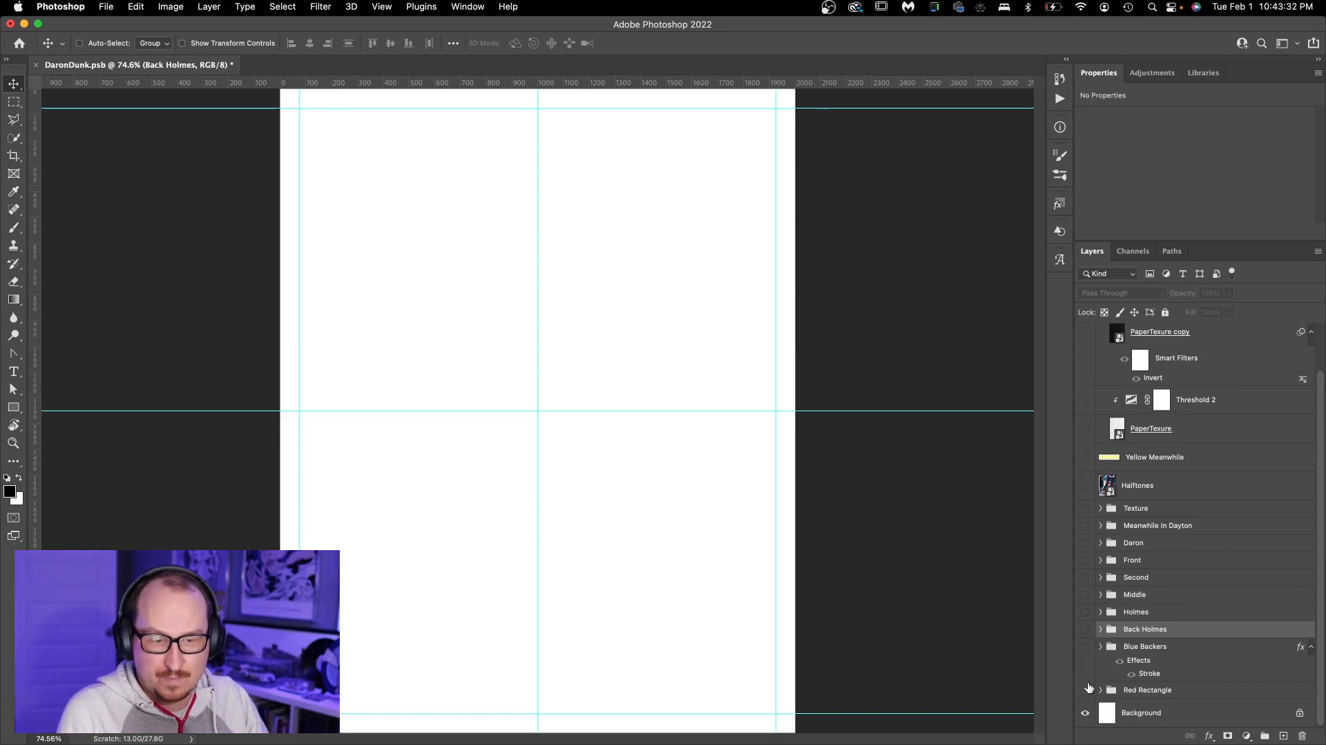
Preview the Front, Second, Middle and Back Holmes groups on the canvas and hide them again
click(1086, 560)
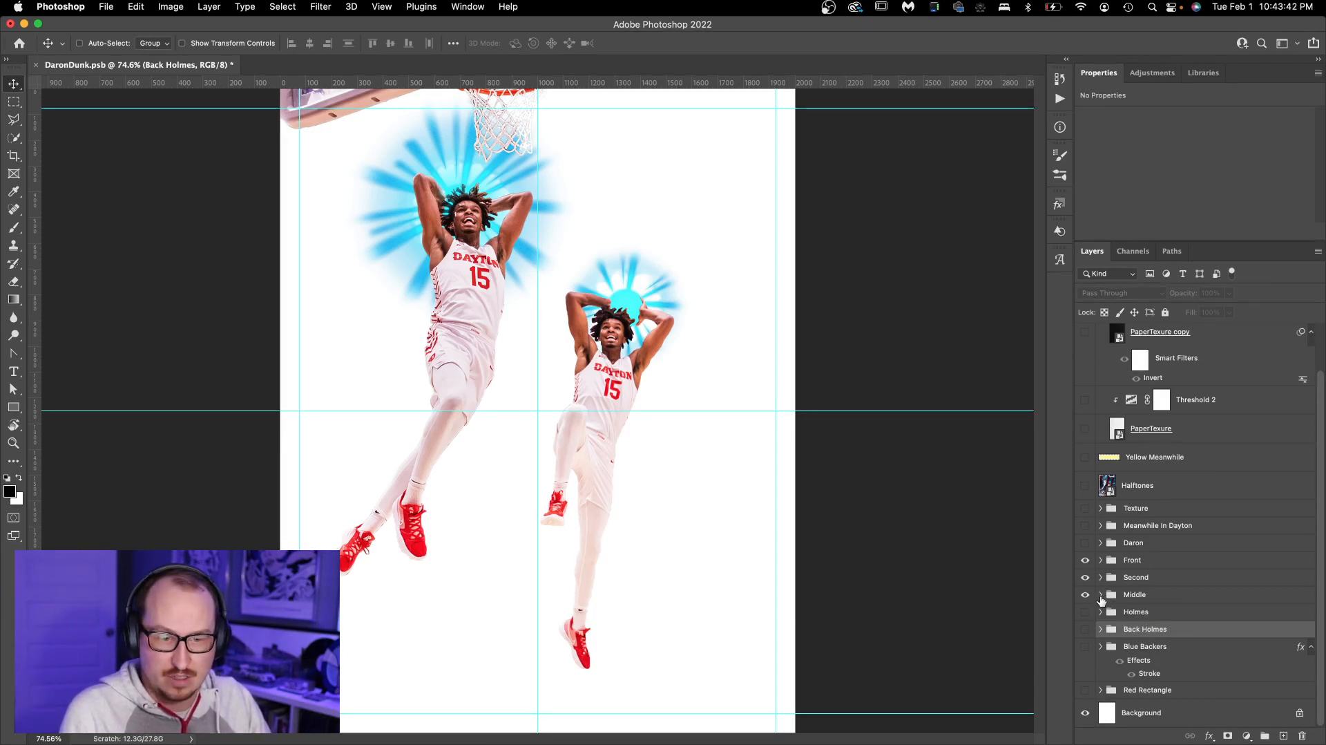
click(1086, 629)
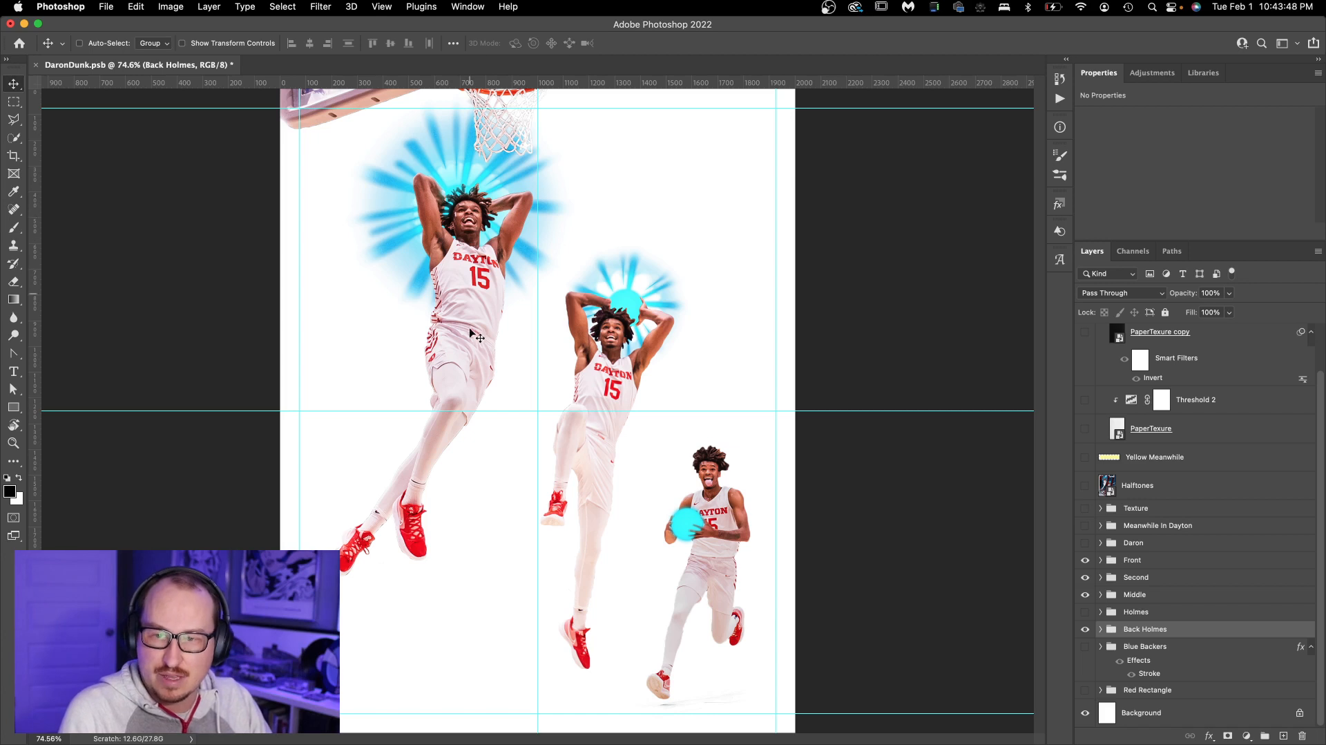
drag(1085, 560, 1088, 629)
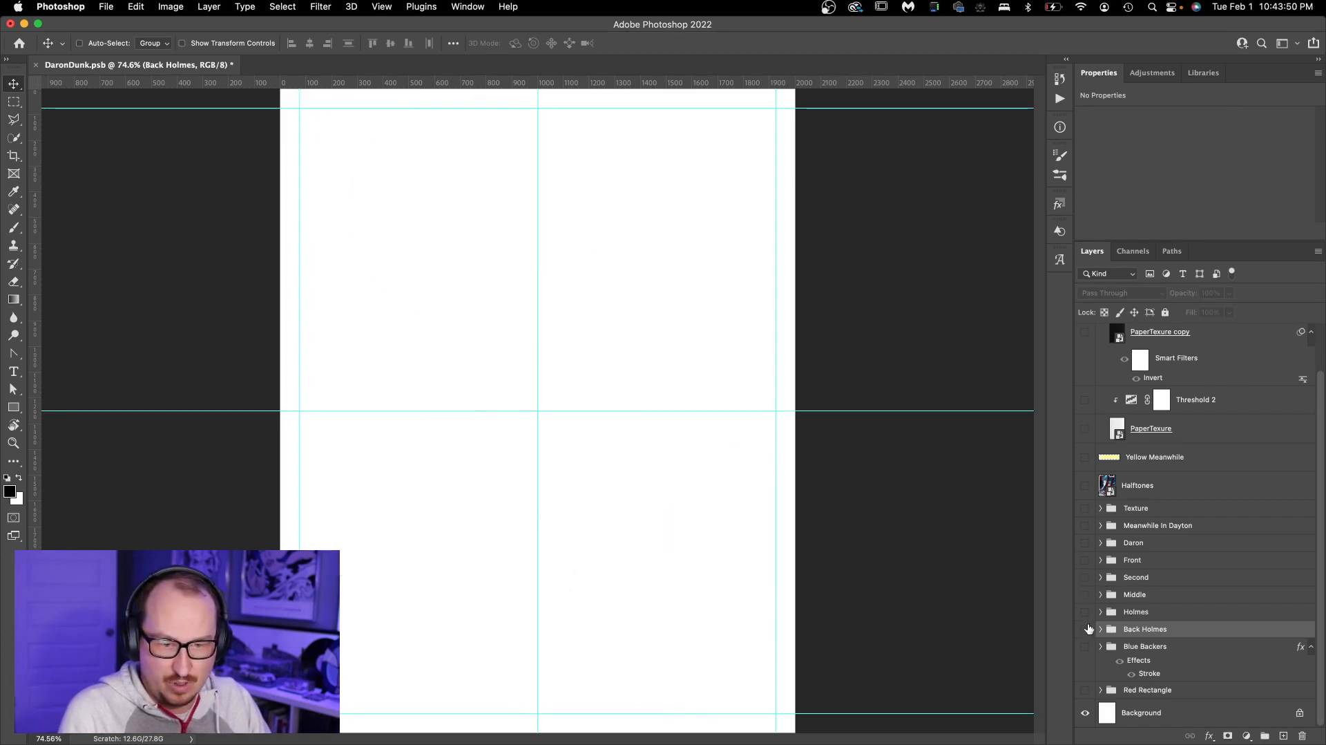
Show and expand the outer Red Rectangle group, hiding its Rectangle 2 layer and its nested Red Rectangle group
click(1085, 690)
click(1102, 692)
click(1101, 690)
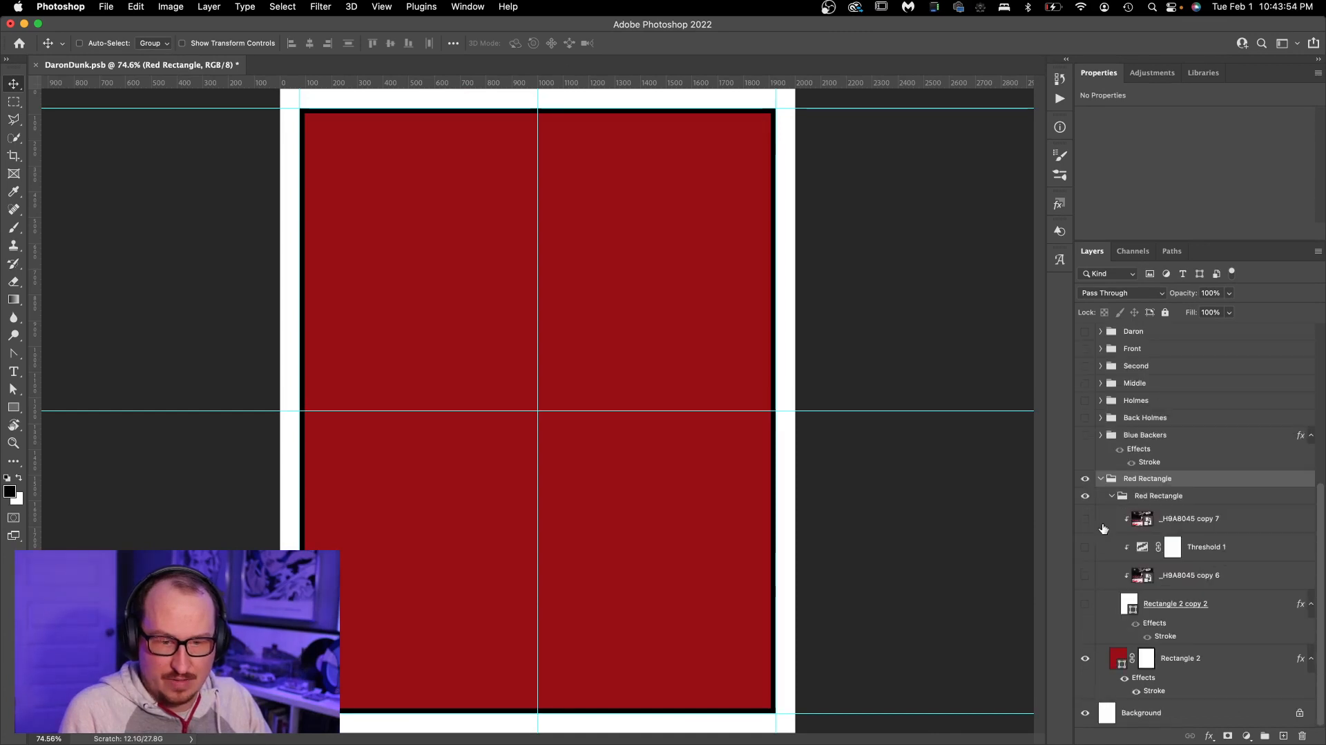
click(1086, 660)
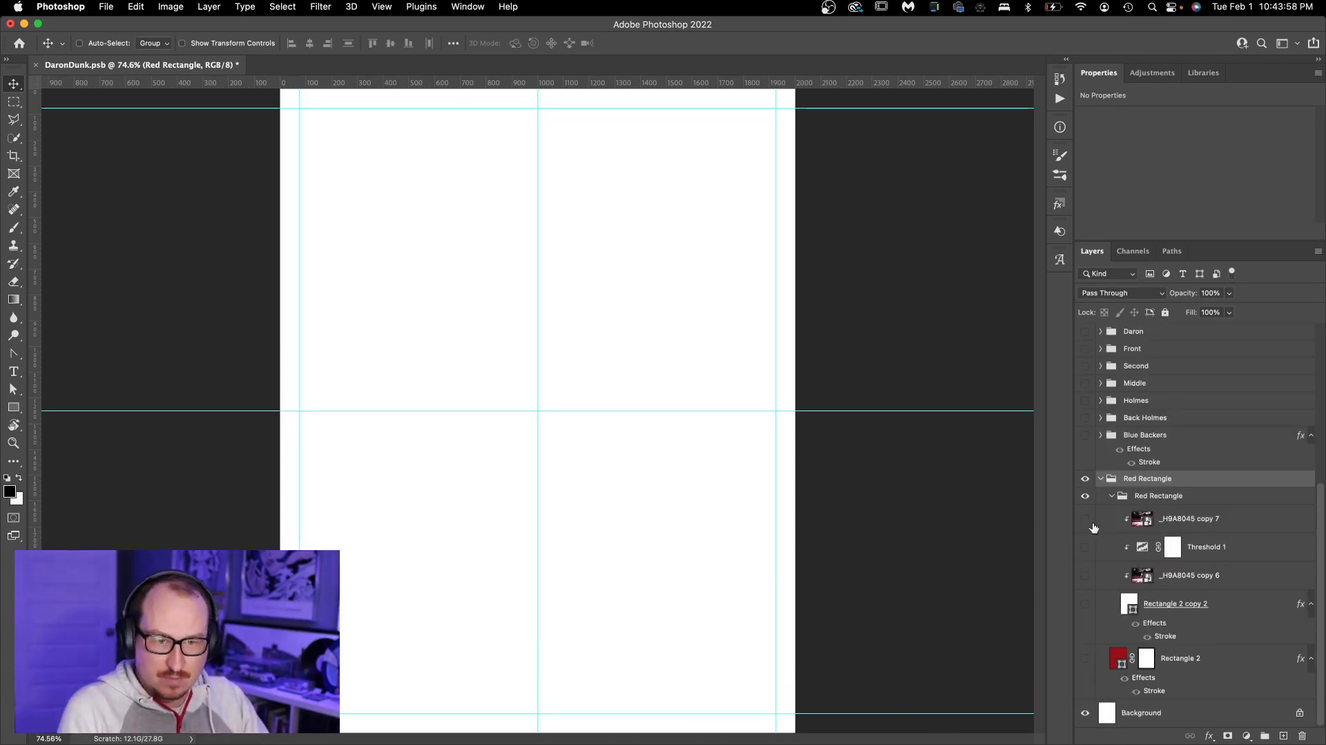
click(1085, 496)
Expand and show the Front group, and hide the layers inside it, including those in its Third group
scroll(1113, 395, up, 2)
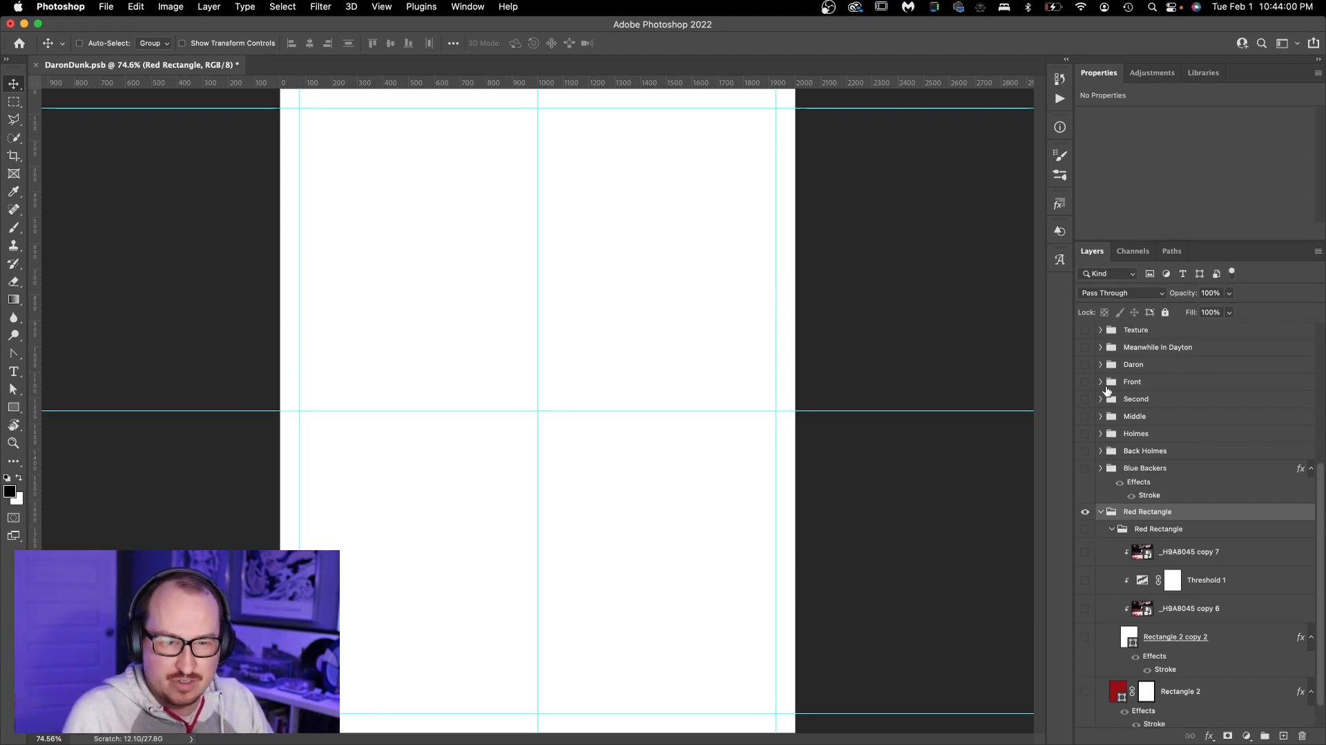
click(1101, 381)
click(1085, 382)
drag(1085, 404, 1091, 670)
scroll(1087, 622, down, 2)
click(1091, 669)
scroll(1094, 650, up, 1)
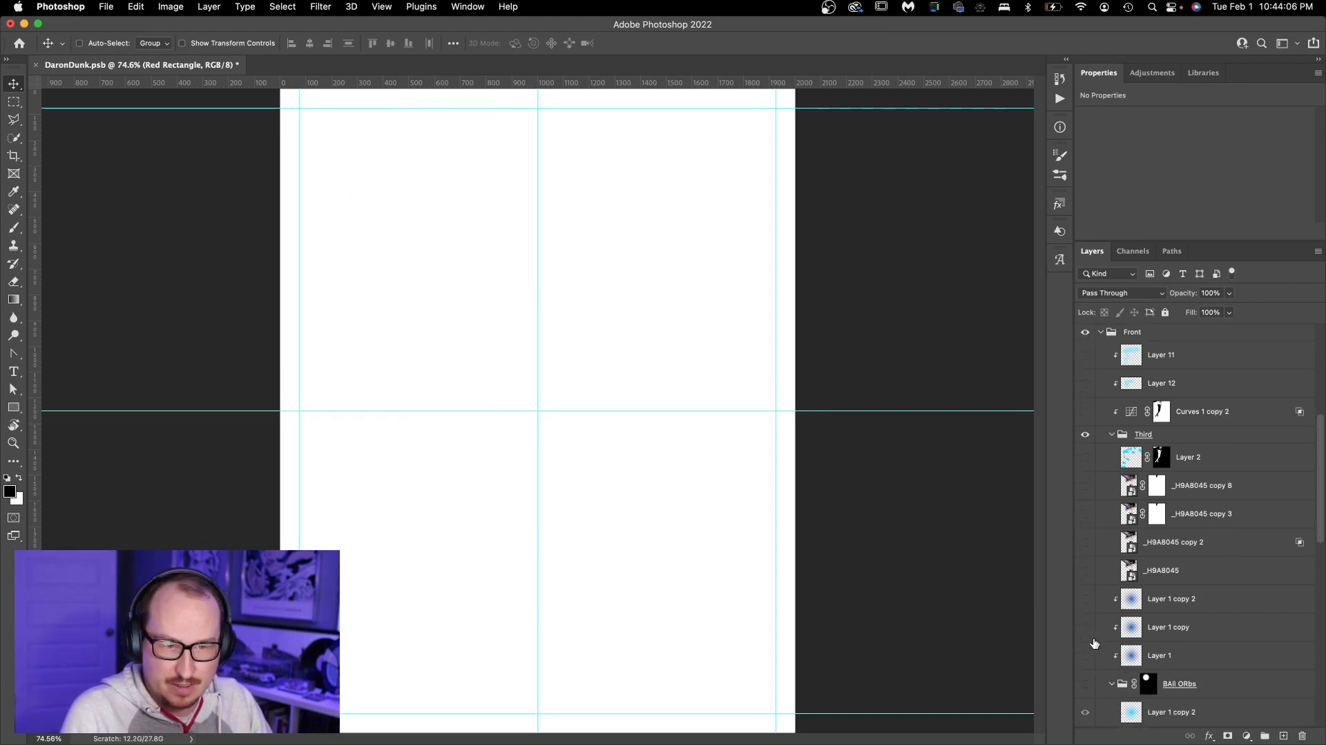
Preview the four _H9A8045 layers in the Third group, leaving only the base _H9A8045 layer shown and selected
drag(1087, 570, 1085, 487)
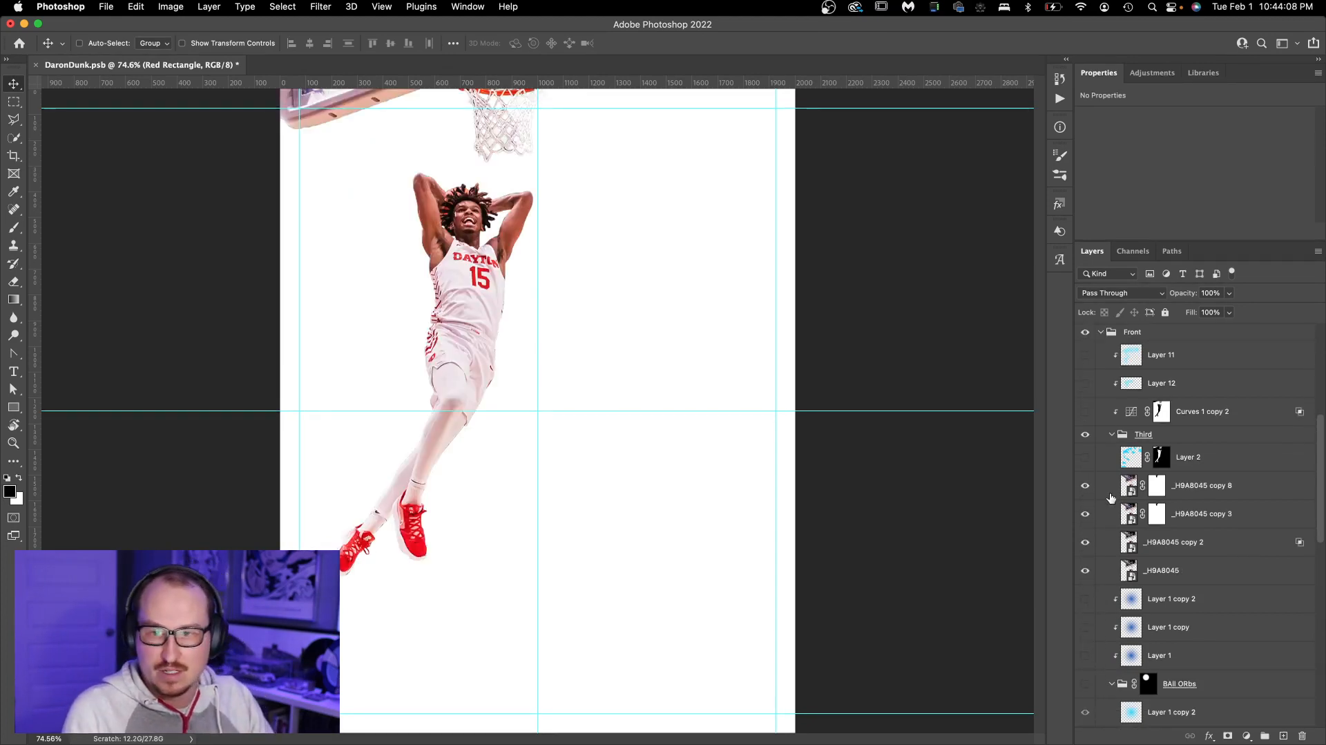
click(1173, 493)
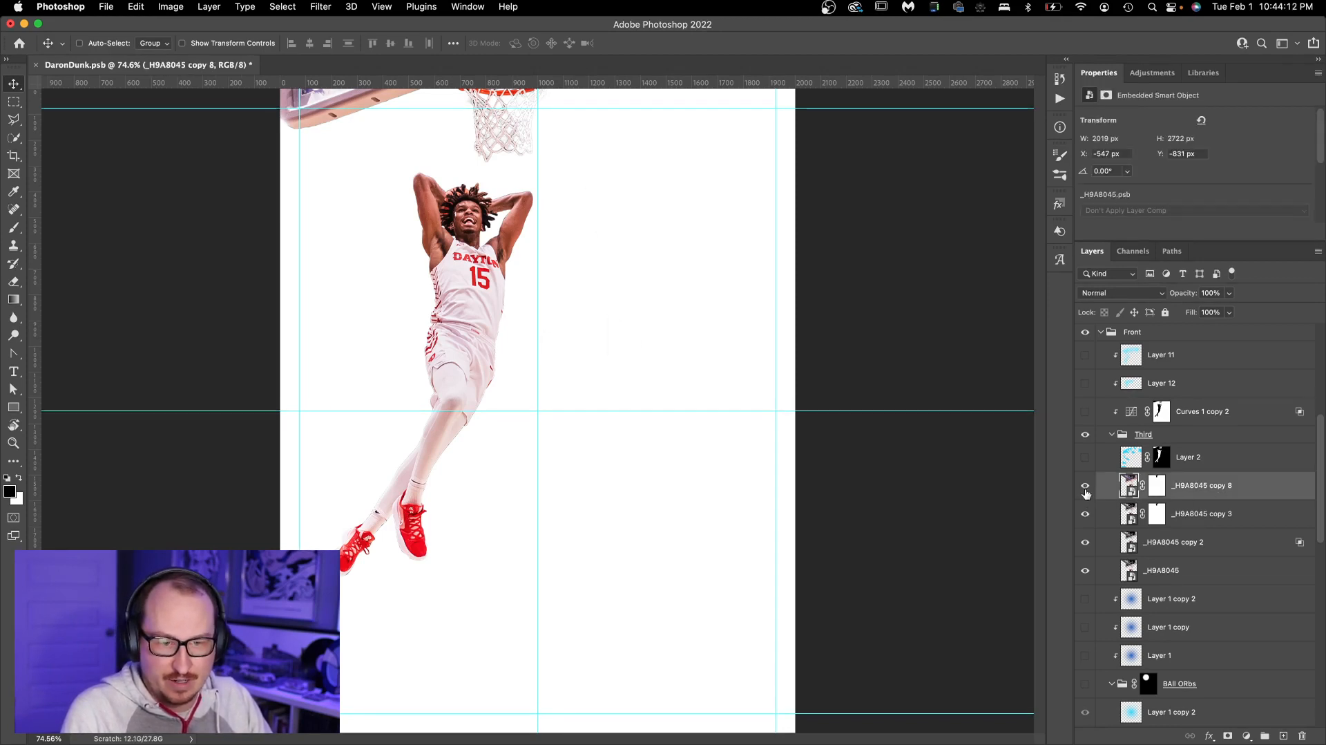
drag(1085, 487, 1087, 547)
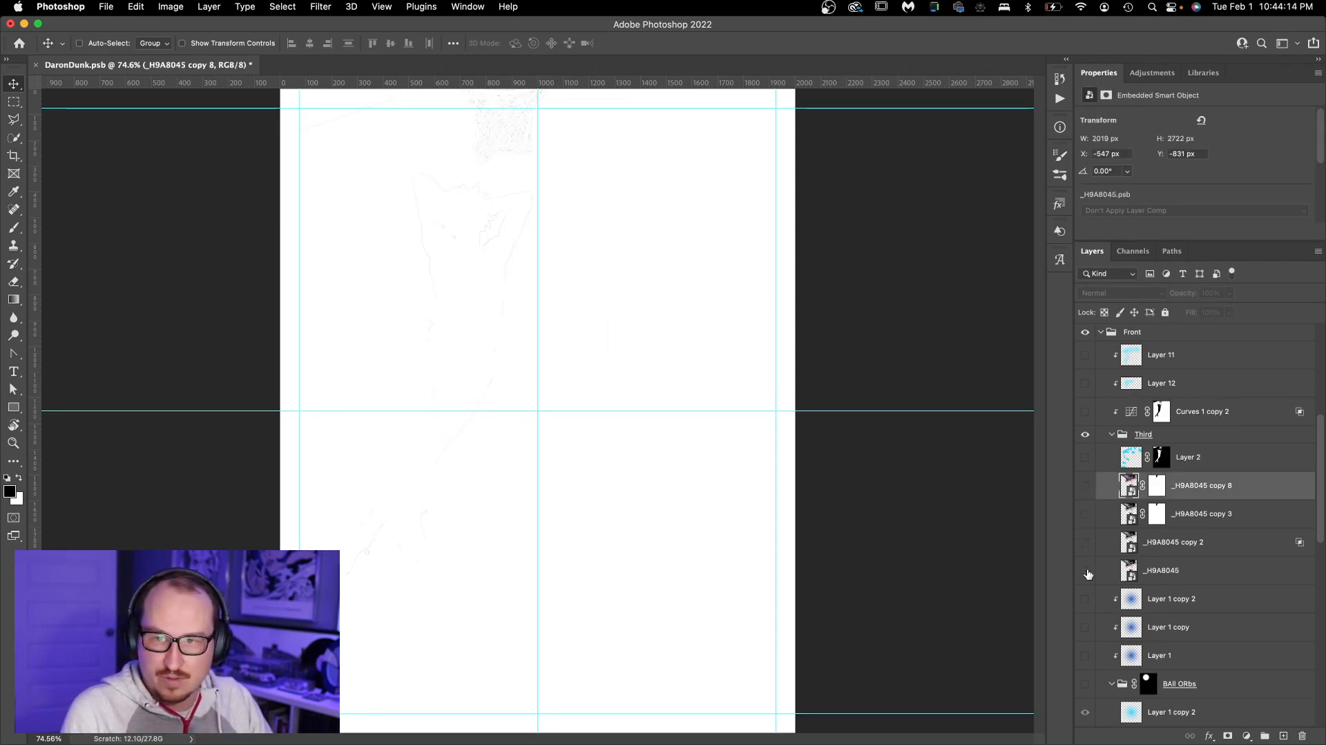
click(1086, 572)
click(1130, 570)
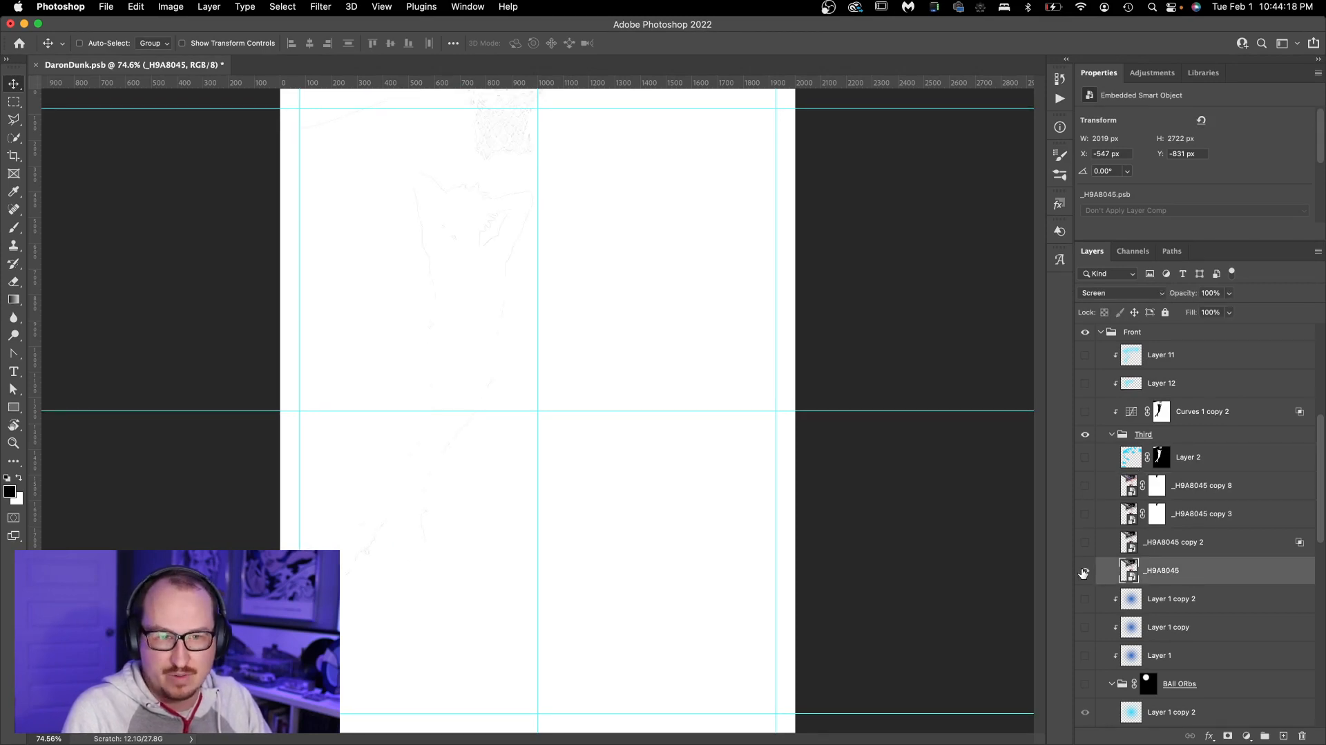
Show the red Rectangle 2 background and the _H9A8045 copy 2 layer, and select that copy
scroll(1100, 611, down, 10)
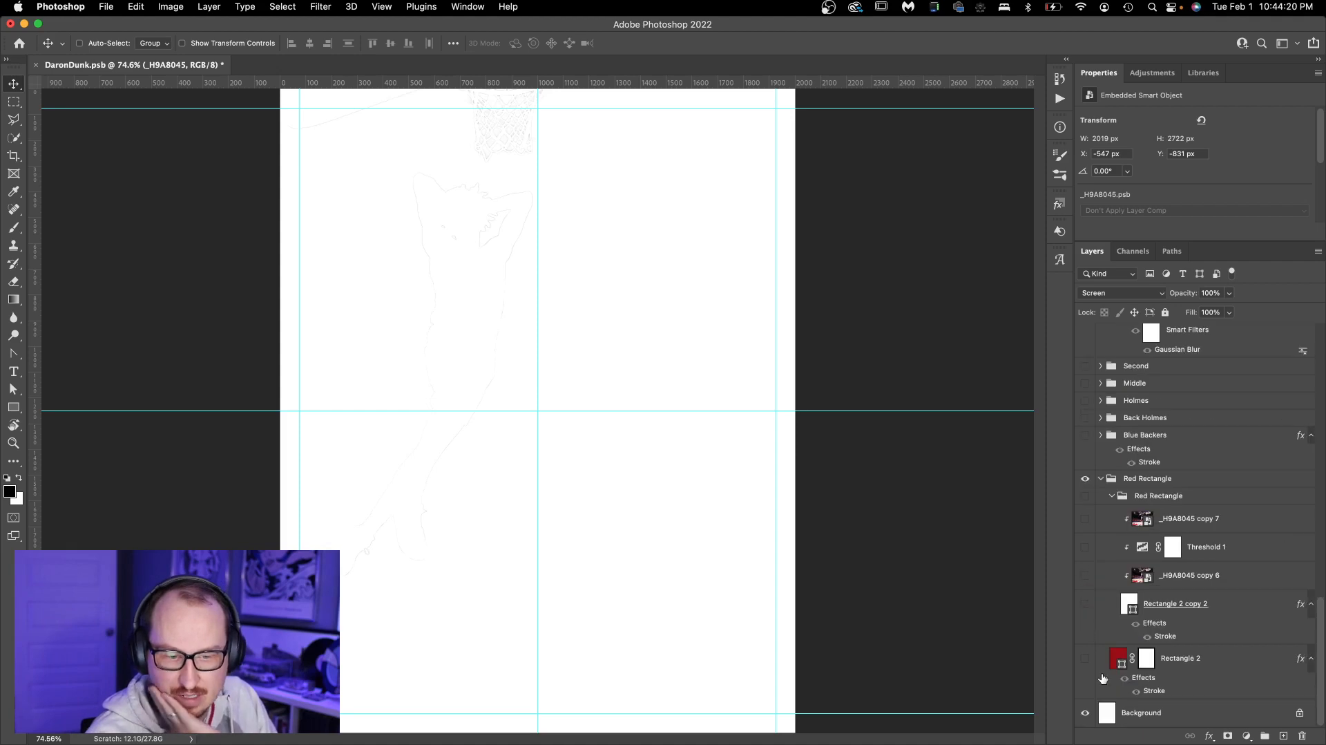
click(1085, 661)
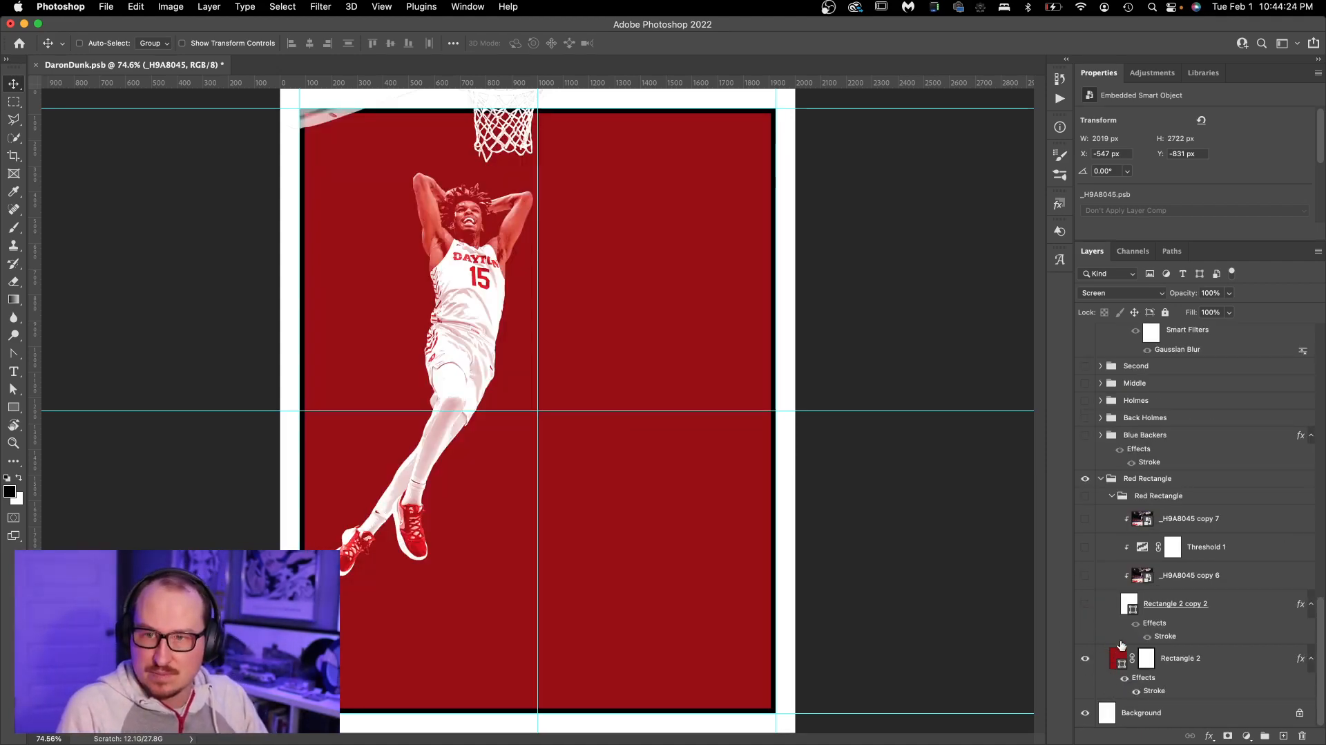
scroll(1109, 661, up, 10)
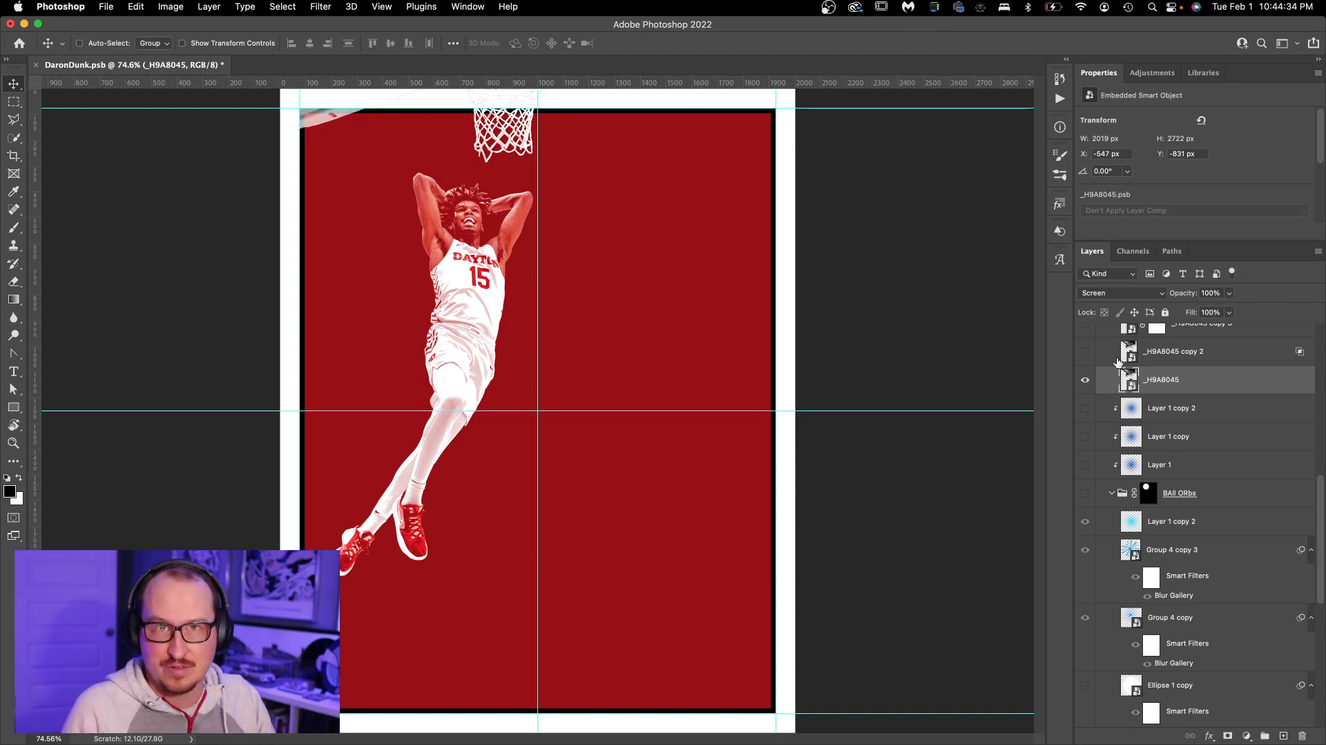
scroll(1089, 424, up, 3)
click(1086, 419)
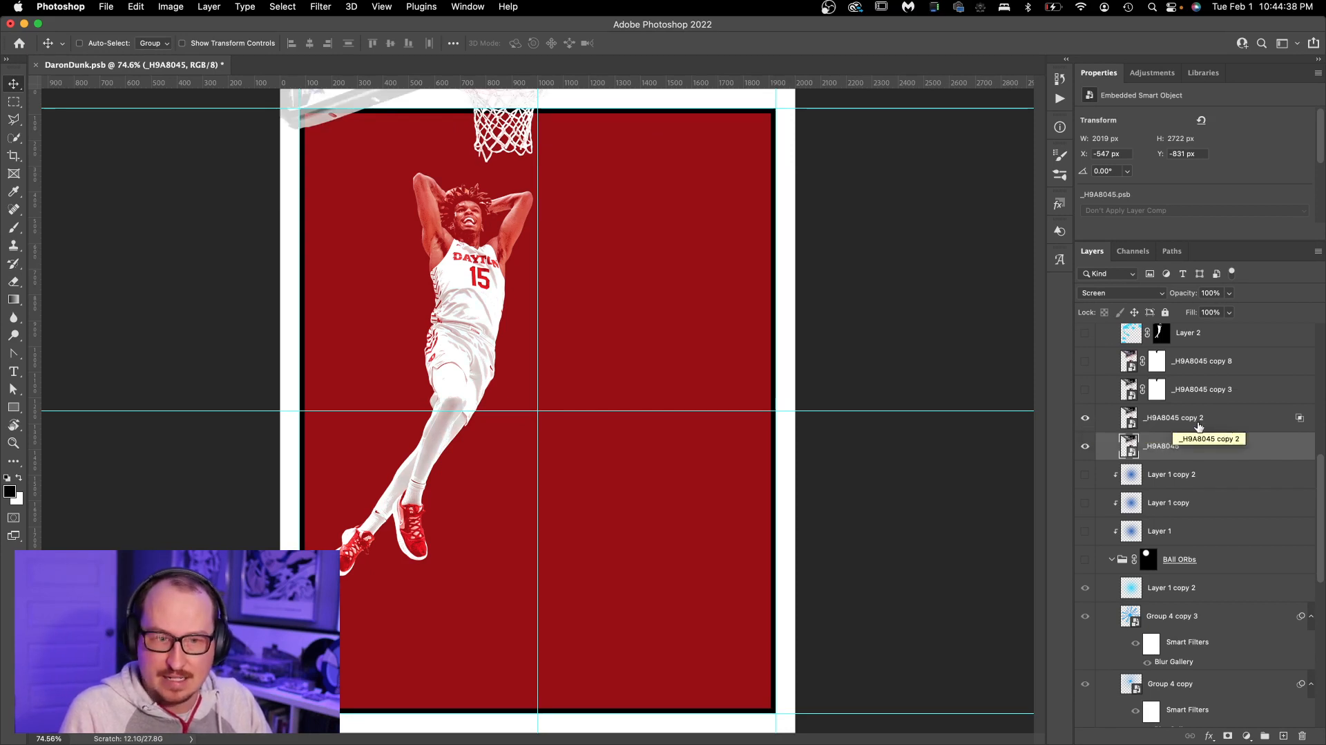
click(1228, 424)
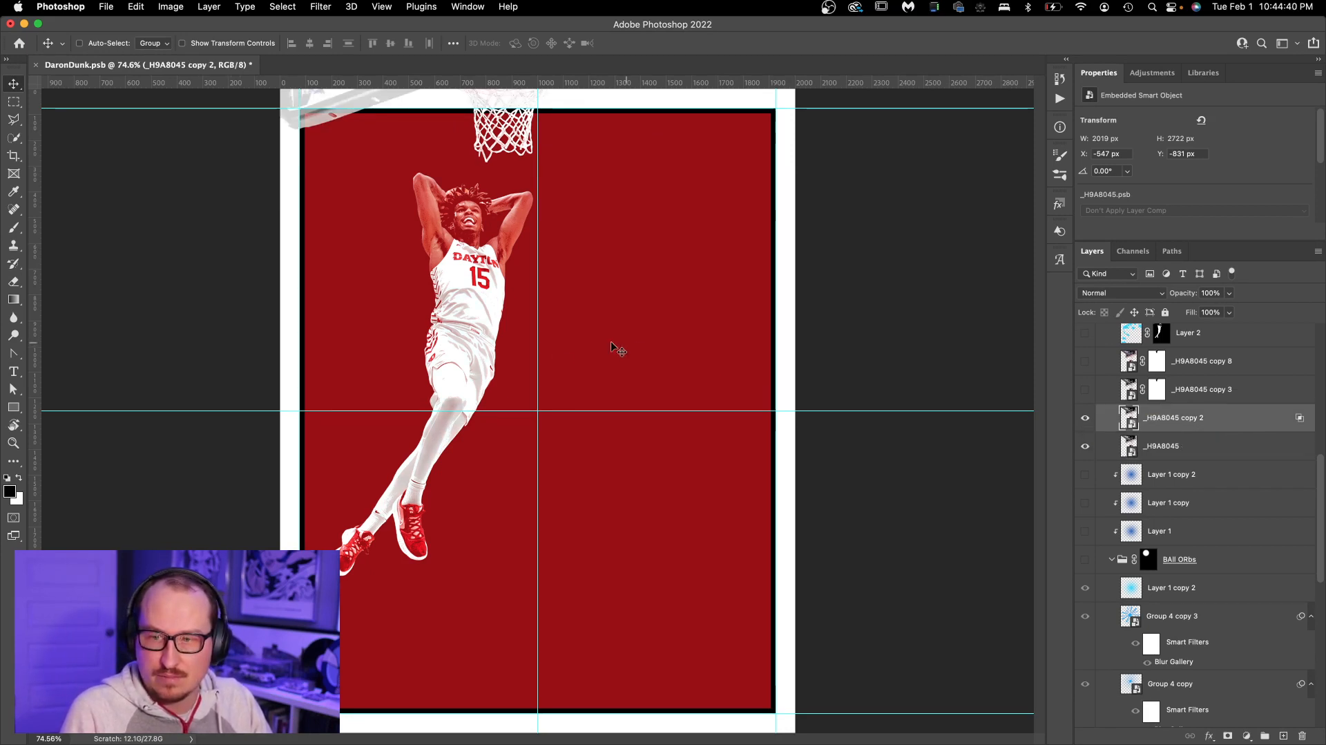
Select and show _H9A8045 copy 3, and compare the player with and without _H9A8045 copy 8
click(1123, 391)
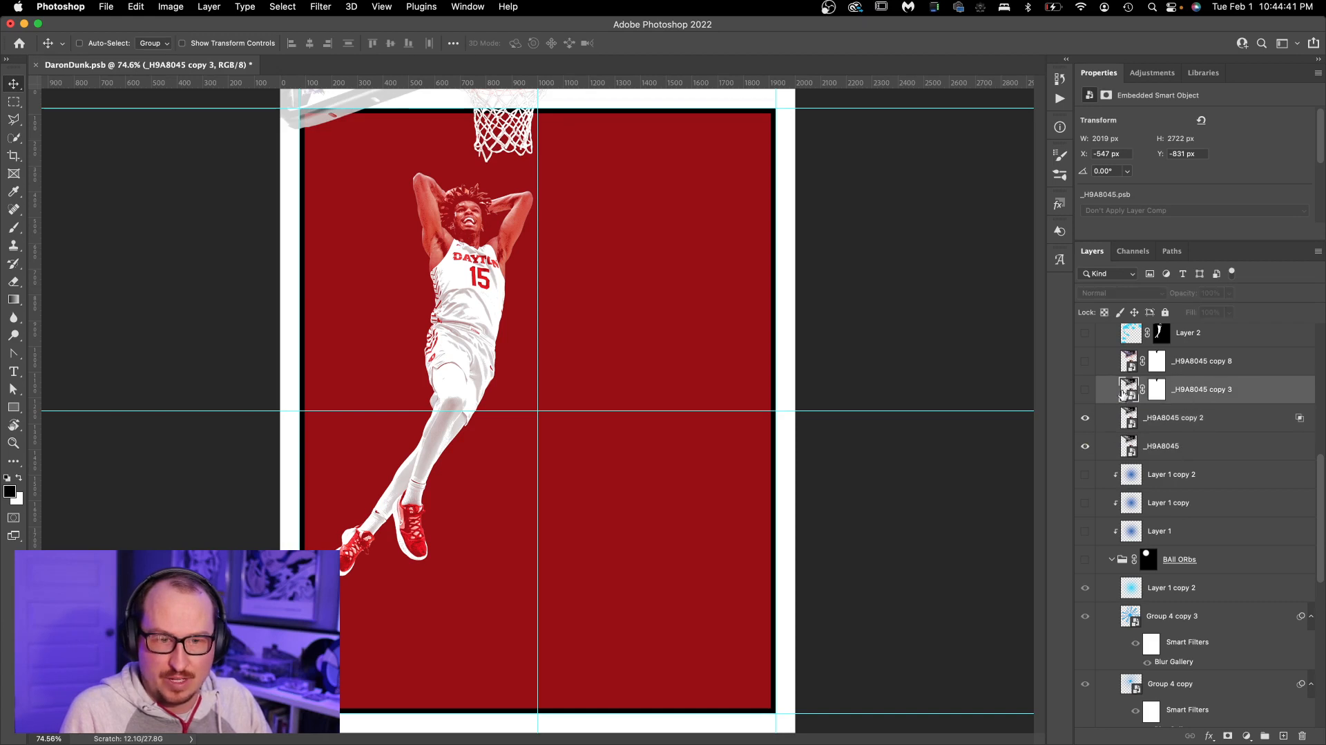
click(1085, 390)
click(1085, 391)
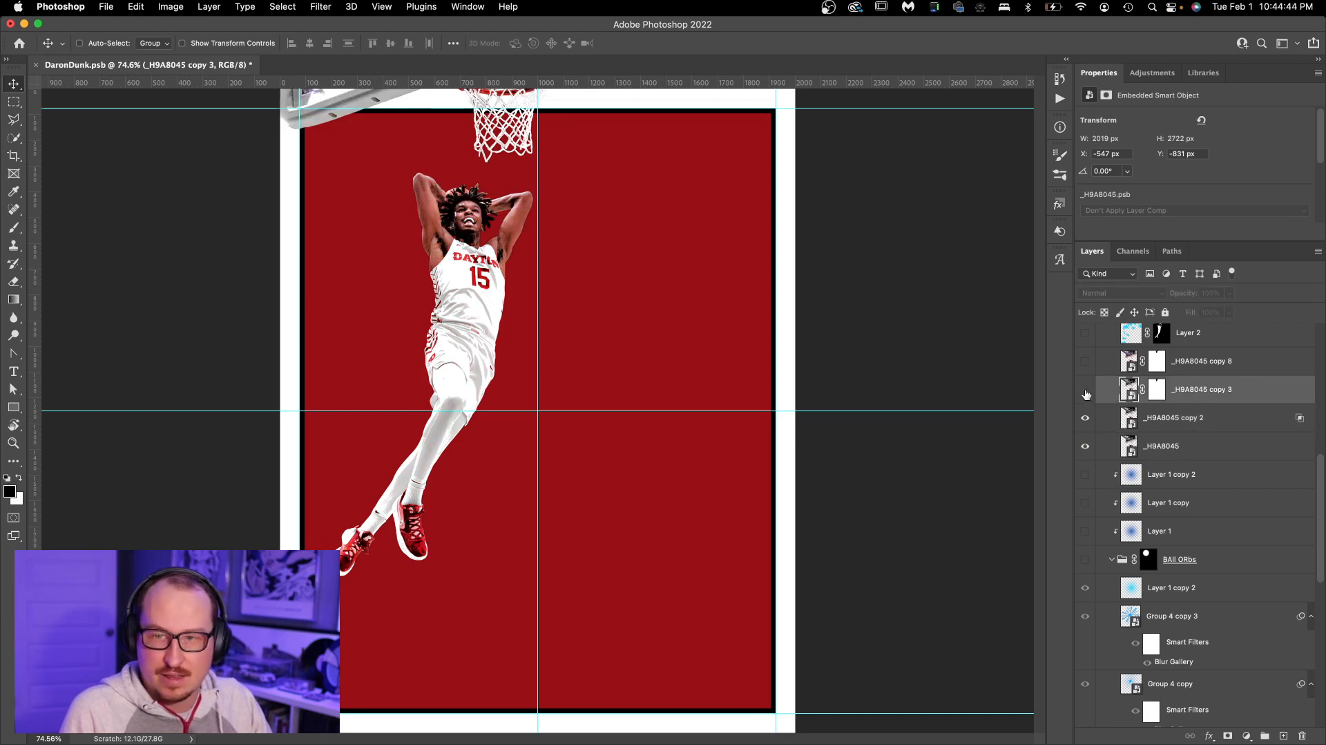
click(1085, 391)
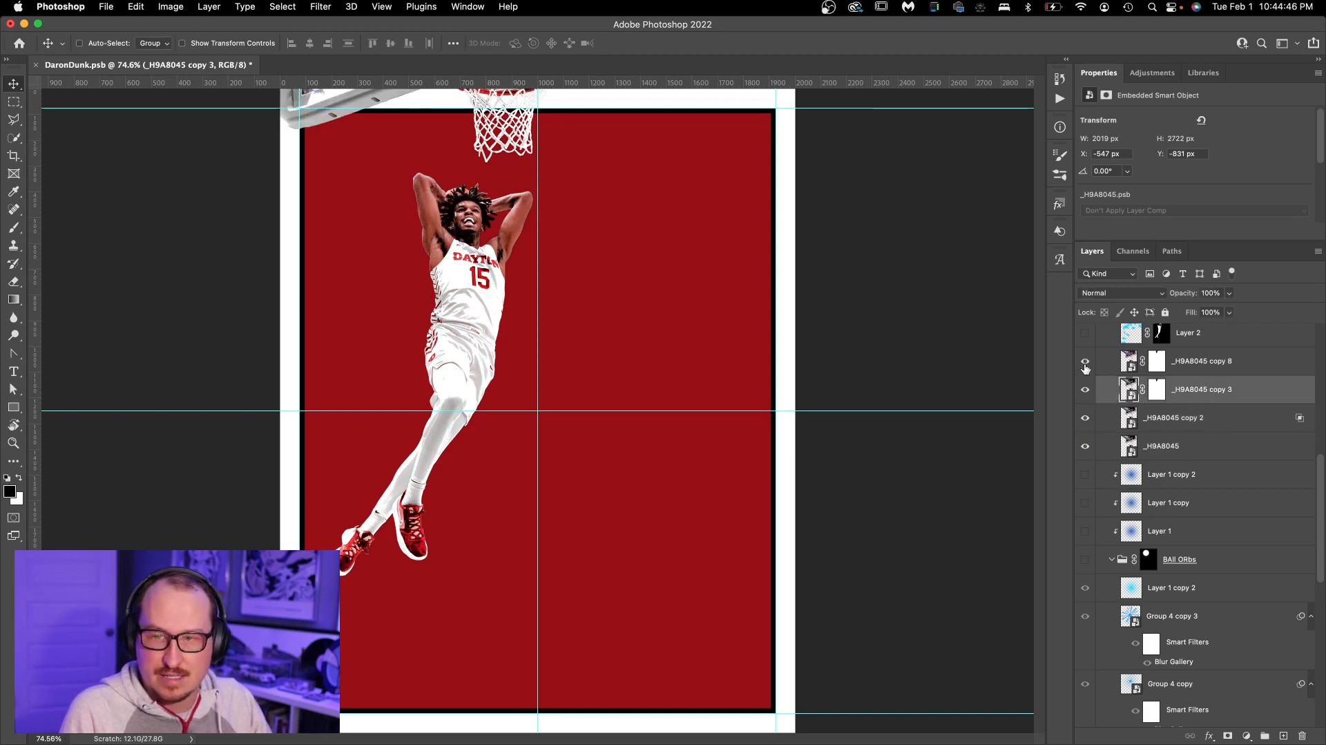
click(1085, 366)
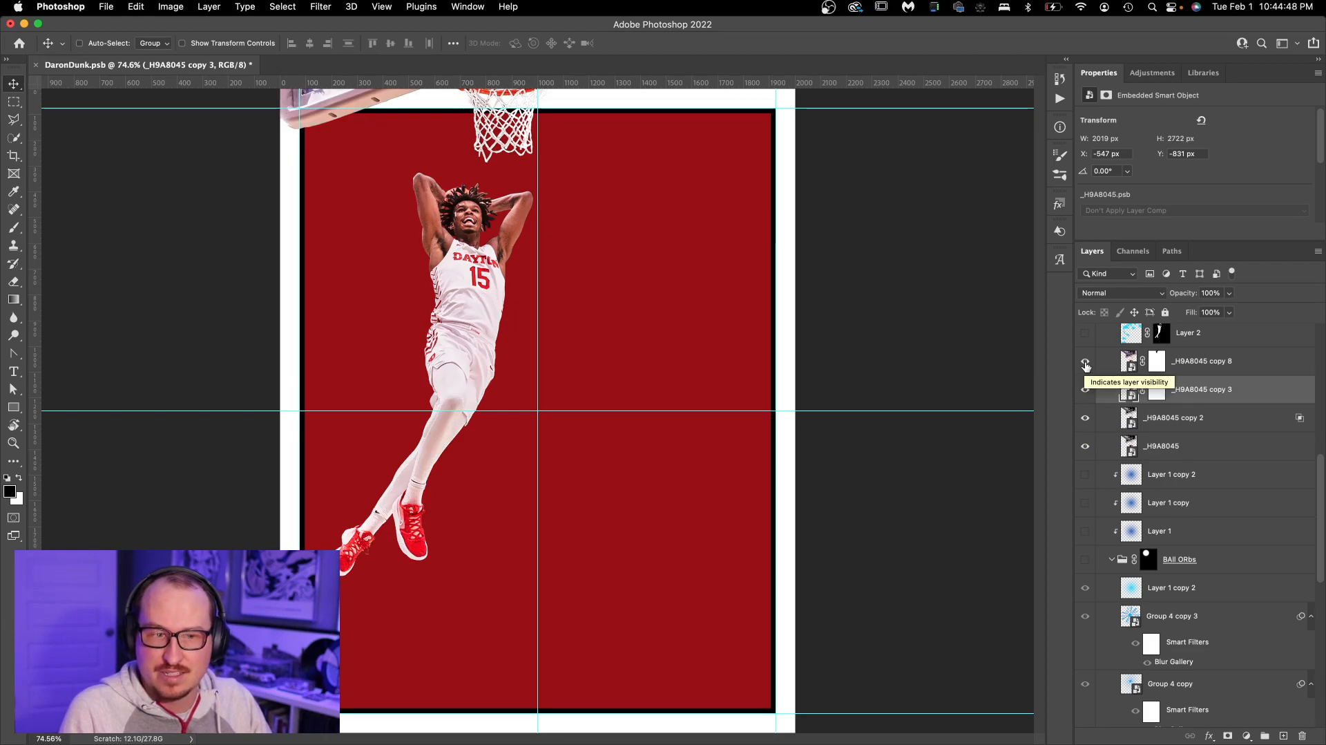
click(1085, 366)
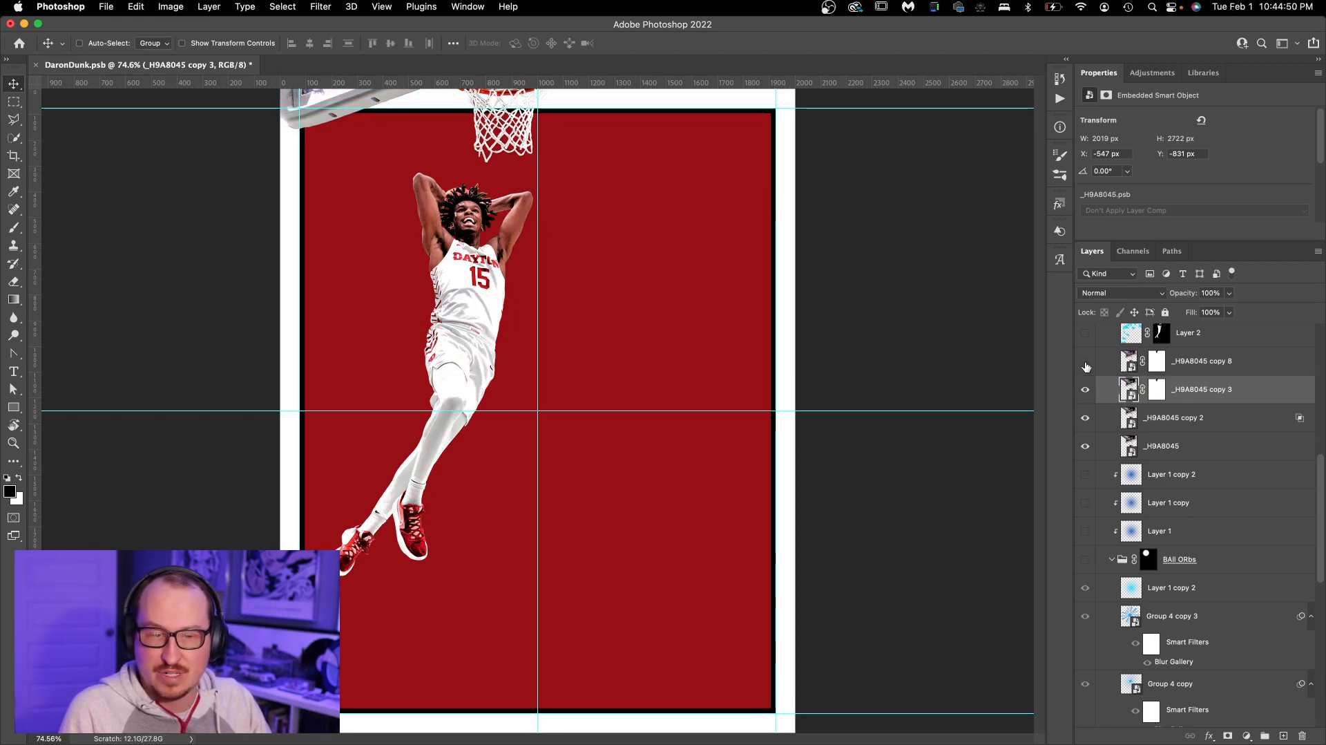
Open the _H9A8045 copy 3 smart object and hide Group 1 and Group 2 with their threshold layers
double_click(1131, 388)
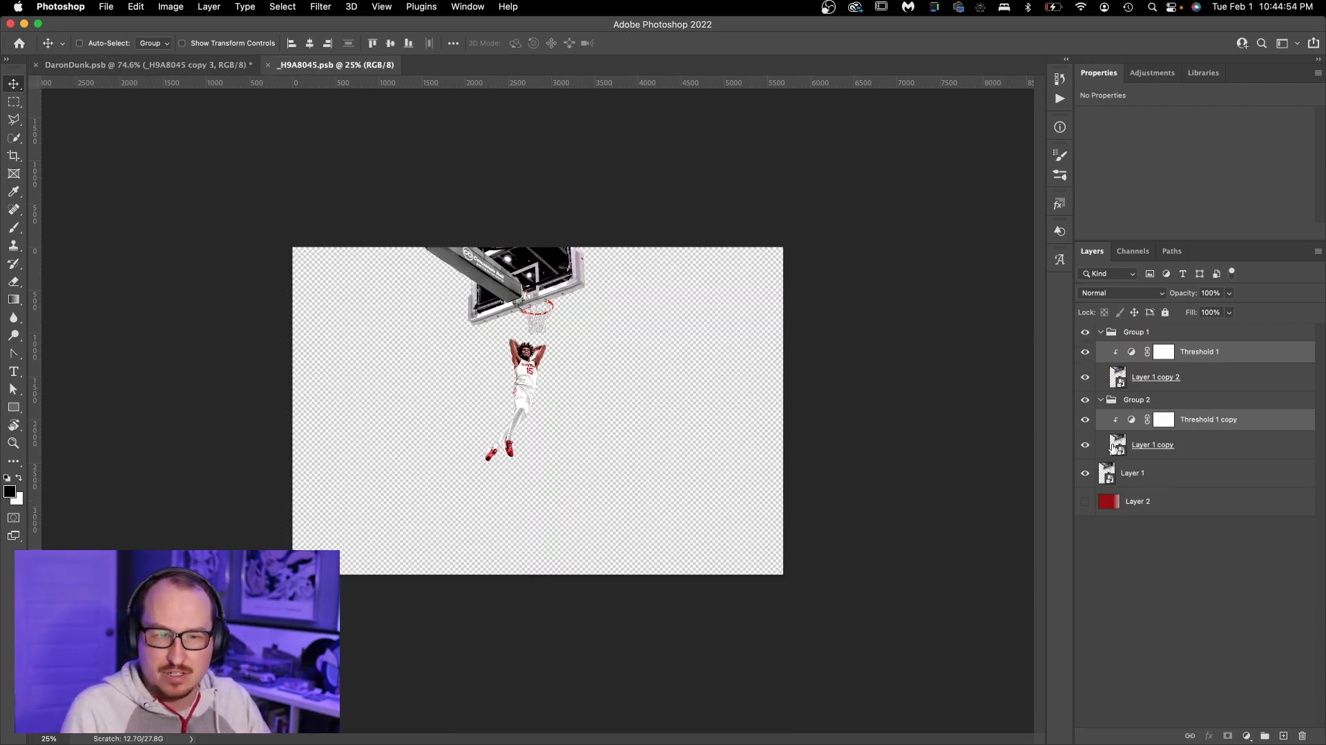
drag(1087, 338, 1090, 439)
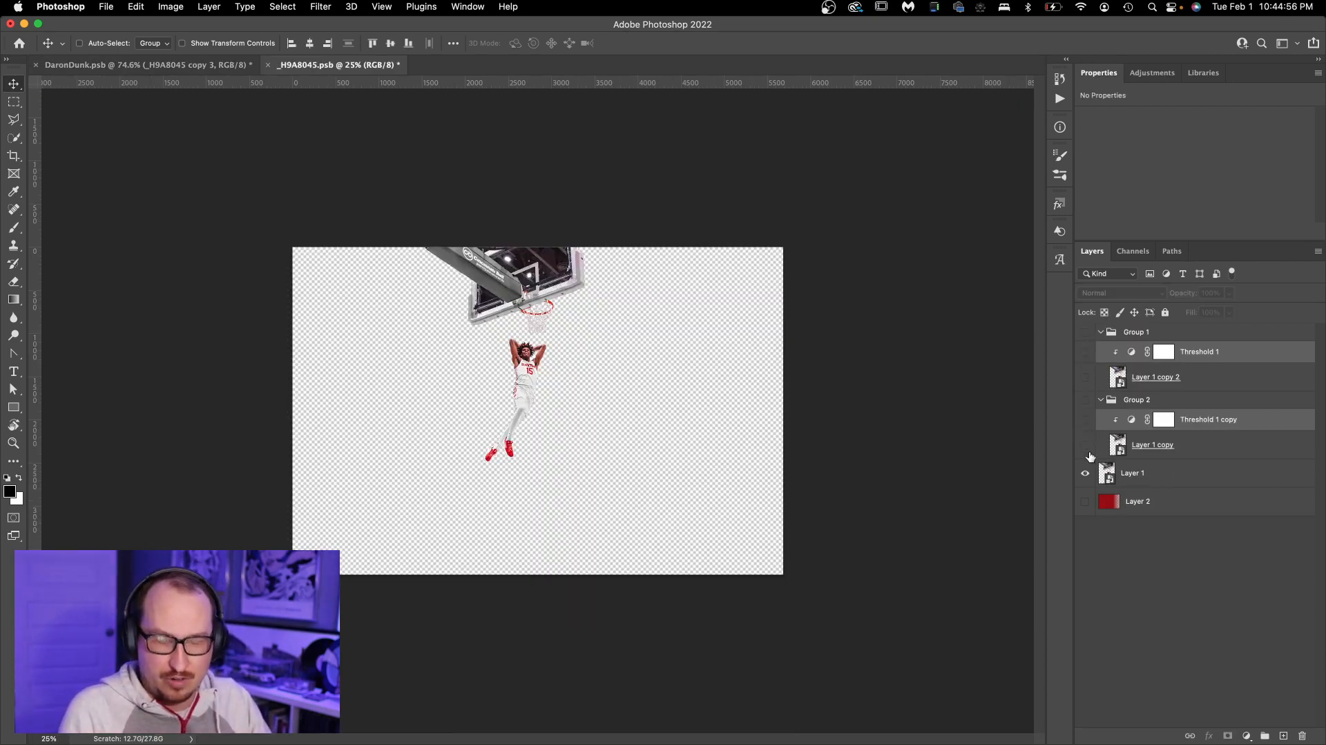
key(super+0)
key(z)
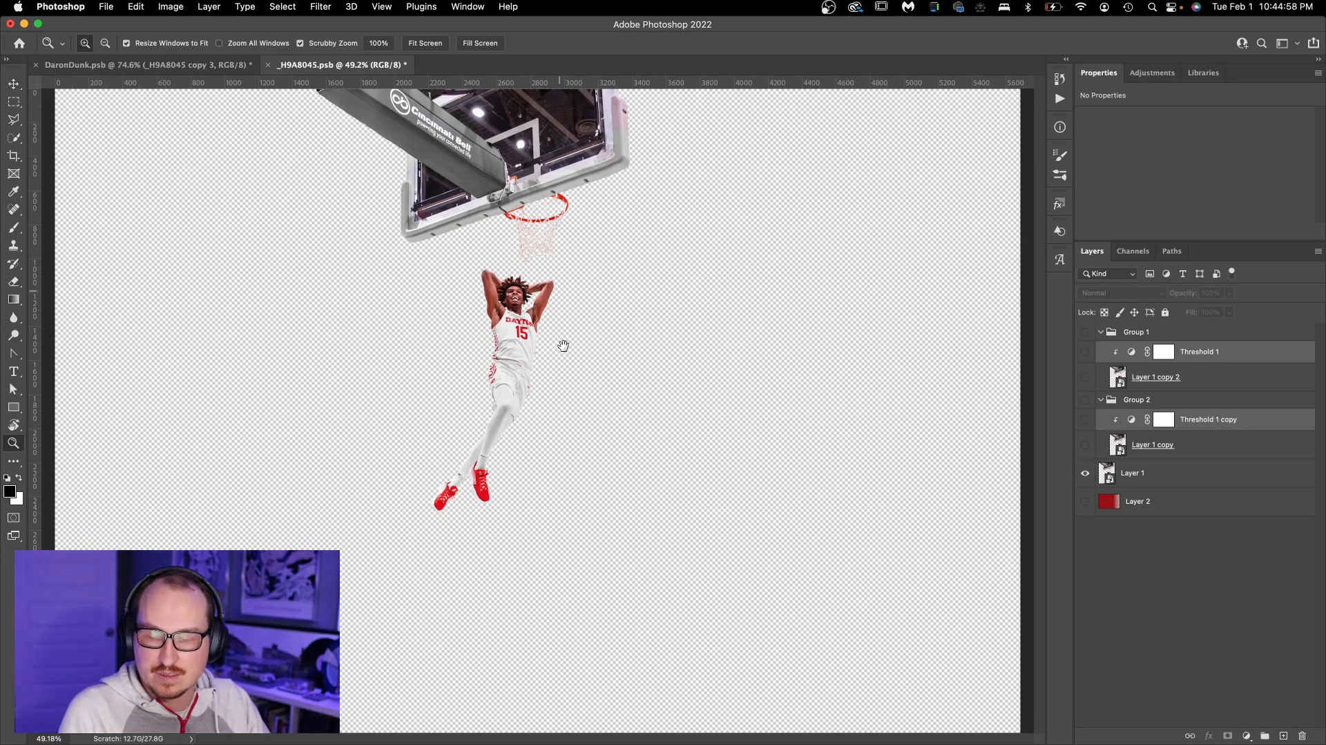
drag(530, 279, 681, 296)
key(v)
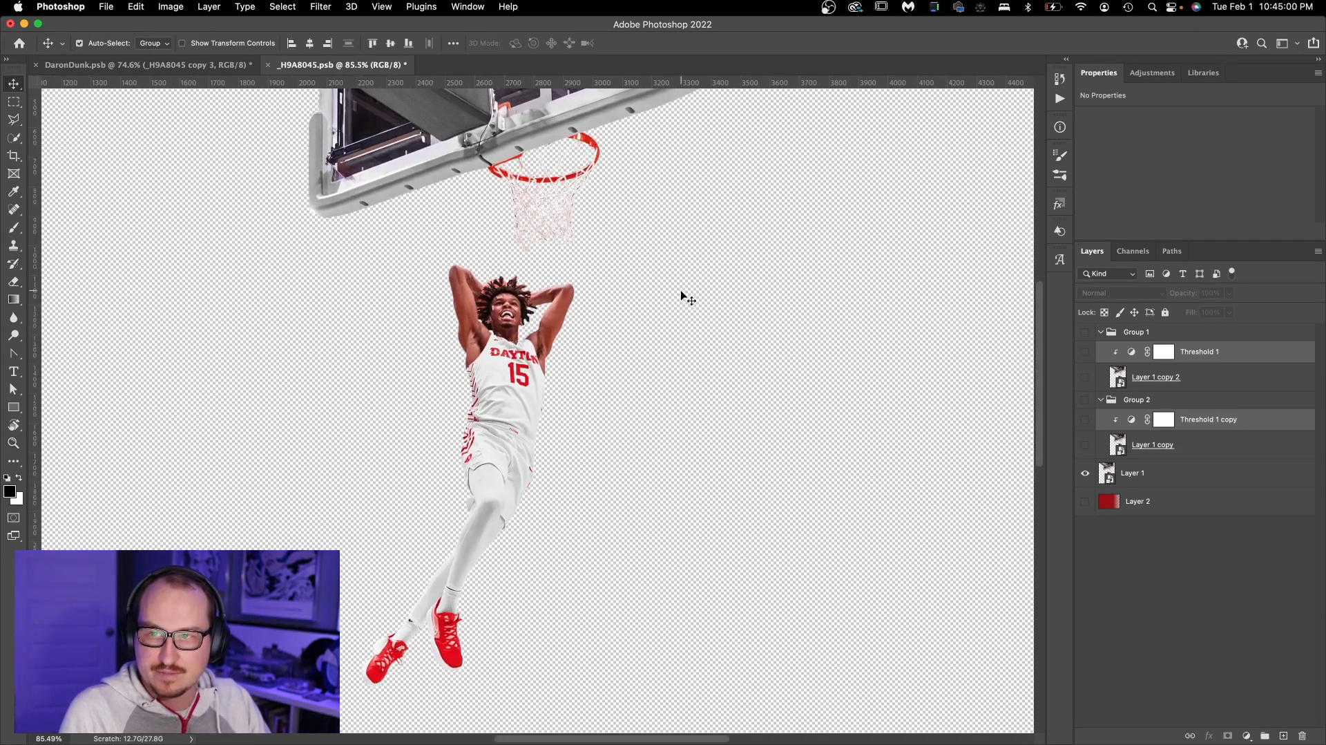
Open the Layer 1 smart object, hide Layer 1 down through _H9A8045 copy, and turn off the smart filters on _H9A8045
click(1103, 471)
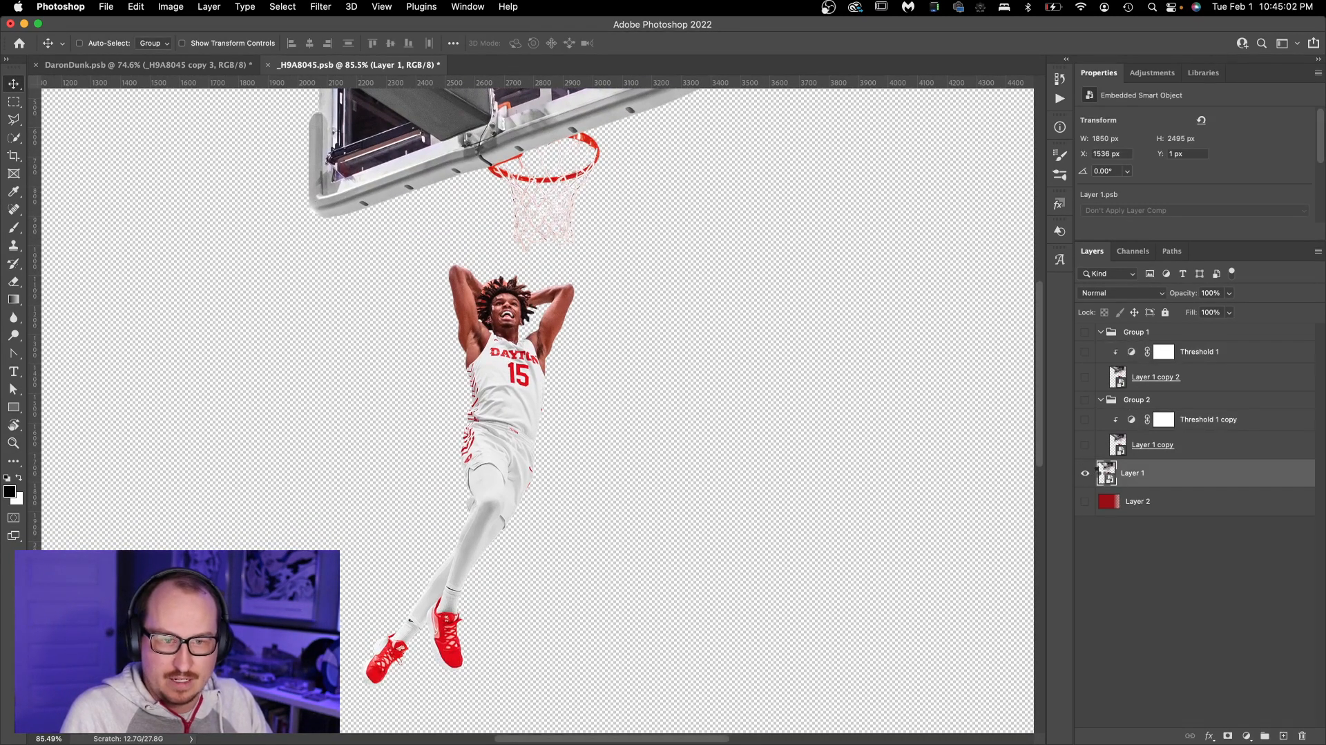
double_click(1105, 473)
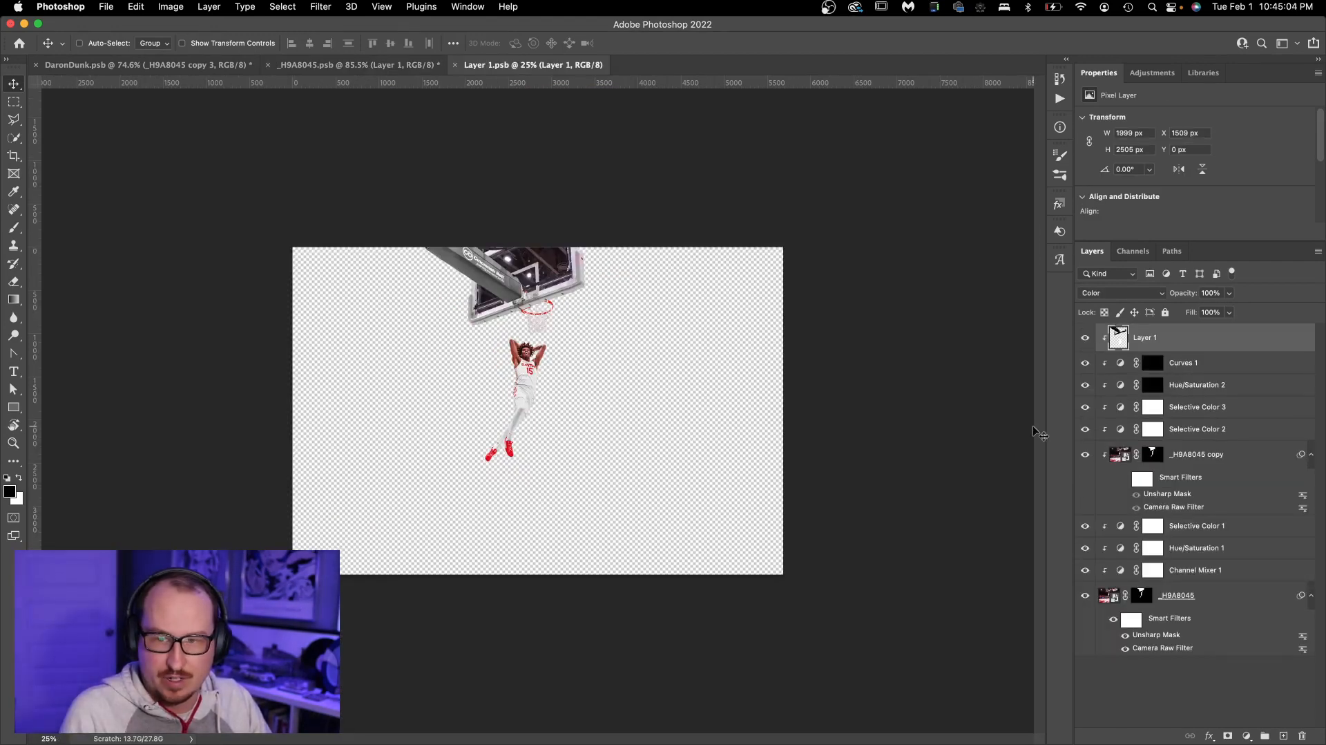
key(z)
drag(547, 334, 760, 331)
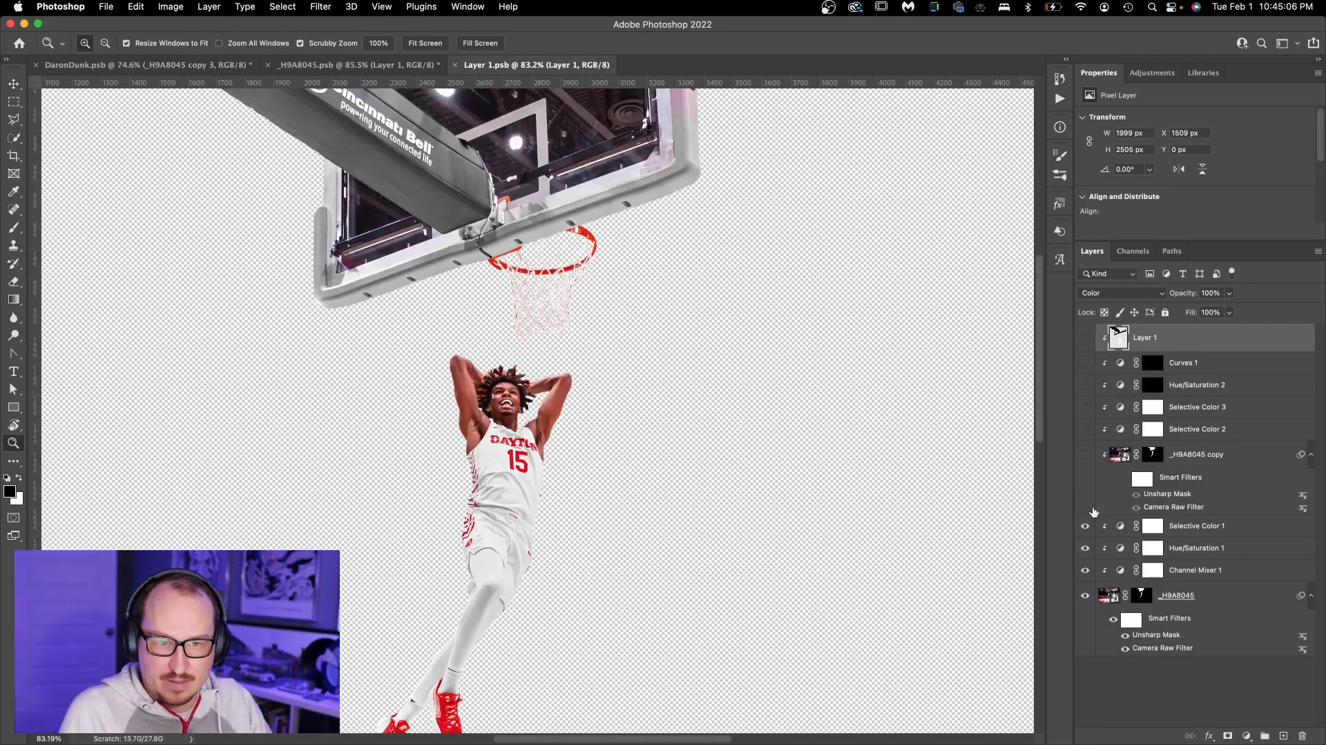
drag(1085, 337, 1085, 525)
click(1113, 618)
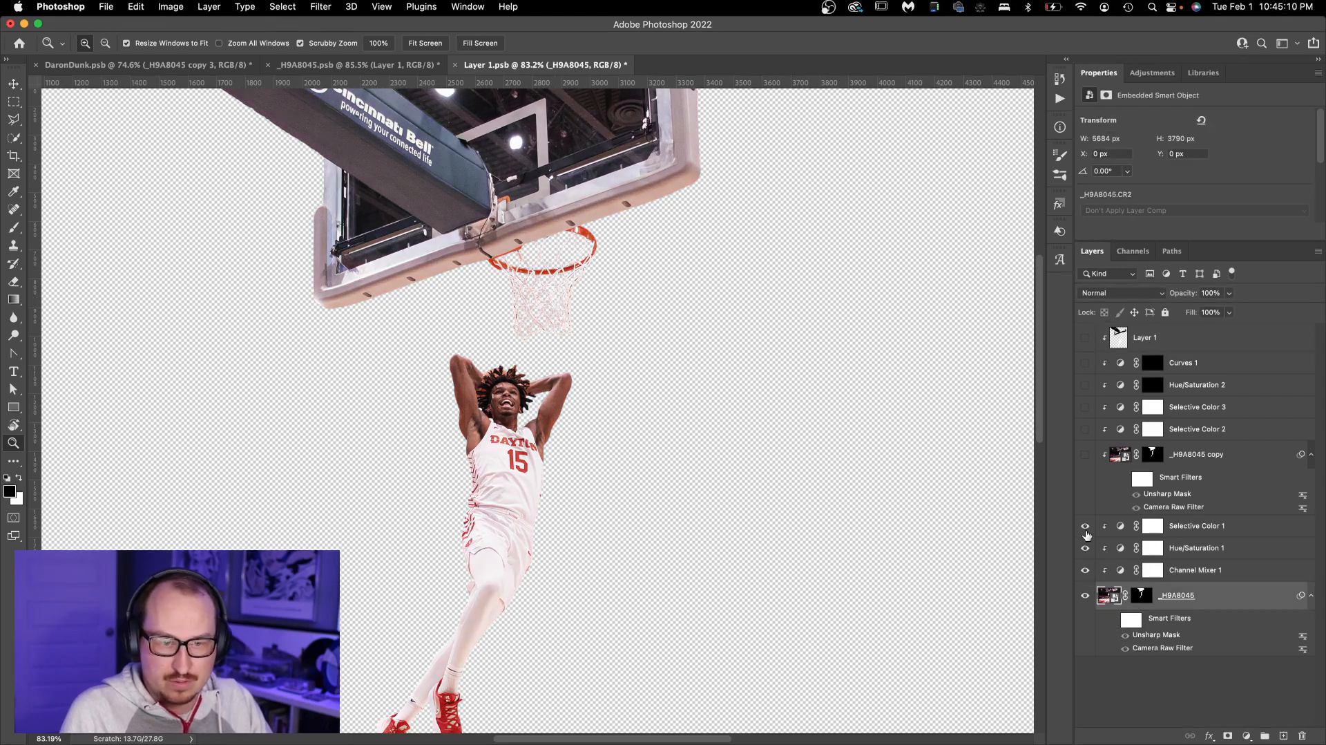
Show the _H9A8045 copy layer and the Selective Color 2 and Selective Color 3 adjustments above it
click(1199, 525)
click(1202, 456)
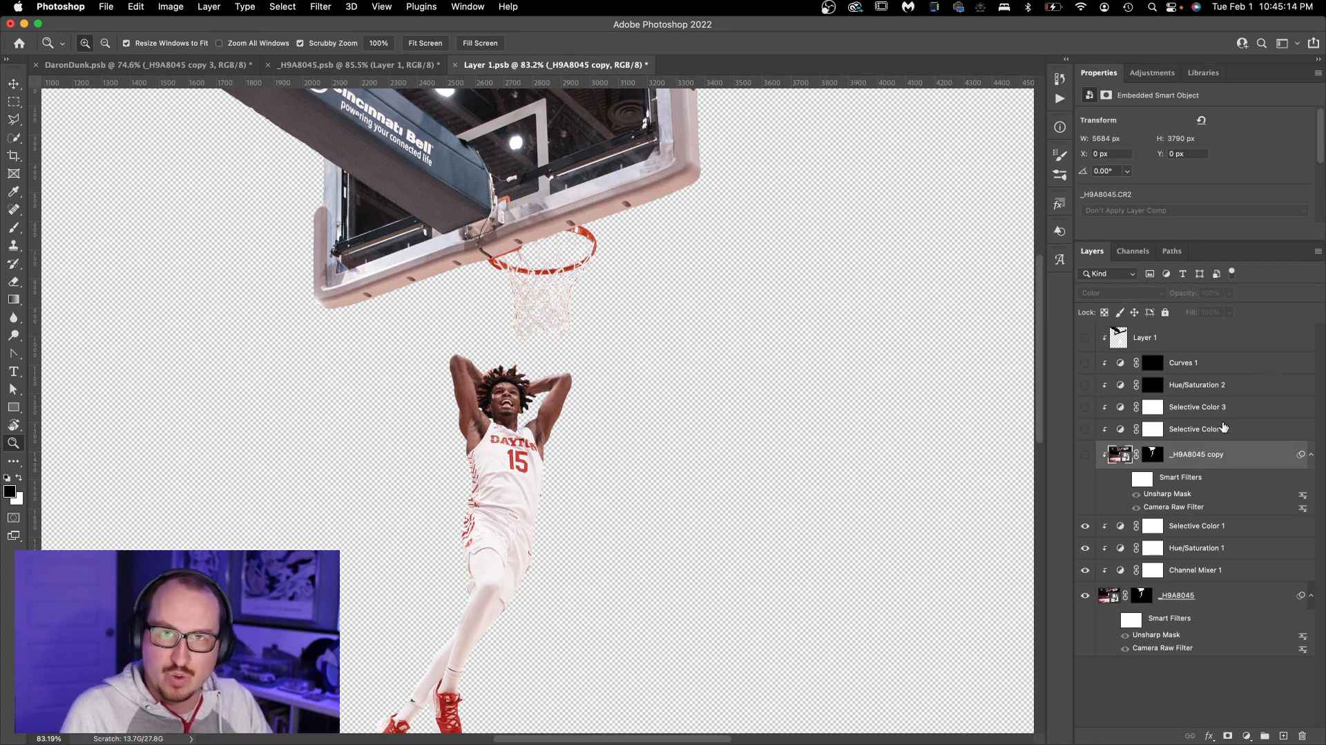
click(1085, 454)
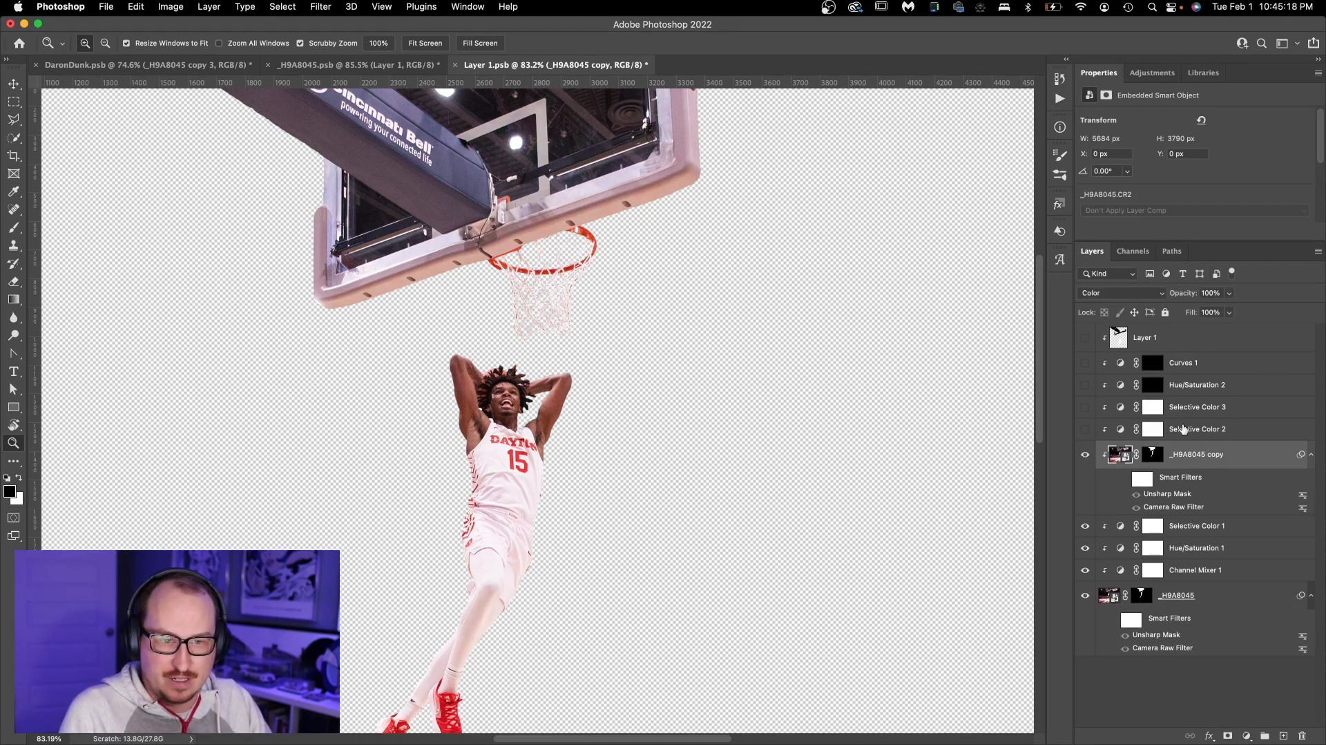
click(1085, 429)
click(1085, 407)
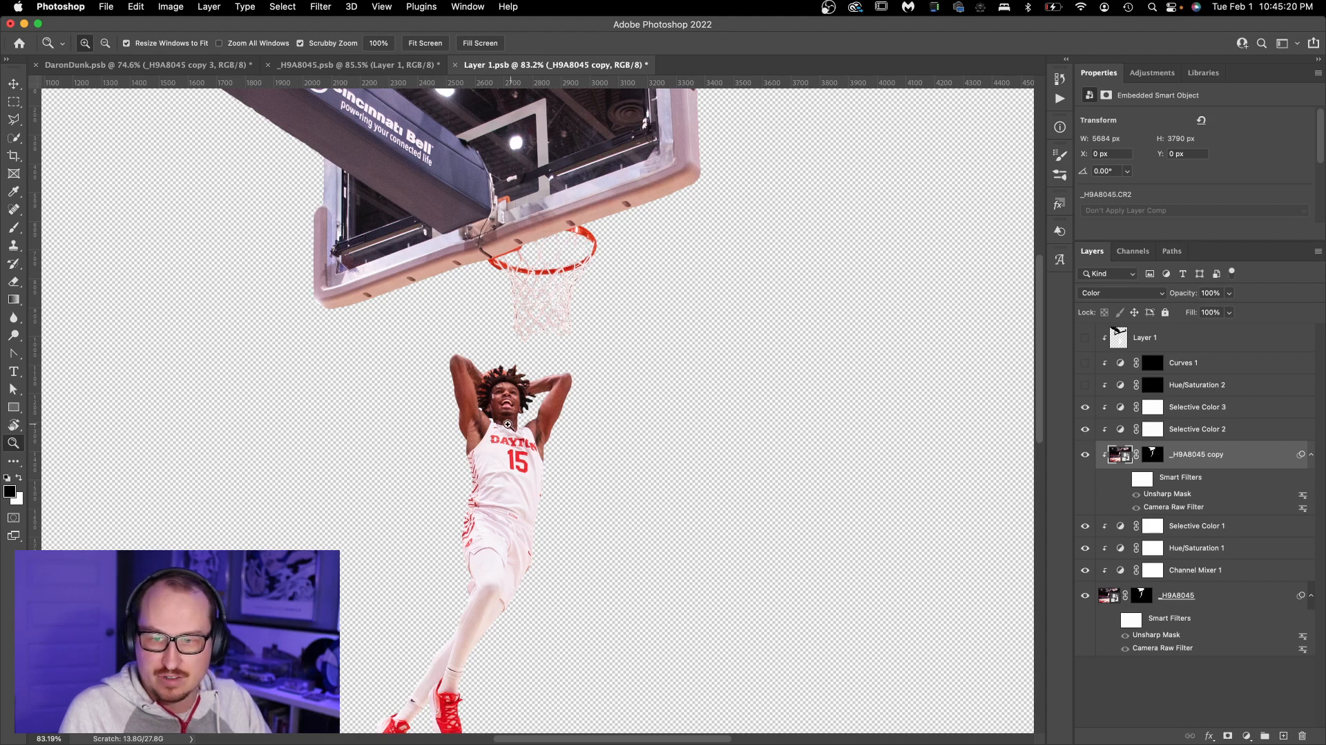
Select the Hue/Saturation 2 adjustment and show it together with the Curves 1 adjustment
click(1195, 385)
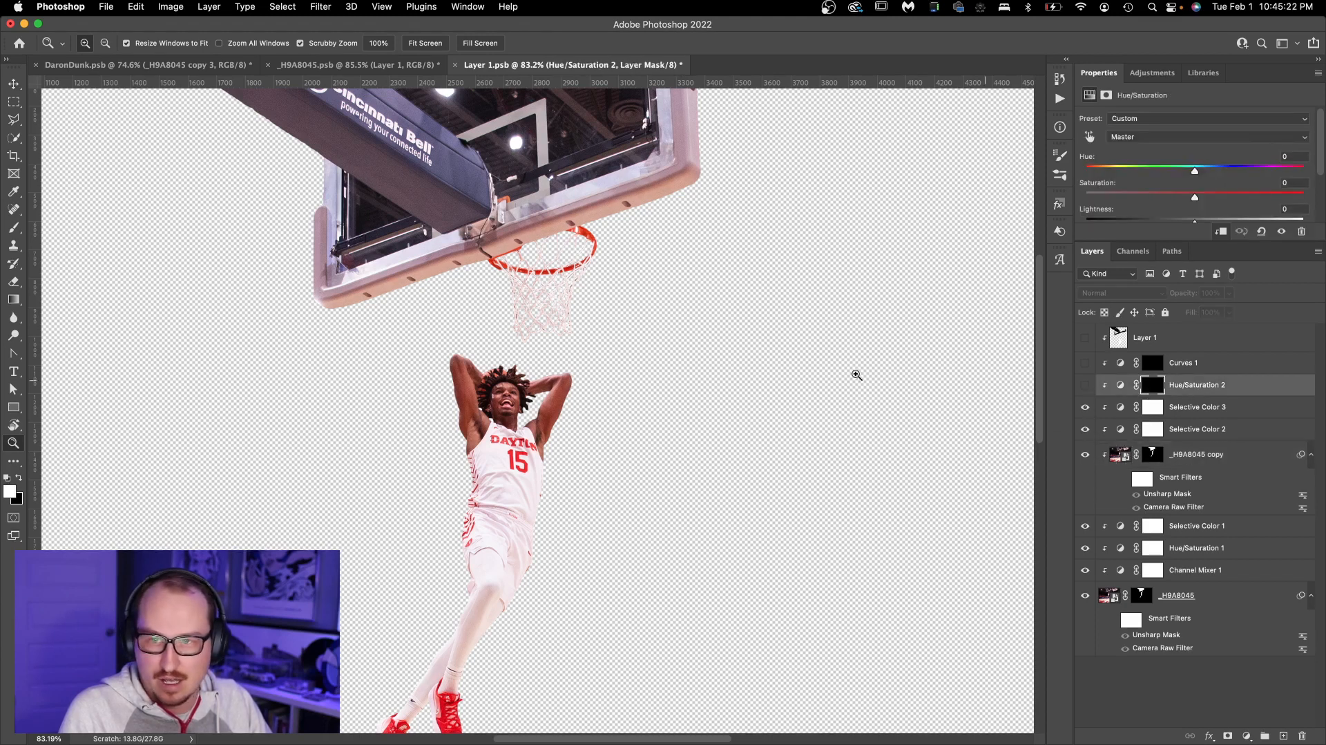
click(1085, 386)
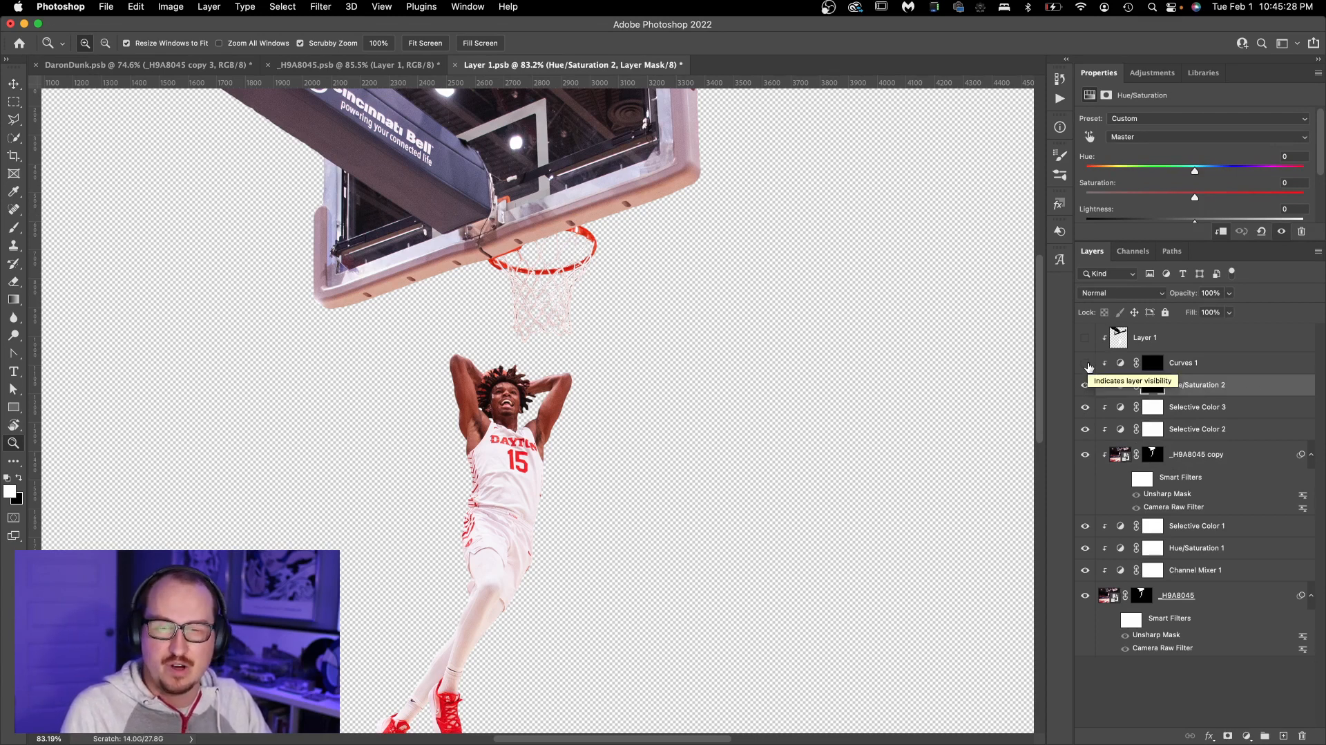
click(1087, 363)
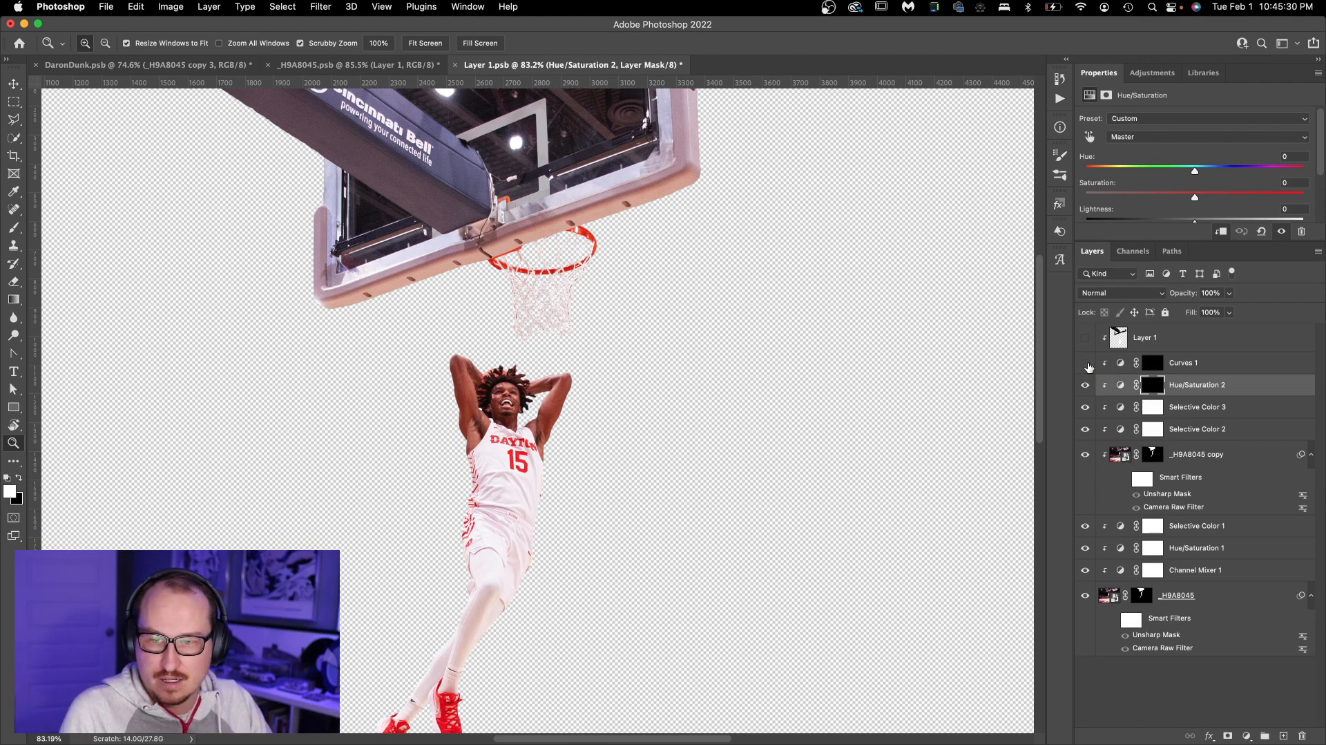
Select Layer 1, the Color-mode layer above Curves 1, and show it
click(1213, 372)
click(1162, 345)
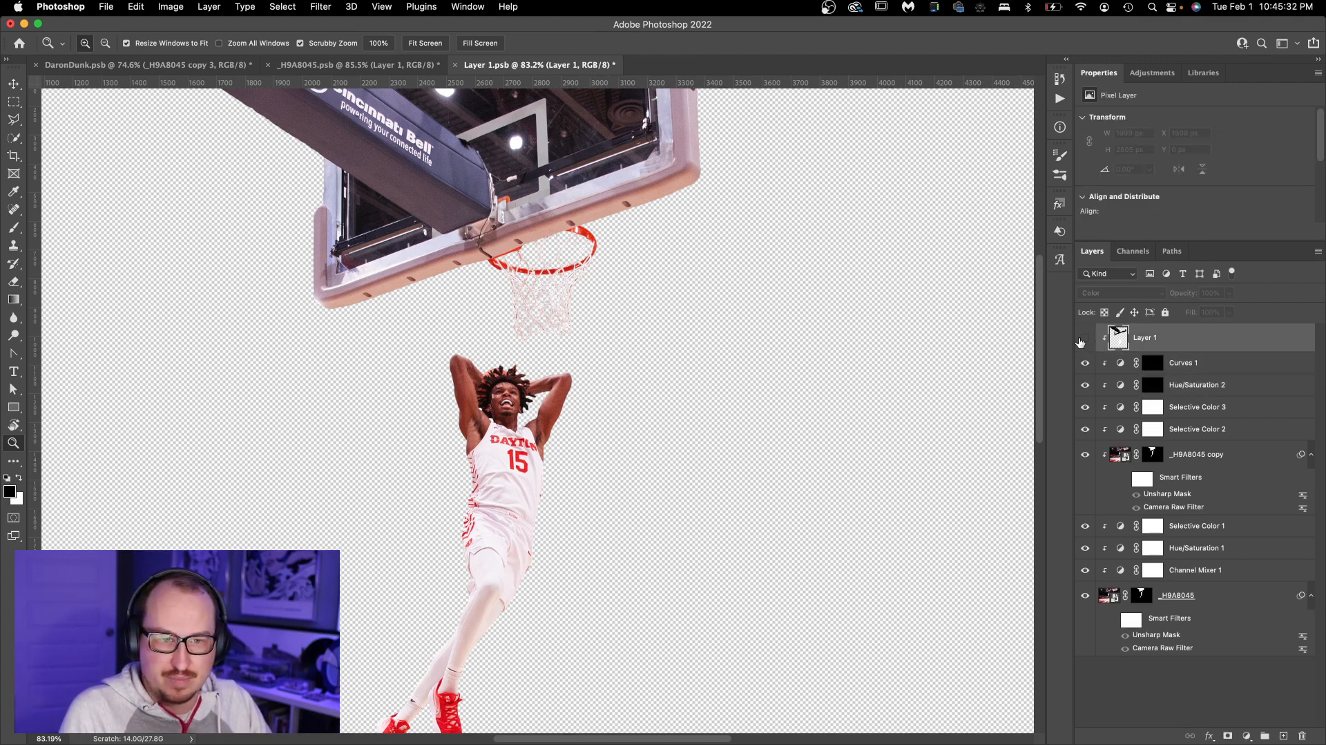
click(1084, 340)
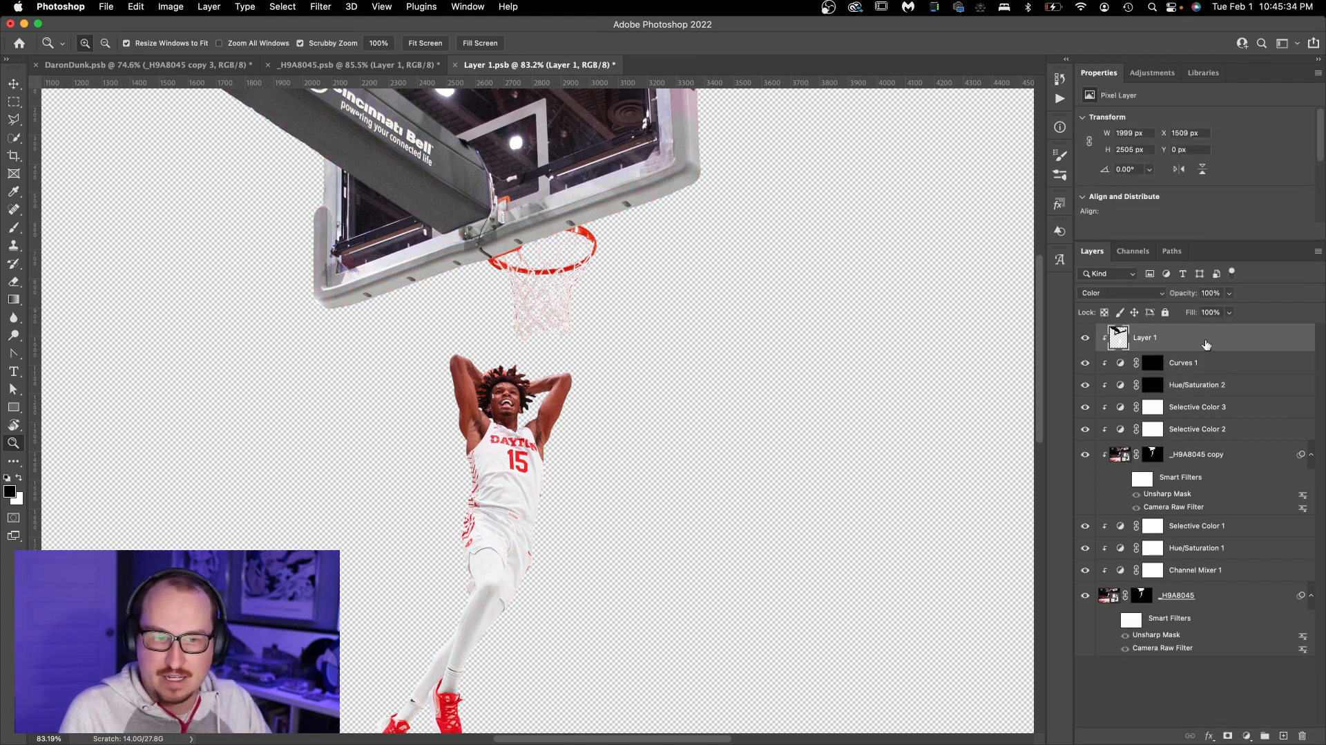
Compare the colour of the player's white uniform with Layer 1 hidden and shown
drag(587, 460, 645, 337)
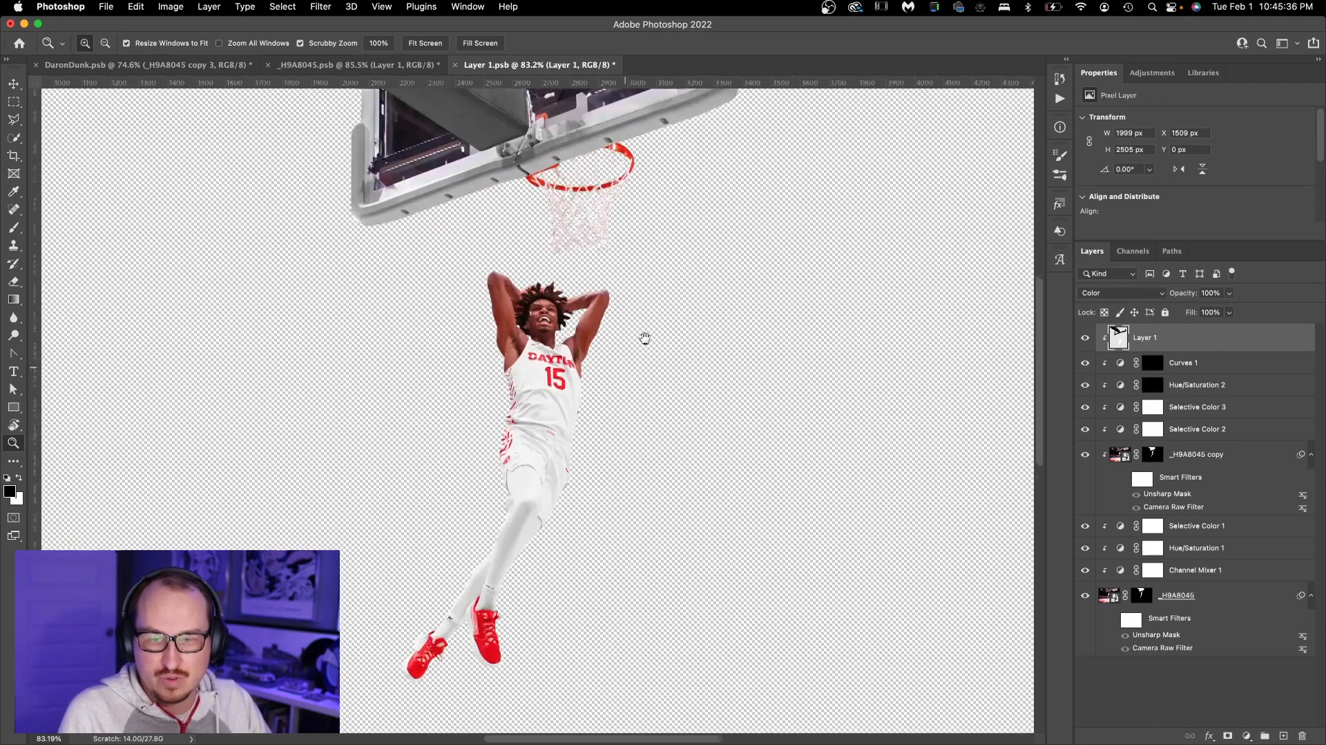
drag(568, 360, 621, 360)
click(1083, 339)
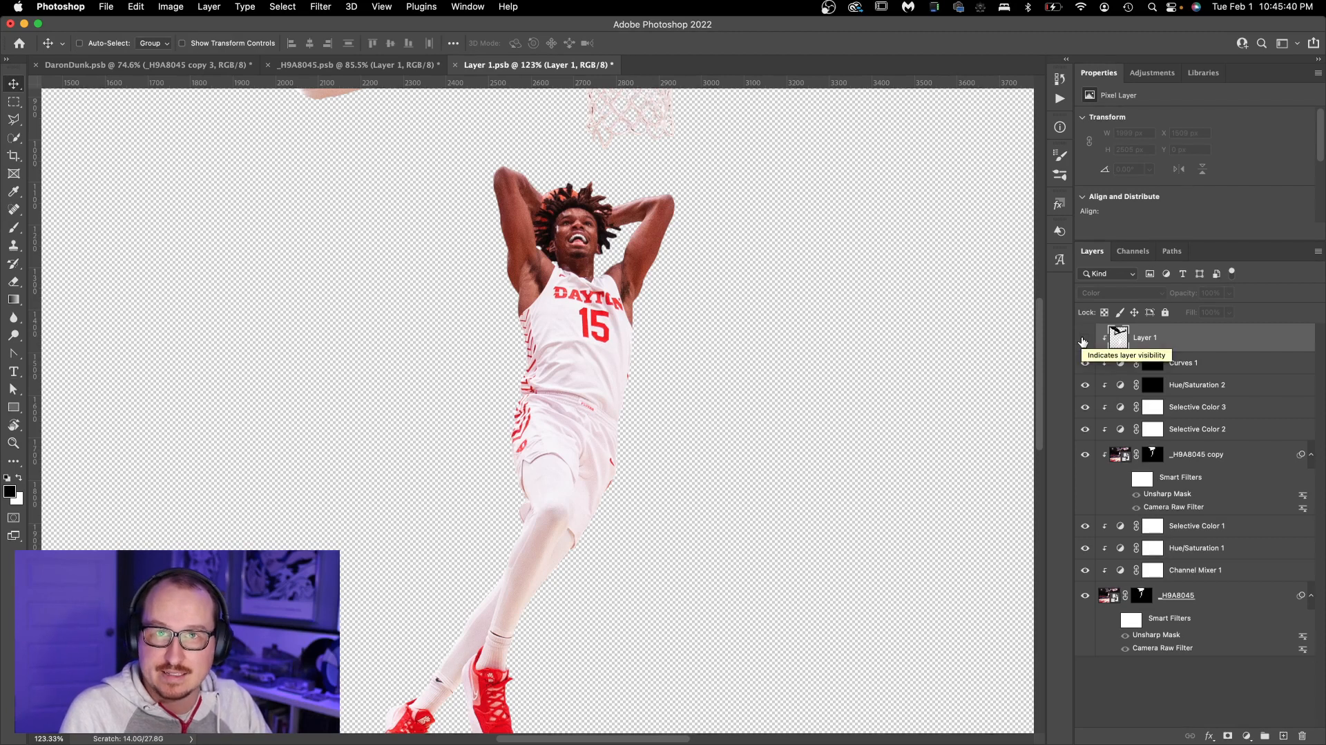
click(1084, 338)
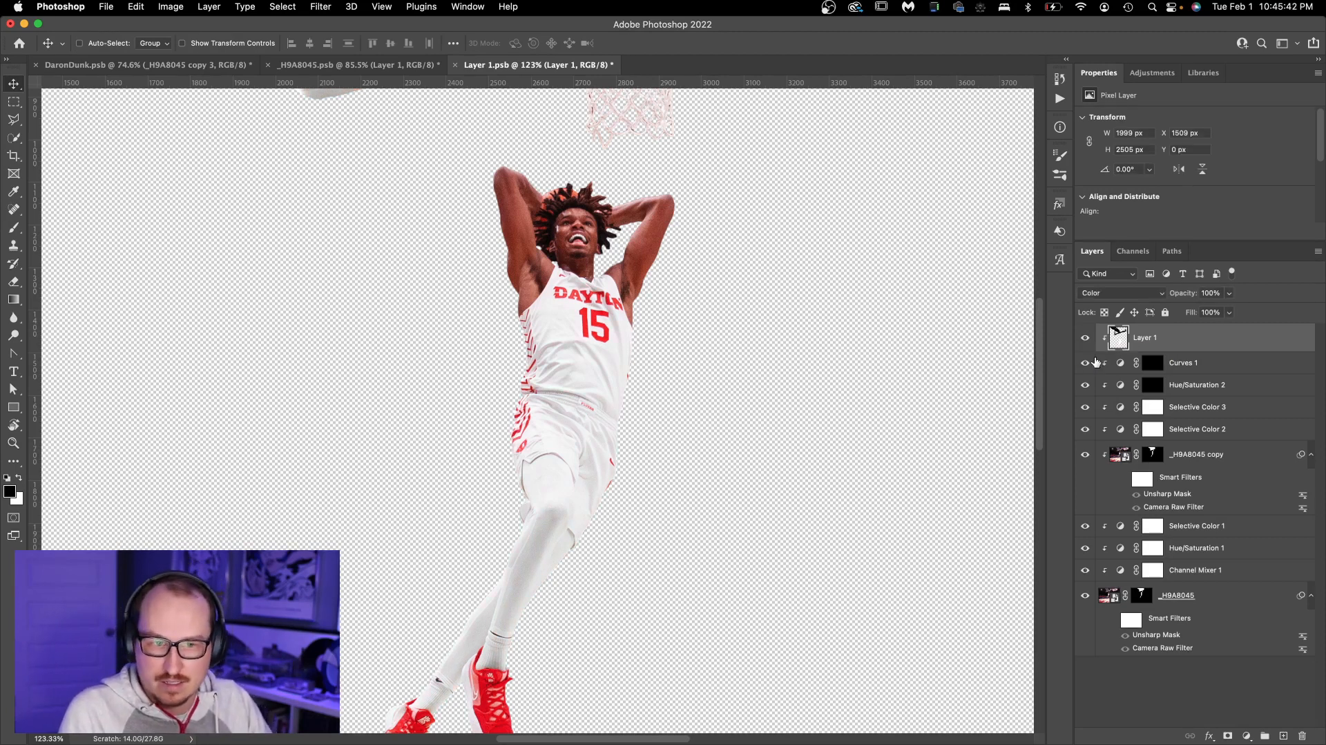
Save and close the Layer 1 smart object to return to the _H9A8045 document with the player in close view
key(super+s)
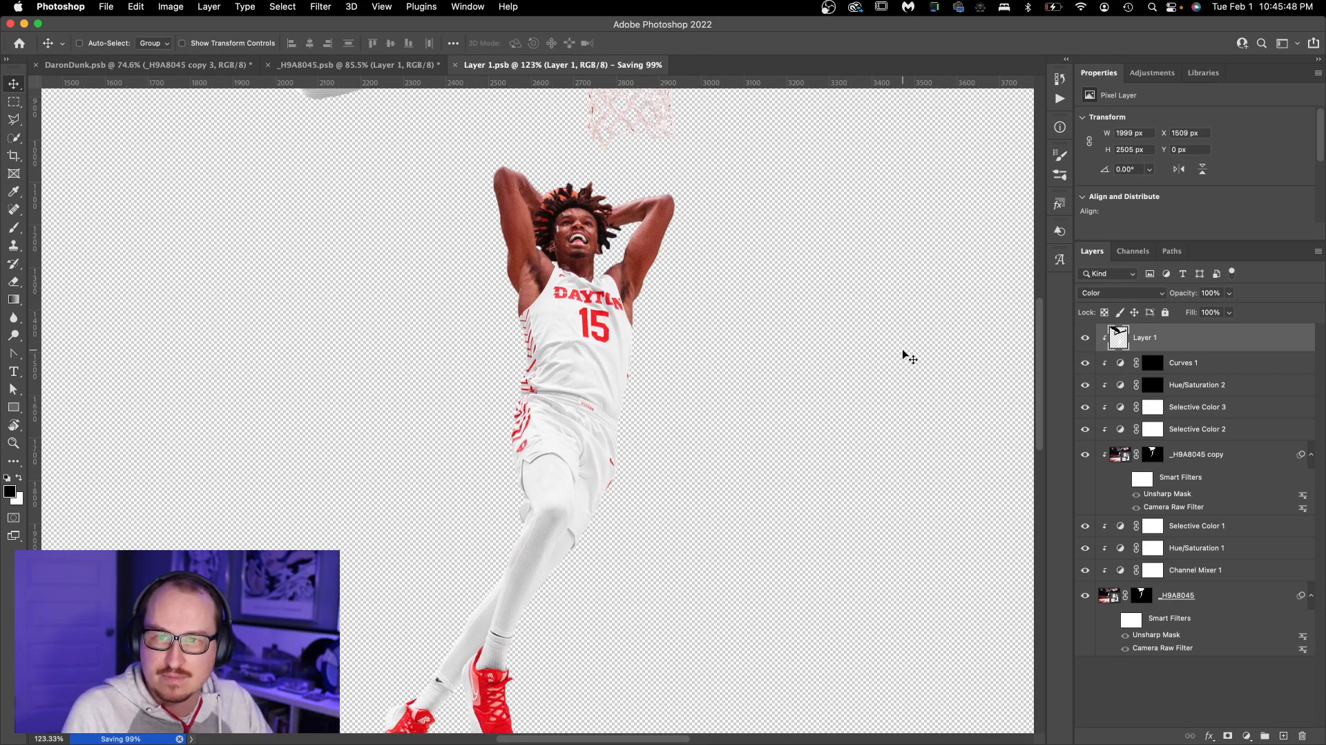
key(super+w)
key(z)
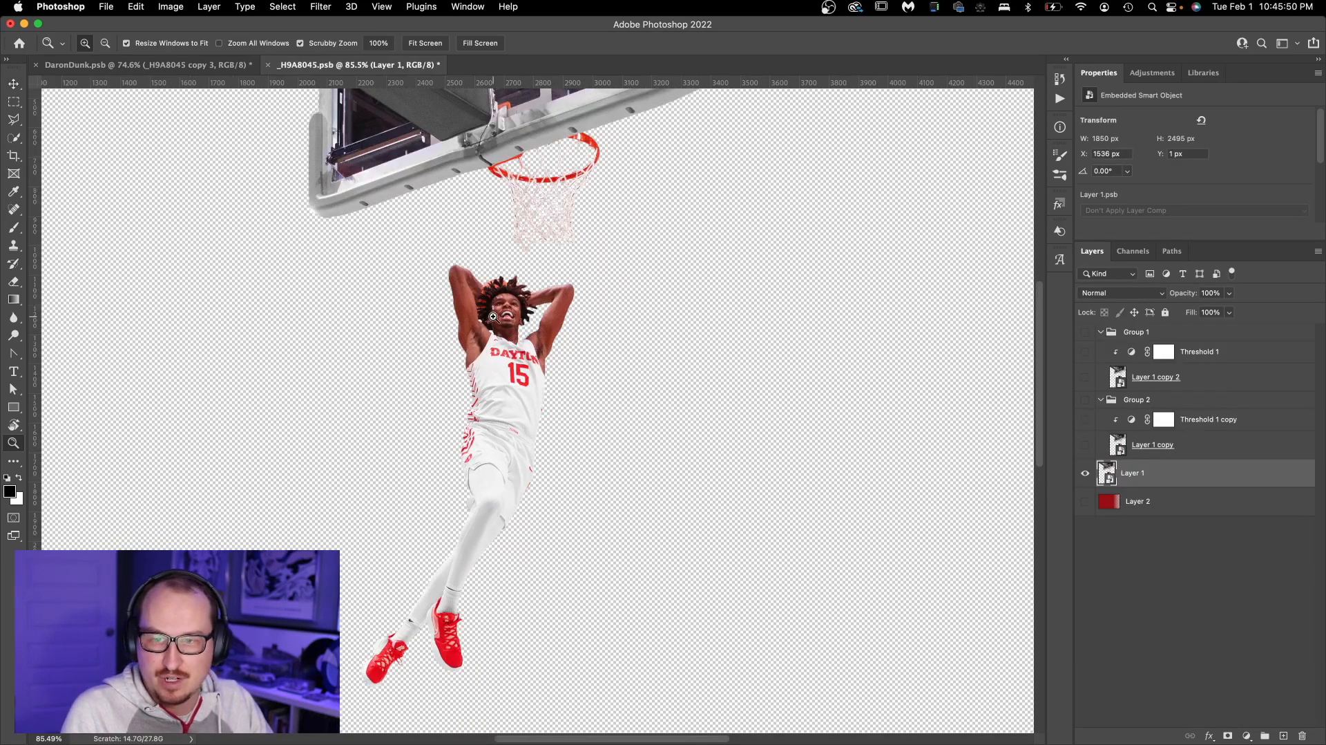
drag(492, 318, 523, 318)
key(v)
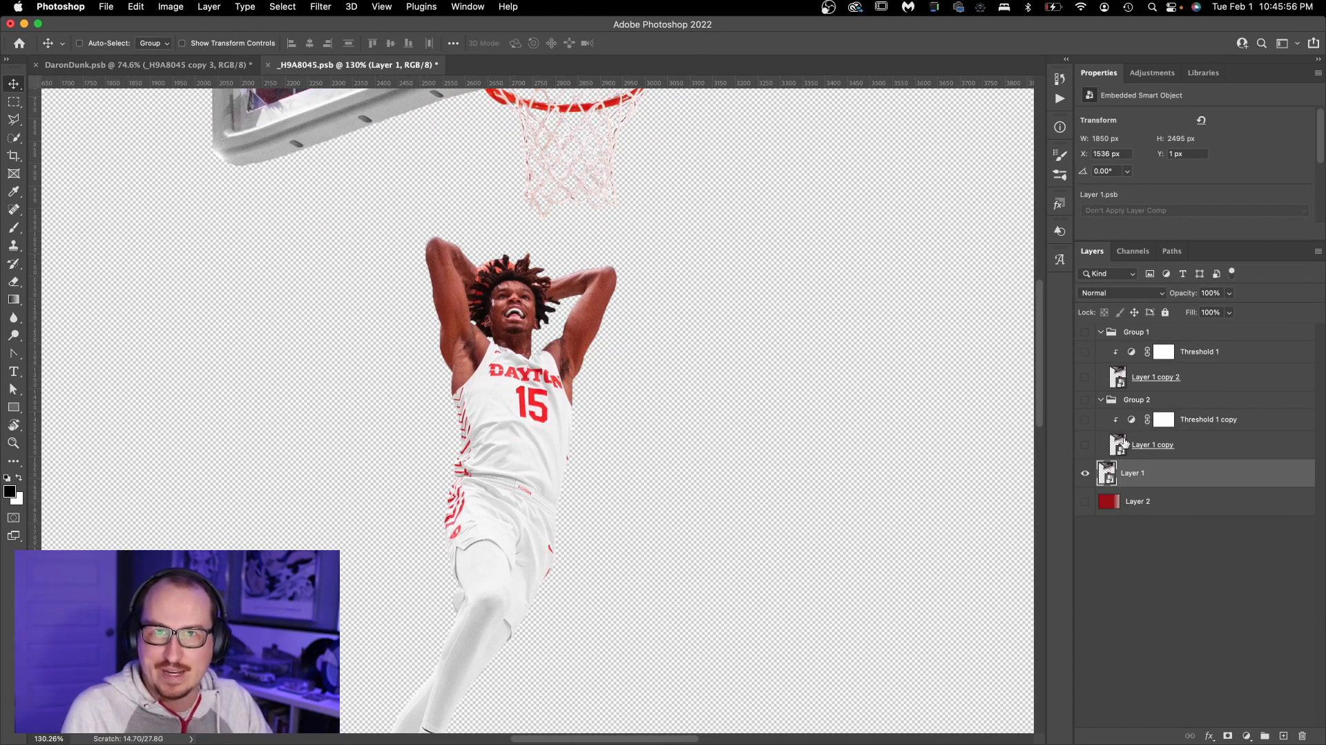
Show Layer 1 copy and the Threshold 1 copy adjustment in Group 2, and select the group to present its Screen blend mode
click(1169, 445)
click(1085, 446)
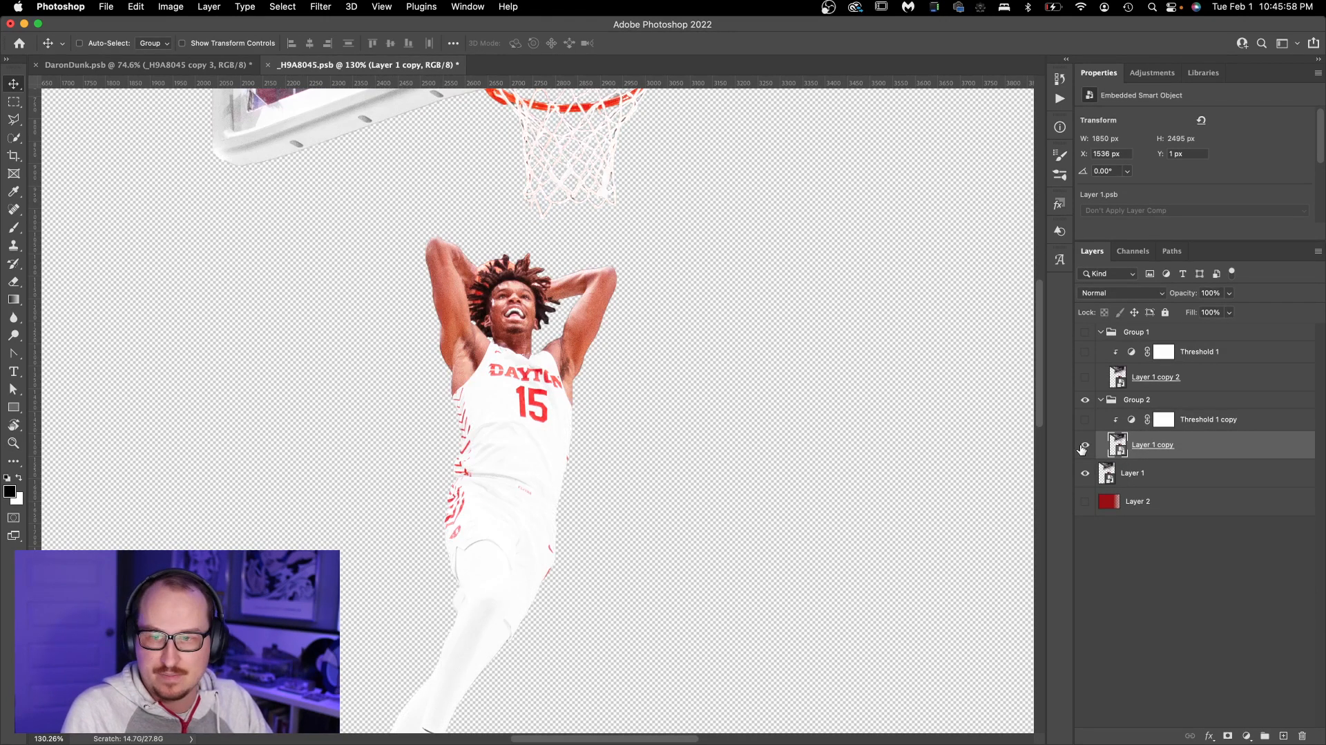
click(1133, 421)
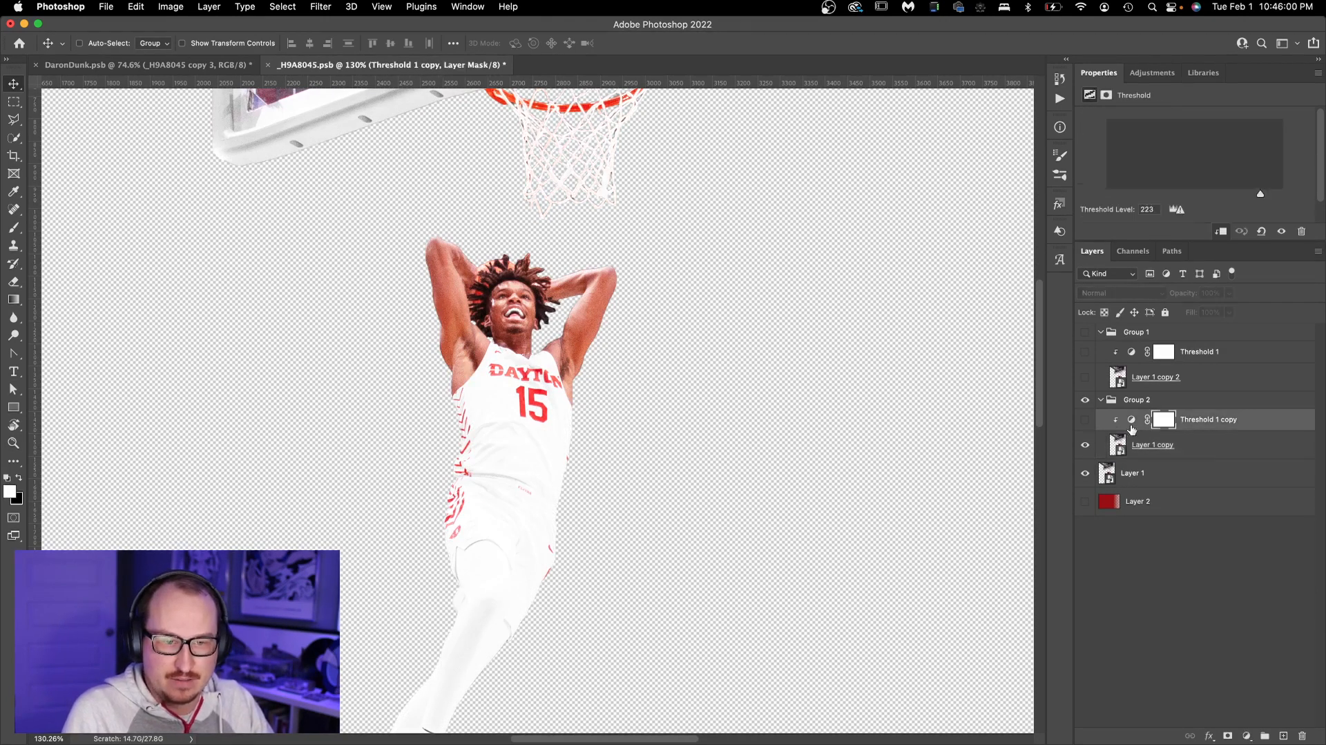
click(1083, 422)
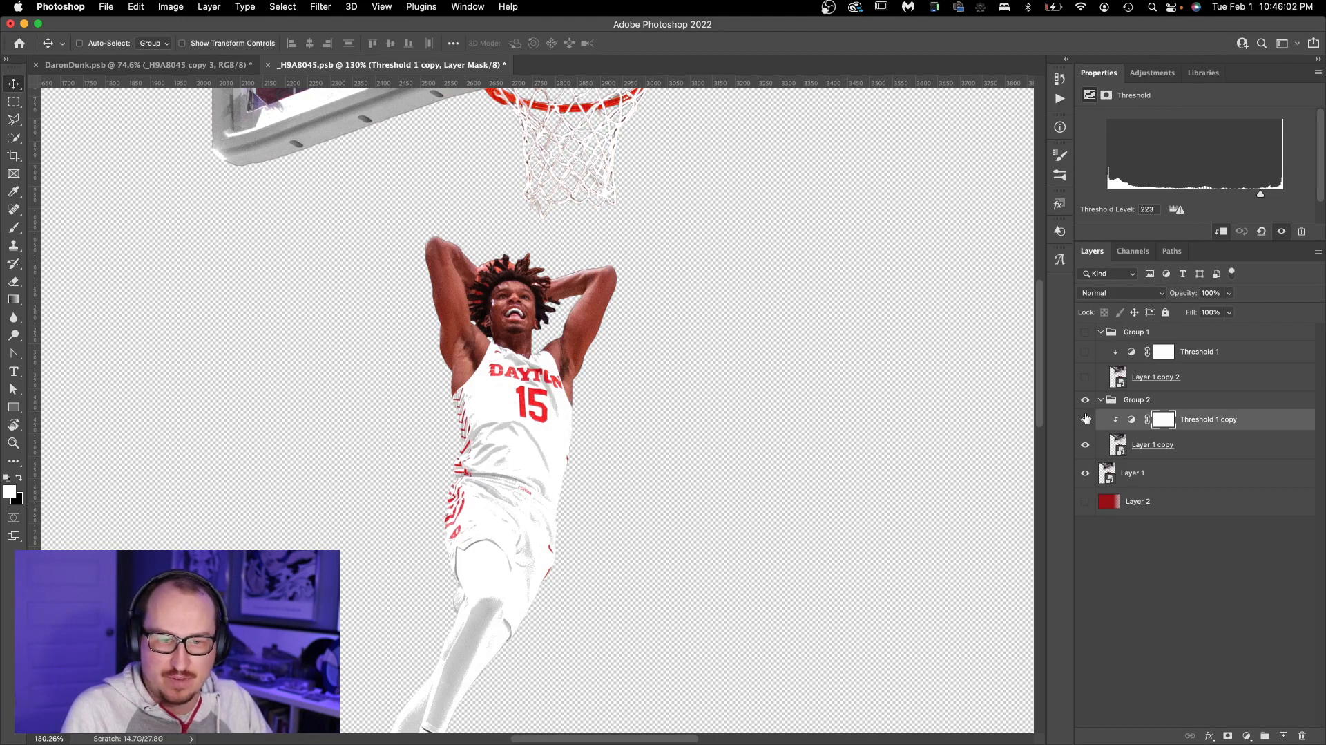
click(1133, 401)
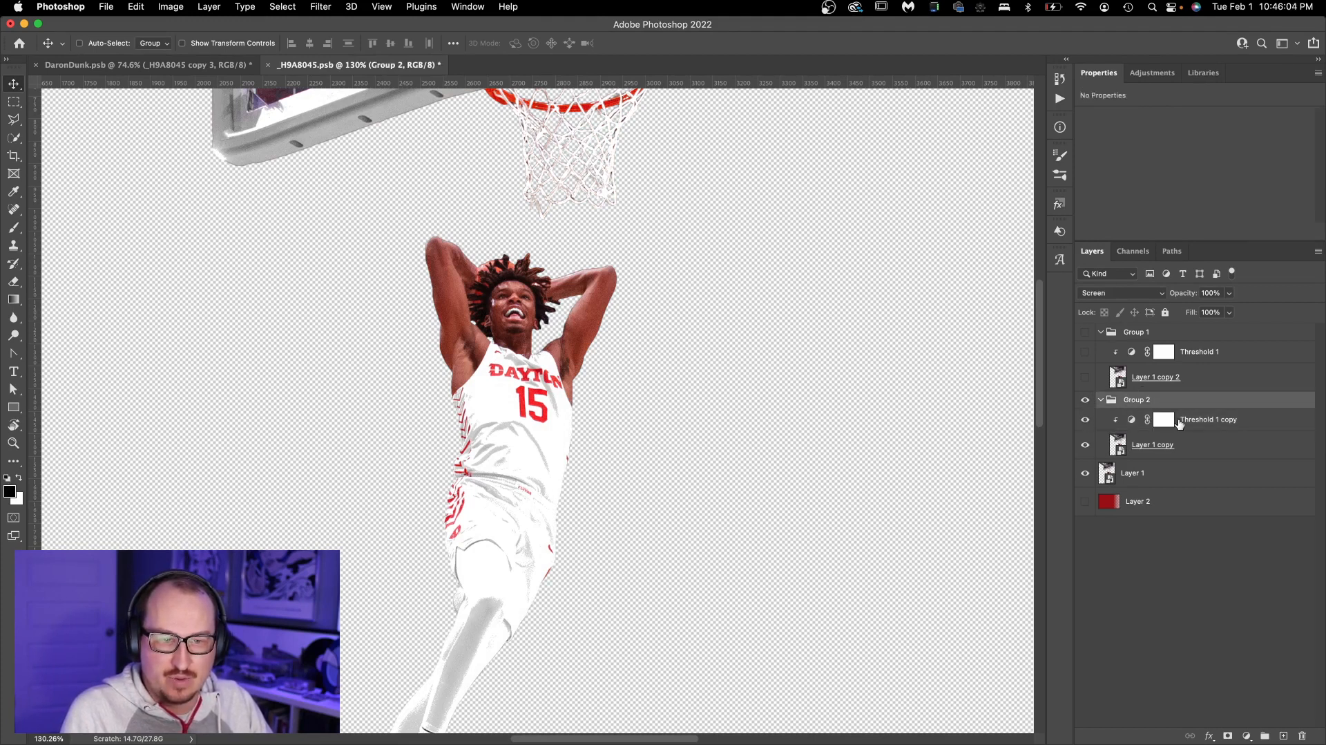
Show Group 1 with Threshold 1 and Layer 1 copy 2, replacing Layer 1 with the red Layer 2 as the backdrop
click(1127, 334)
click(1084, 334)
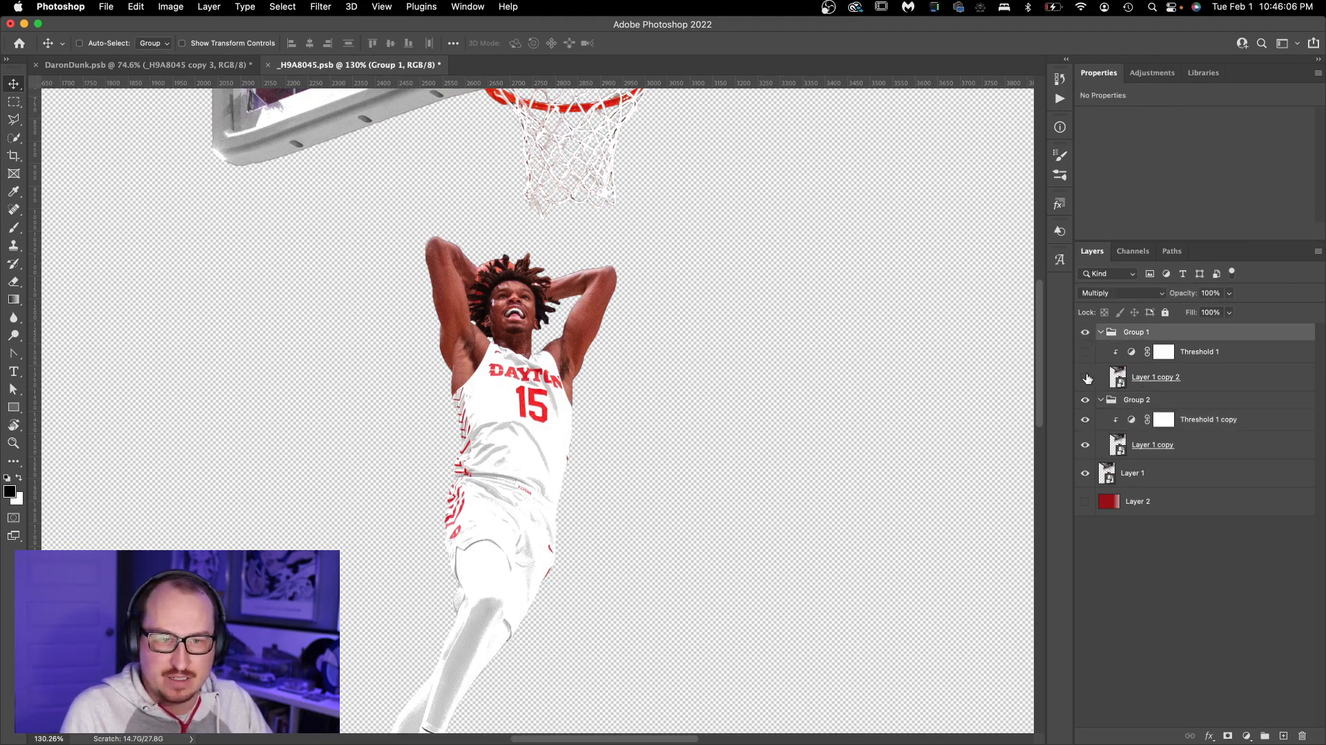
click(1085, 474)
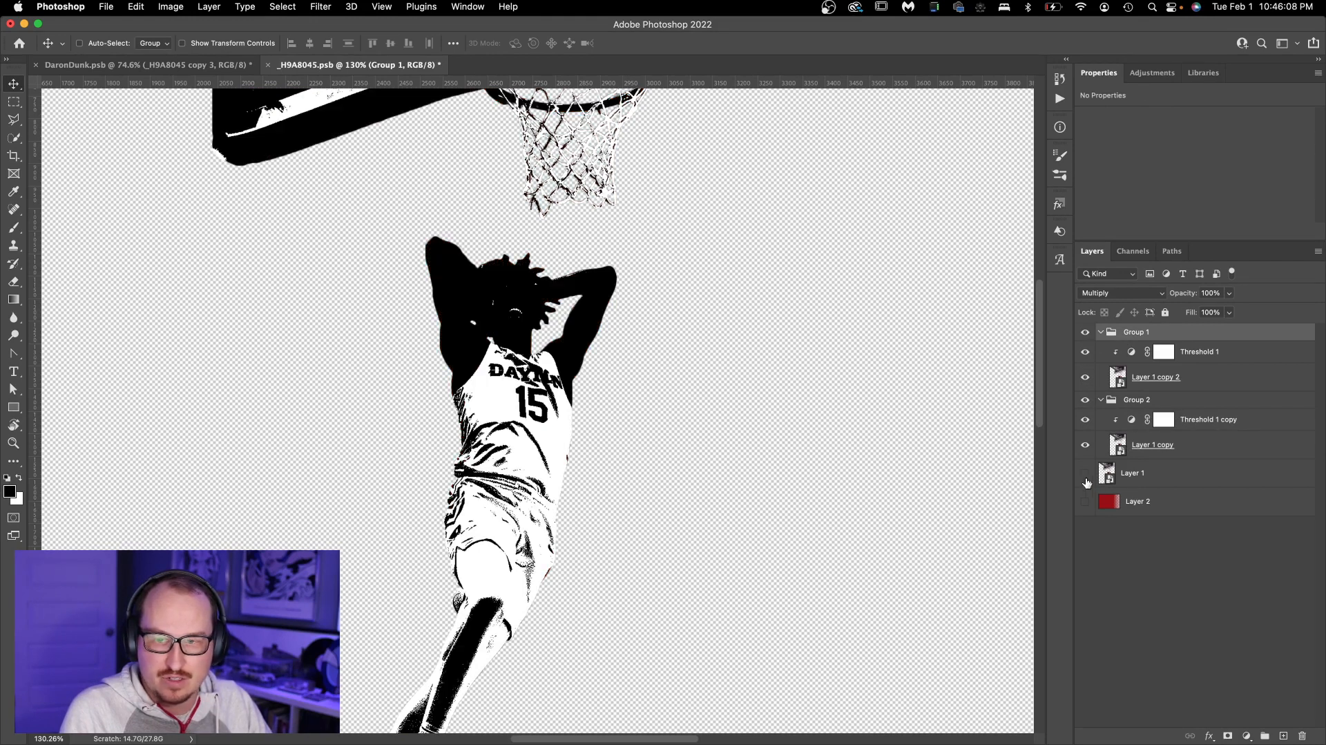
click(1085, 501)
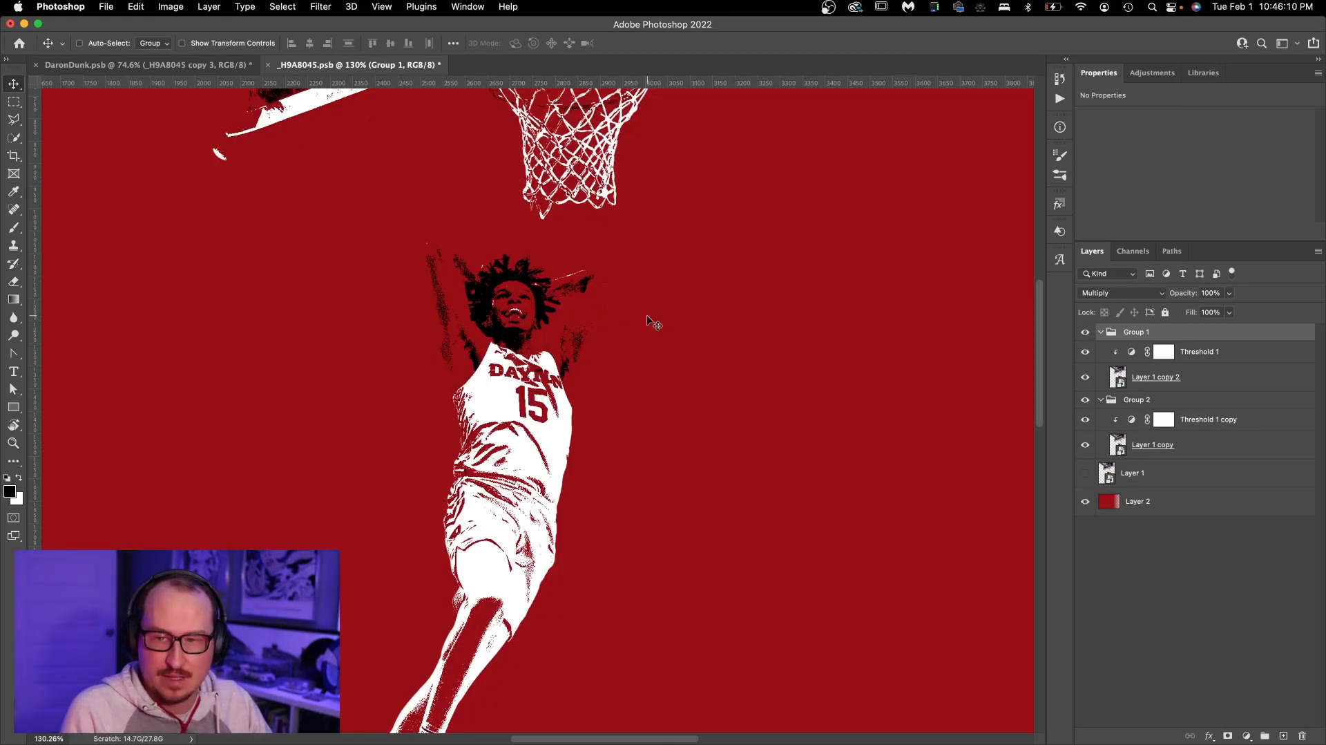
Compare the threshold artwork on the red backdrop with Group 1 hidden and shown
click(1086, 332)
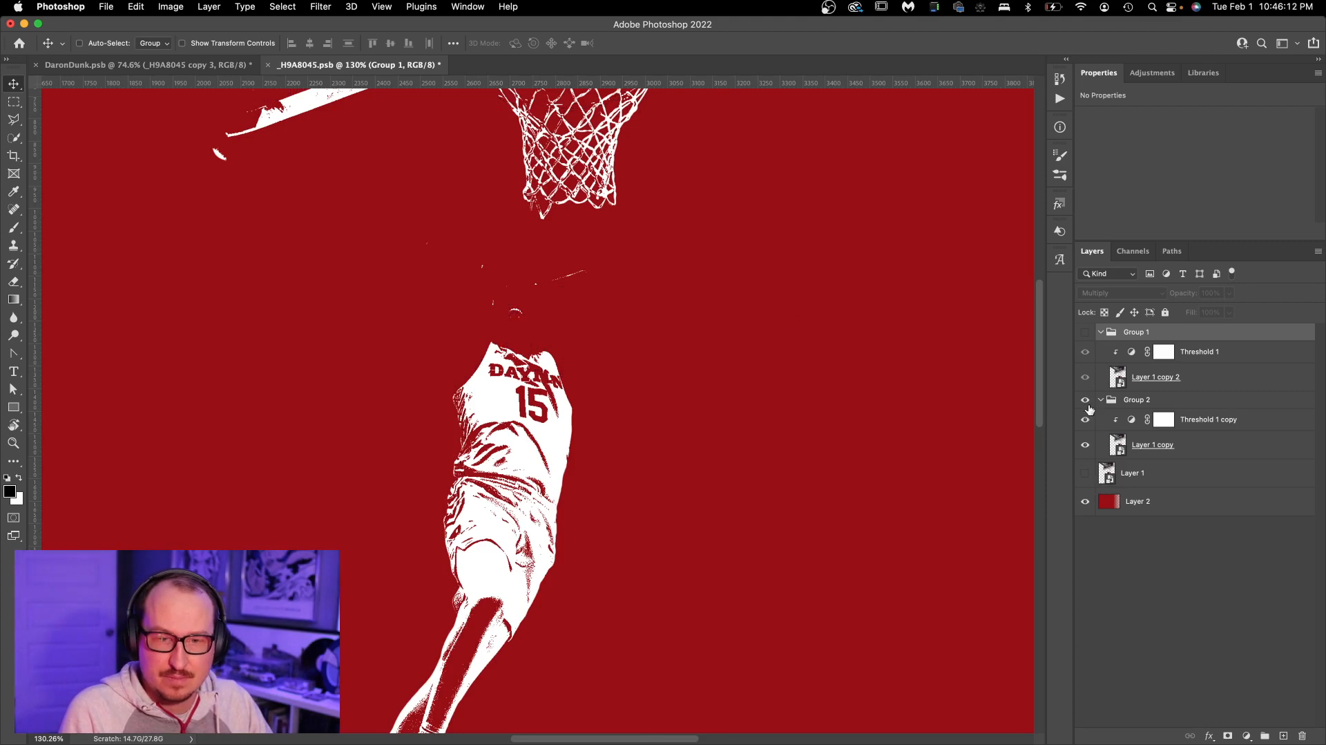
scroll(582, 298, down, 5)
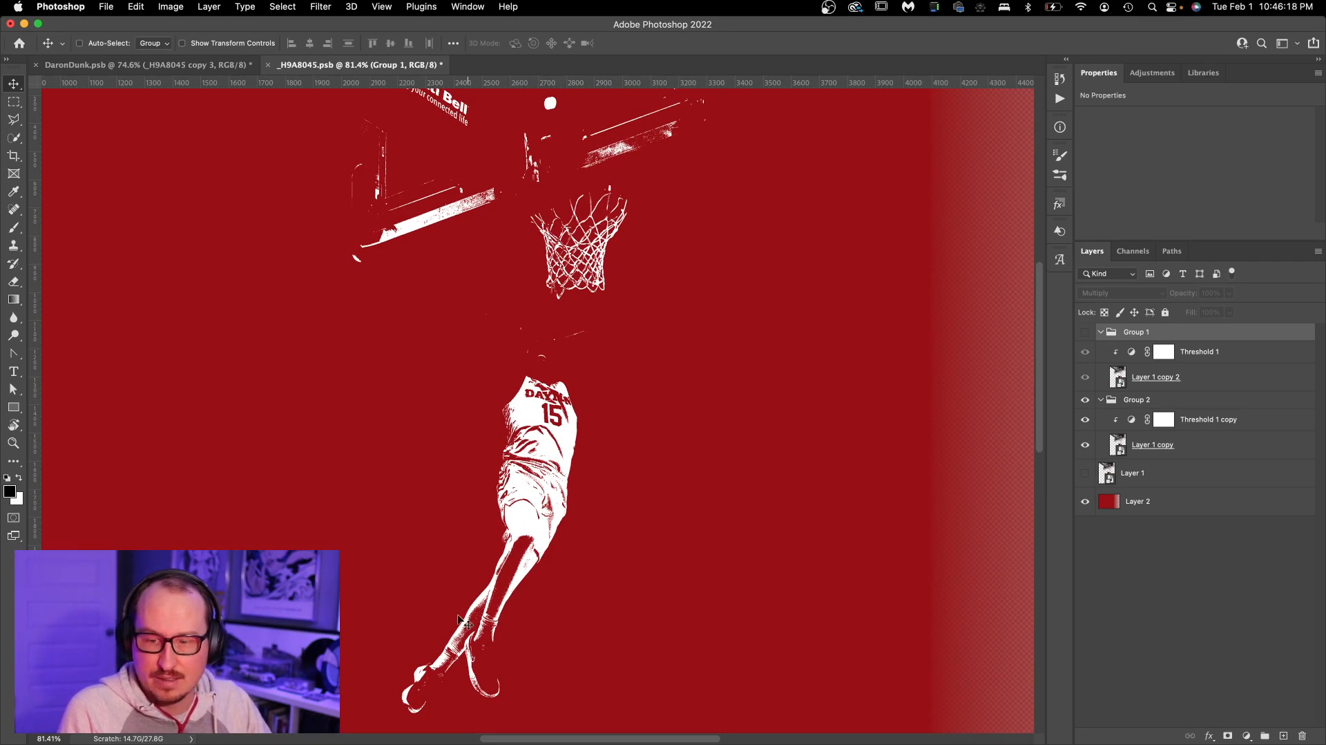
click(1086, 334)
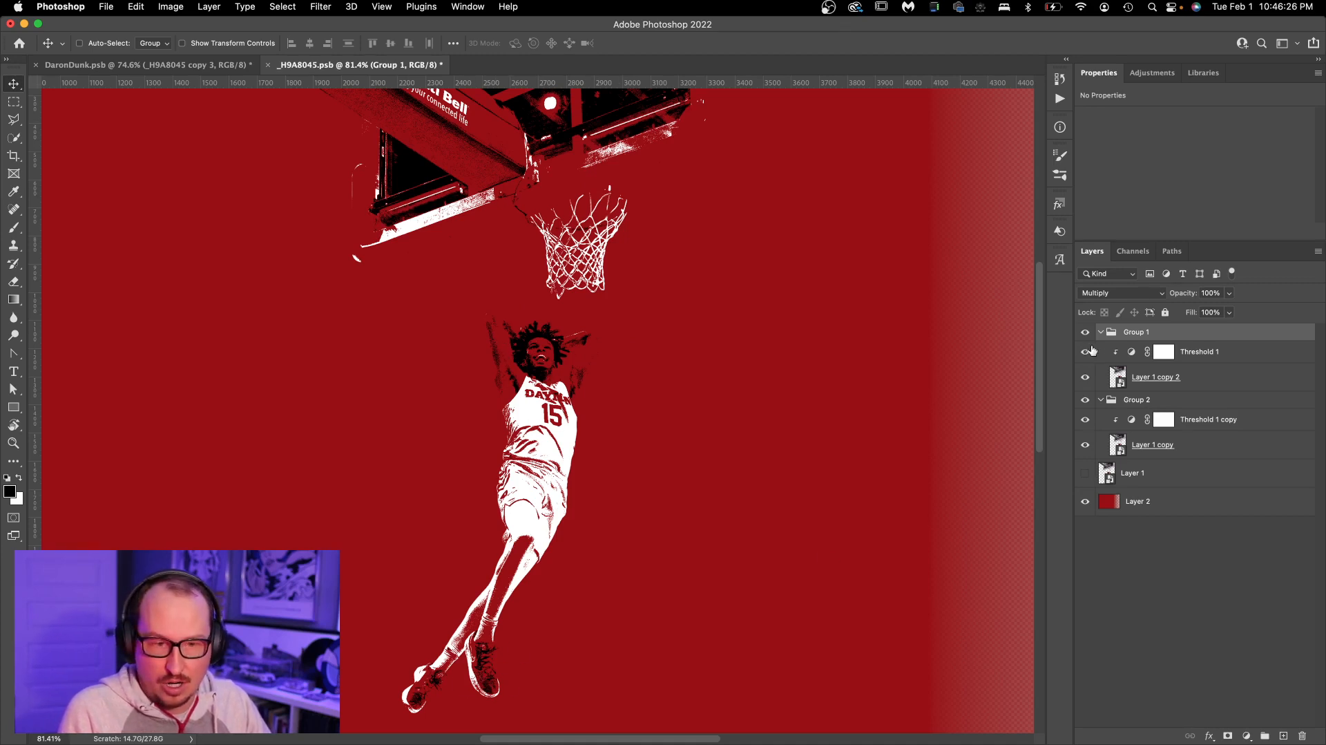
Show Layer 1 beneath the threshold groups, select Group 2 and Group 1 in turn, and inspect the player's shading
click(1086, 475)
click(1167, 476)
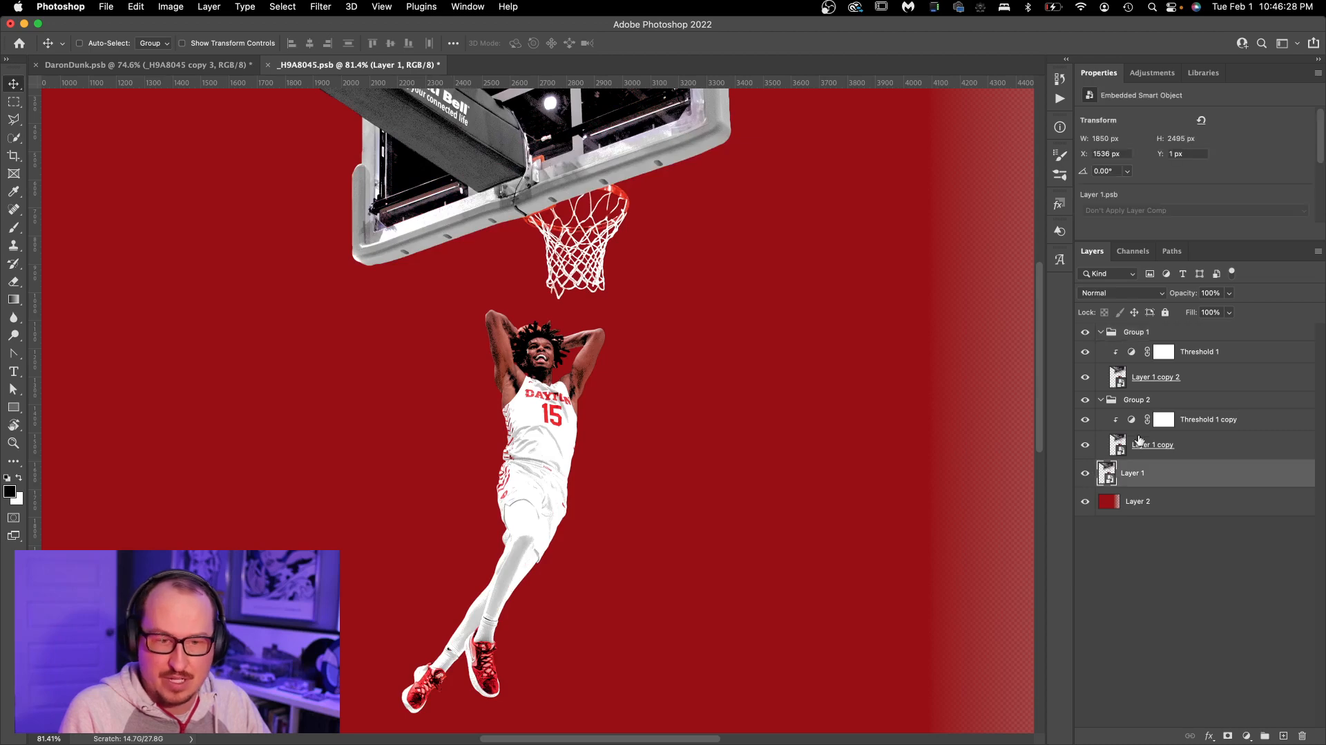
click(1134, 405)
click(1137, 338)
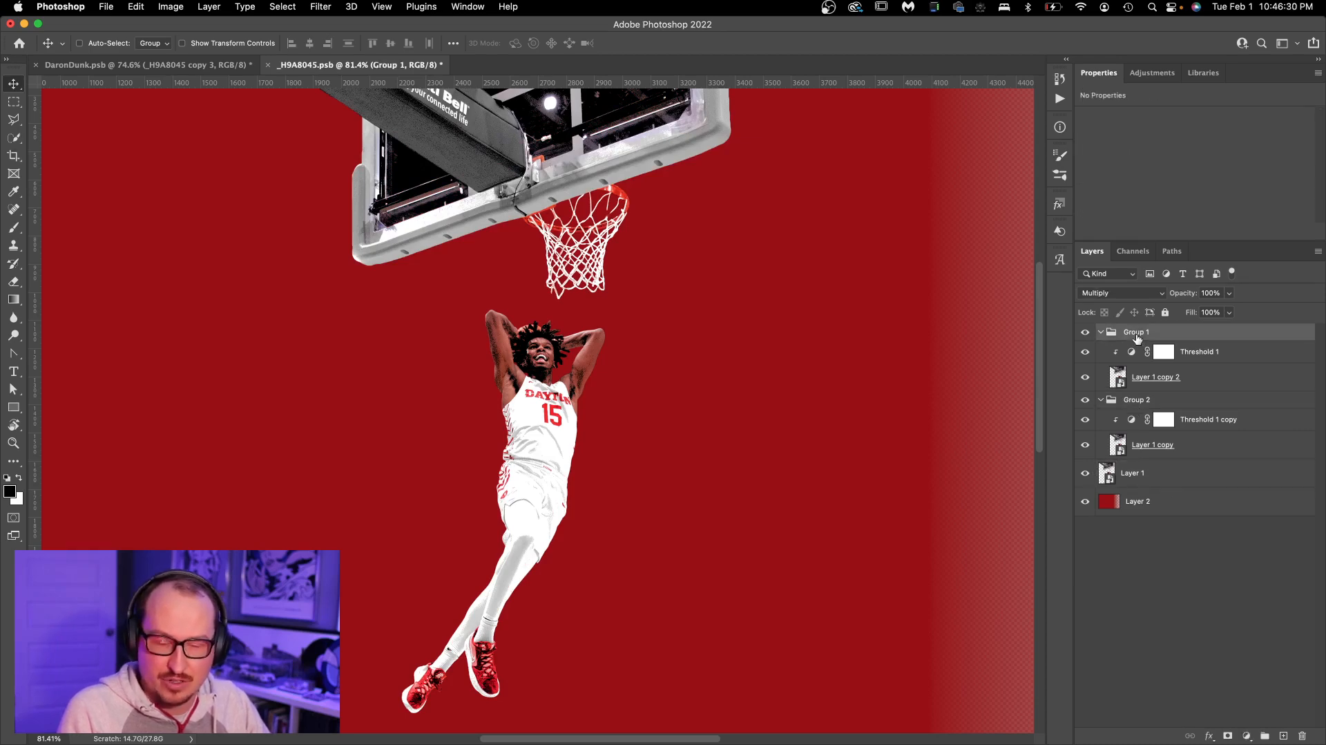
key(z)
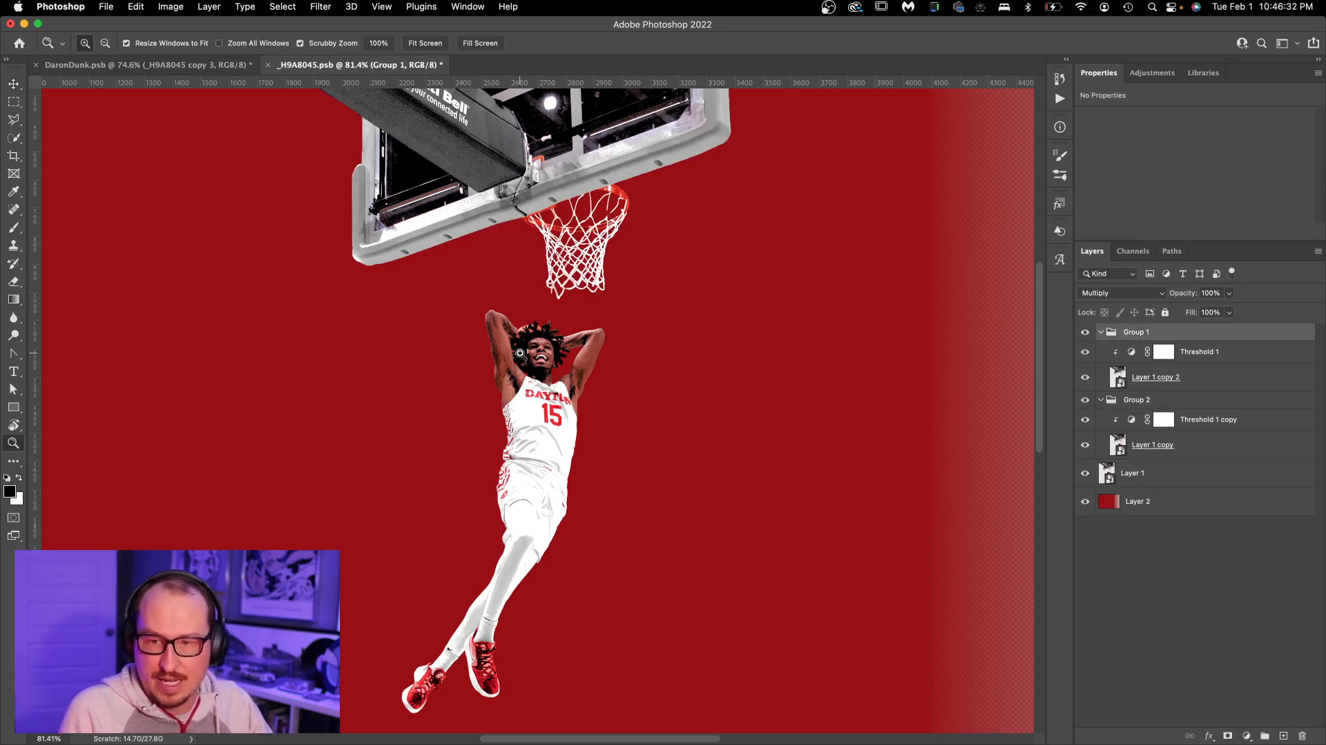
drag(520, 354, 599, 376)
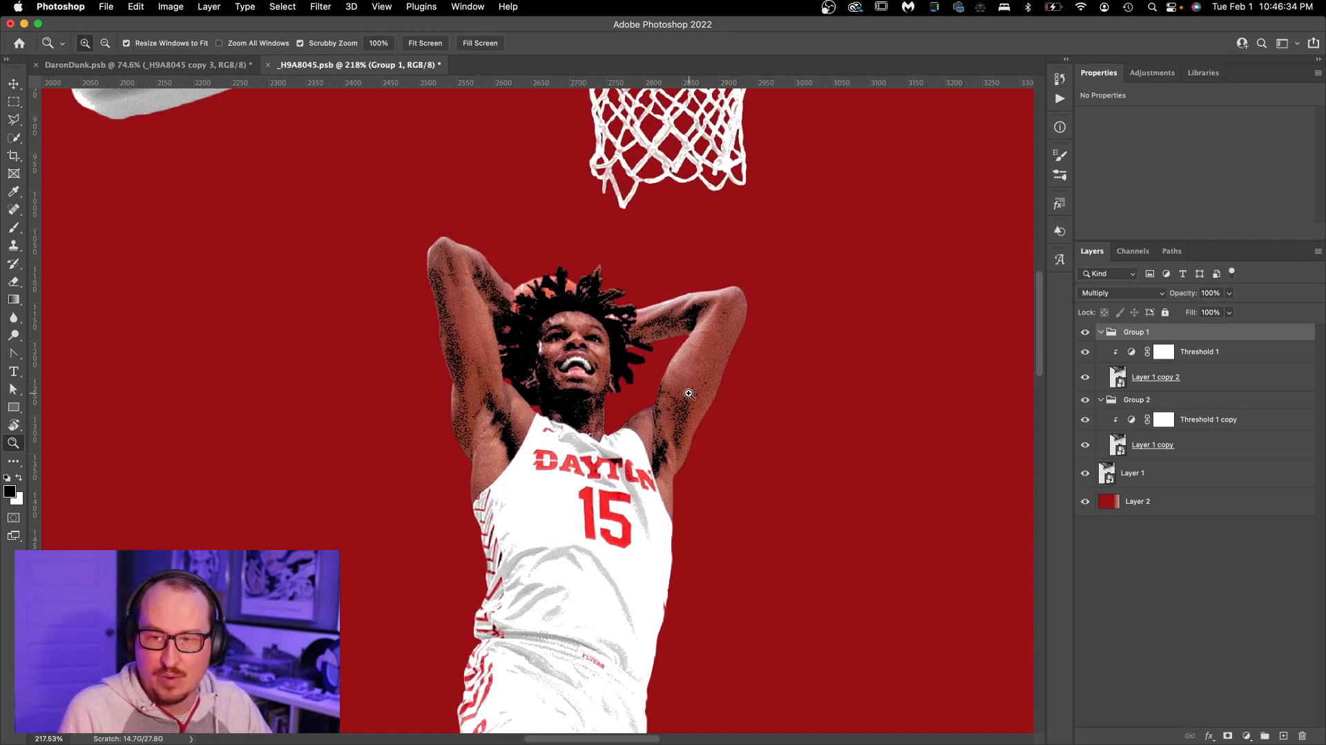
key(super+1)
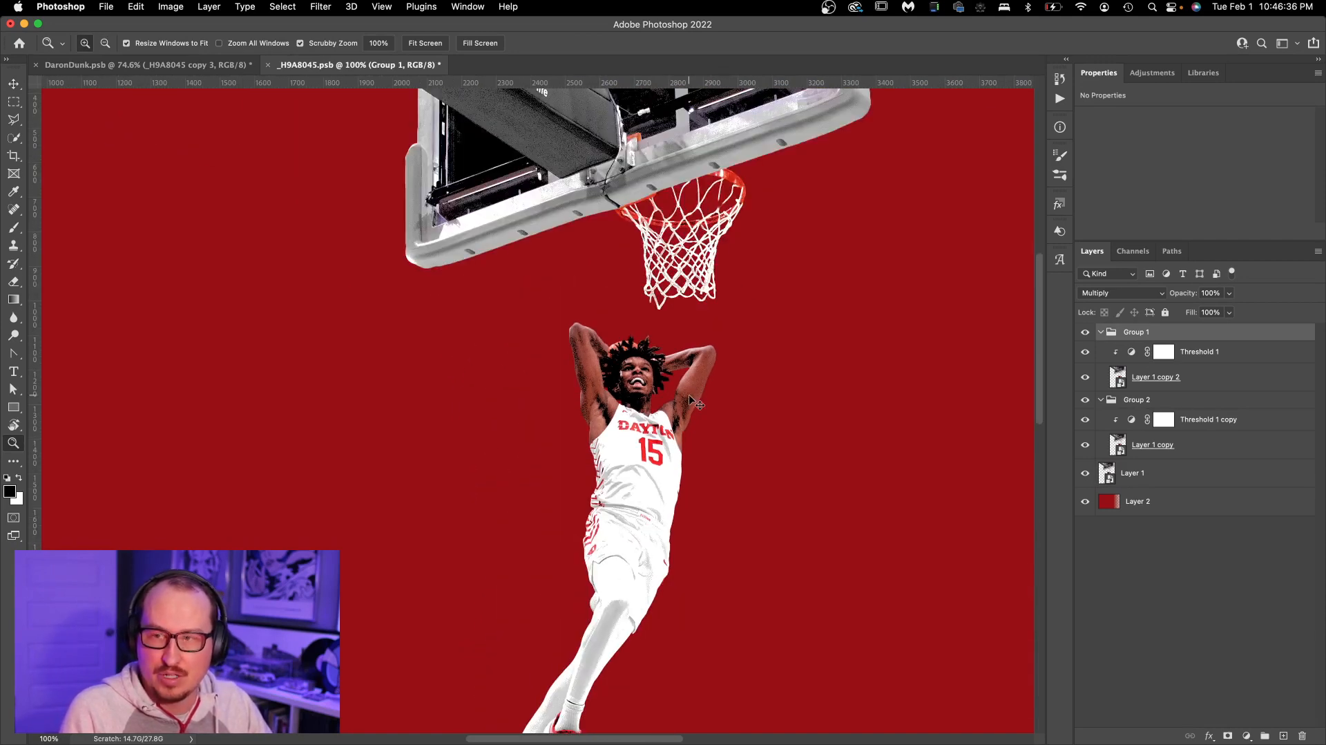
Close the _H9A8045 smart object without saving and return to the DaronDunk poster
key(super+w)
key(super+d)
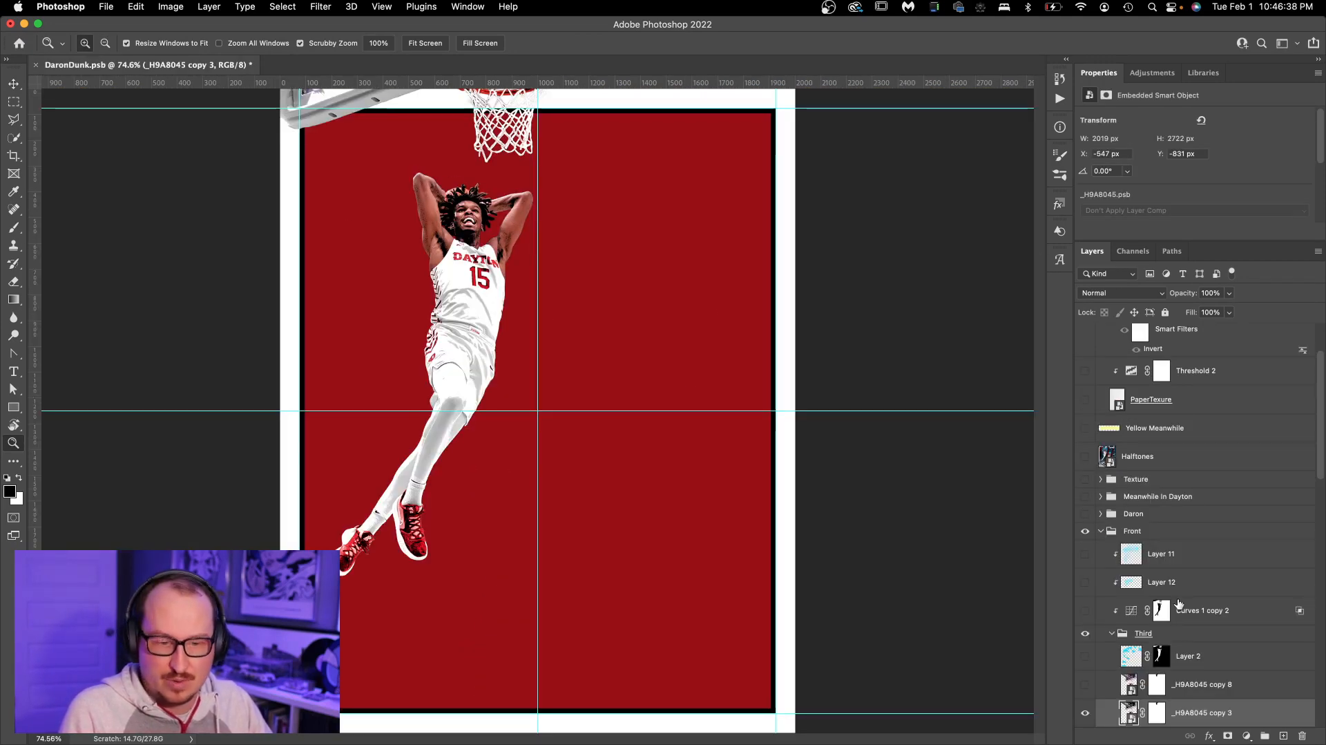
Show and expand the Second group, and hide its blue glow layers and Ellipse 3 to reveal the basketball
scroll(1179, 603, down, 10)
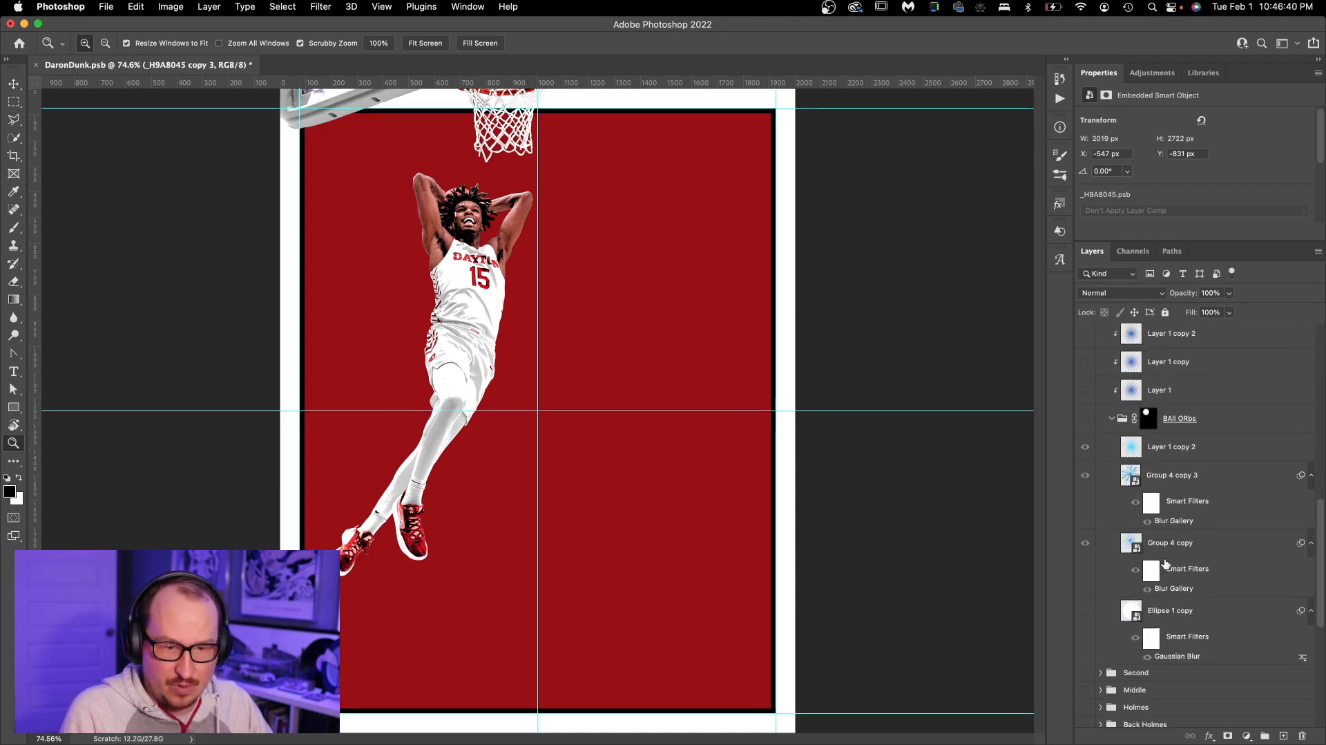
scroll(1166, 563, down, 1)
click(1086, 673)
scroll(1086, 670, down, 2)
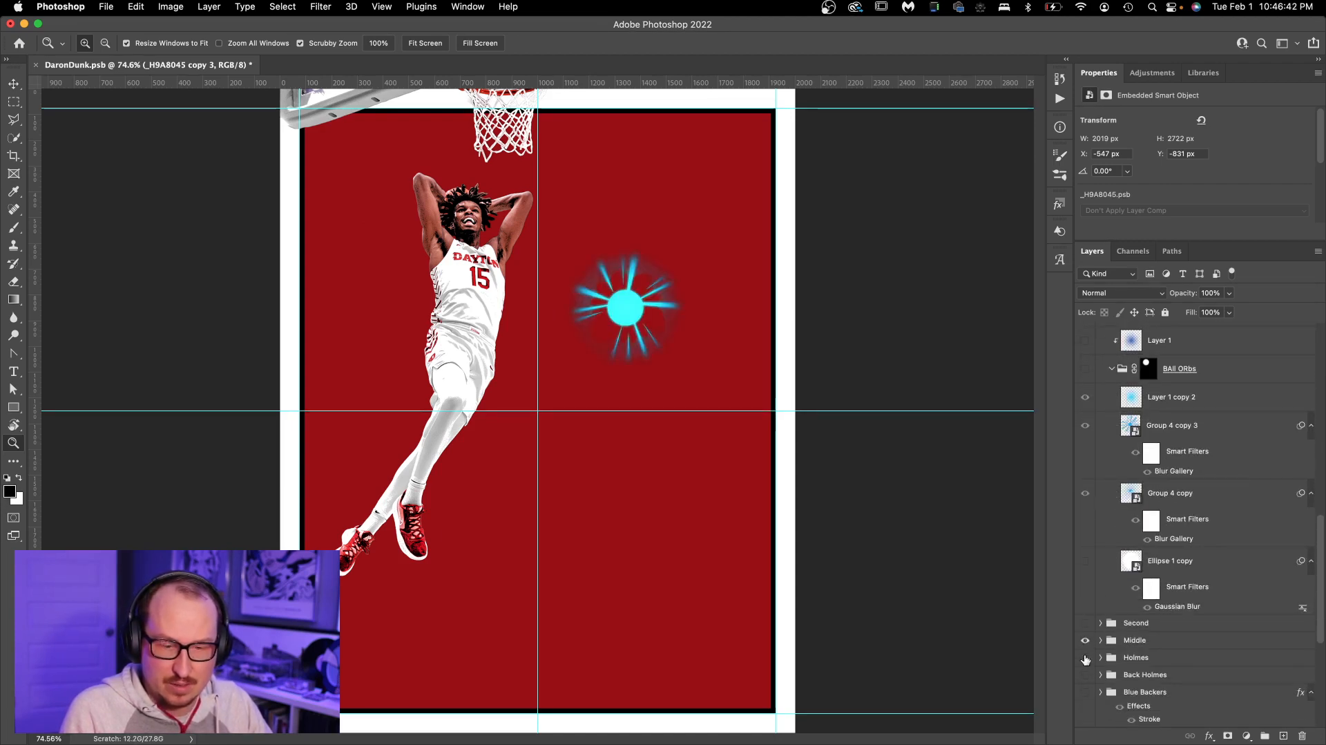
click(1086, 639)
click(1085, 623)
click(1100, 623)
scroll(1090, 608, down, 4)
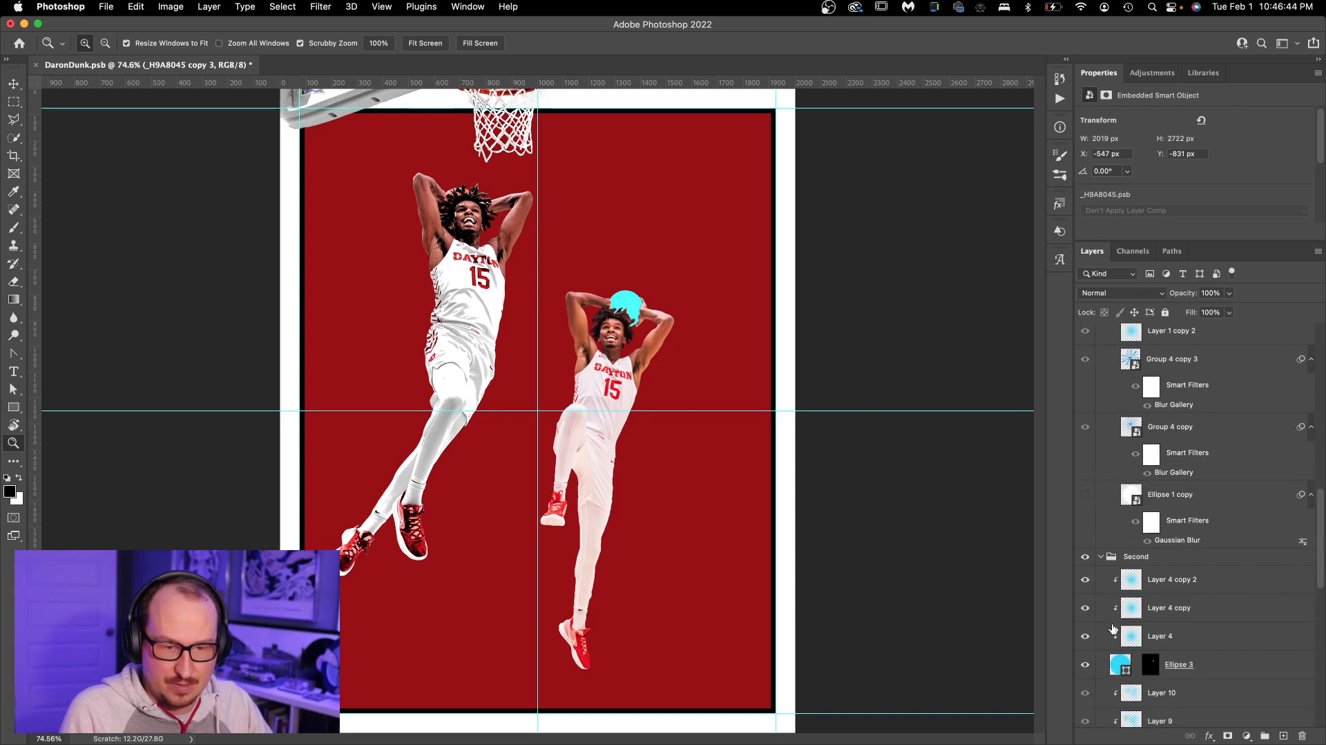
drag(1087, 598, 1091, 716)
Show _H9A8044 copy with its Curves 1 copy and Selective Color 1 adjustments, and hide the original _H9A8044 layer
scroll(1103, 653, down, 10)
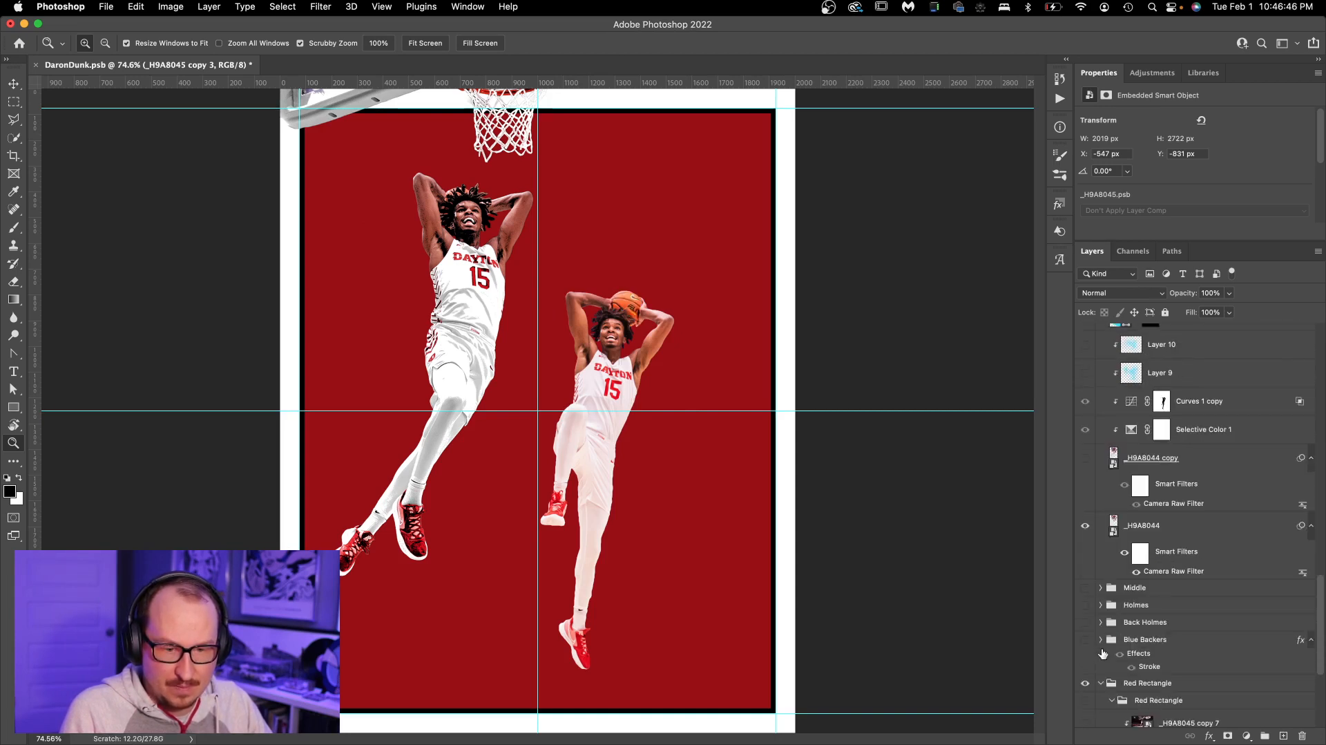
click(1087, 460)
click(1087, 461)
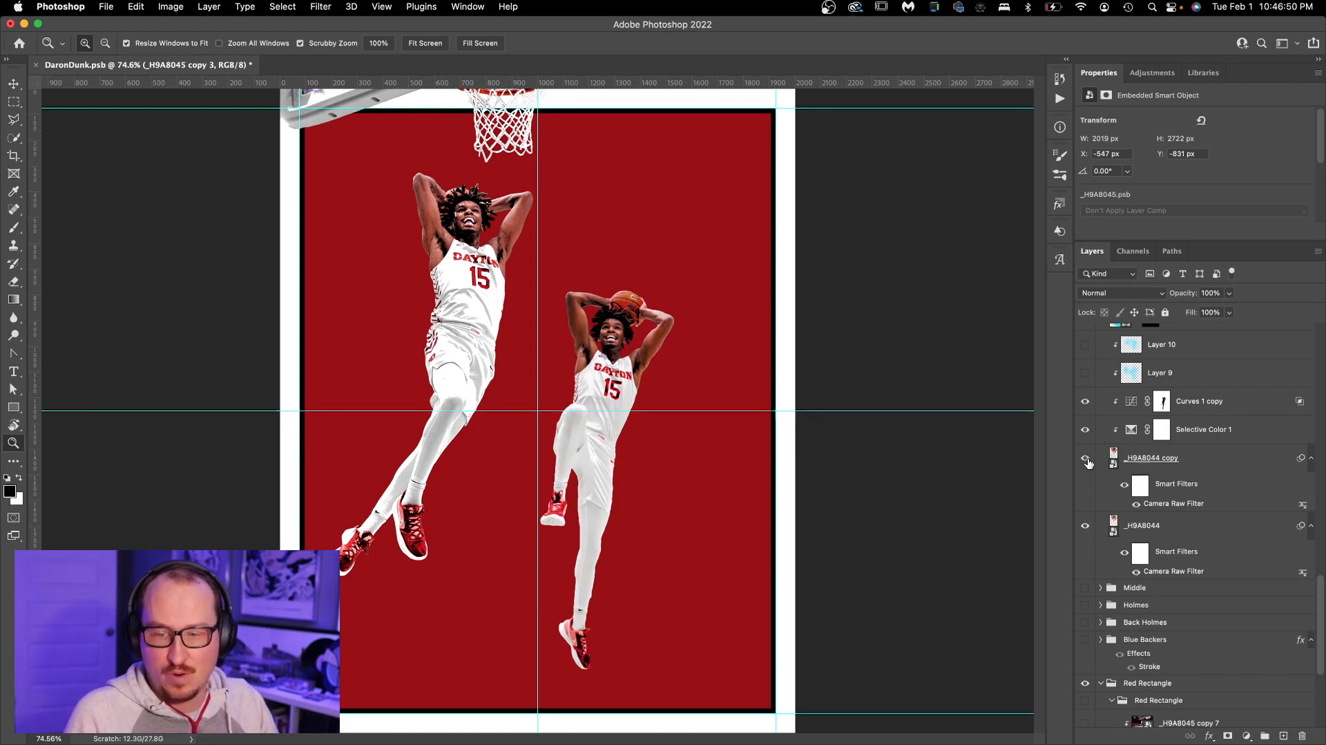
click(1130, 526)
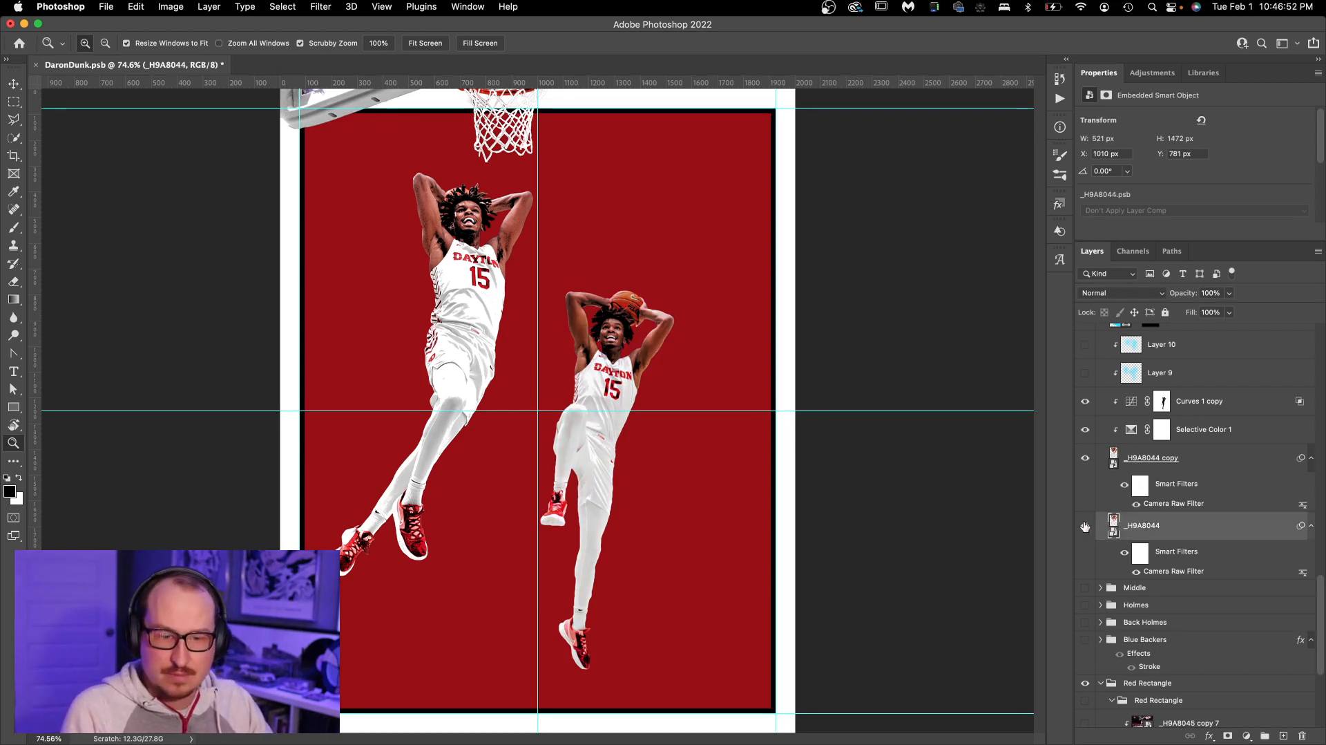
click(1085, 525)
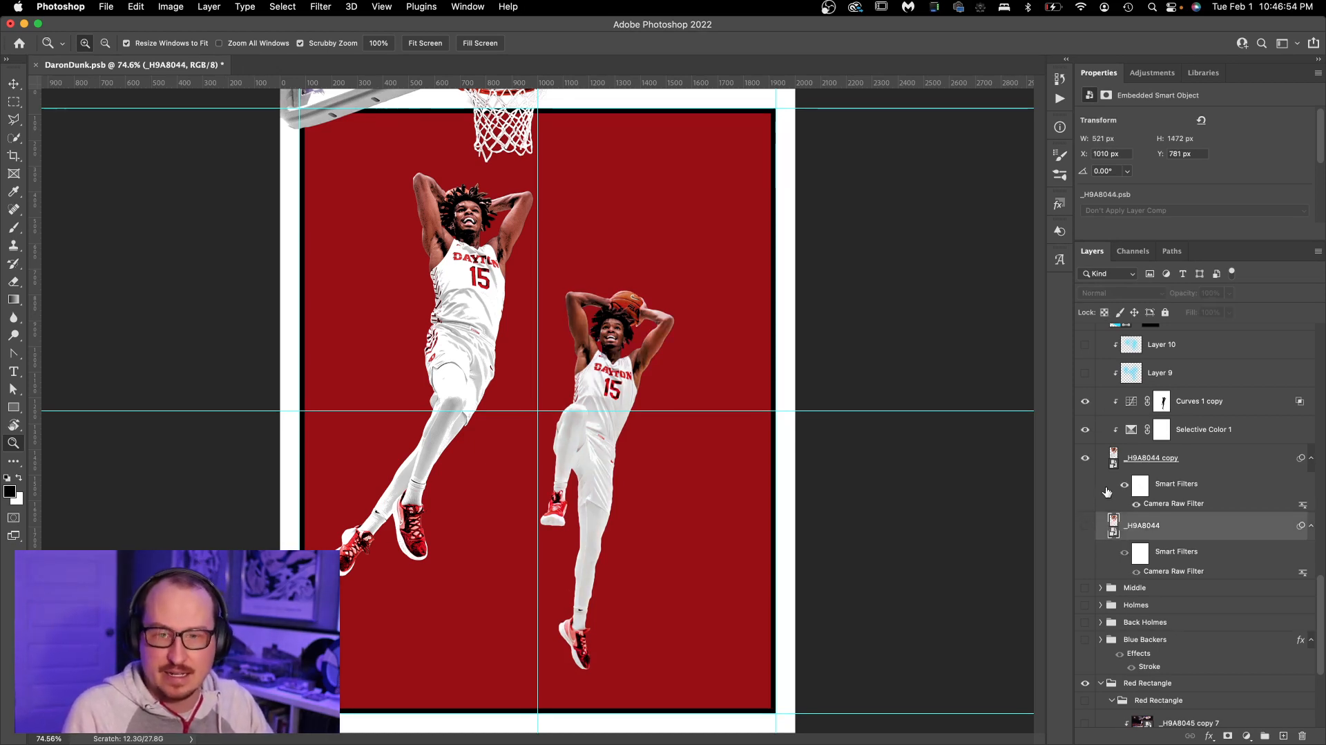
Show and expand the Back Holmes group, and hide its blue glow layers and Ball Orbs group
scroll(1082, 525, down, 1)
click(1087, 609)
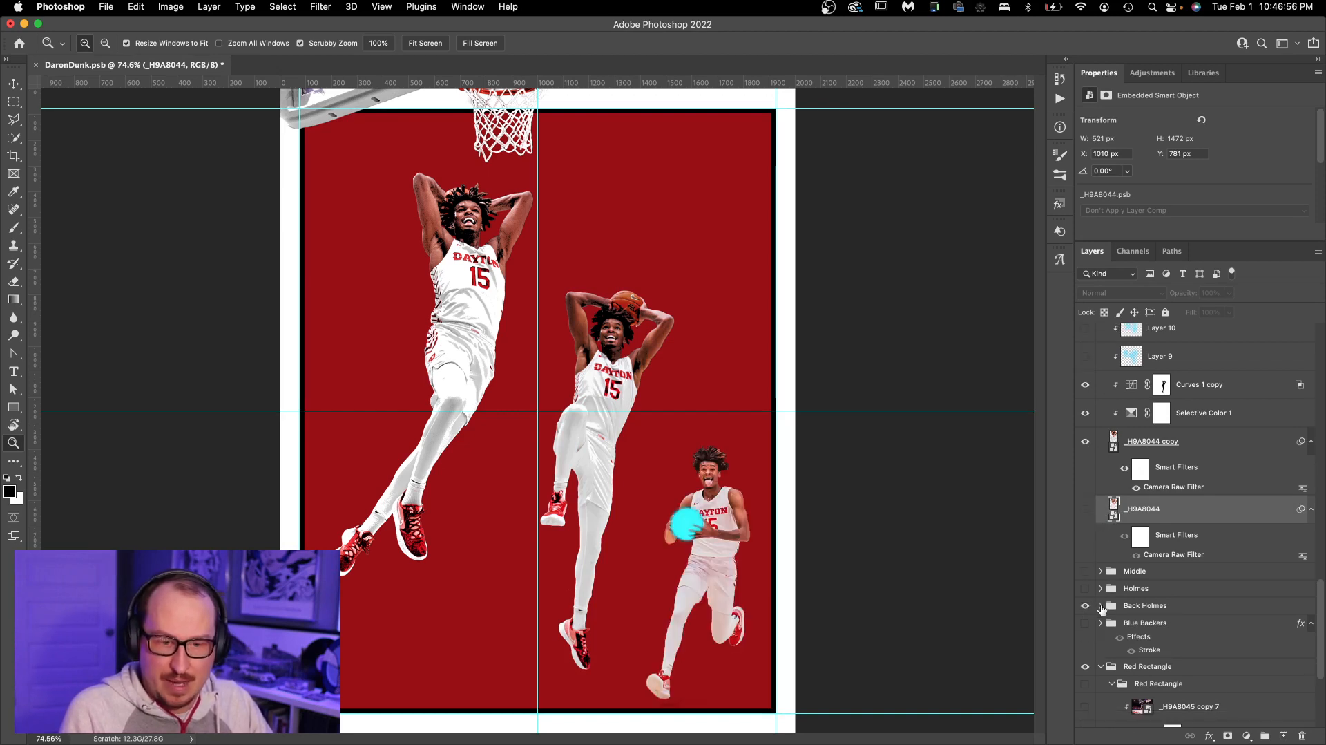
click(1101, 606)
scroll(1101, 607, down, 2)
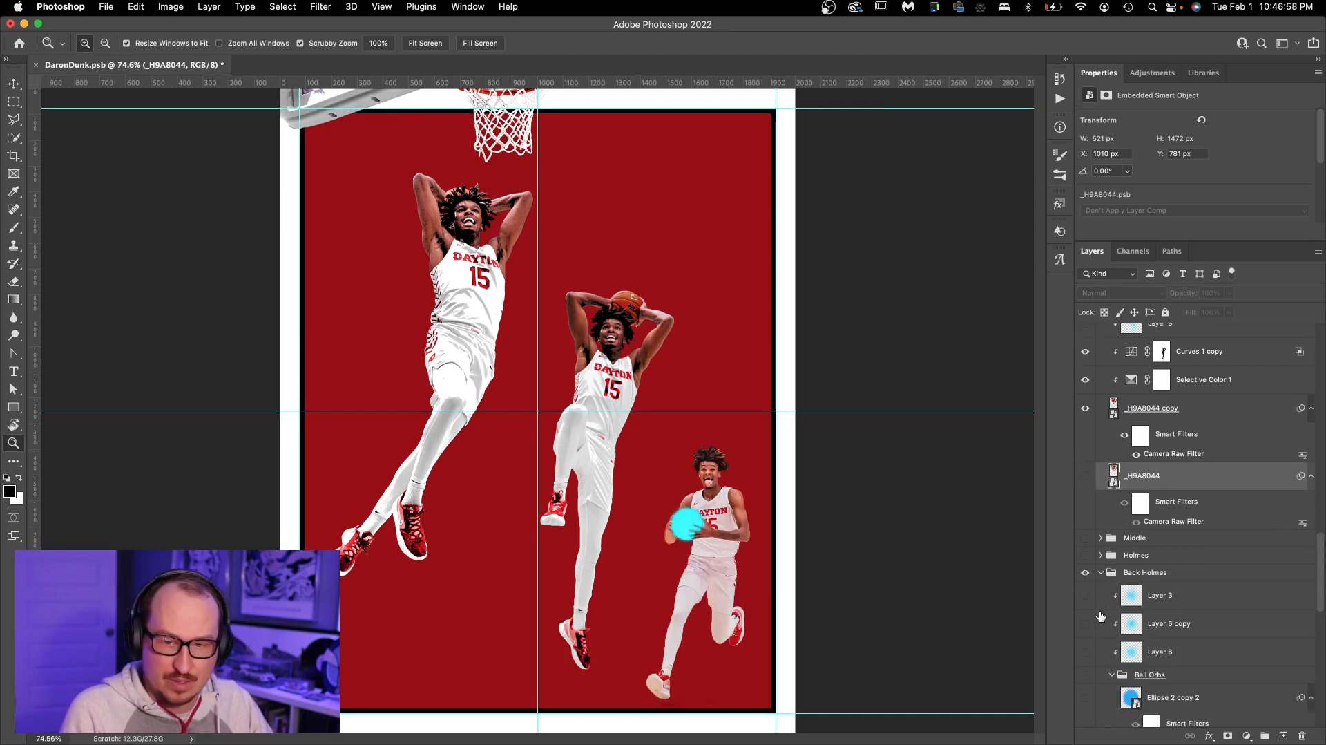
scroll(1101, 611, down, 6)
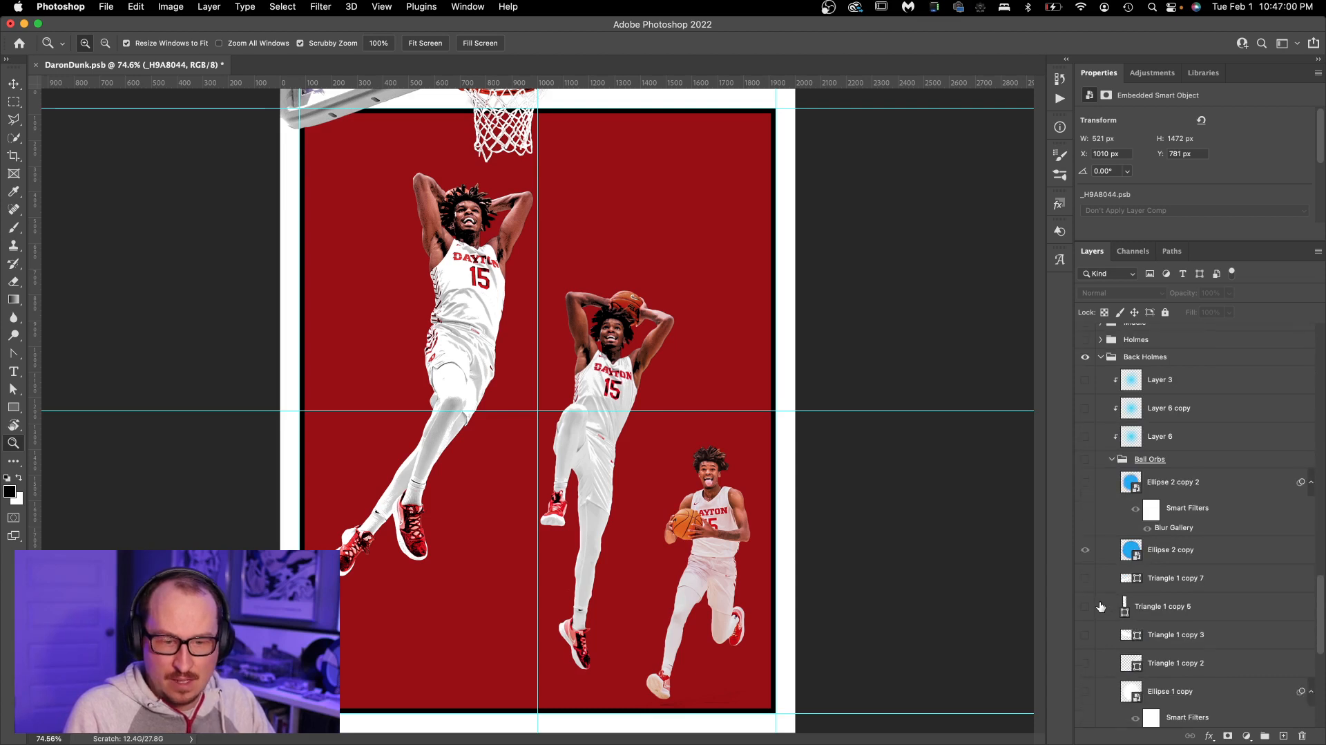
scroll(1101, 605, down, 10)
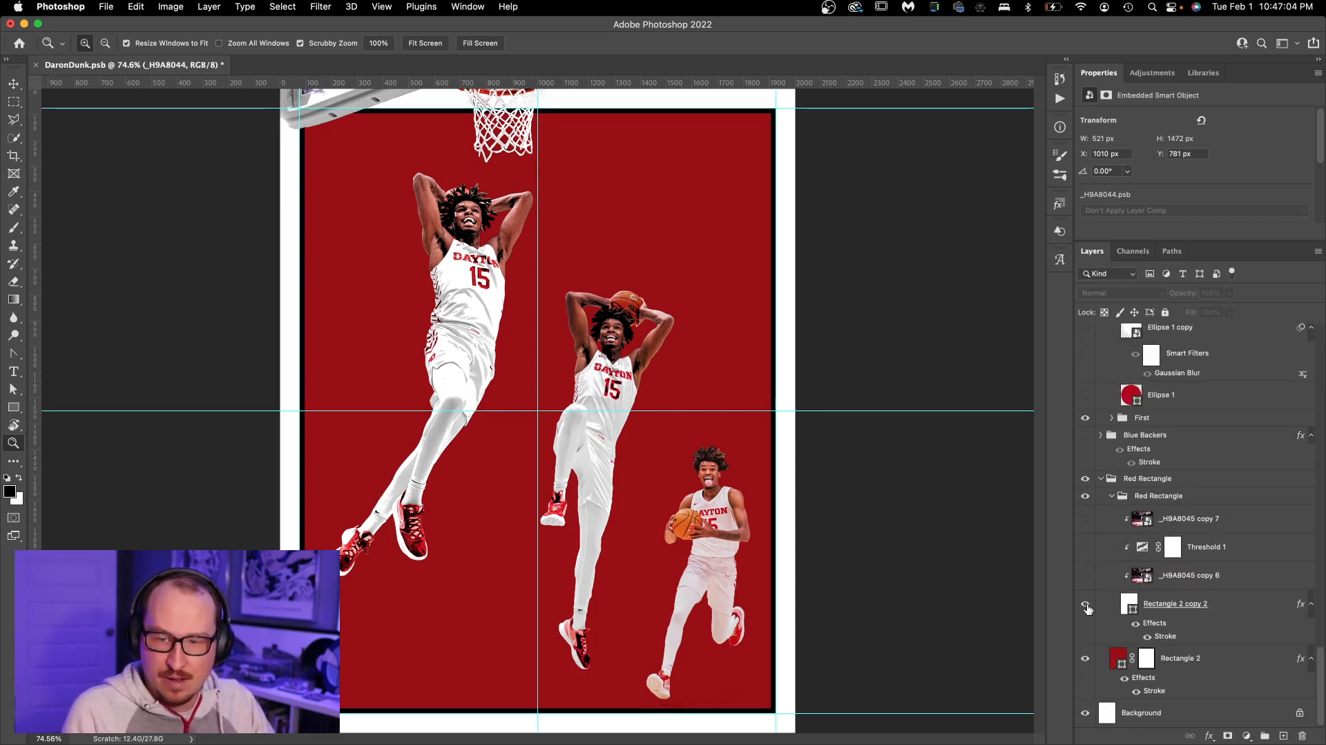
Show _H9A8045 copy 6, the Threshold 1 adjustment and _H9A8045 copy 7 inside the Red Rectangle group
click(1087, 604)
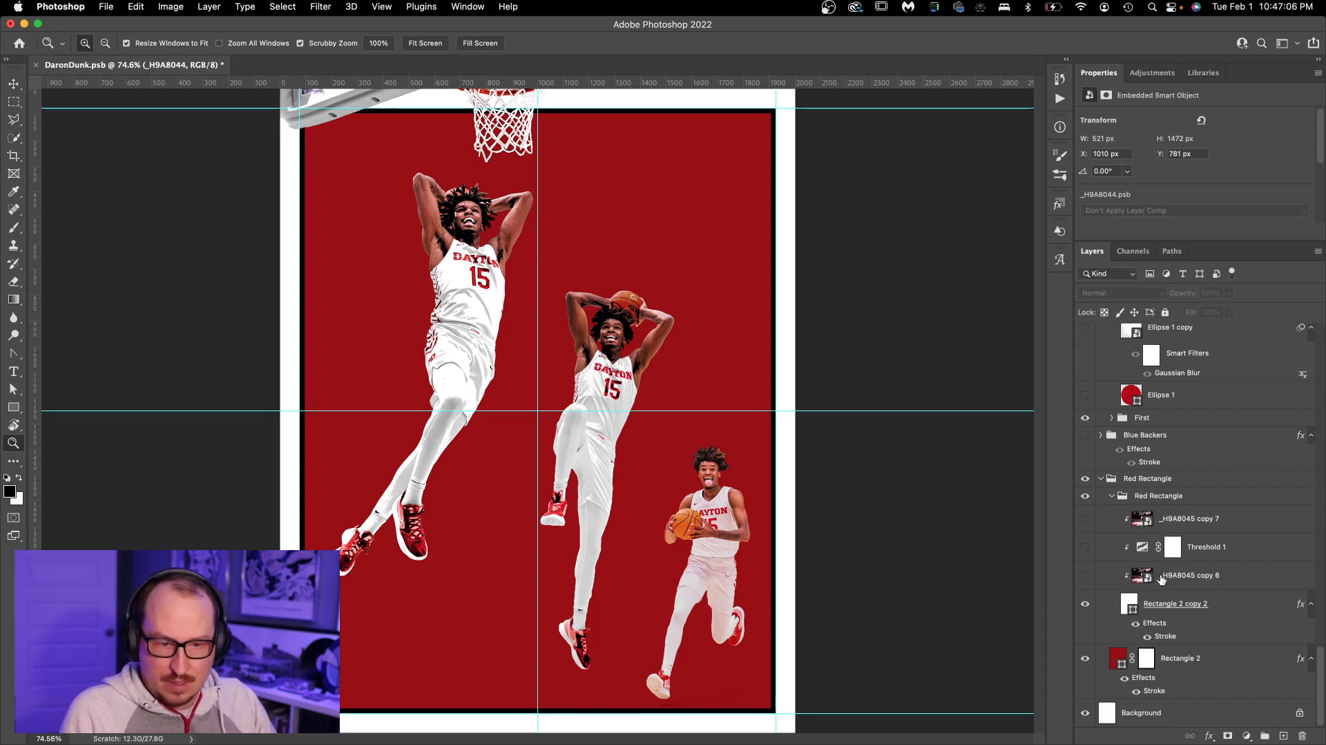
click(1161, 577)
click(1085, 576)
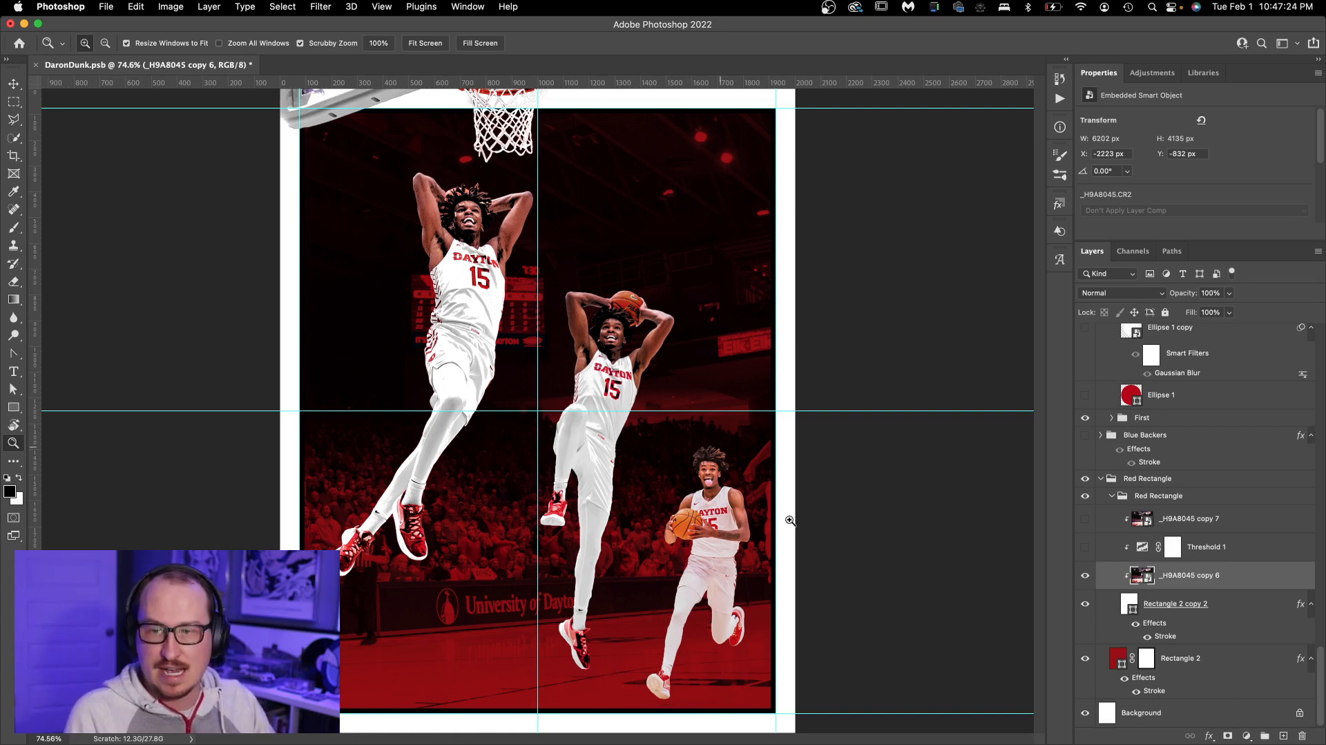
click(1086, 549)
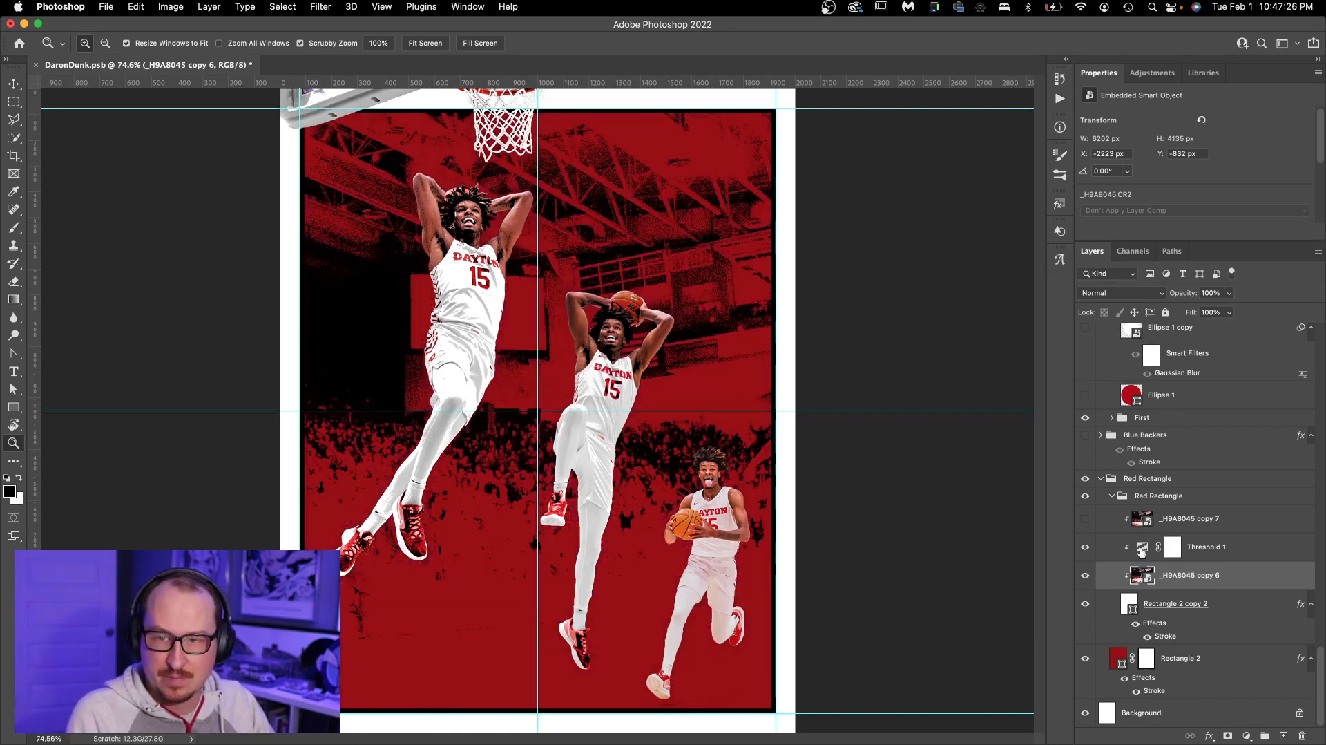
click(1226, 549)
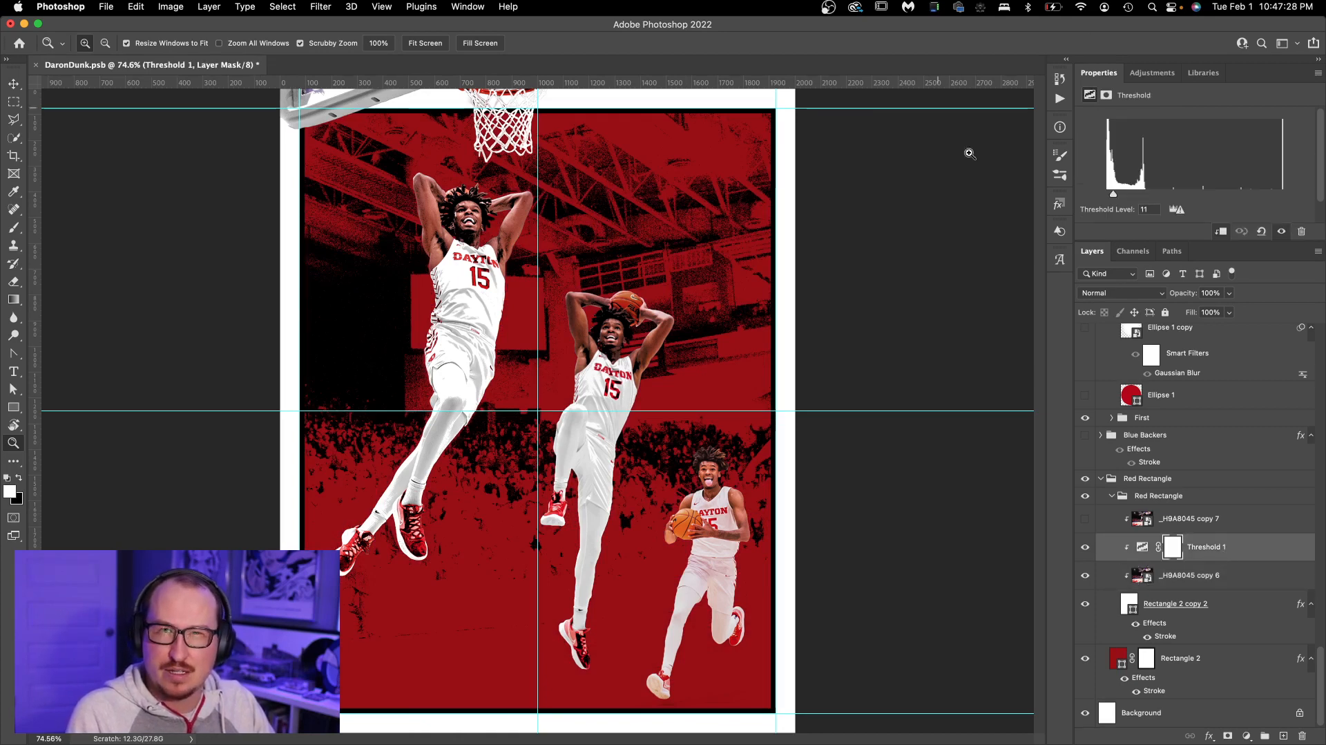
click(1187, 519)
click(1086, 519)
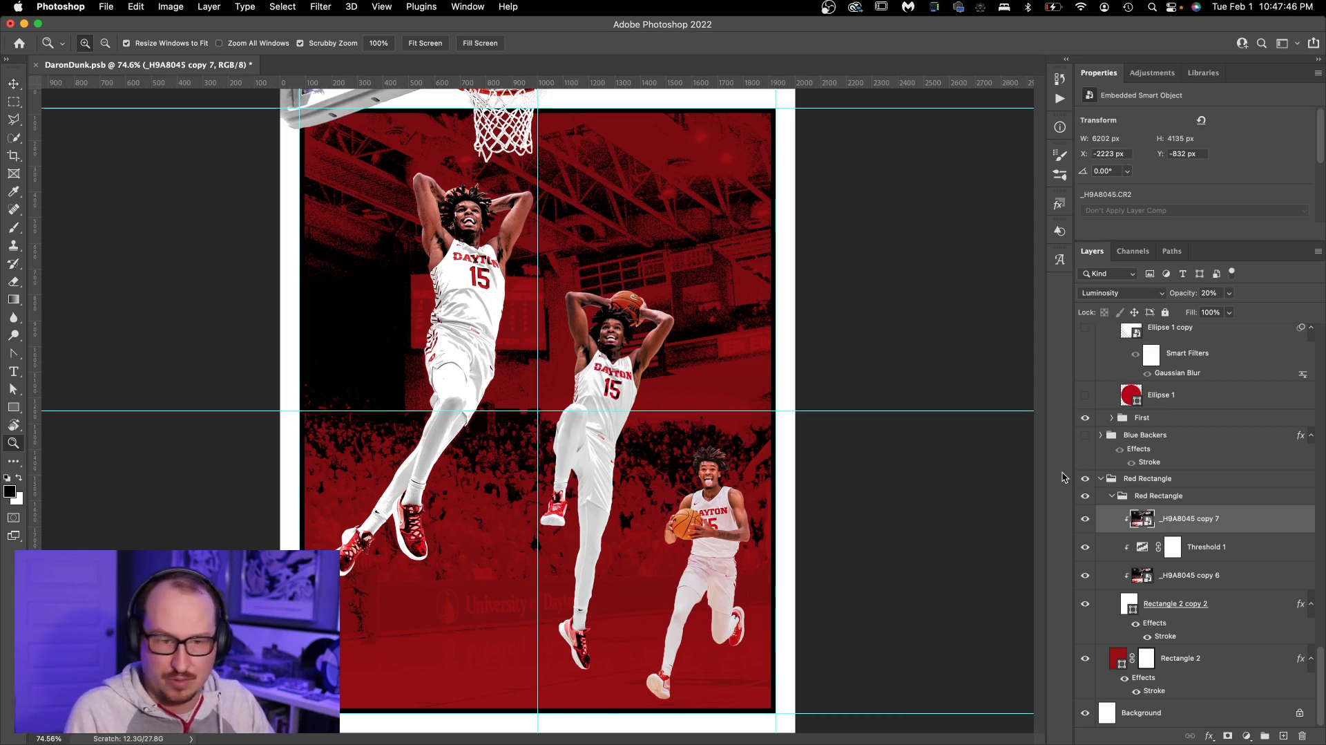
Show and expand the Blue Backers group, and expand its Group 1 to reach the _H9A8045 copy layer
click(1101, 435)
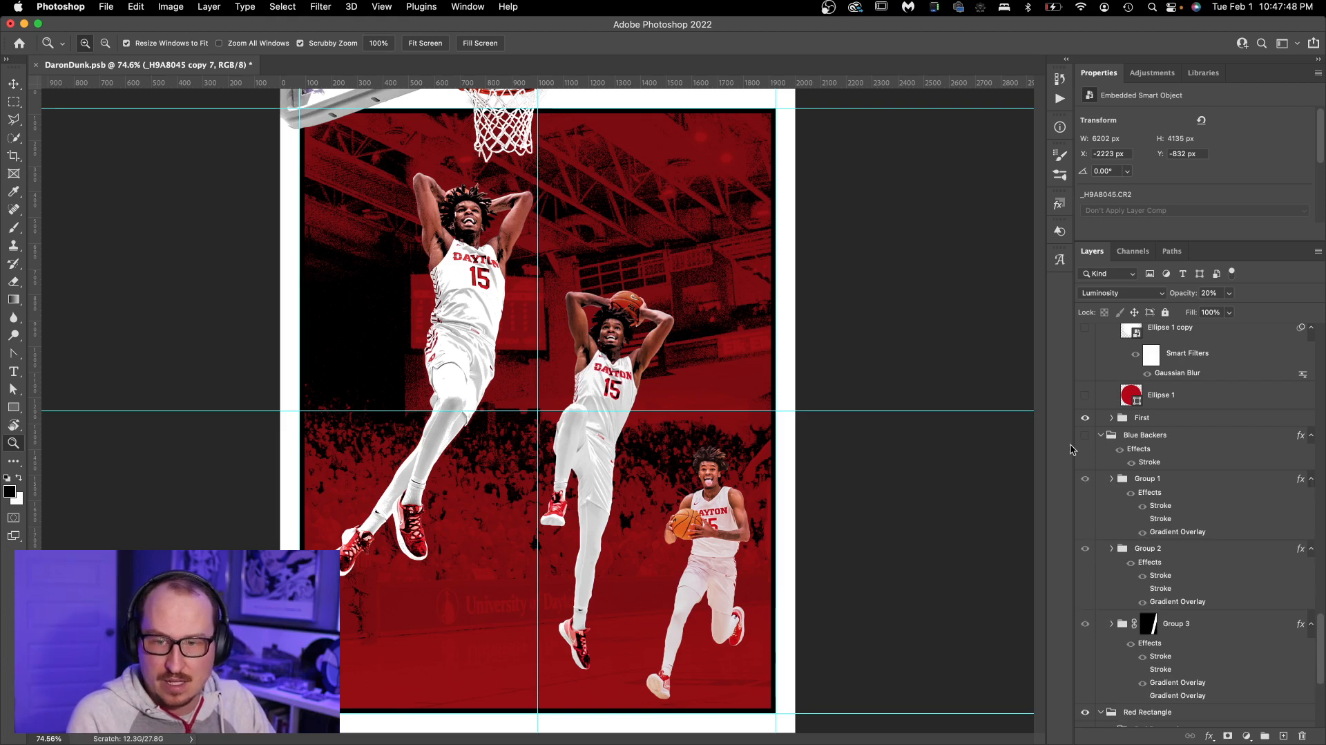
scroll(1128, 473, down, 1)
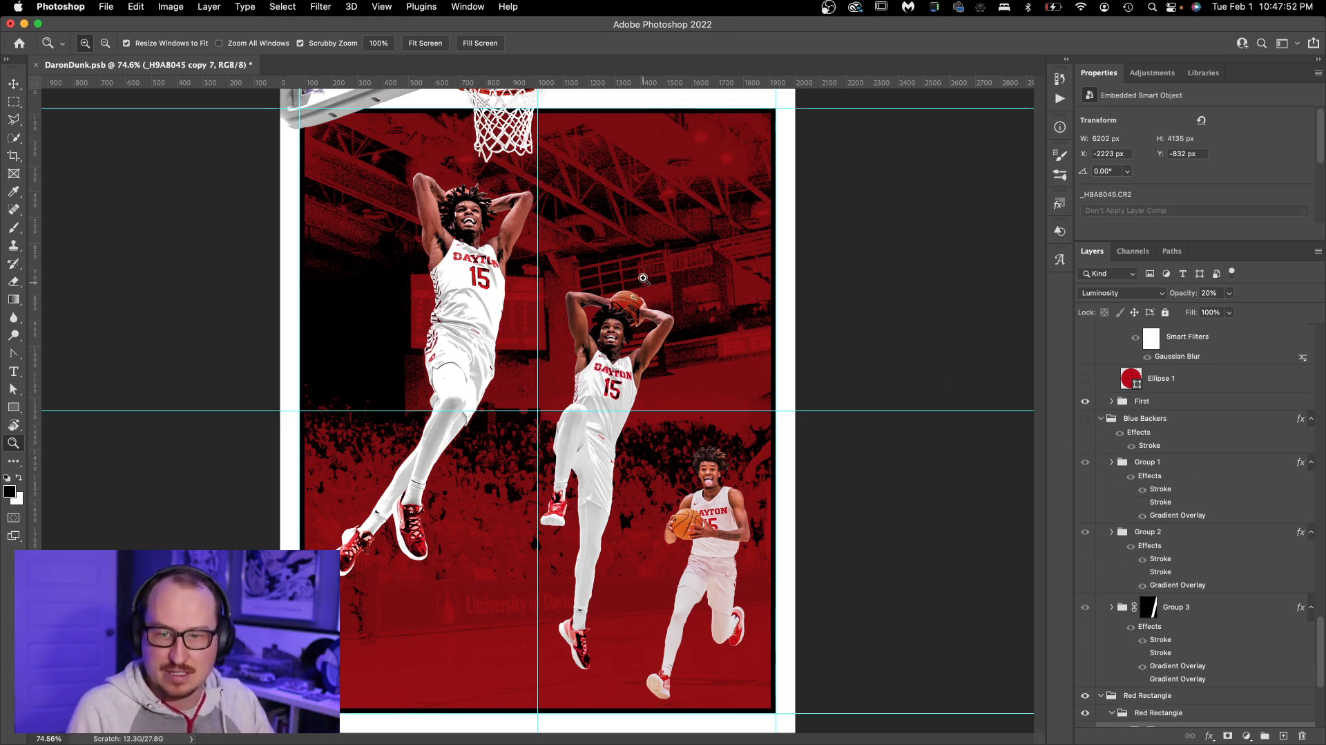
click(1084, 419)
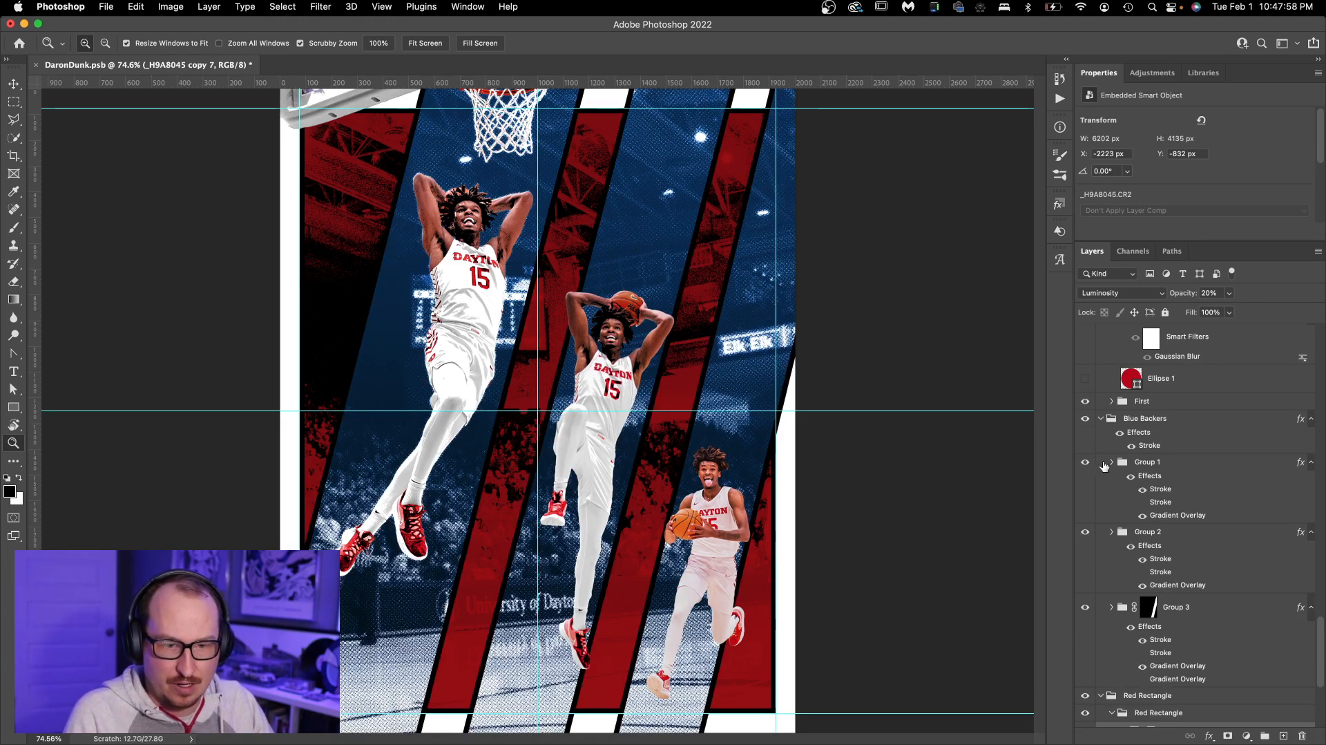
click(1112, 461)
click(1163, 593)
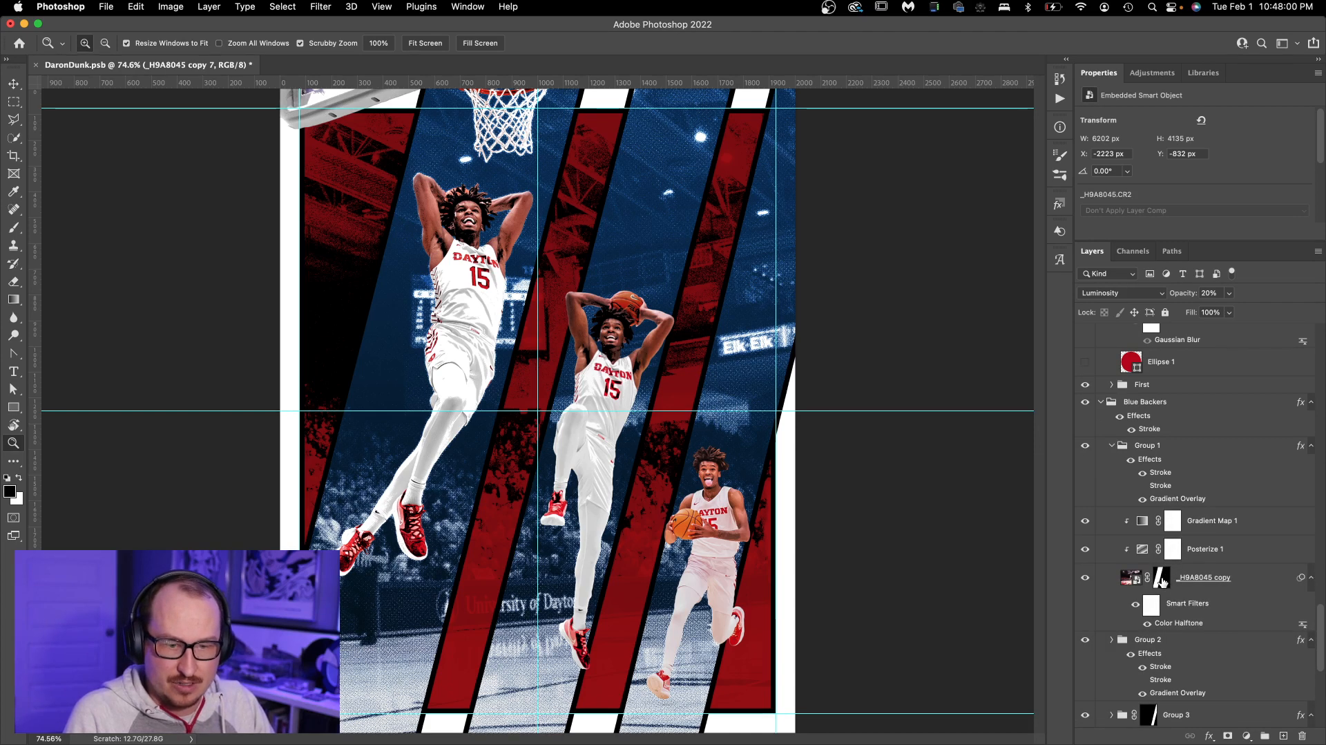
Hide Group 1's Gradient Map 1 and Posterize 1, and turn each back on while viewing its settings
drag(1087, 526, 1088, 556)
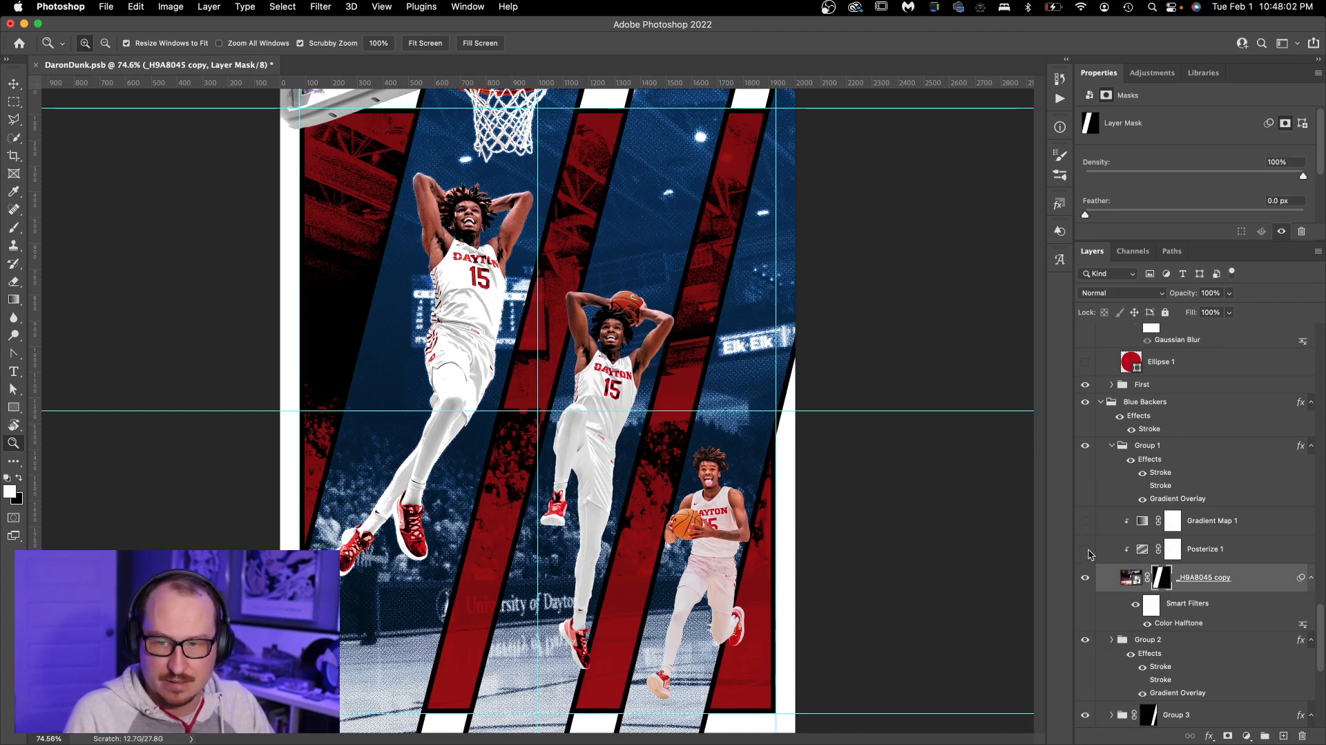
click(1085, 549)
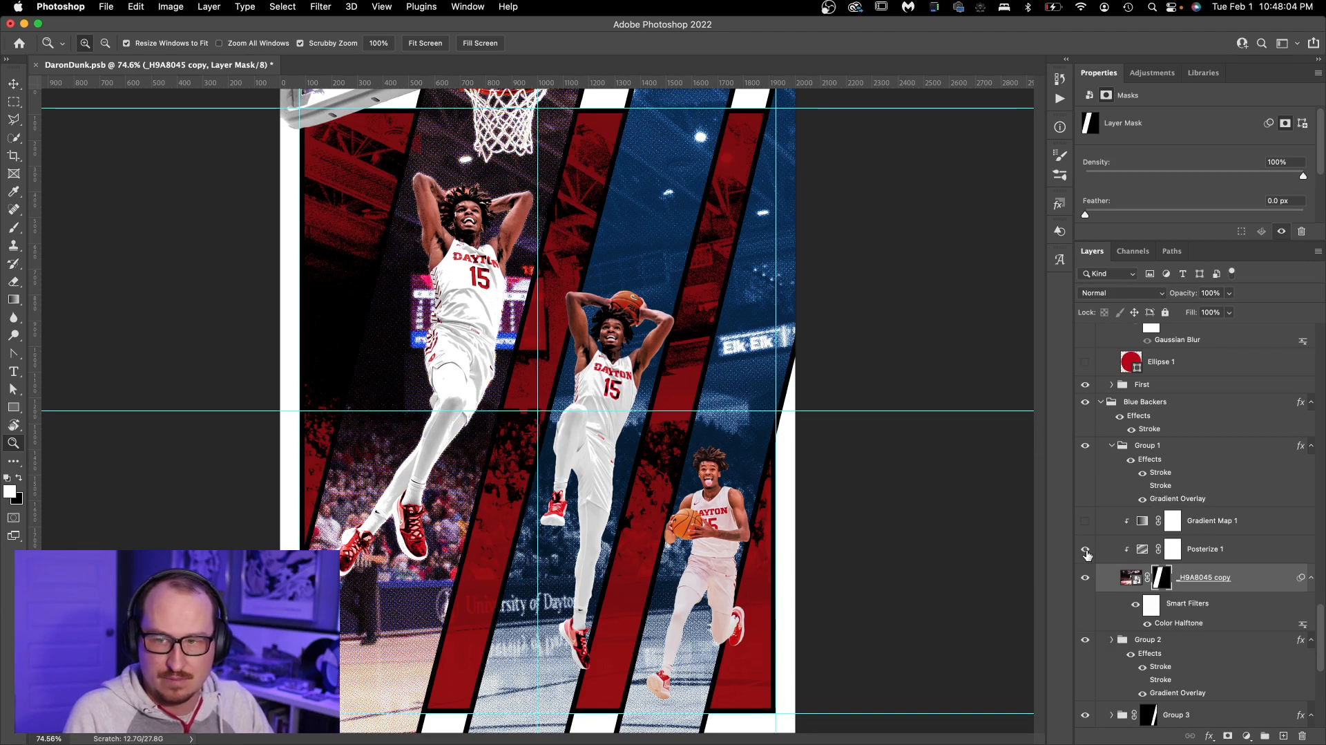
click(1219, 552)
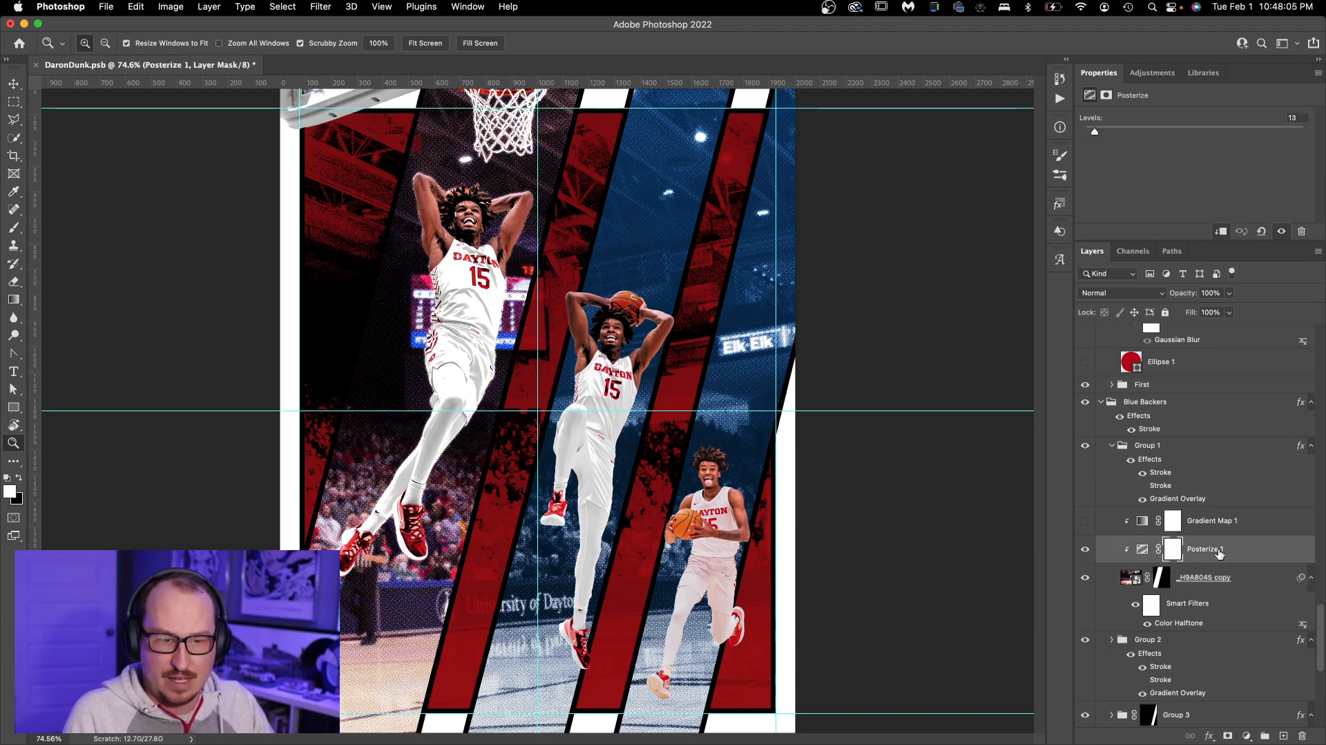
click(1219, 529)
click(1084, 524)
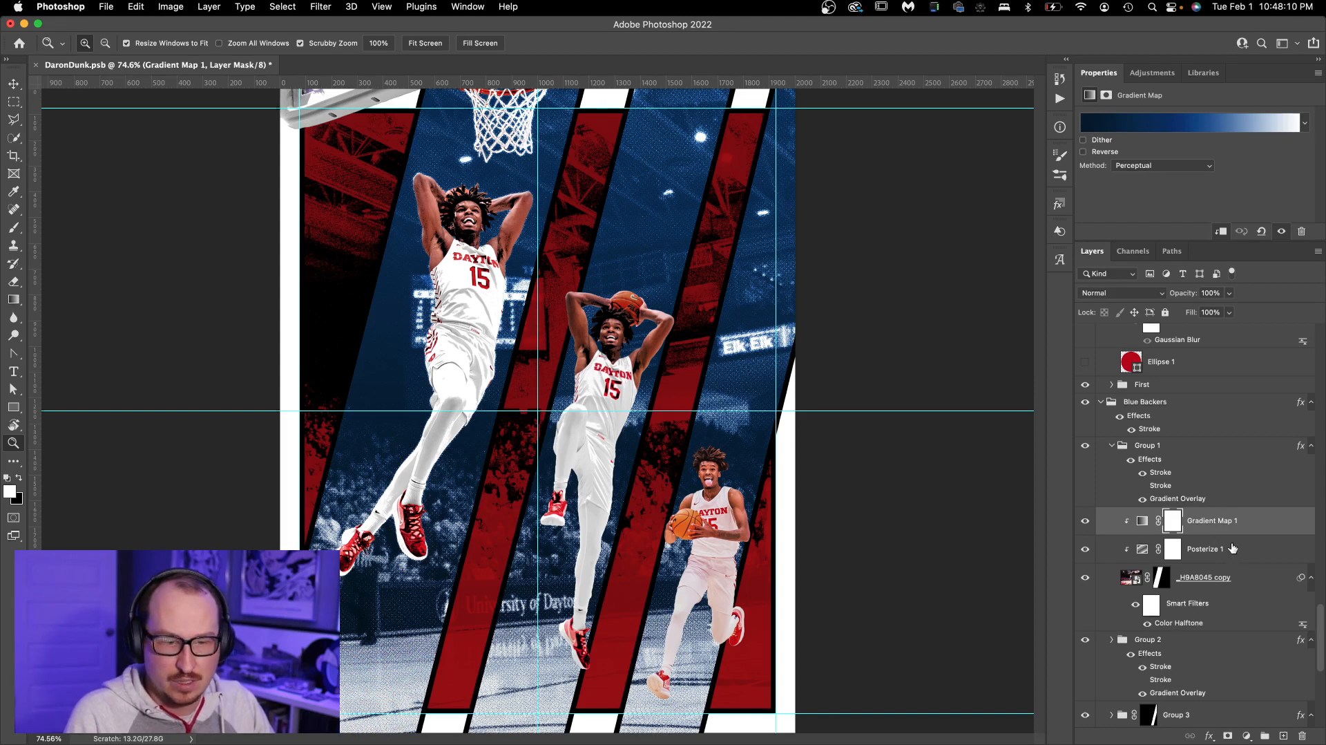
click(1233, 548)
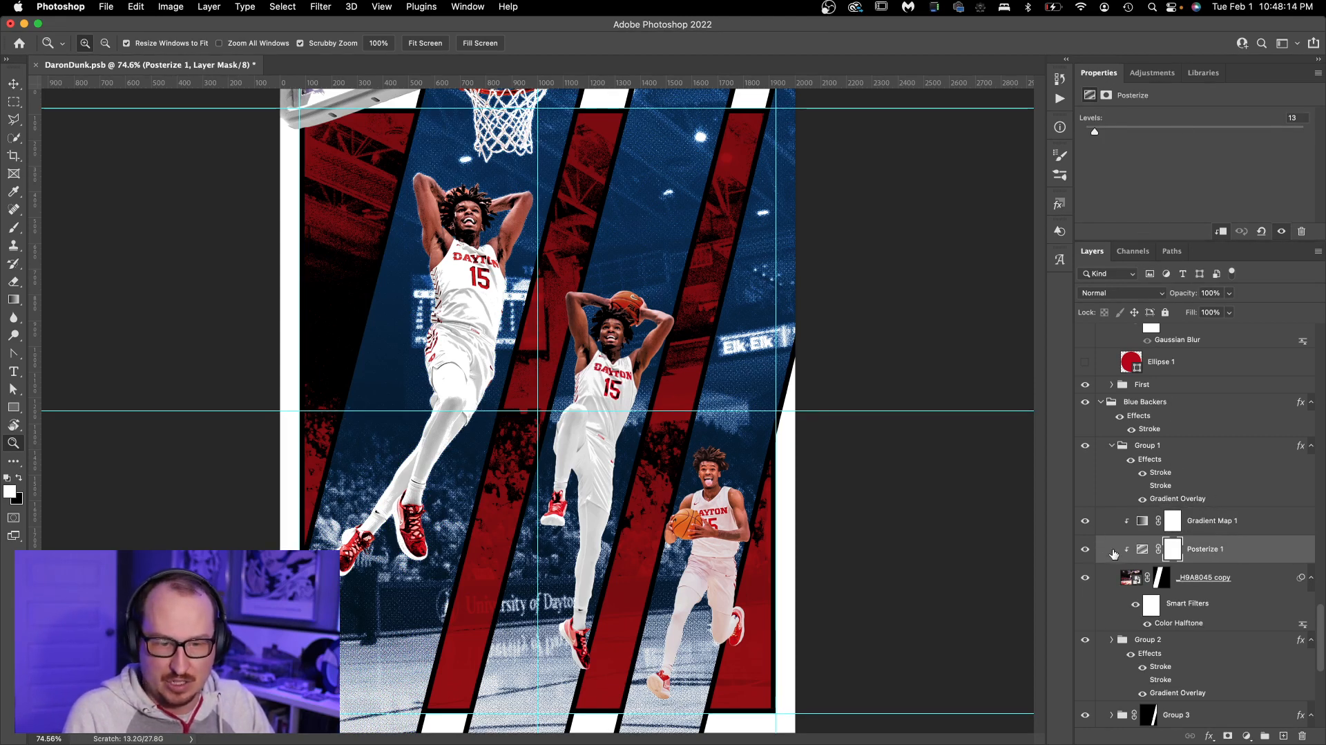
Compare _H9A8045 copy with its Color Halftone filter, Posterize 1 and Gradient Map 1 turned off and back on
click(1131, 579)
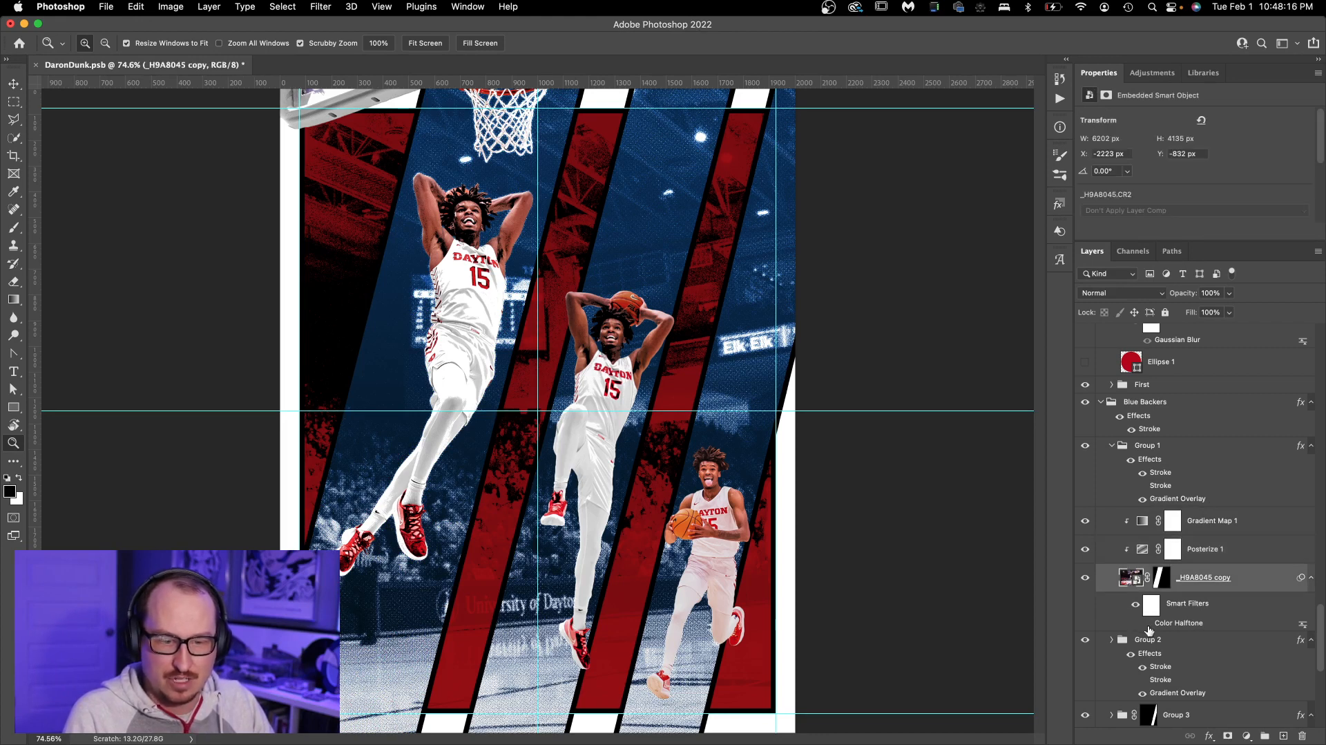
click(1085, 522)
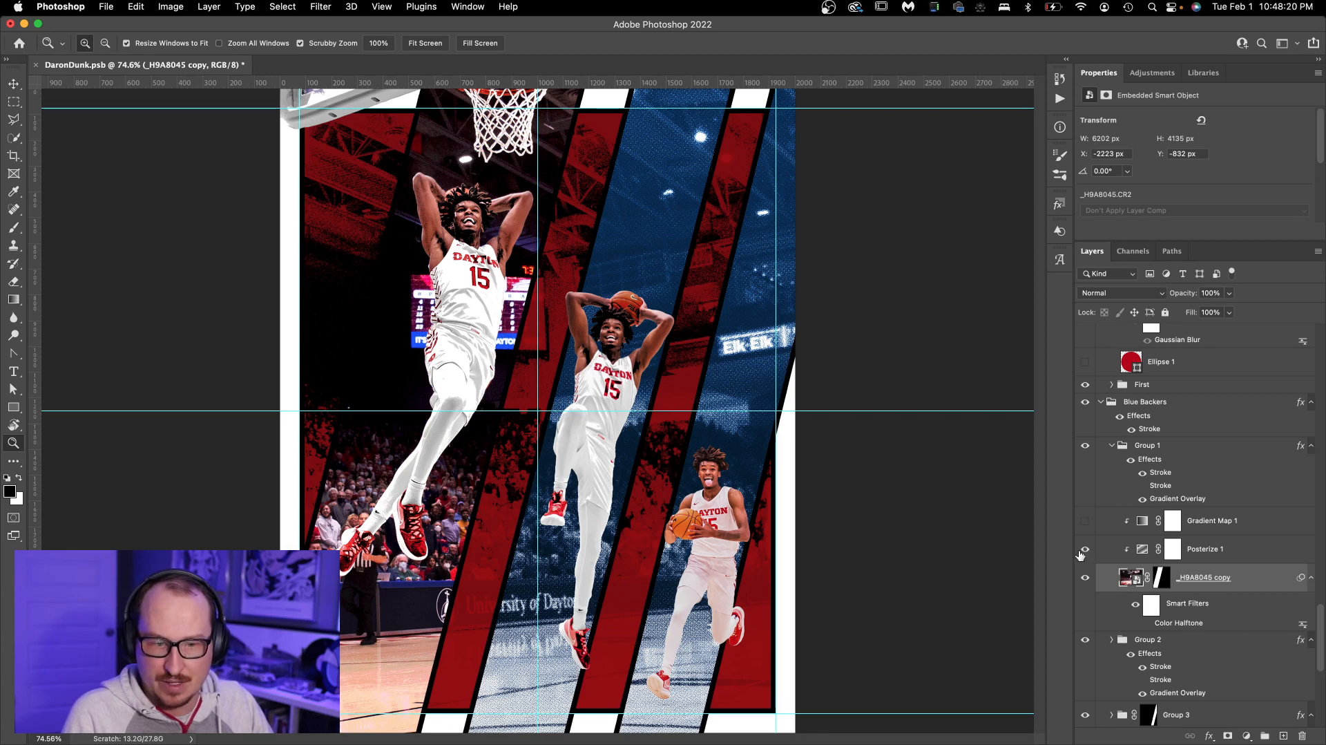
click(1084, 551)
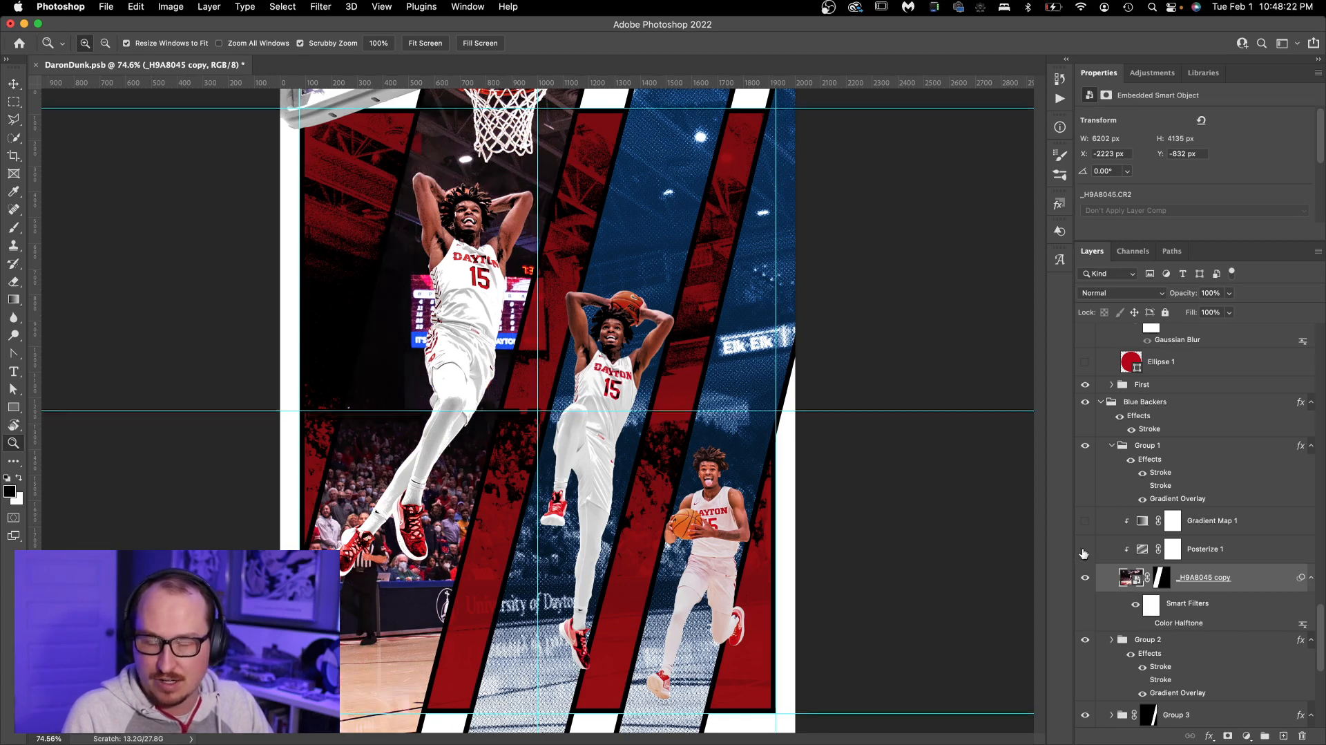
click(1084, 552)
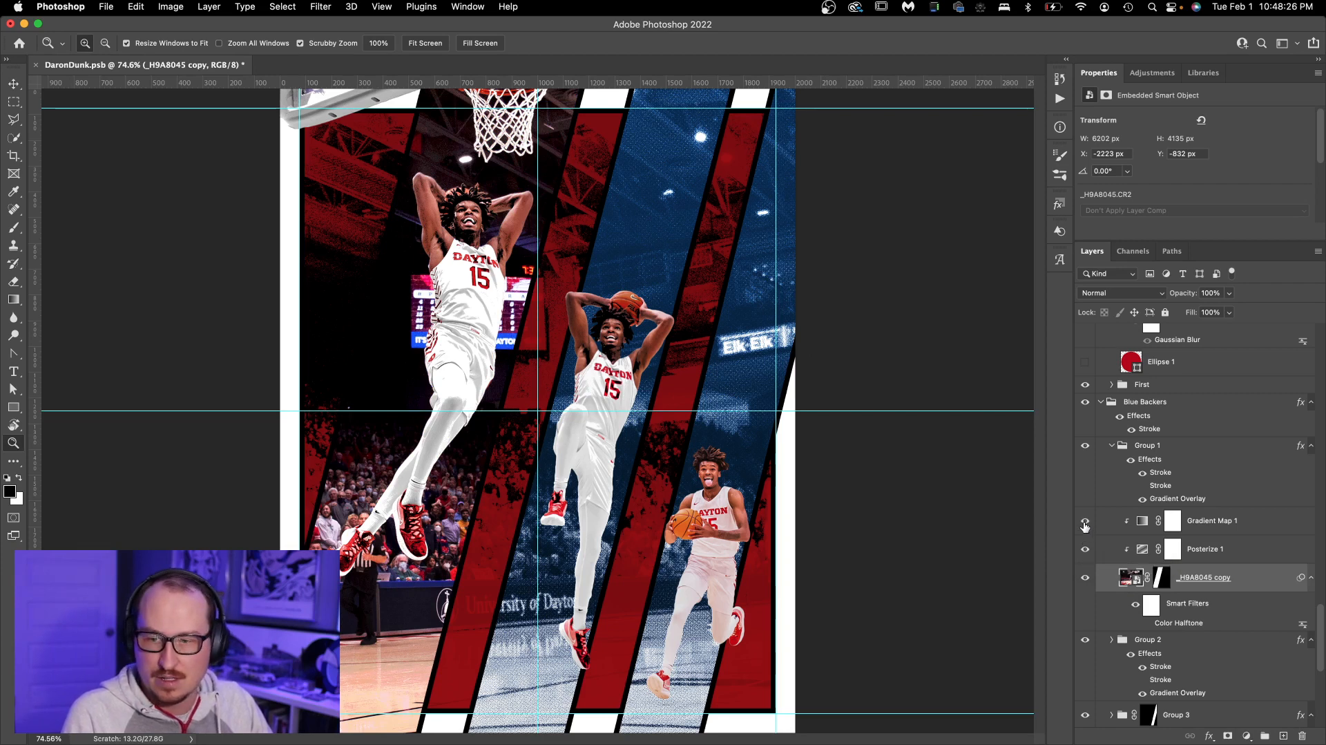
click(1085, 522)
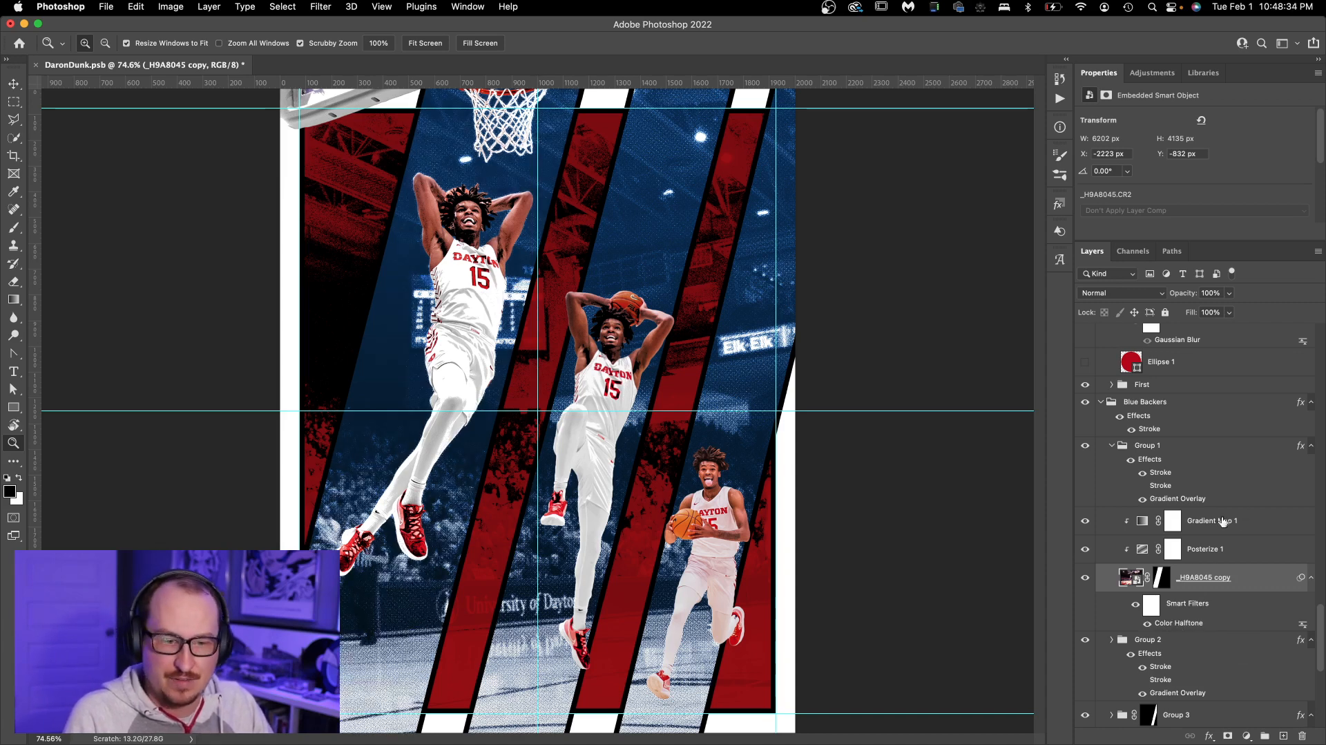
click(1086, 523)
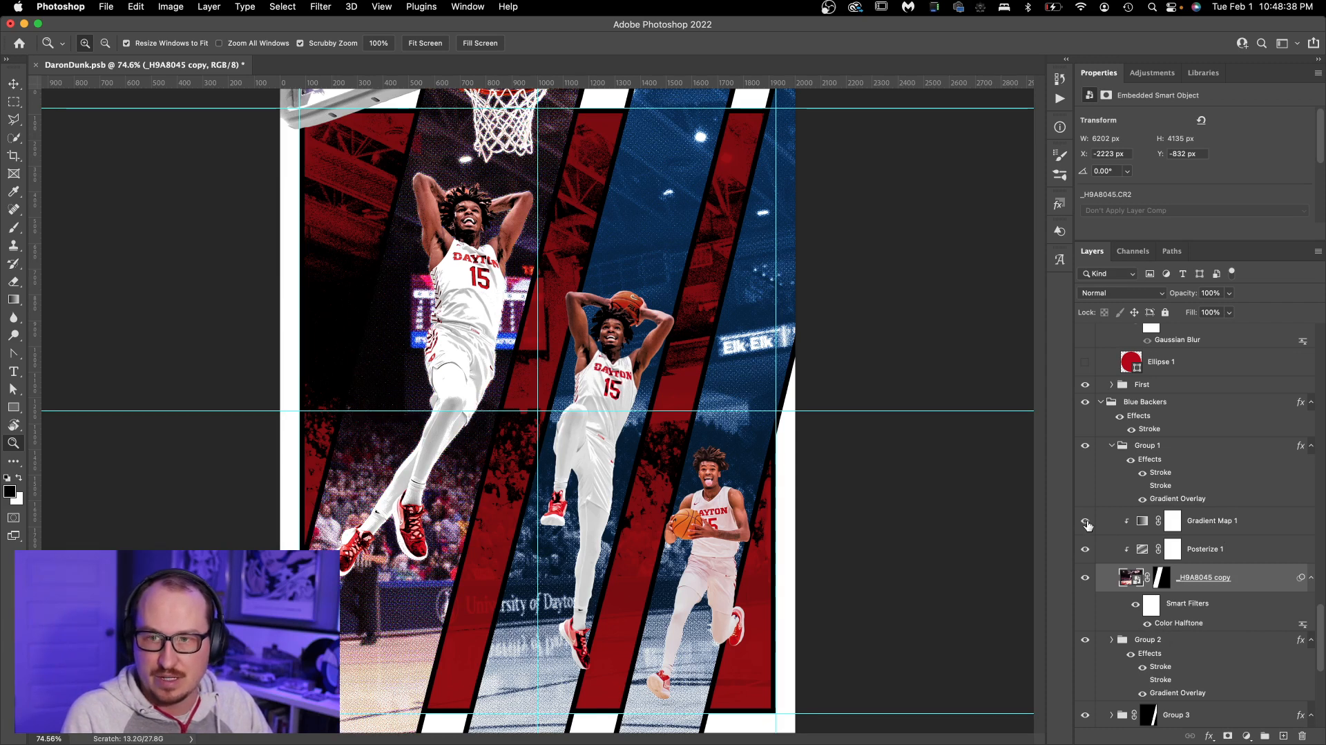
click(1086, 523)
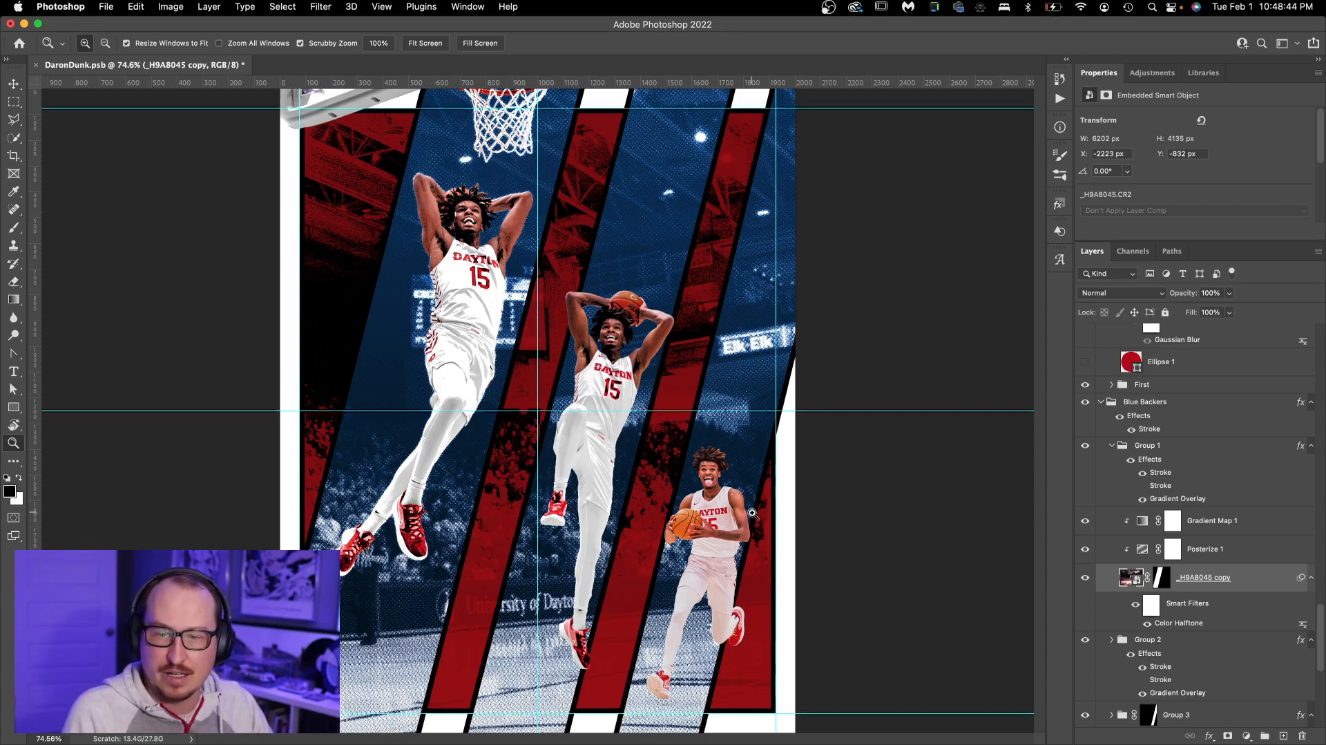
Show _H9A8041 copy 2 in the First group, and hide its Selective Color 1 copy, Curves 1, Layer 7 and Layer 8
key(v)
right_click(722, 476)
click(756, 518)
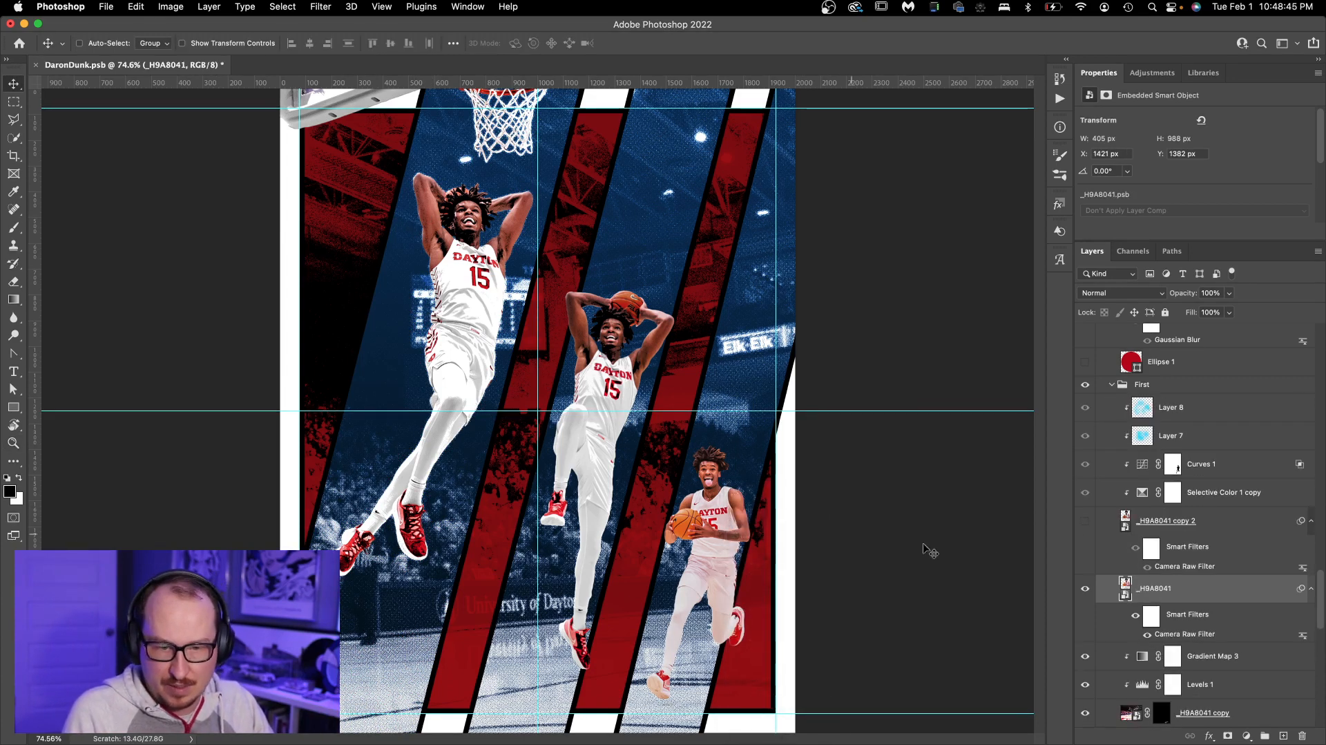
click(1085, 521)
click(1085, 491)
drag(1088, 464, 1083, 443)
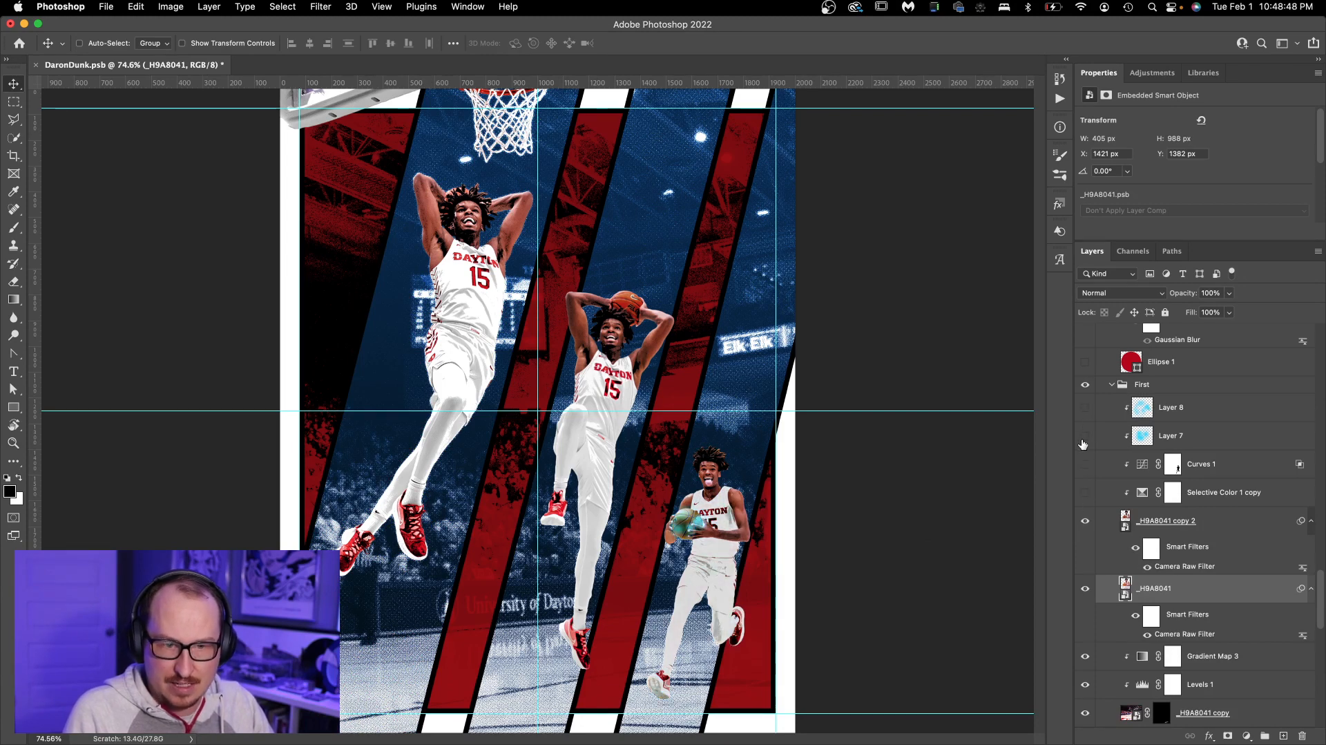
click(1083, 467)
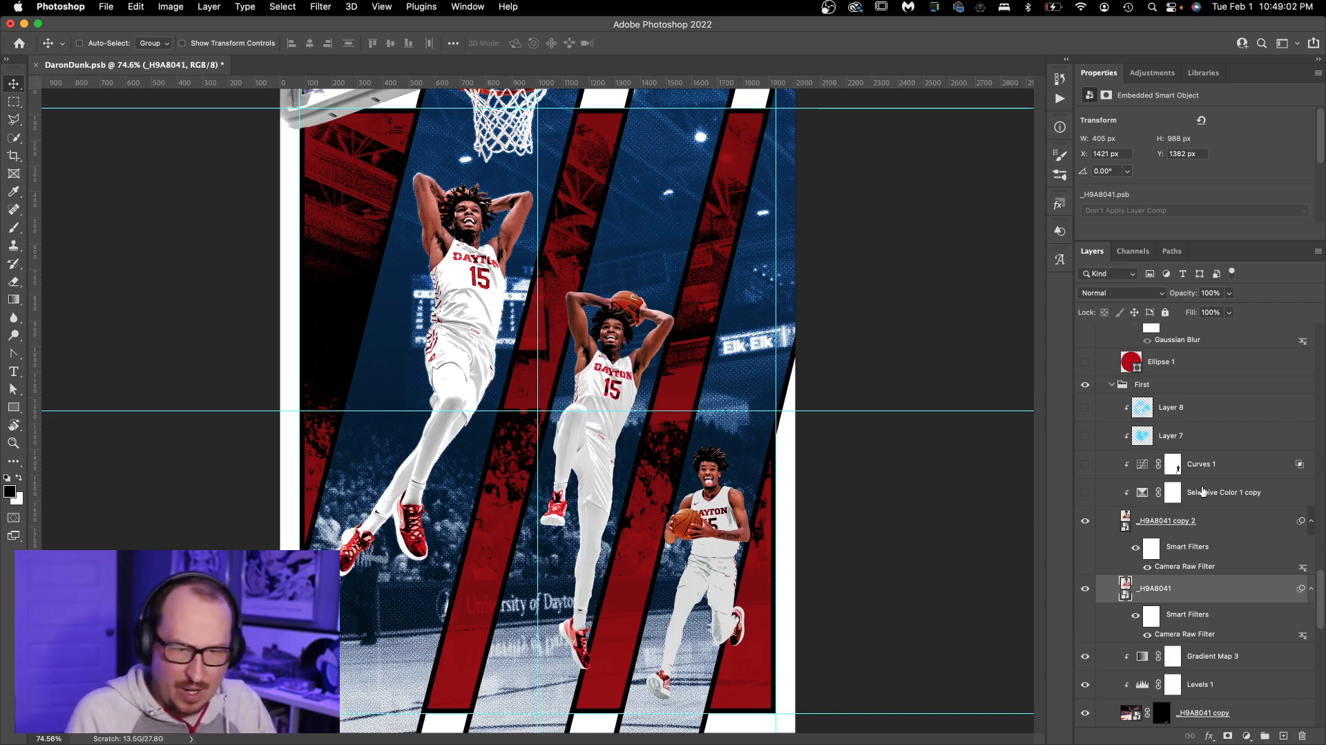
Collapse the outer Red Rectangle group and the Blue Backers group
scroll(1209, 471, down, 10)
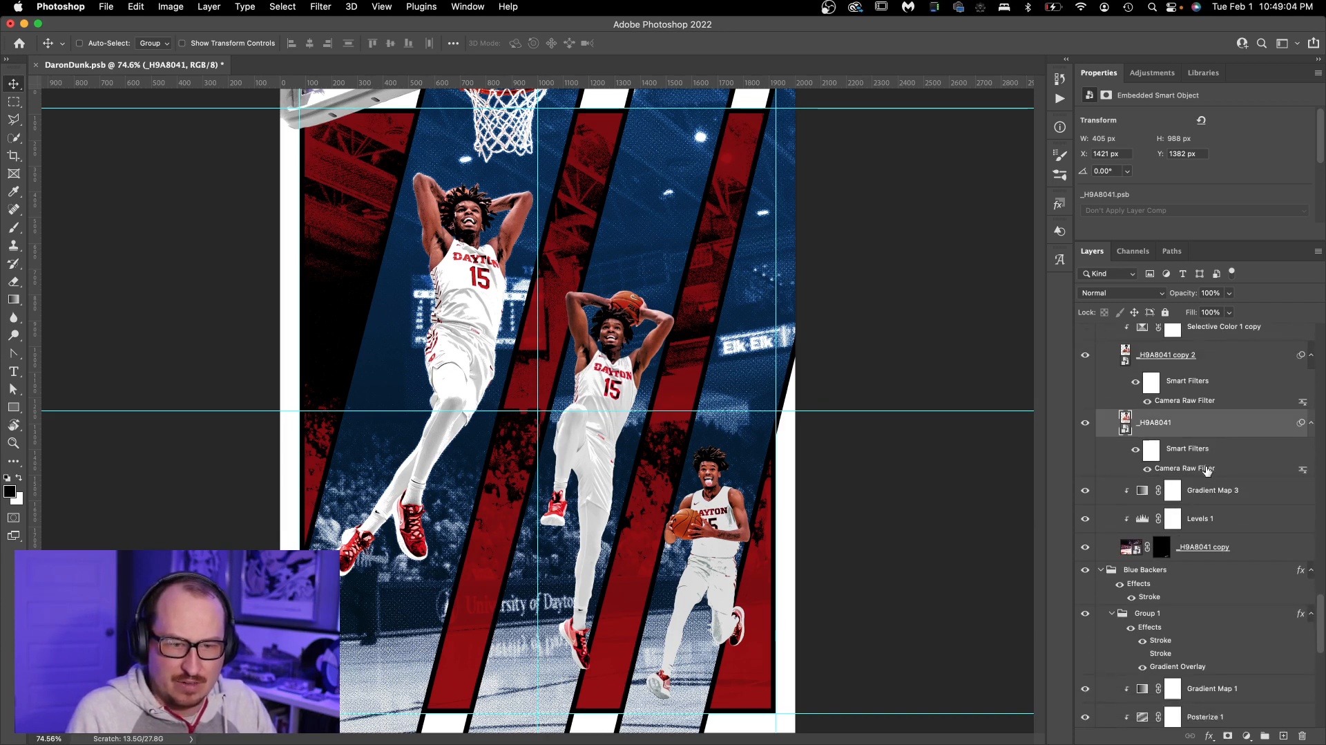
scroll(1207, 471, down, 10)
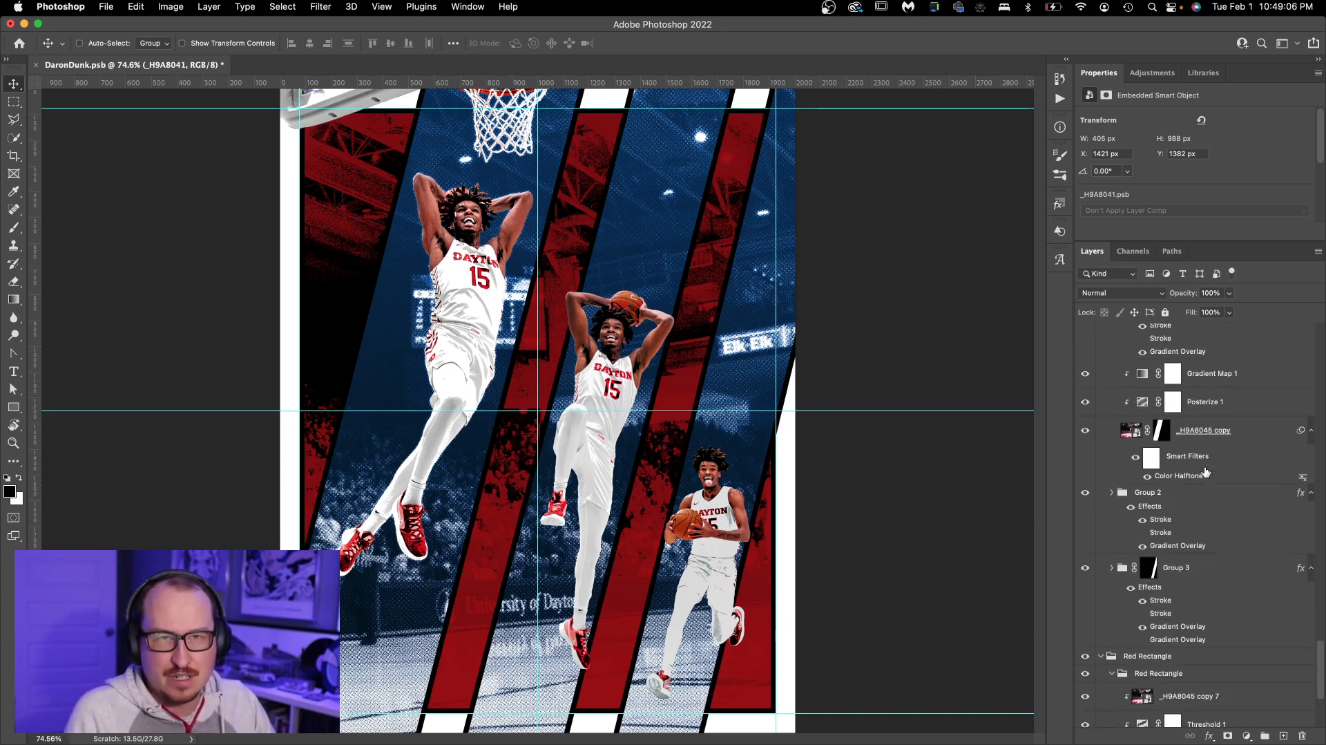
scroll(1205, 472, down, 2)
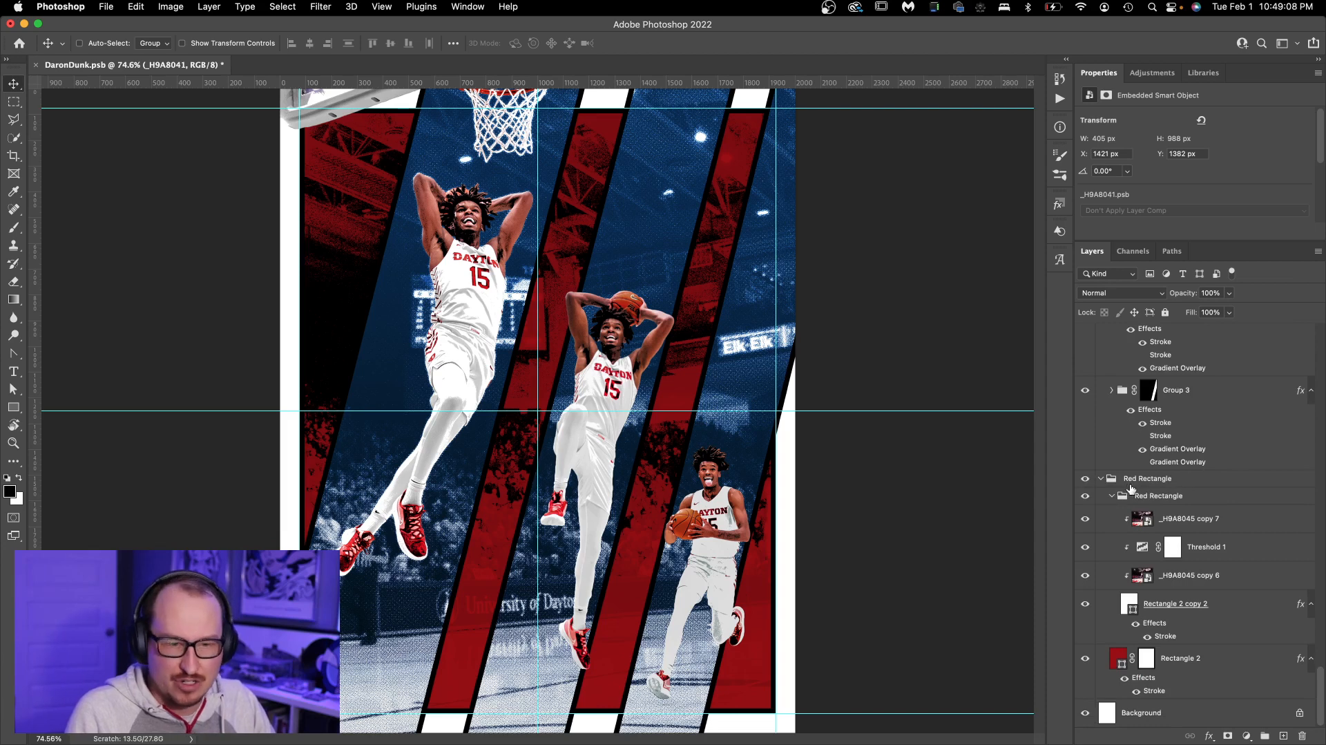
click(1101, 480)
scroll(1109, 491, up, 4)
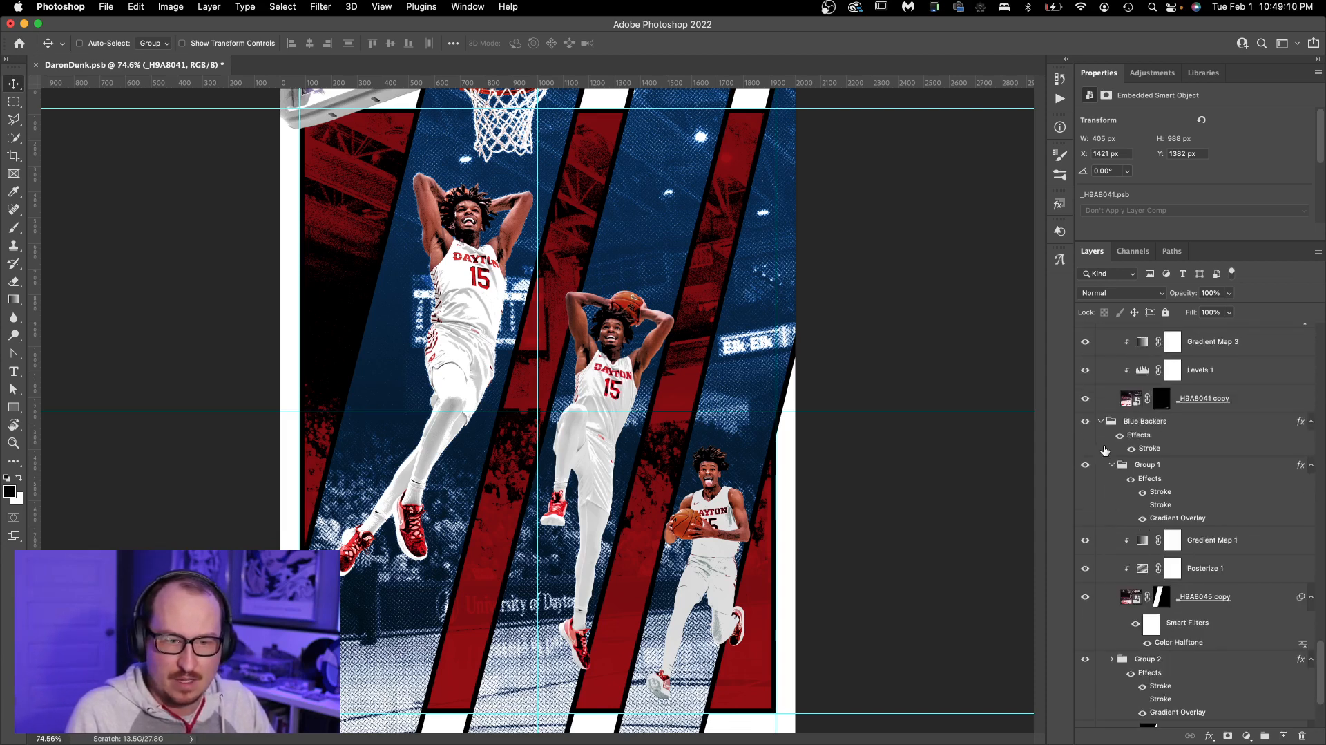
click(1102, 422)
scroll(1104, 426, up, 5)
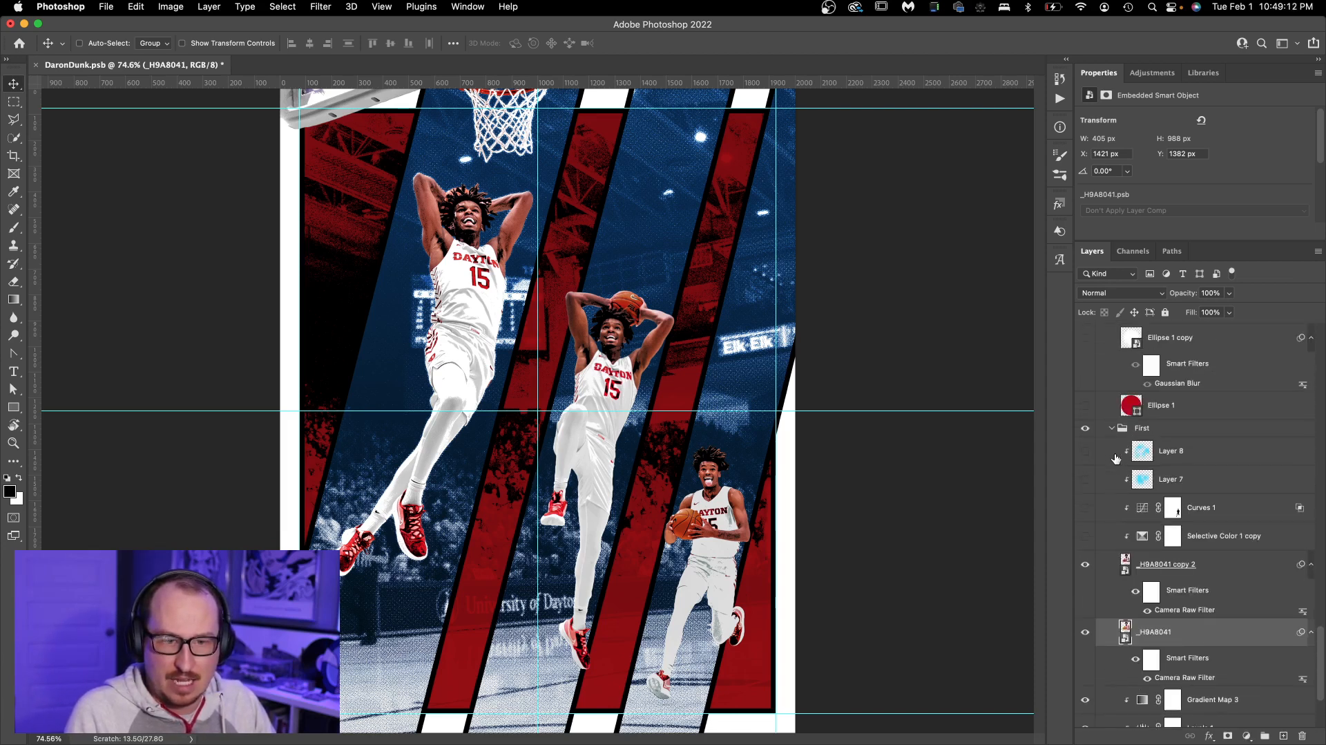
Select the Front group from the large dunking player on the canvas and locate its BAll ORbs subgroup
right_click(435, 250)
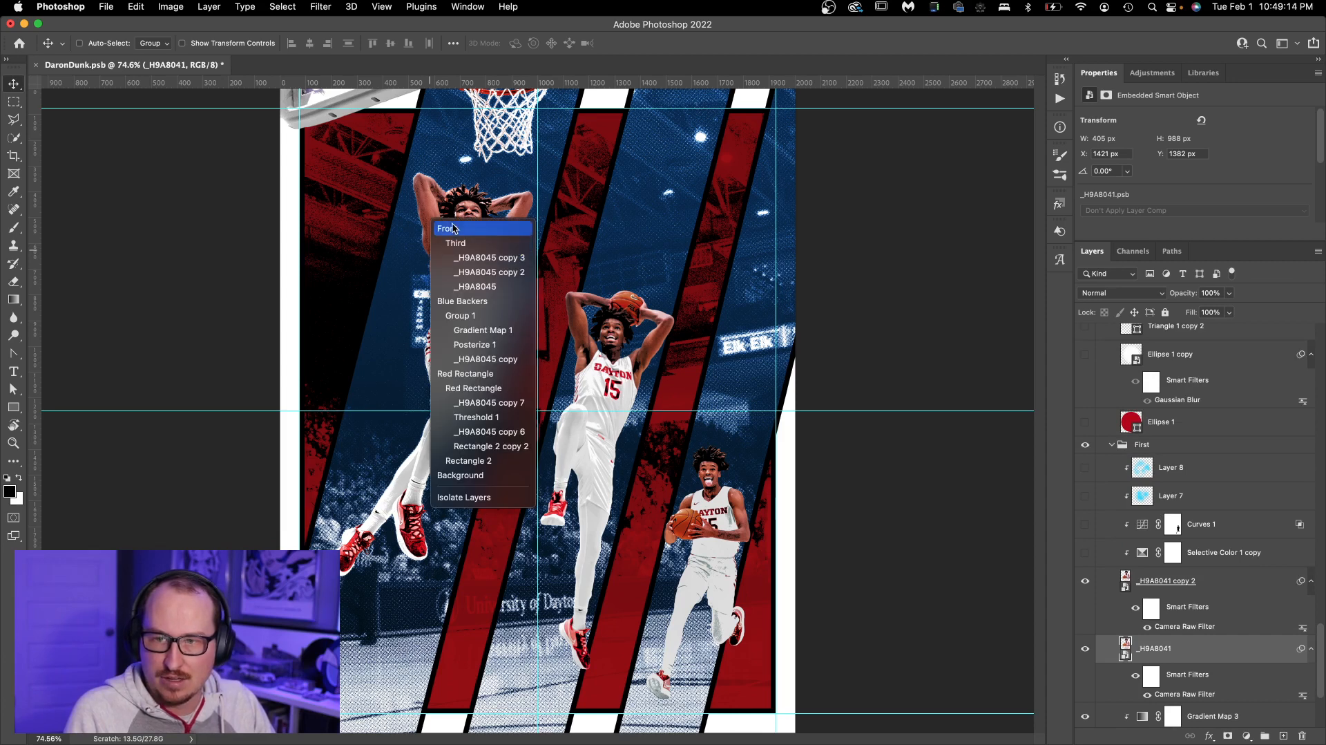
click(445, 223)
scroll(1165, 475, up, 3)
scroll(1161, 478, down, 4)
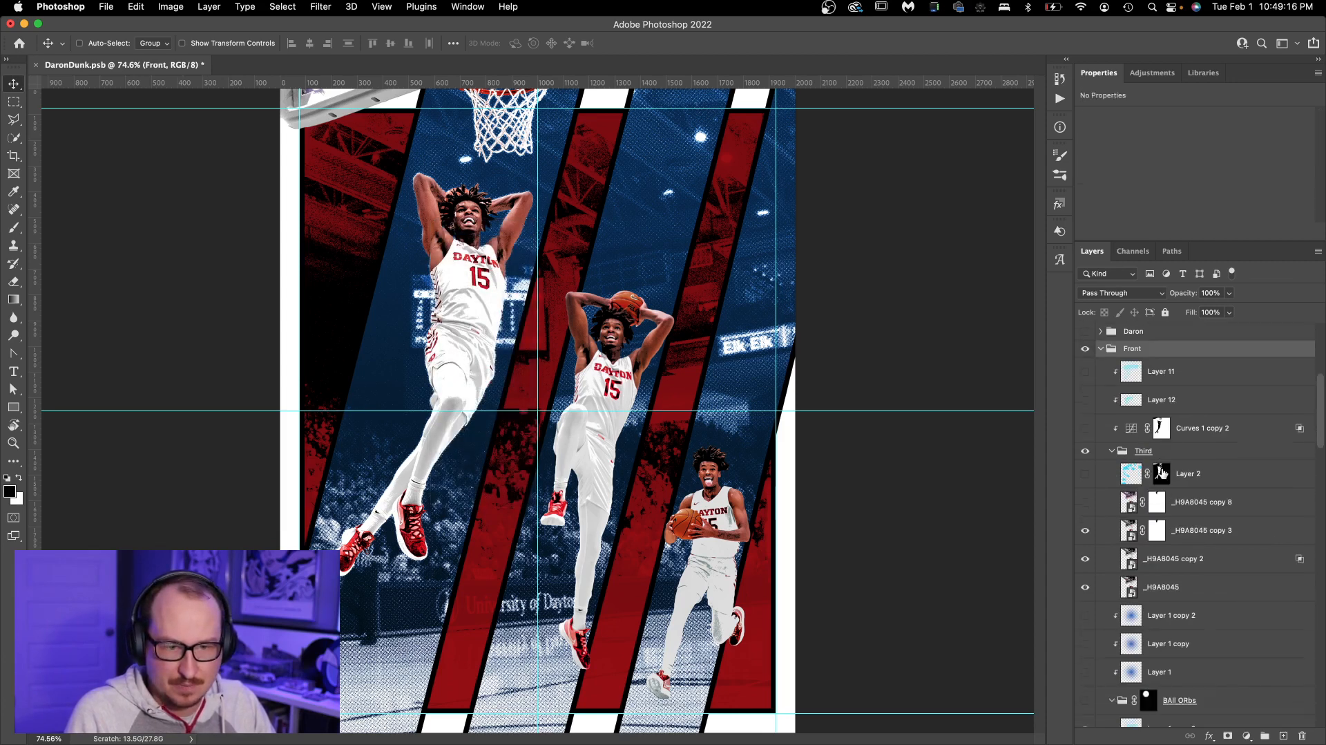
scroll(1160, 481, down, 8)
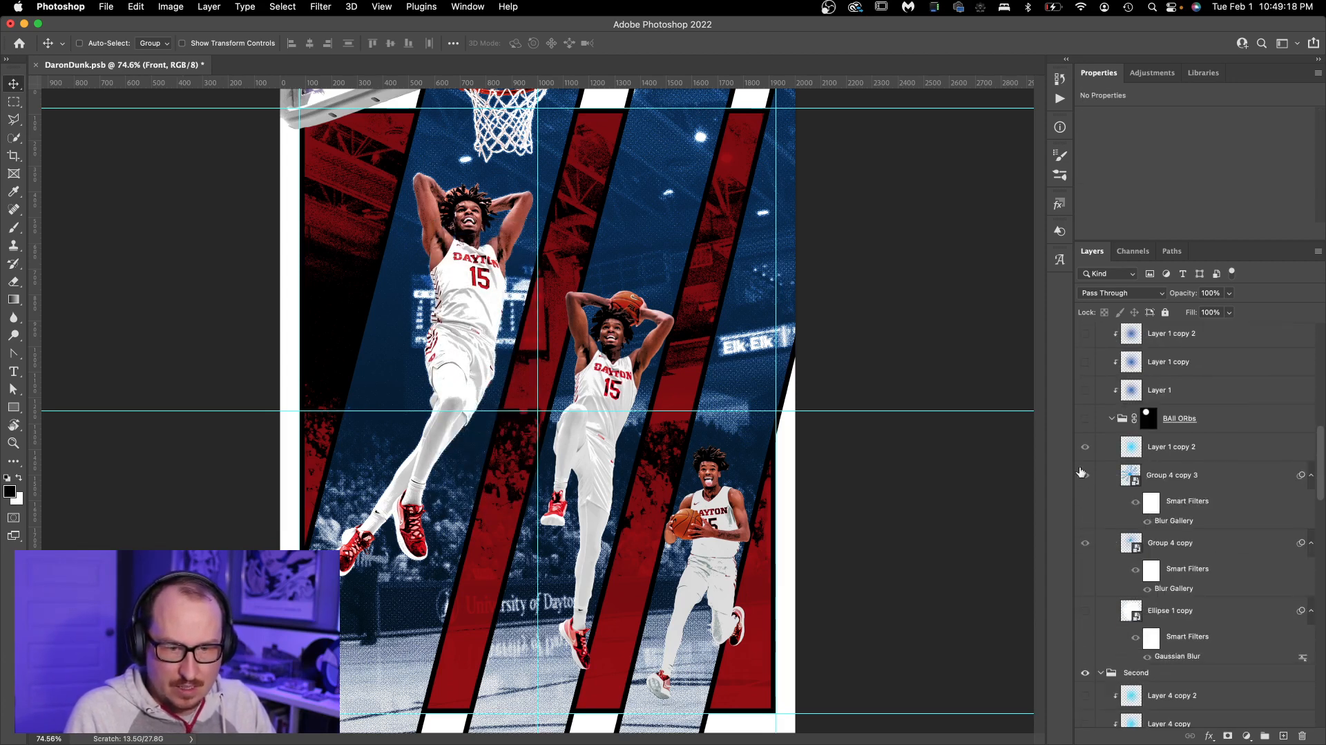
Show the BAll ORbs group with only Group 4 copy on, hiding Layer 1 copy 2 and Group 4 copy 3
click(1083, 423)
click(1084, 448)
click(1084, 473)
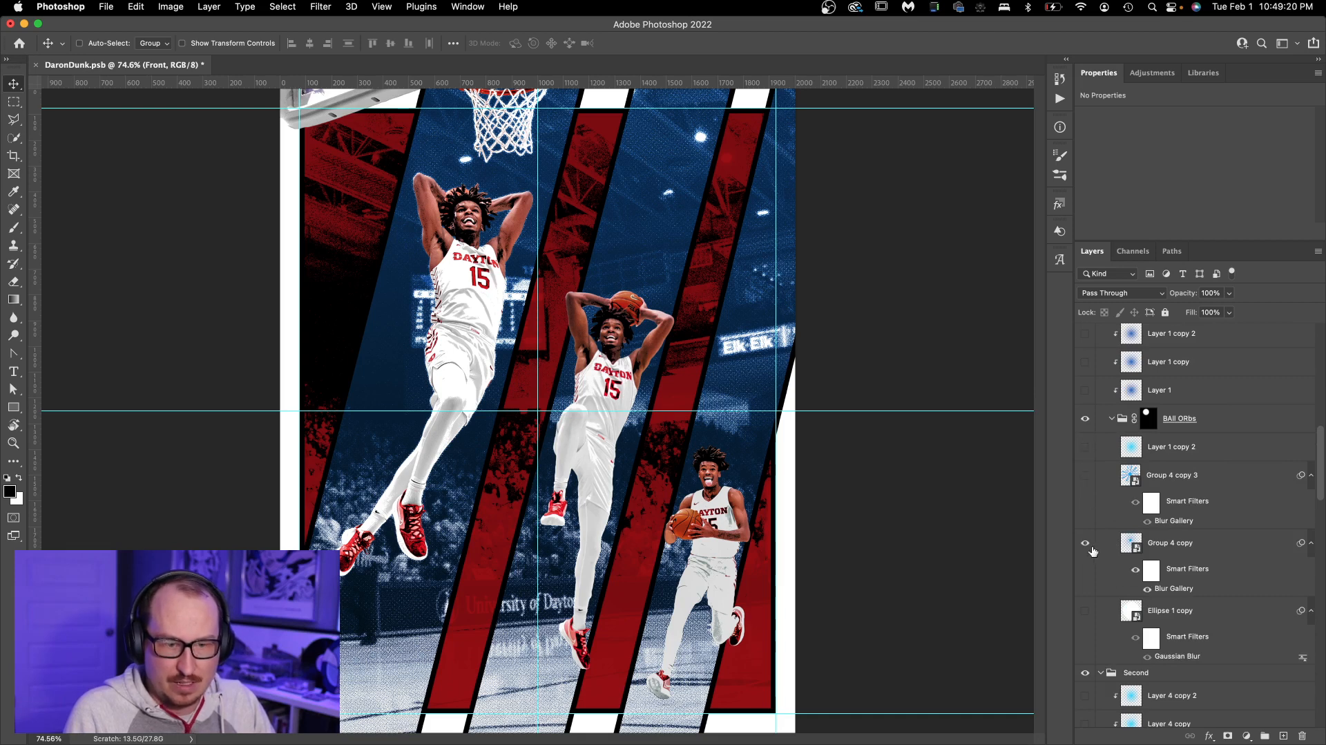
click(1091, 546)
click(1128, 547)
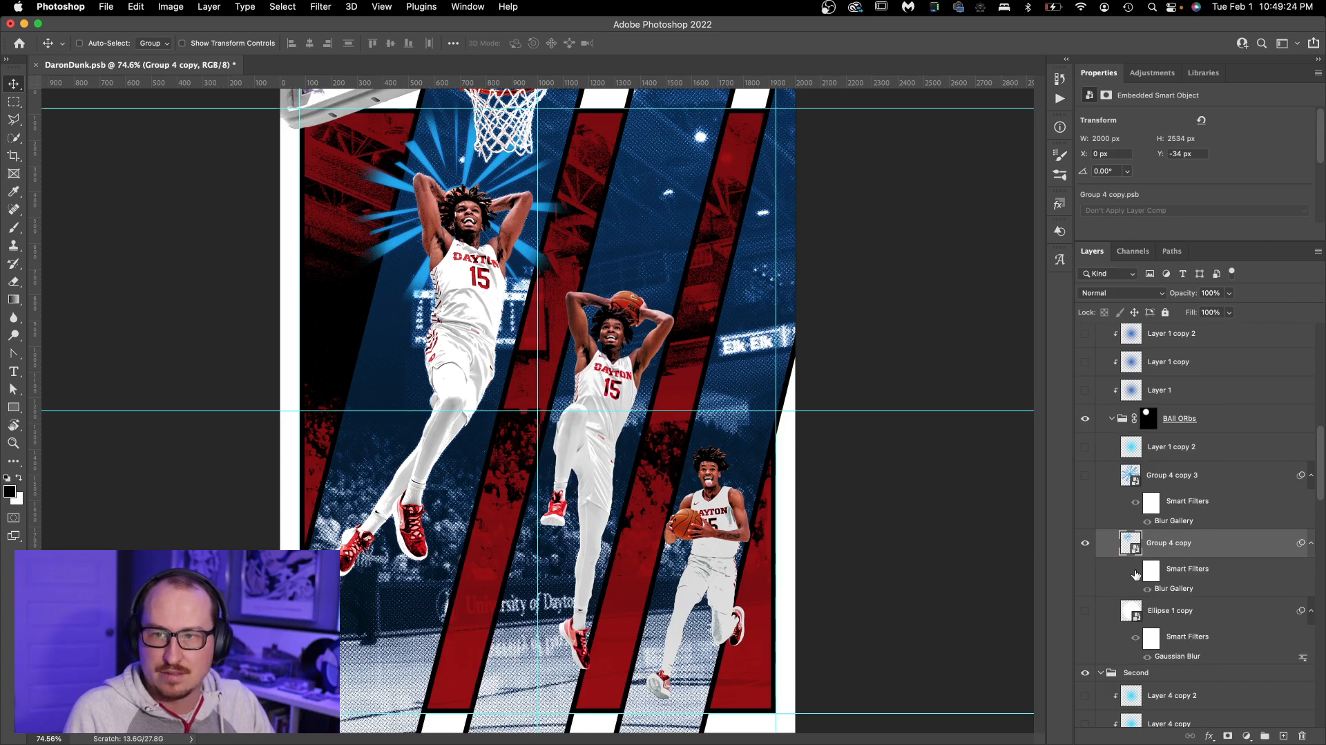
scroll(1133, 572, up, 5)
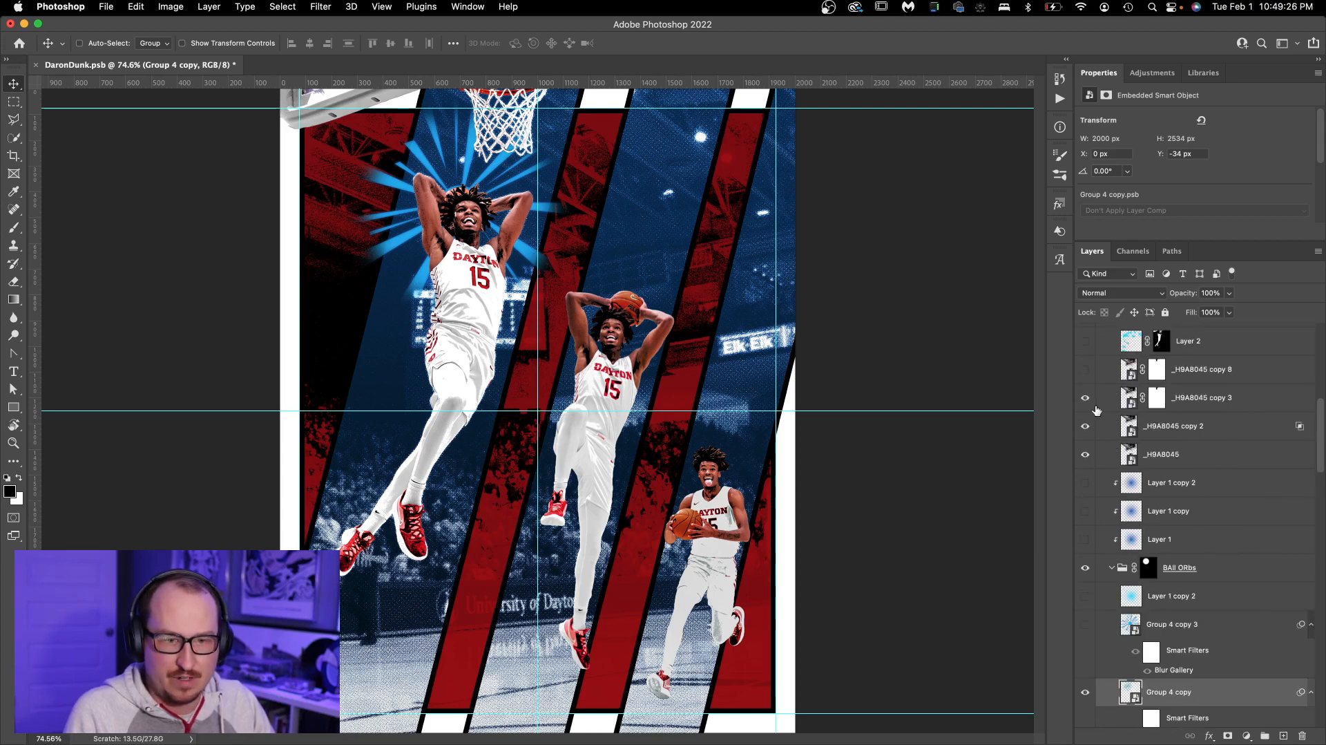
Hide the _H9A8045, _H9A8045 copy 2 and _H9A8045 copy 3 player layers to isolate the blue ray burst
drag(1093, 398, 1089, 456)
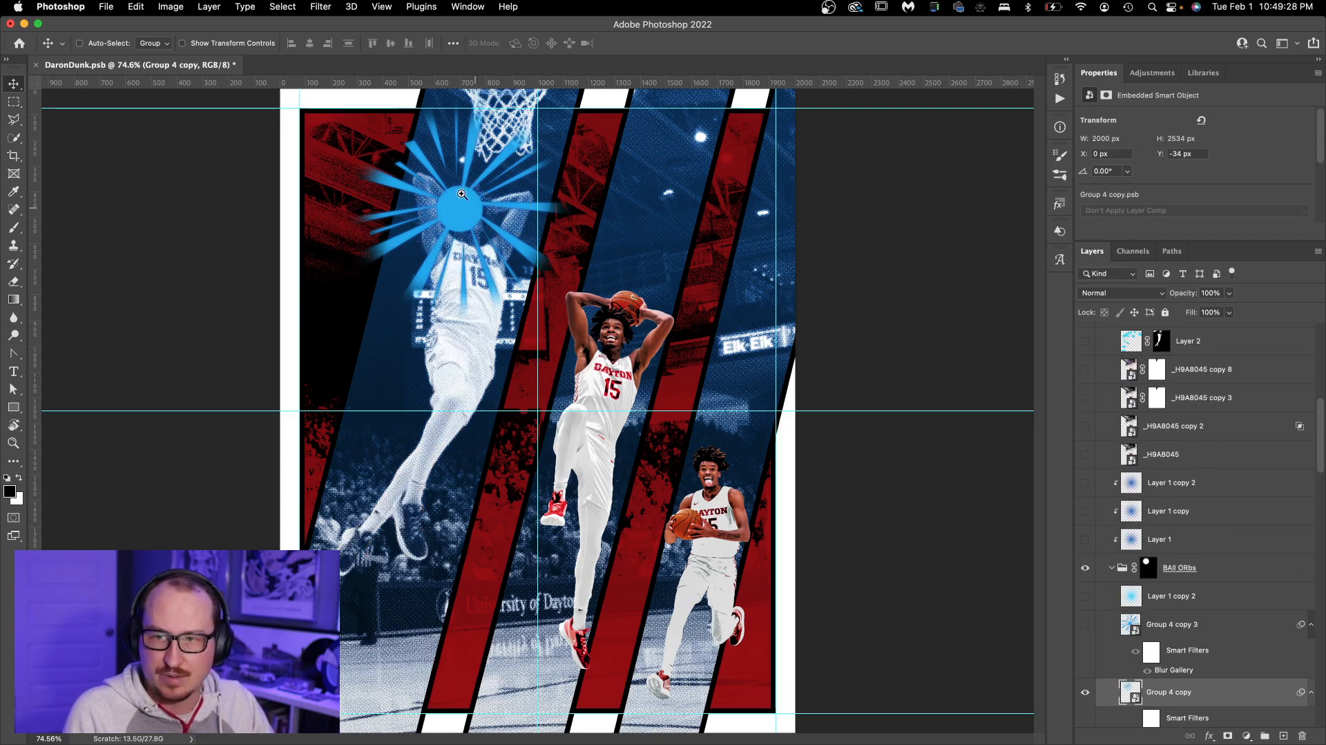
key(z)
click(480, 179)
drag(483, 204, 557, 363)
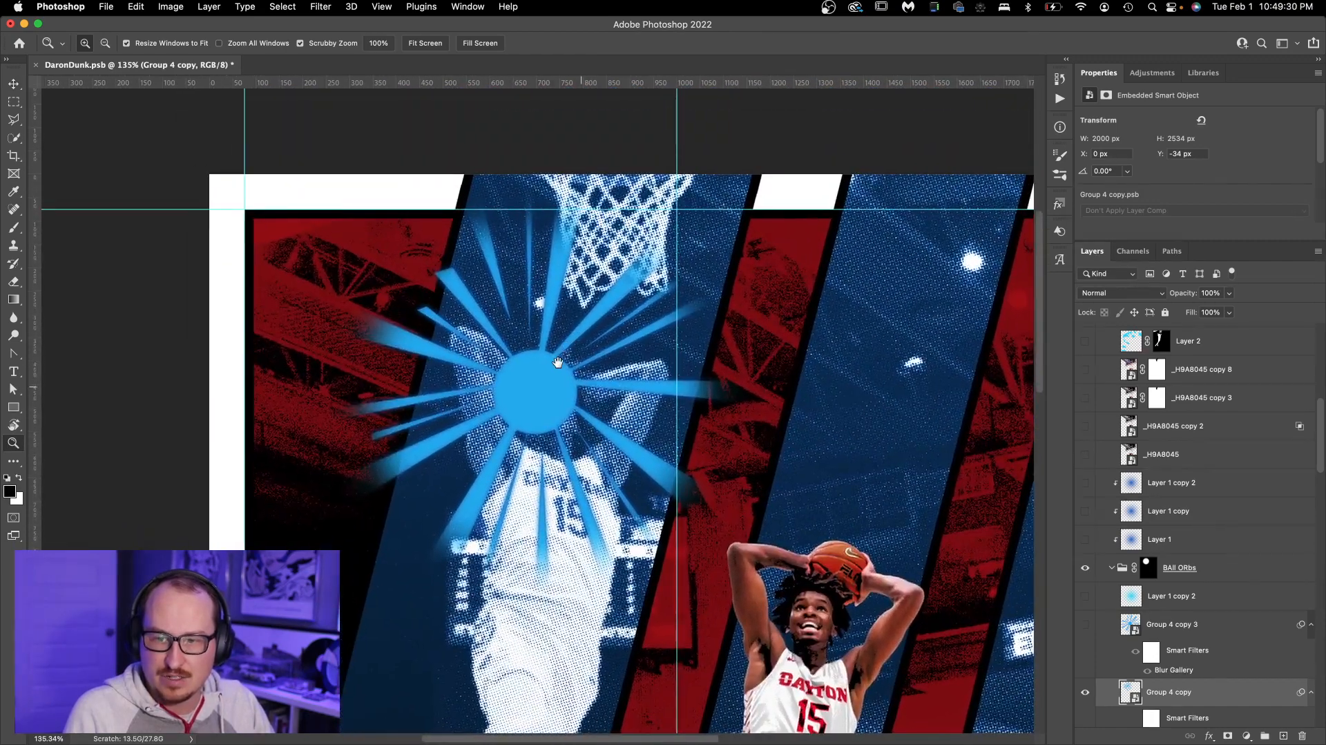
click(556, 365)
key(v)
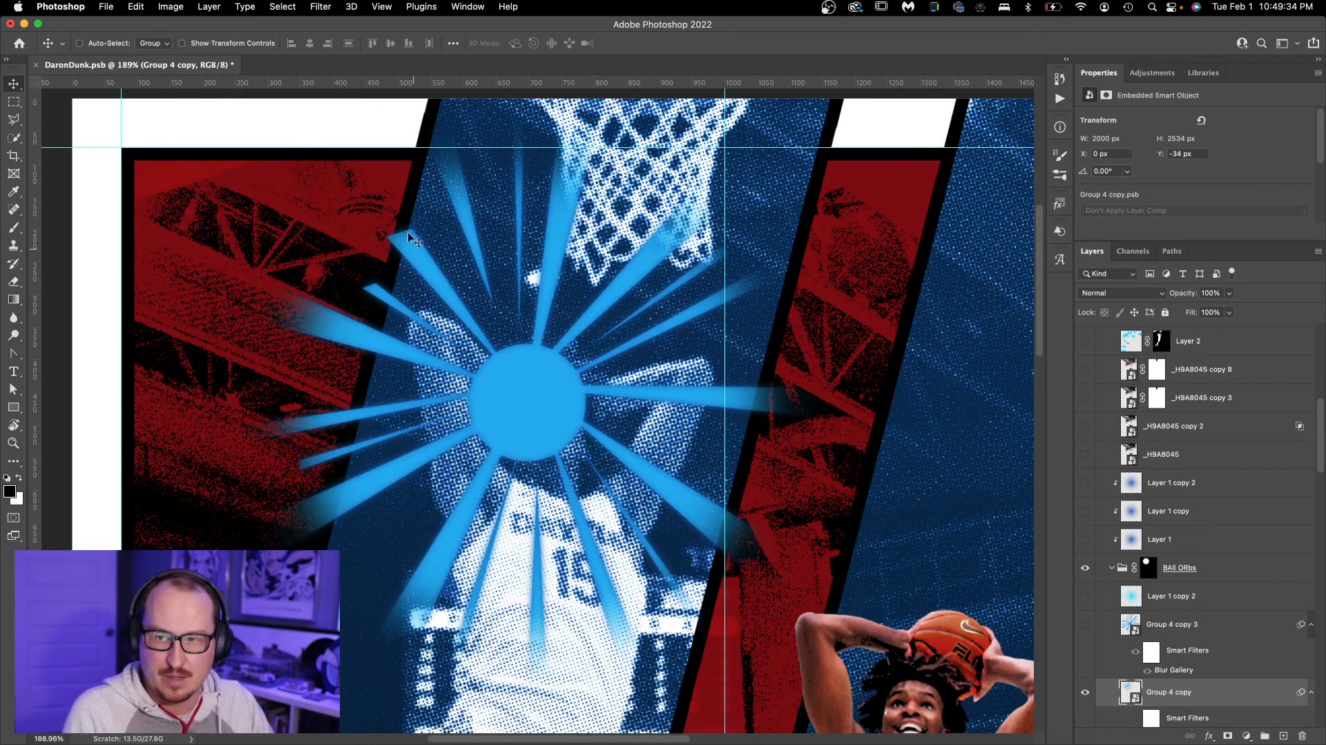
Turn on the smart filters of Group 4 copy in the BAll ORbs group and review its Blur Gallery settings
click(1176, 630)
scroll(1176, 632, down, 2)
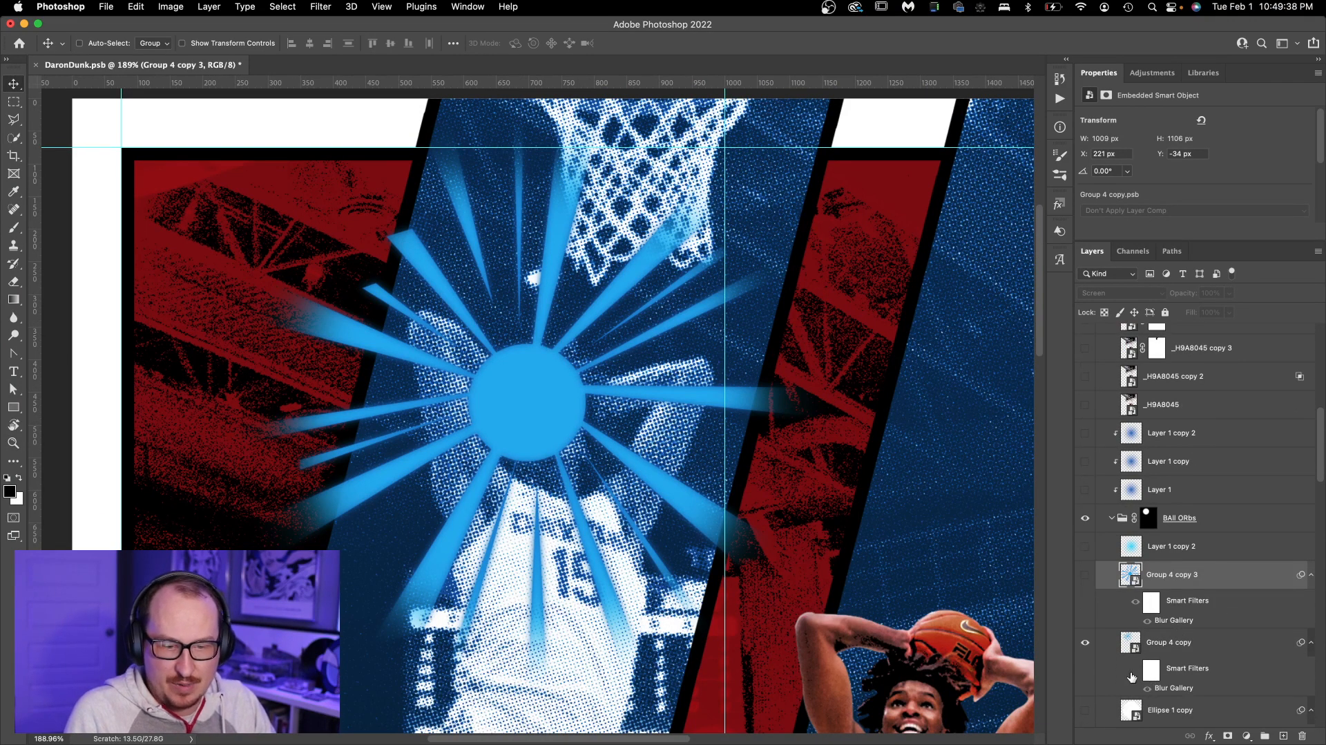
click(1130, 673)
click(1134, 671)
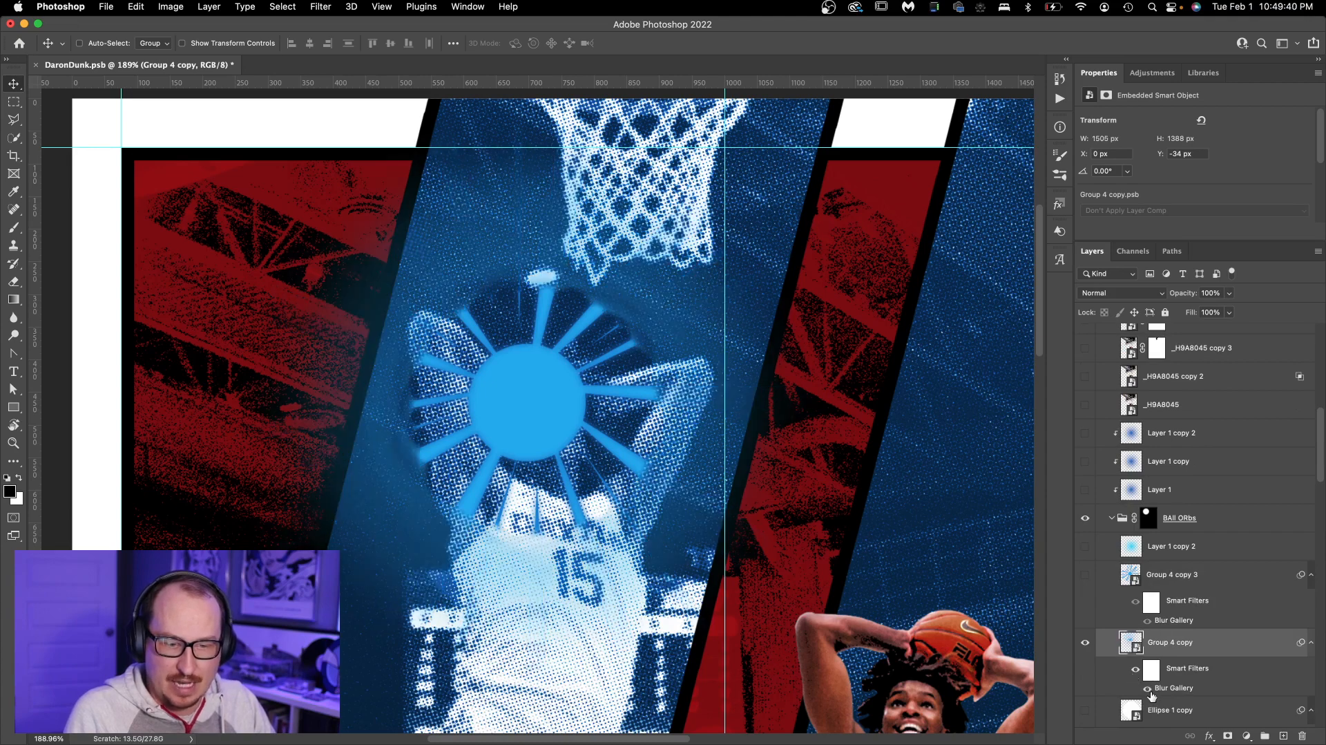
double_click(1182, 685)
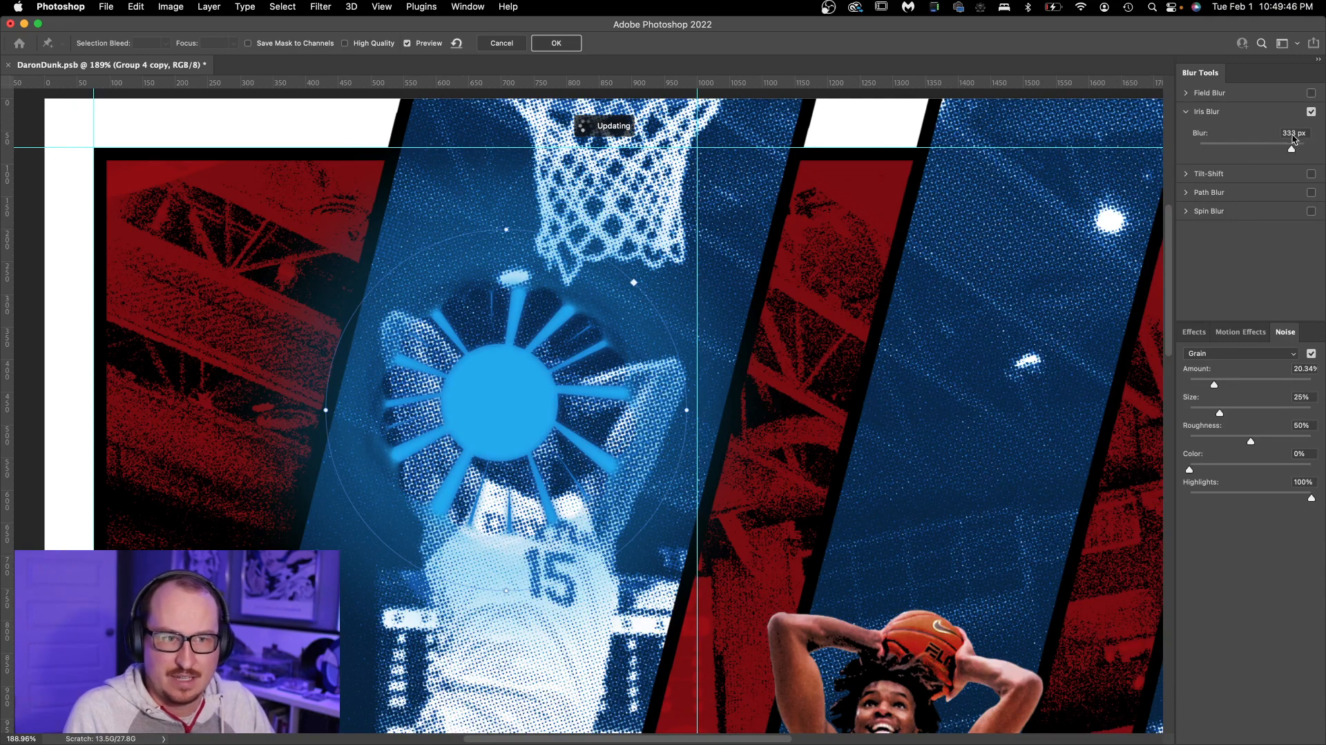
key(Return)
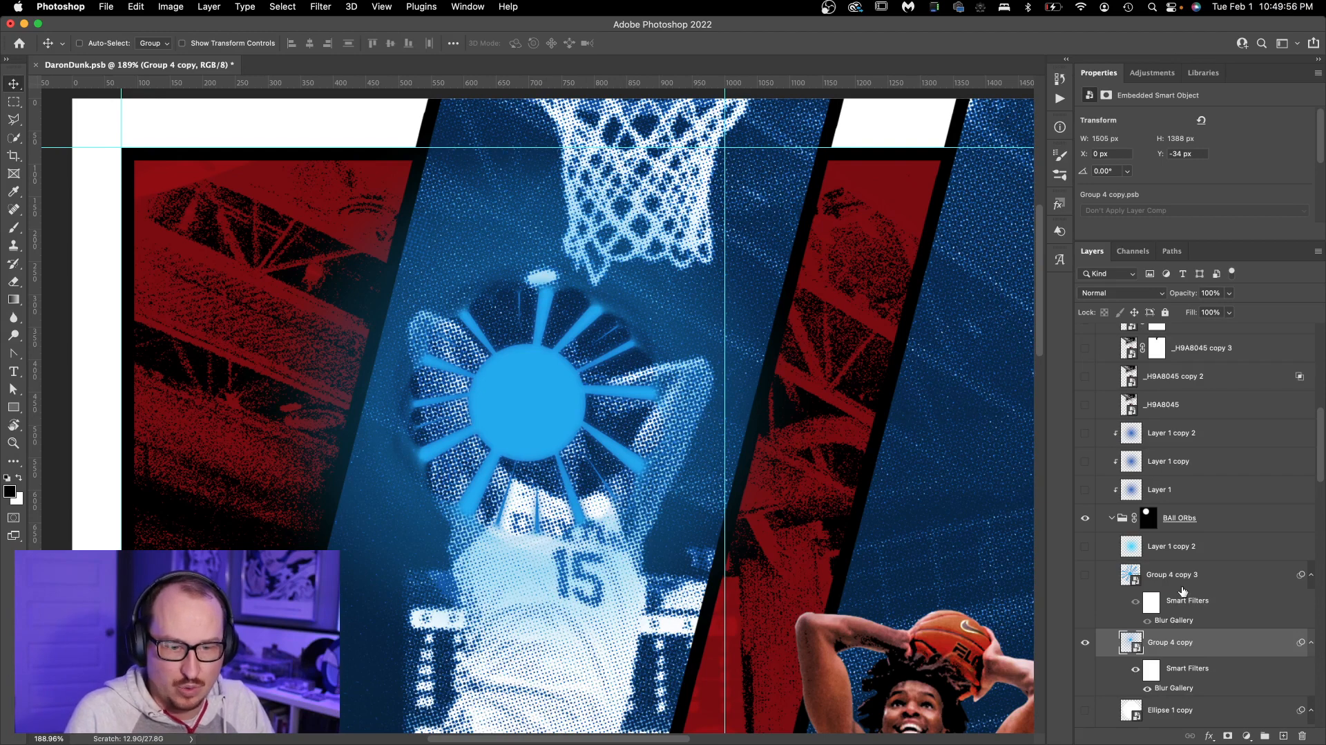
Show Group 4 copy 3 with its smart filters and review its Iris Blur and grain settings
click(1147, 586)
click(1086, 576)
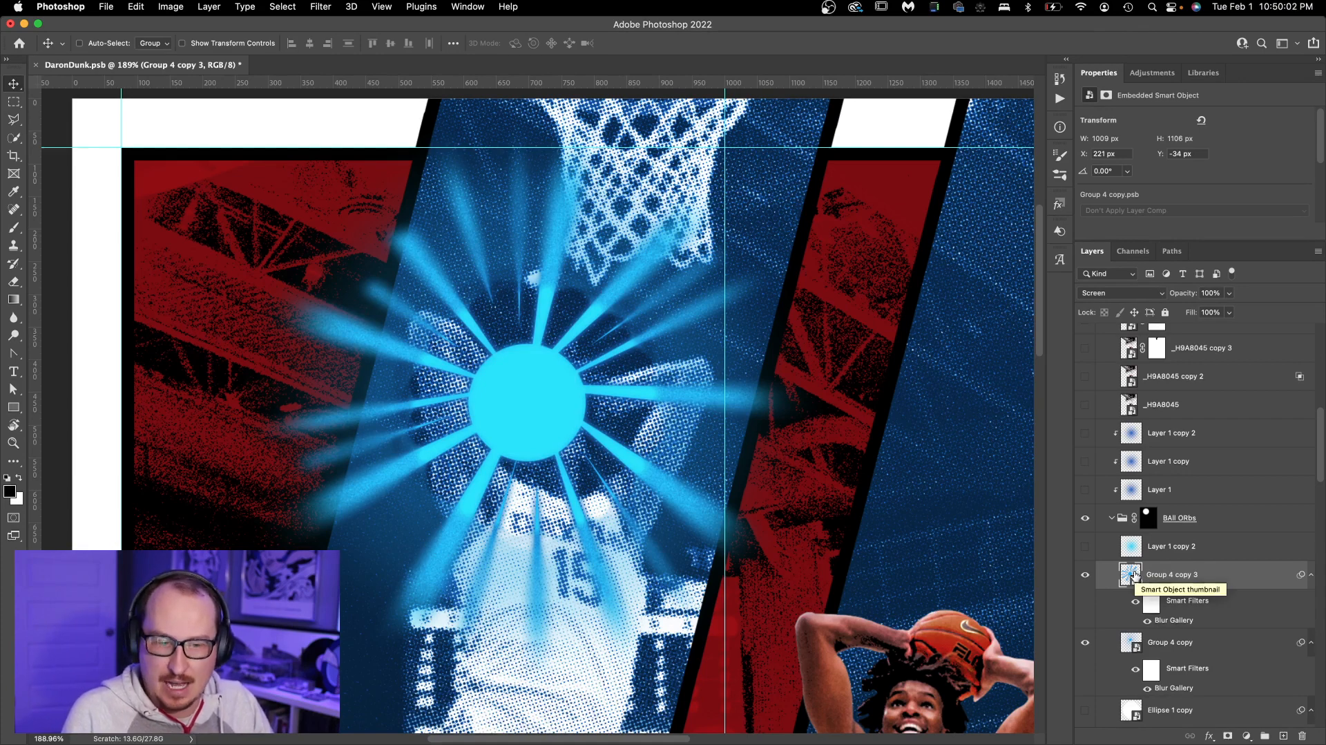
double_click(1147, 619)
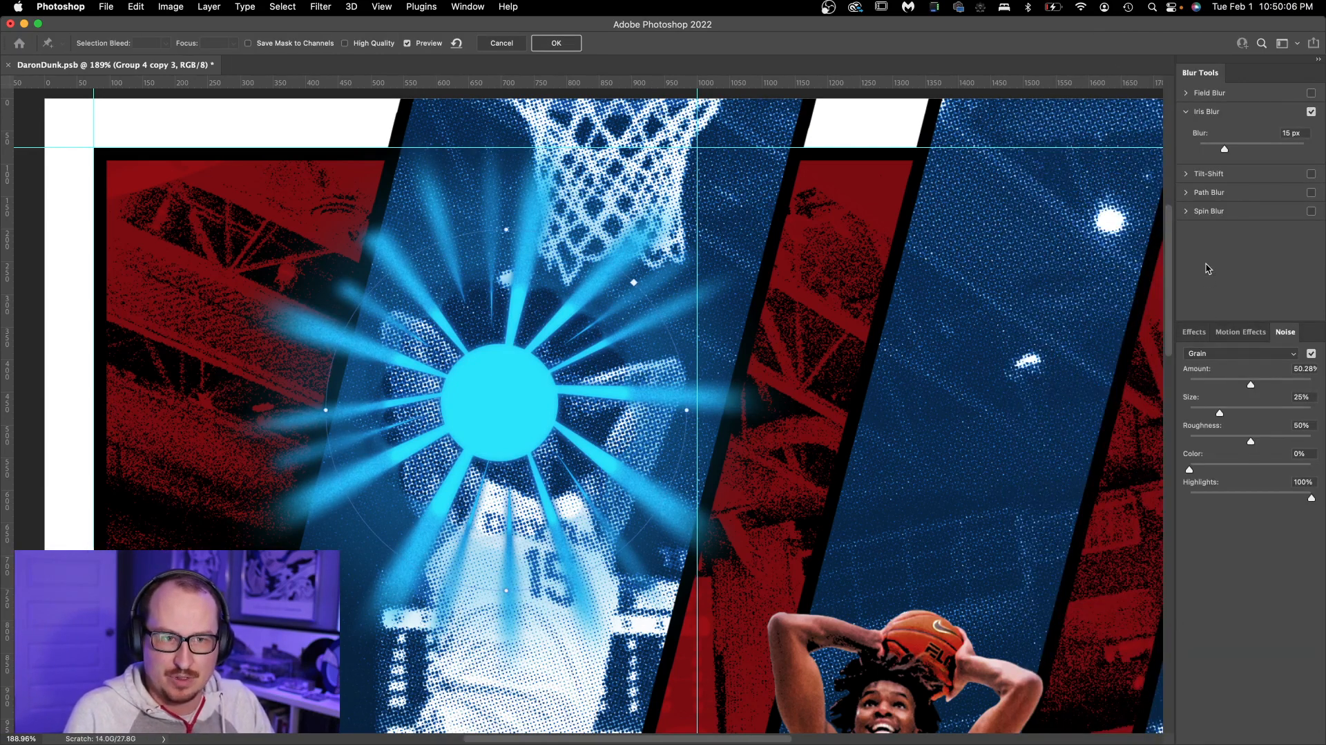
key(Escape)
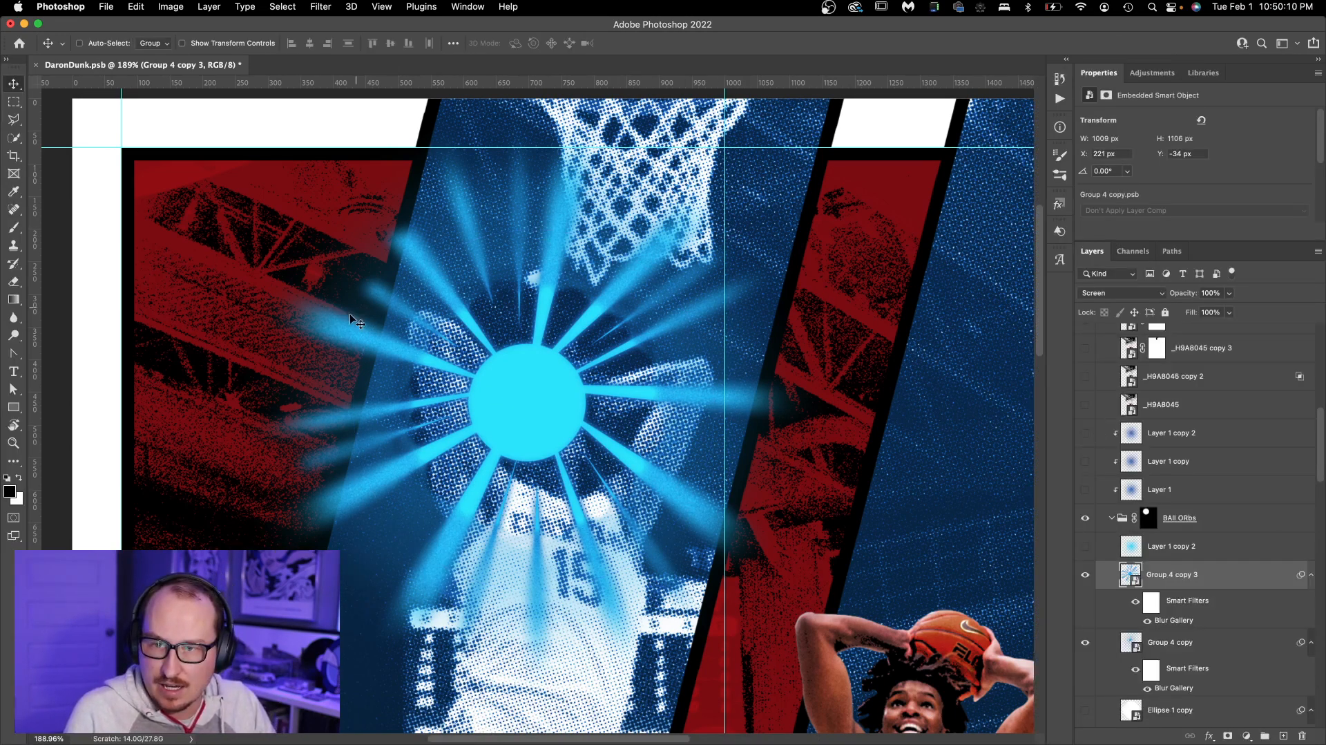
double_click(1174, 621)
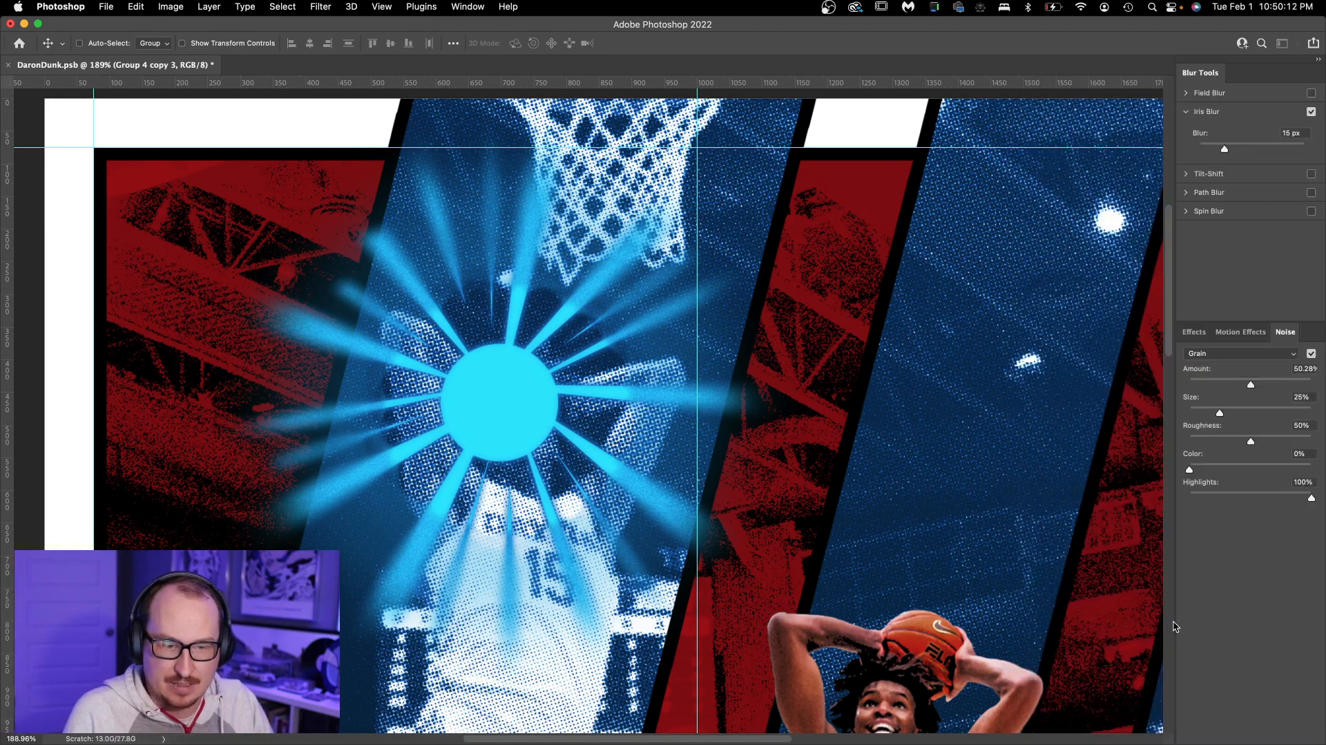
key(Return)
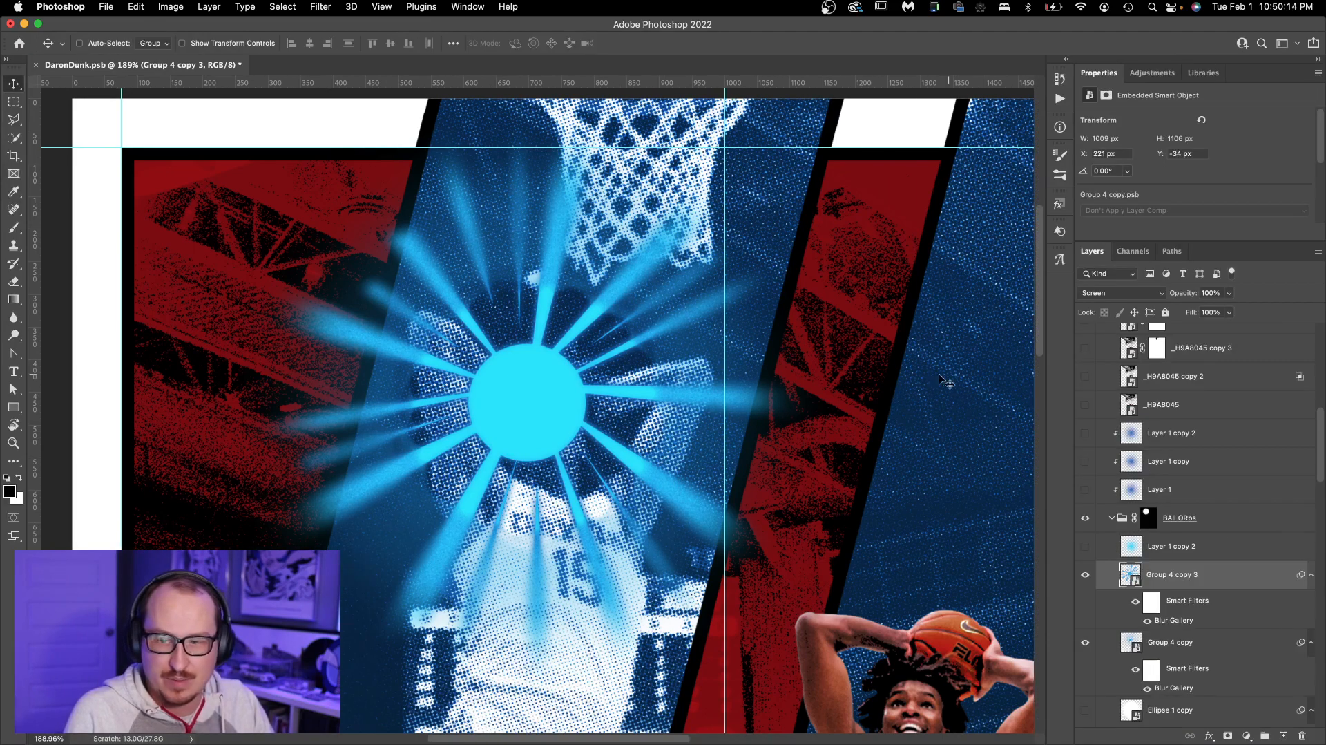
Show Layer 1 copy 2, the glow layer above Group 4 copy 3 in the BAll ORbs group
click(1169, 547)
scroll(1170, 553, down, 1)
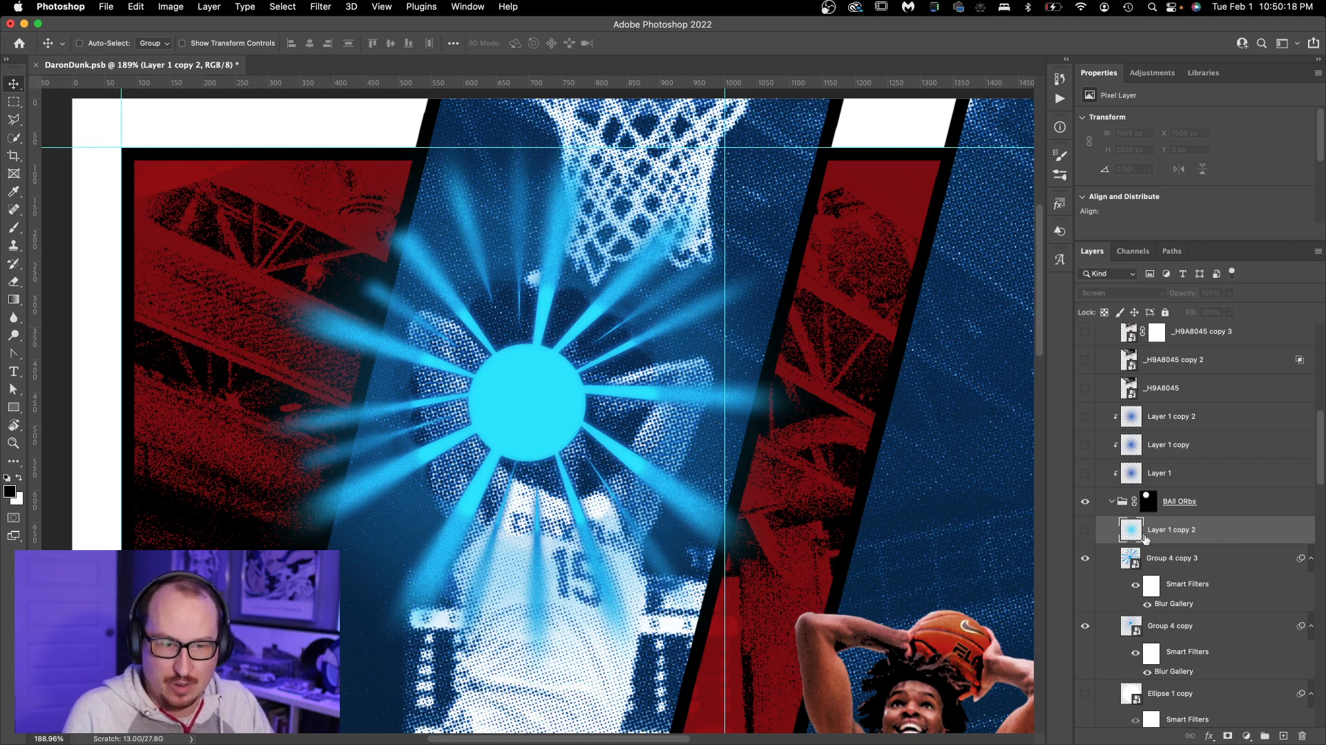
click(1085, 529)
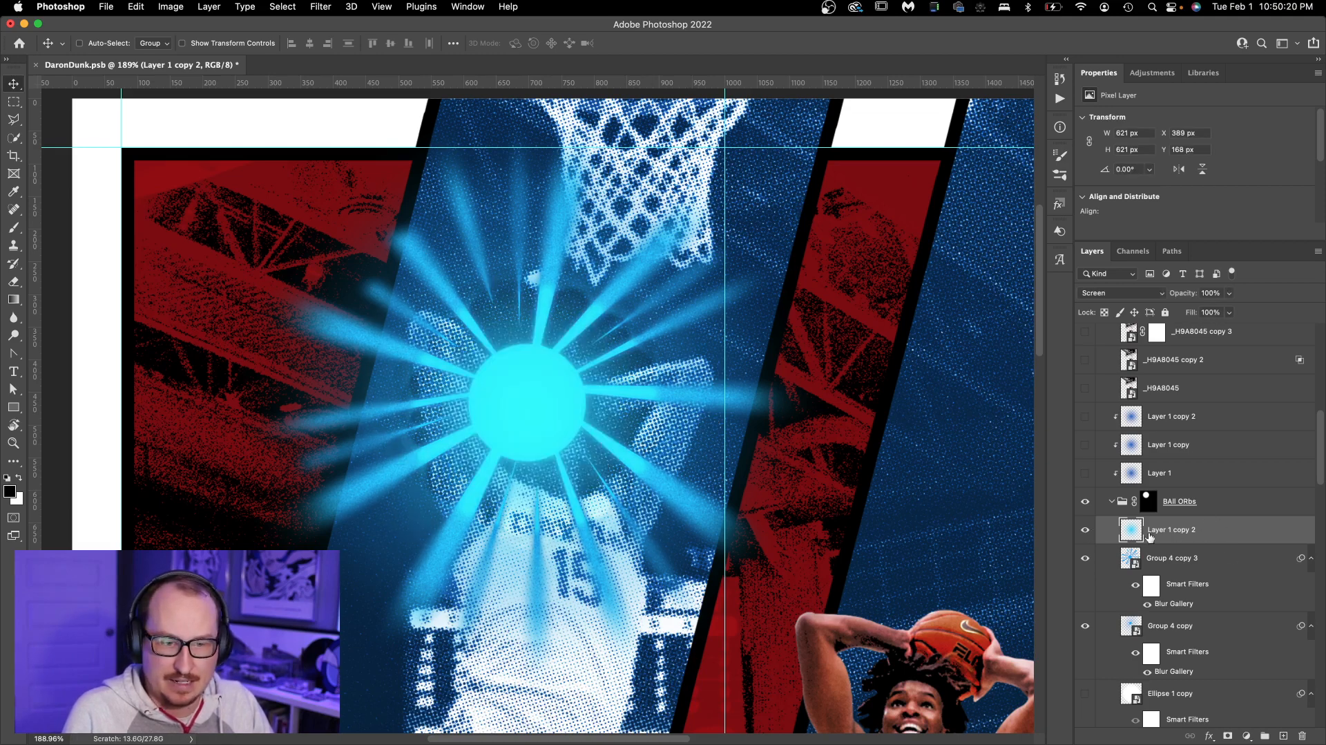
scroll(1154, 543, down, 4)
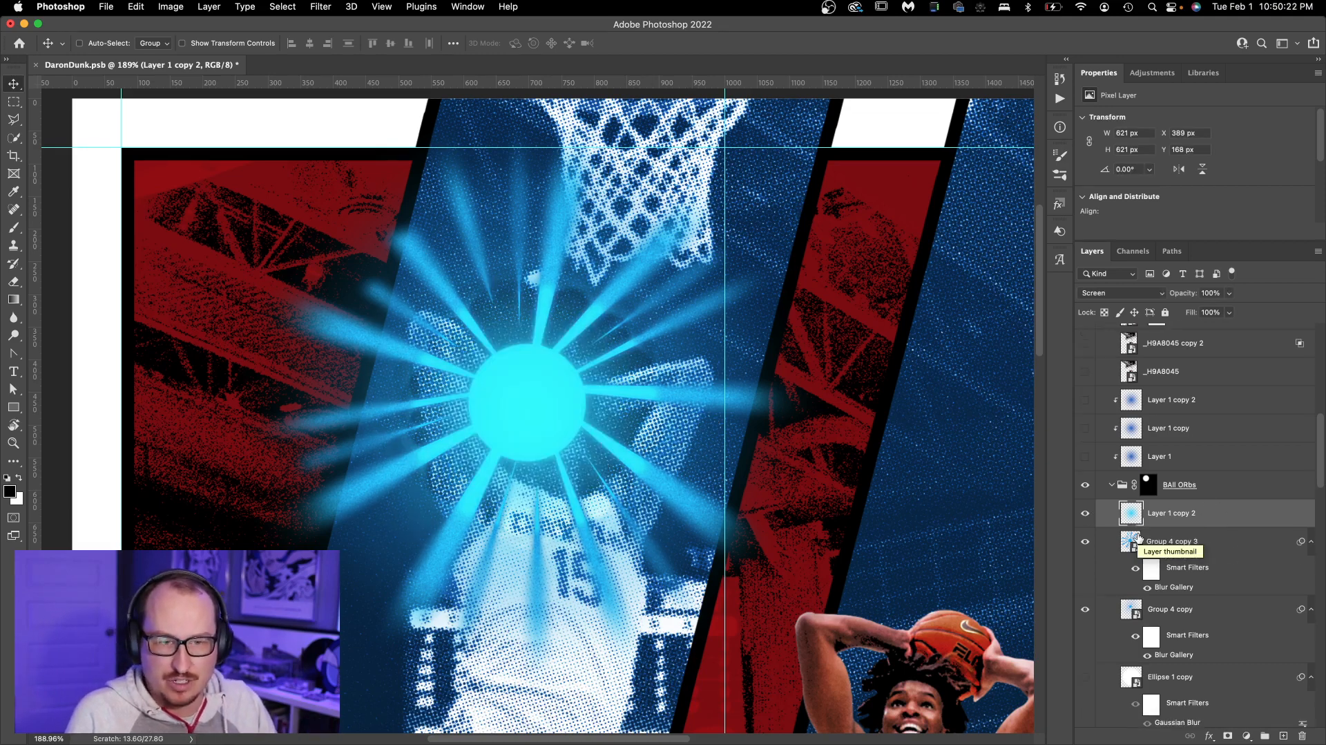
scroll(1160, 540, down, 1)
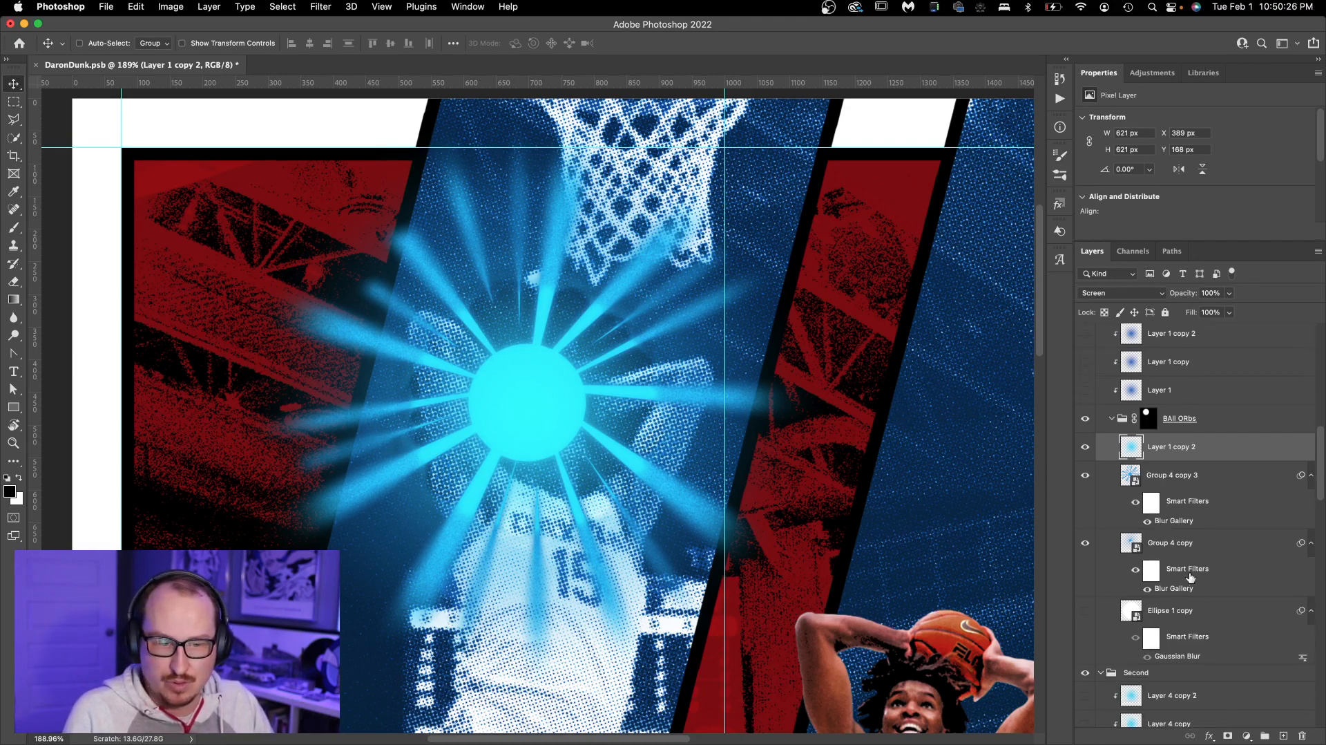
Preview Ellipse 1 copy in the BAll ORbs group, and delete that layer
scroll(1148, 627, down, 1)
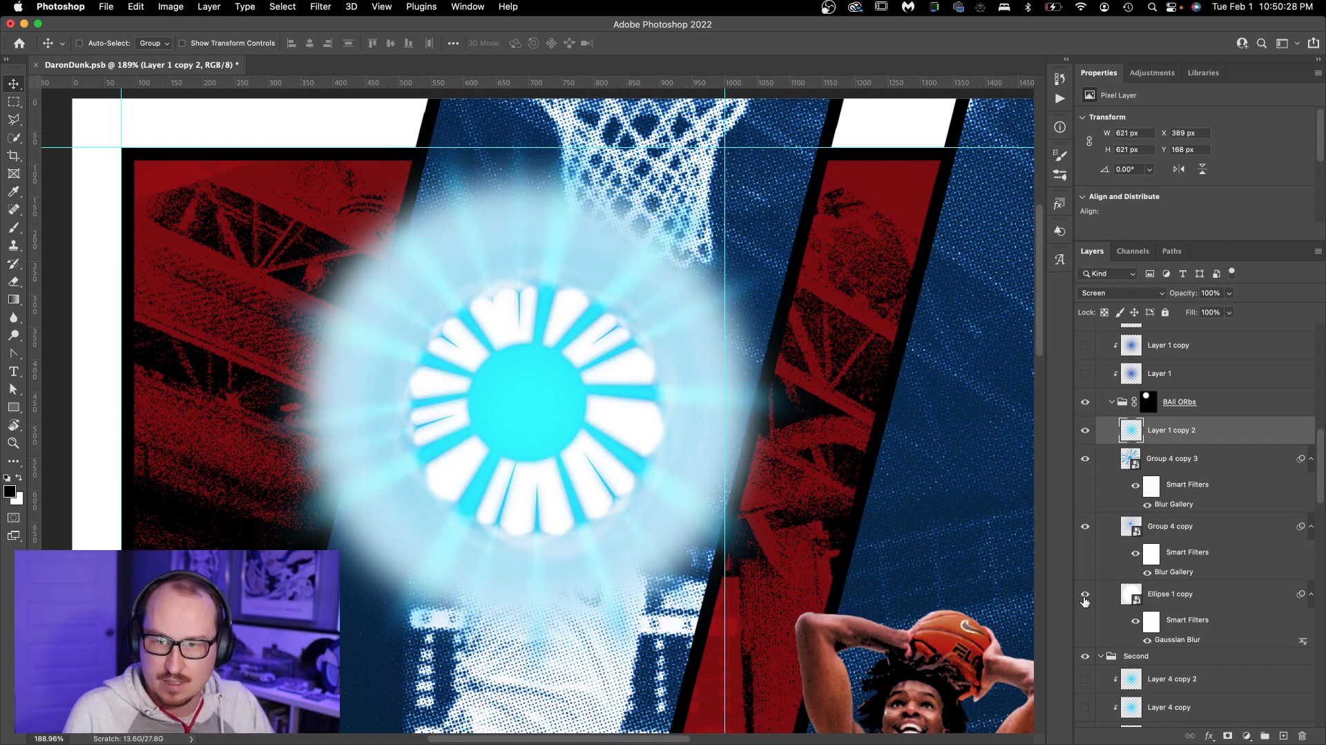
click(1085, 600)
click(1171, 594)
key(Delete)
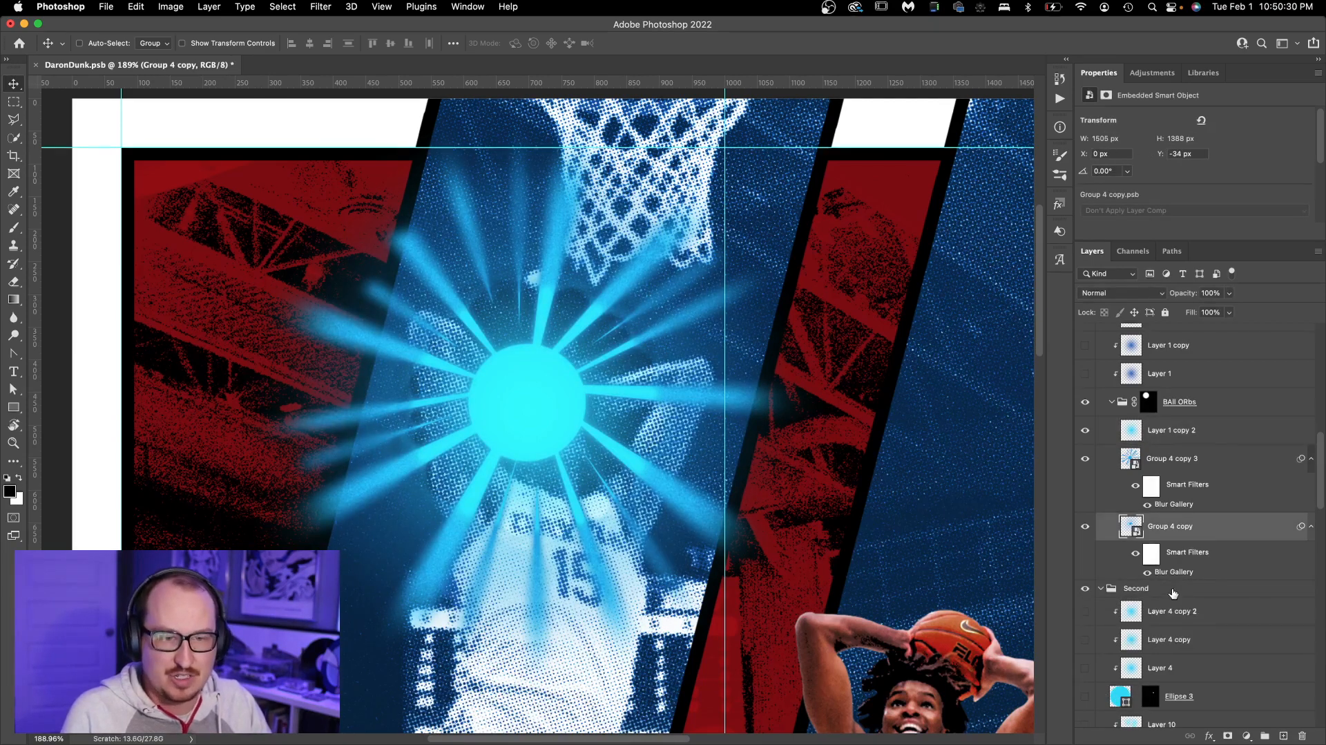
Outline the BAll ORbs mask as a temporary selection, and show the clipped Layer 1, Layer 1 copy and Layer 1 copy 2 above the group
super+click(1150, 405)
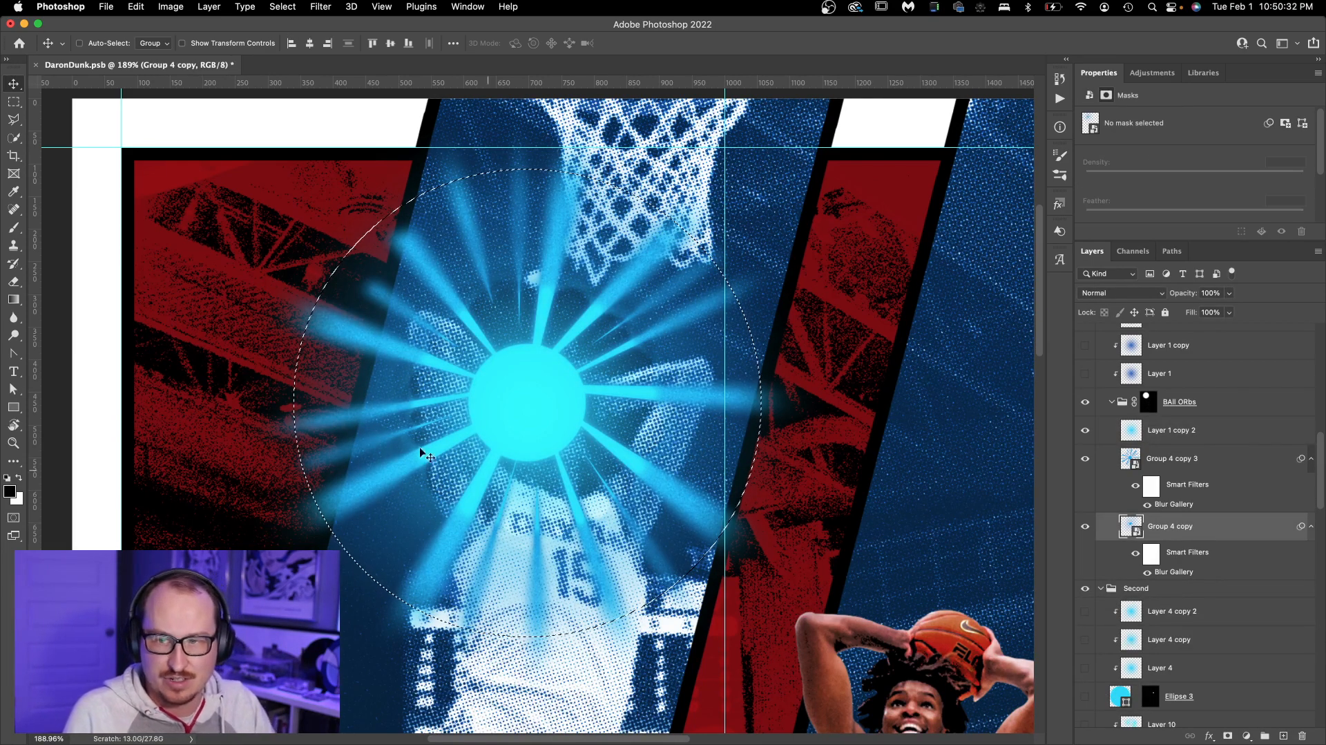
scroll(1191, 425, up, 3)
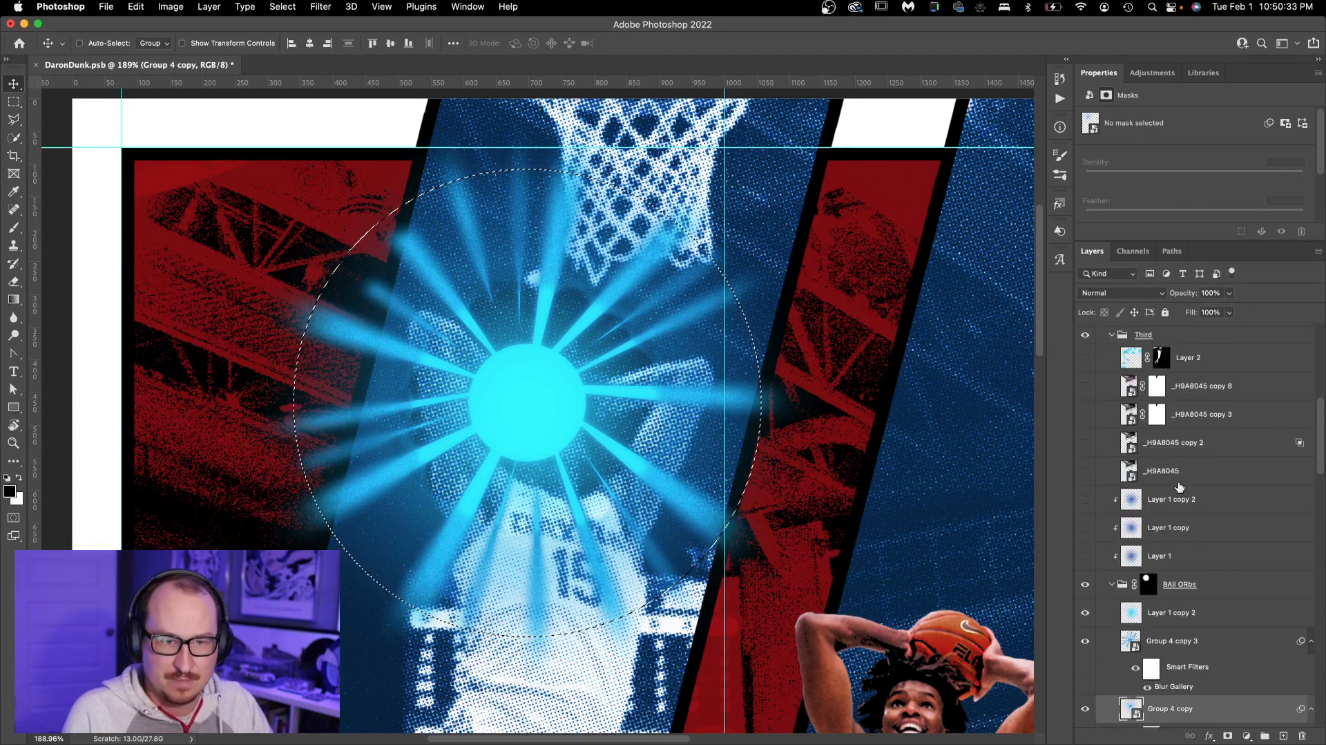
click(1167, 555)
click(1085, 556)
click(1085, 527)
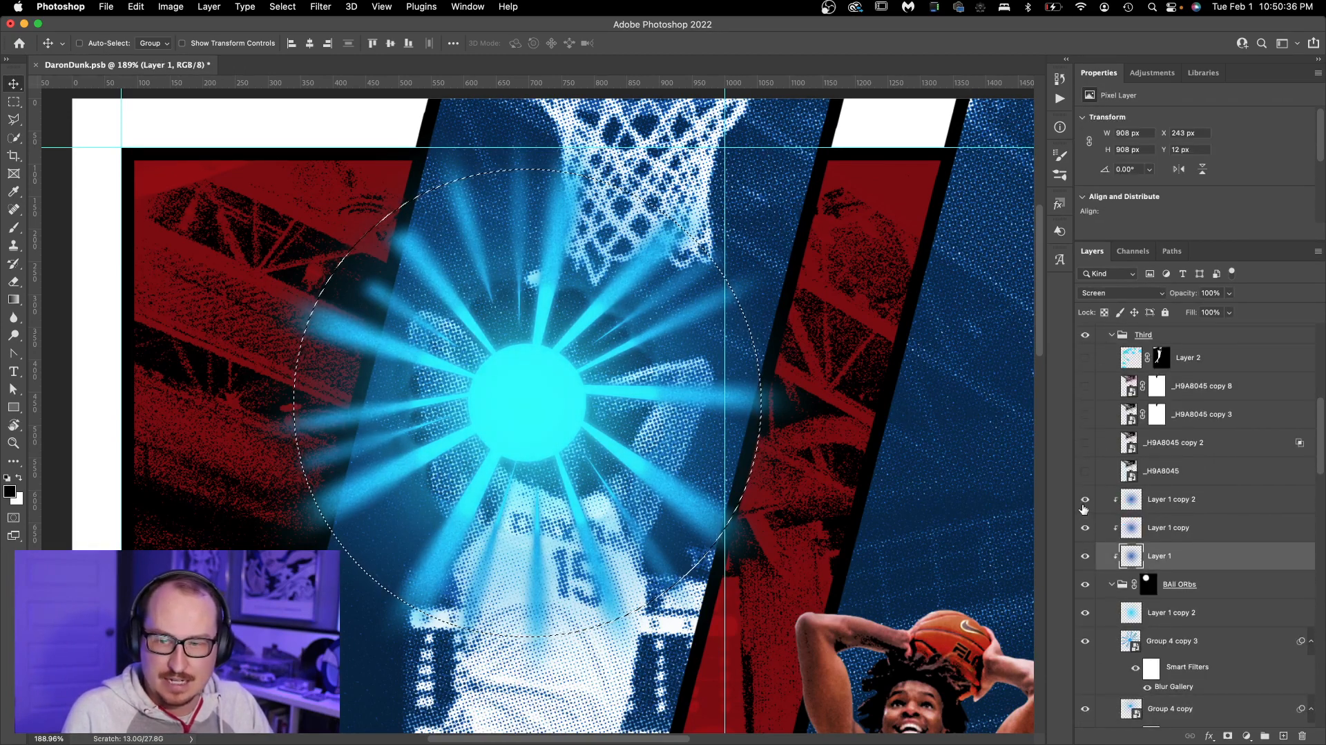
click(1085, 500)
click(1167, 508)
click(1169, 529)
click(1174, 555)
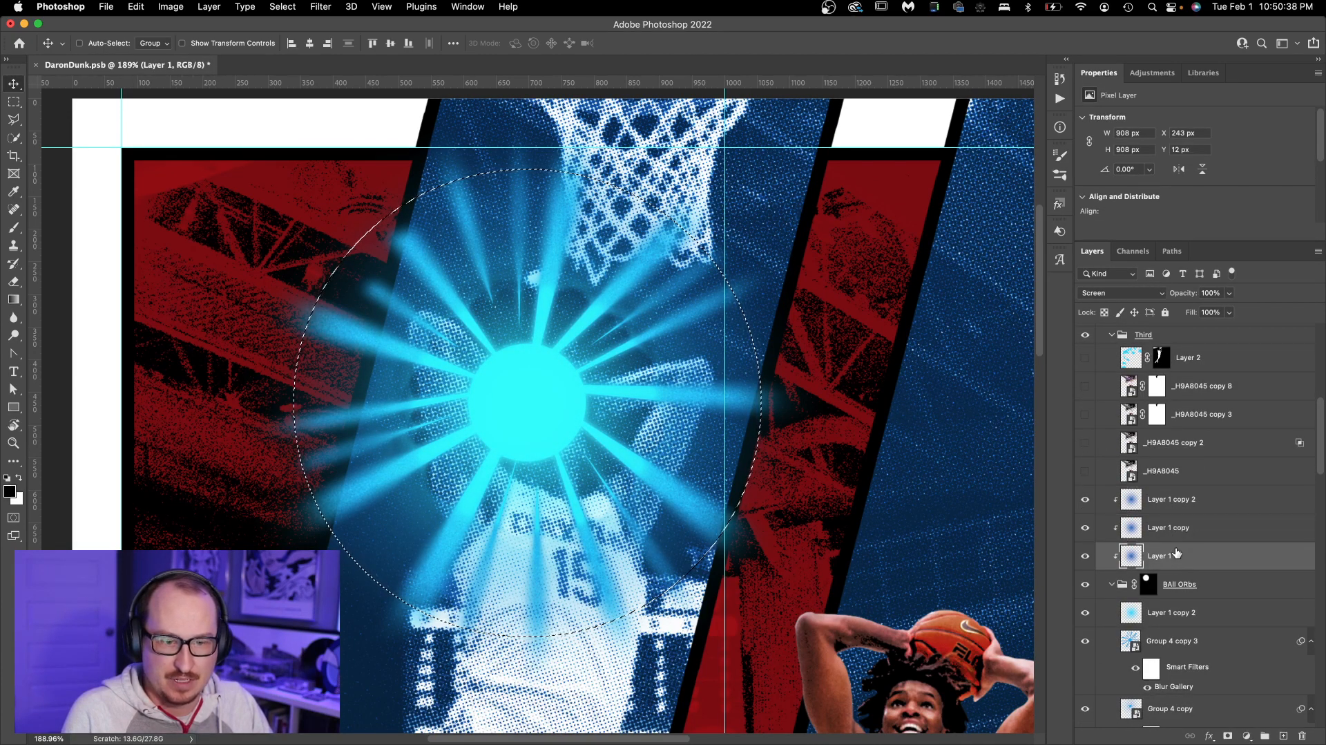
key(super+d)
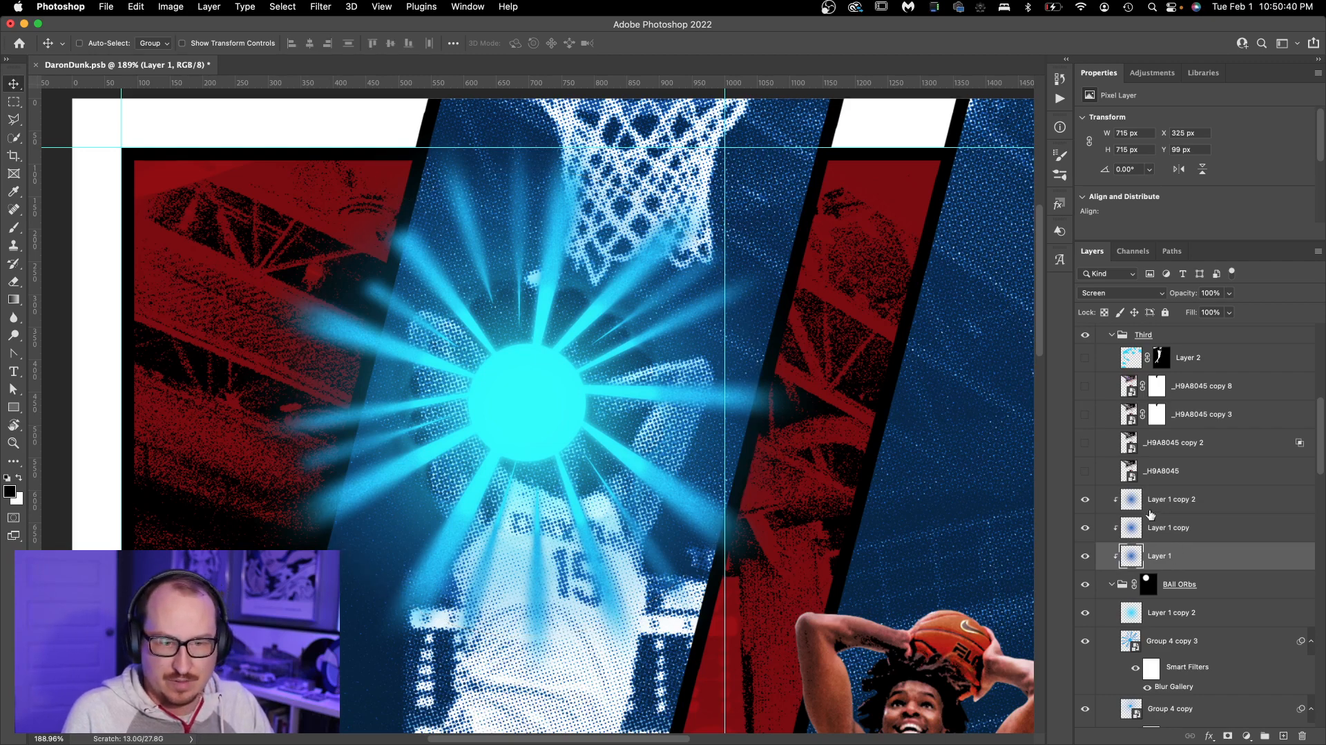
Show the _H9A8045, _H9A8045 copy 2 and _H9A8045 copy 3 player layers again over the ray burst
scroll(1151, 515, up, 2)
drag(1085, 503, 1086, 447)
scroll(1120, 486, up, 3)
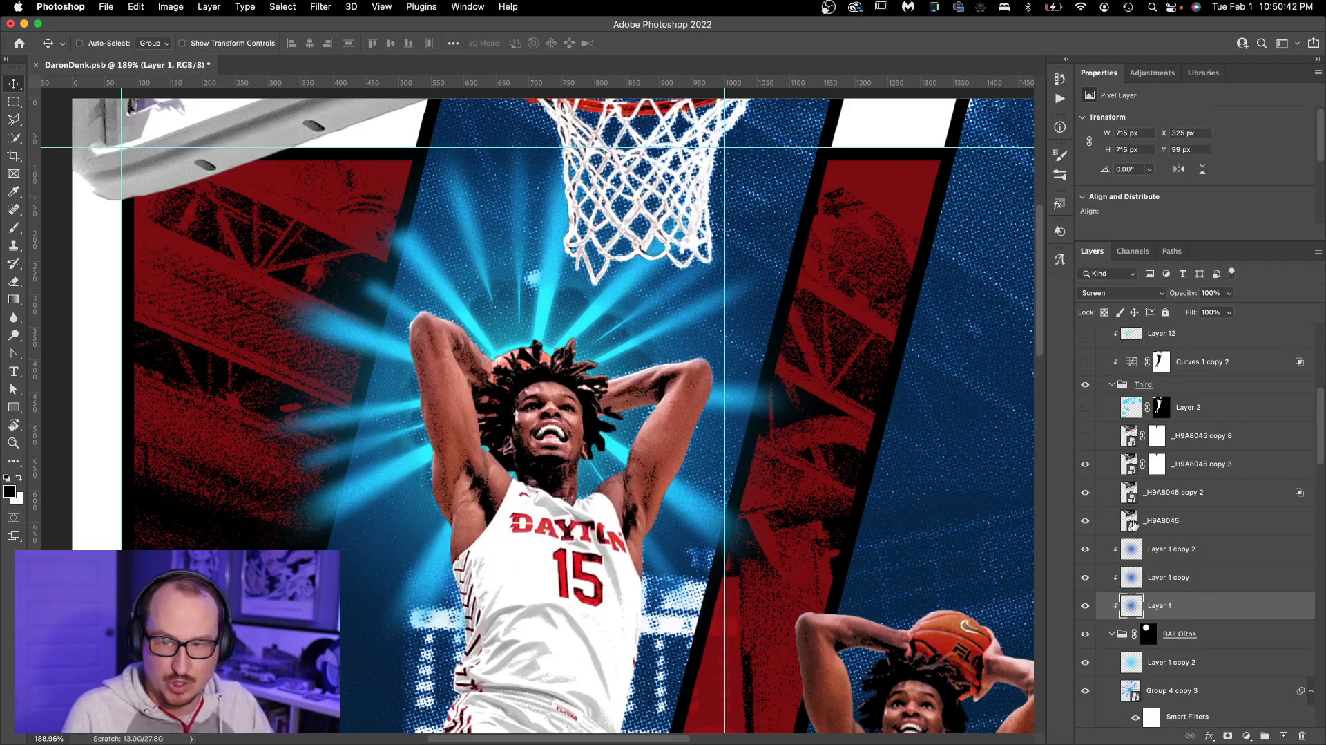
key(z)
drag(559, 360, 672, 369)
key(v)
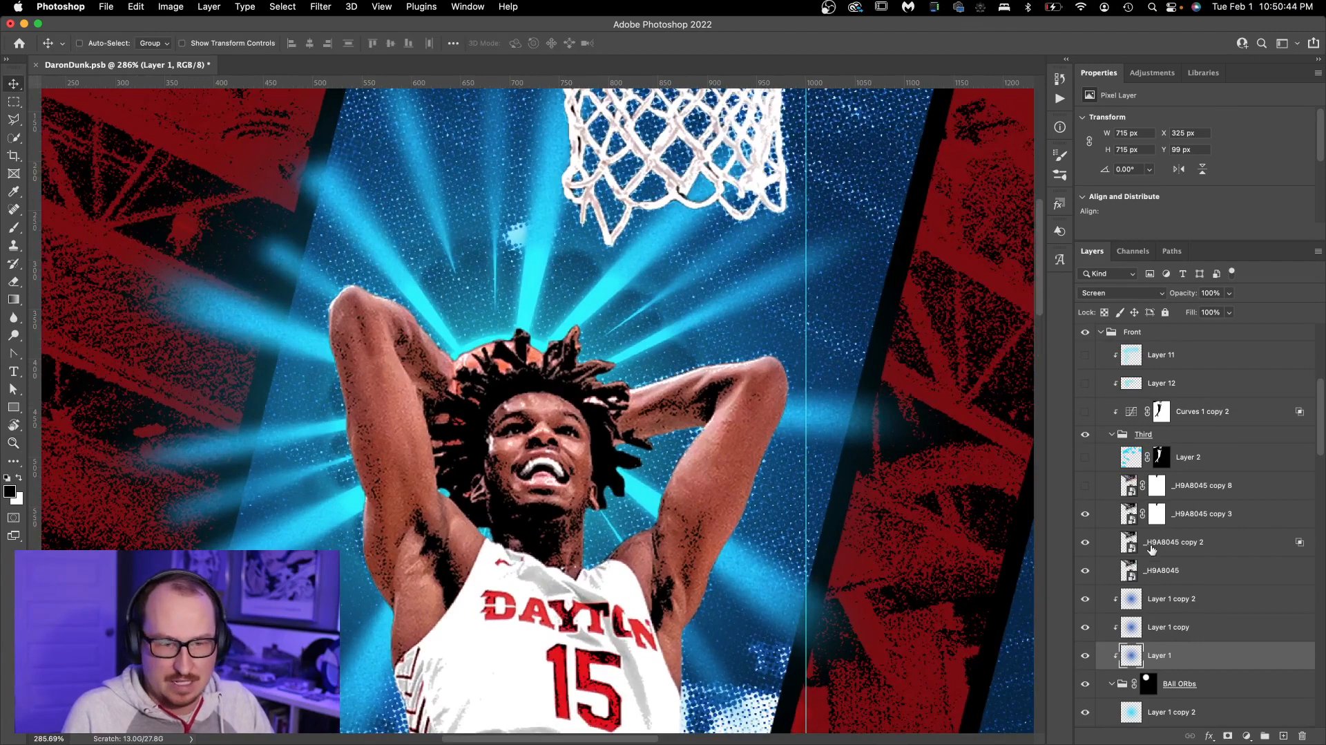
Show Layer 2 in the Third group, and turn on the clipped Curves 1 copy 2 adjustment above it
scroll(1143, 511, up, 1)
click(1084, 475)
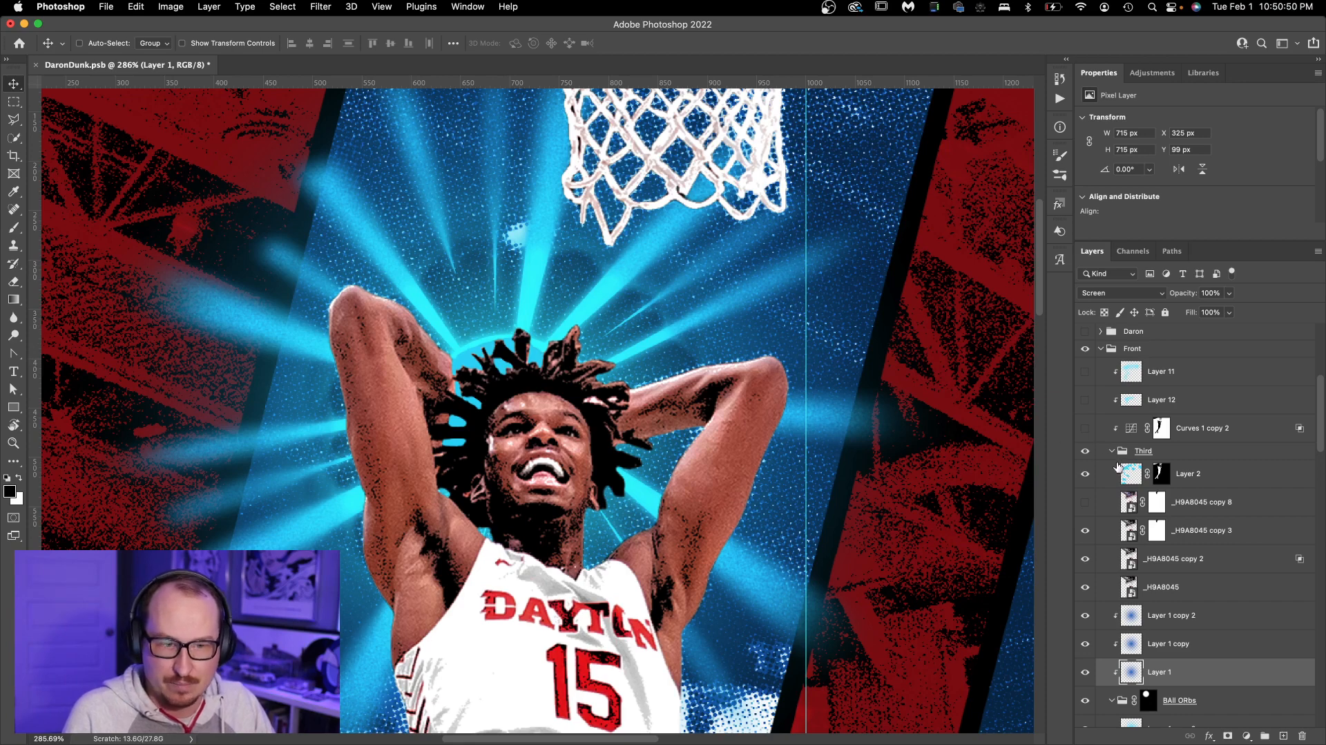
click(1085, 429)
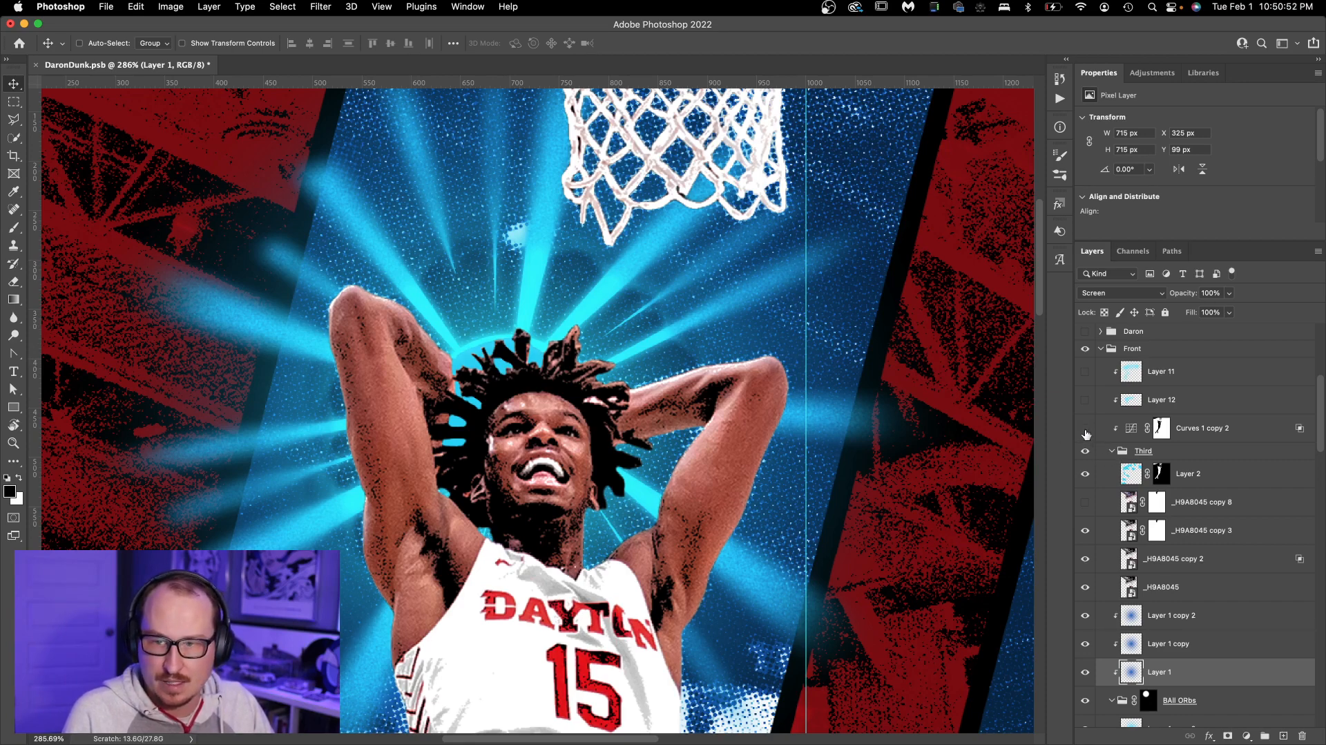
scroll(793, 459, down, 5)
scroll(774, 460, up, 2)
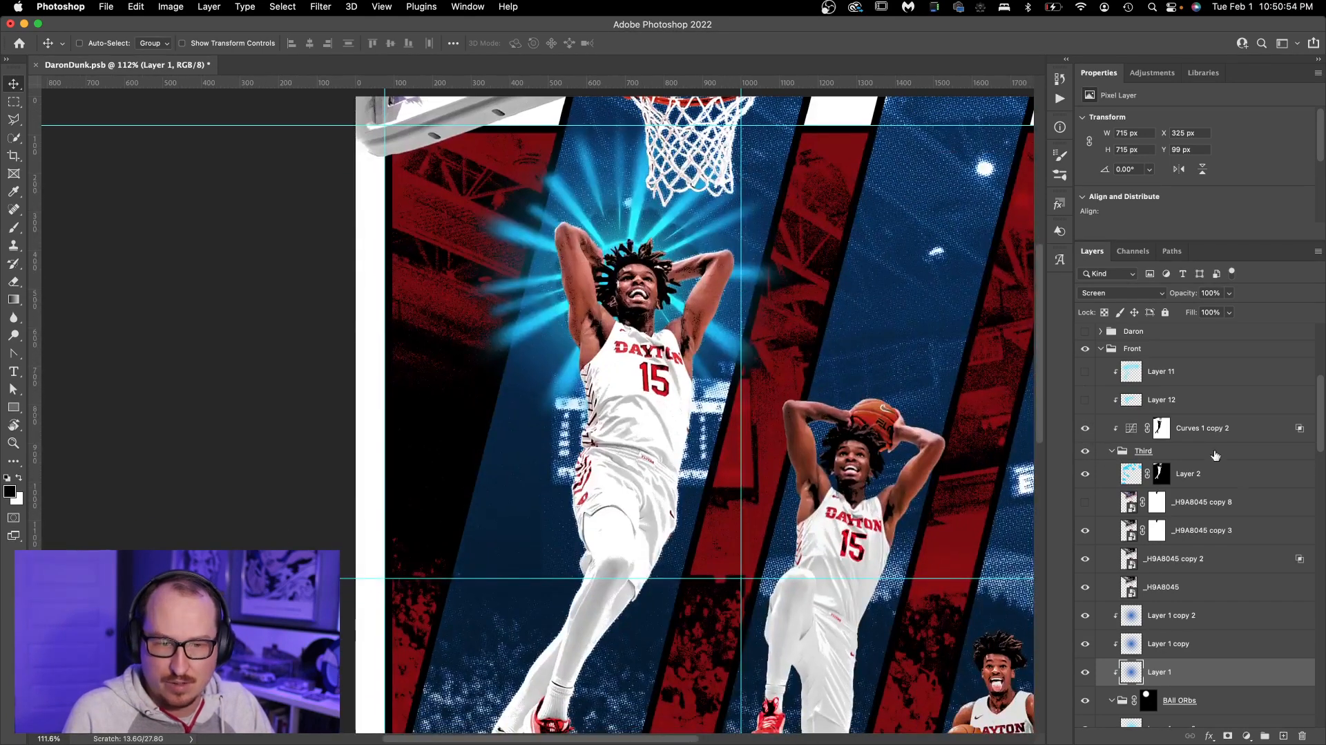
click(1087, 429)
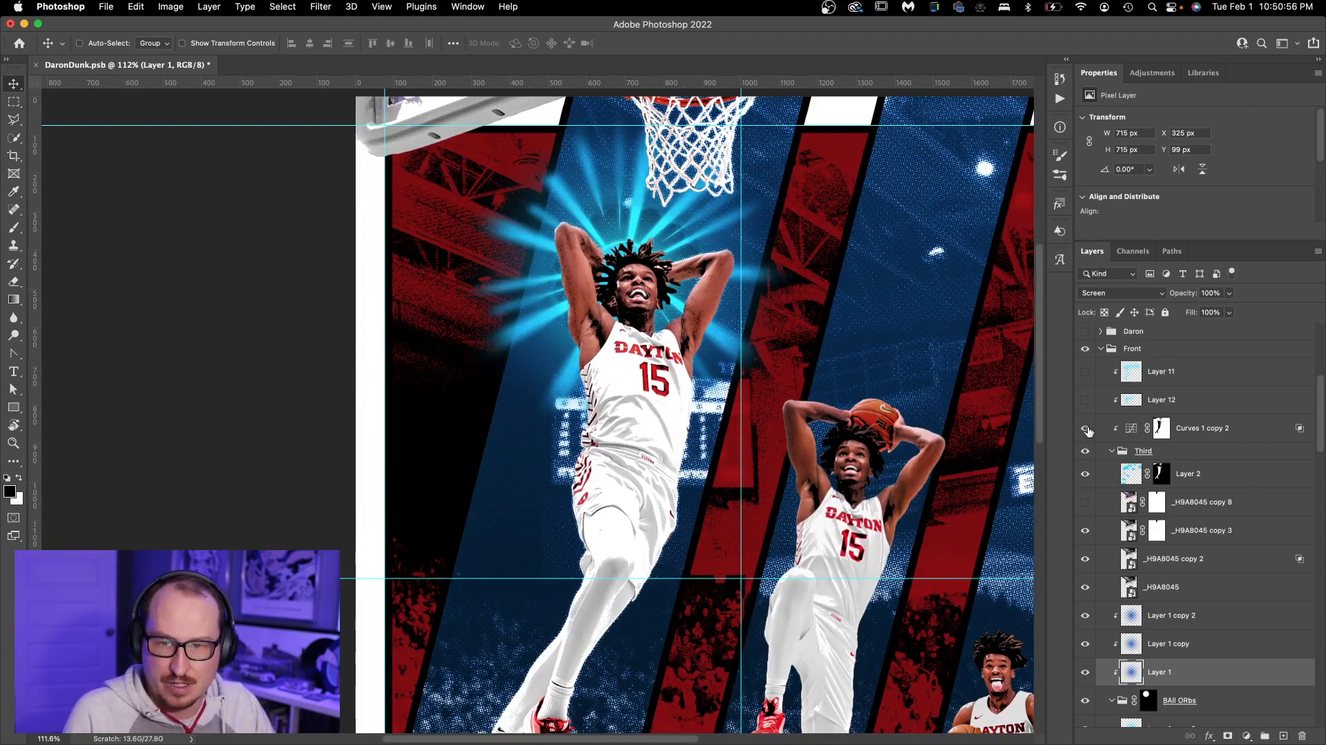
Show the clipped glow layers Layer 12 and Layer 11 at the top of the Front group
key(z)
drag(689, 248, 782, 277)
click(1138, 406)
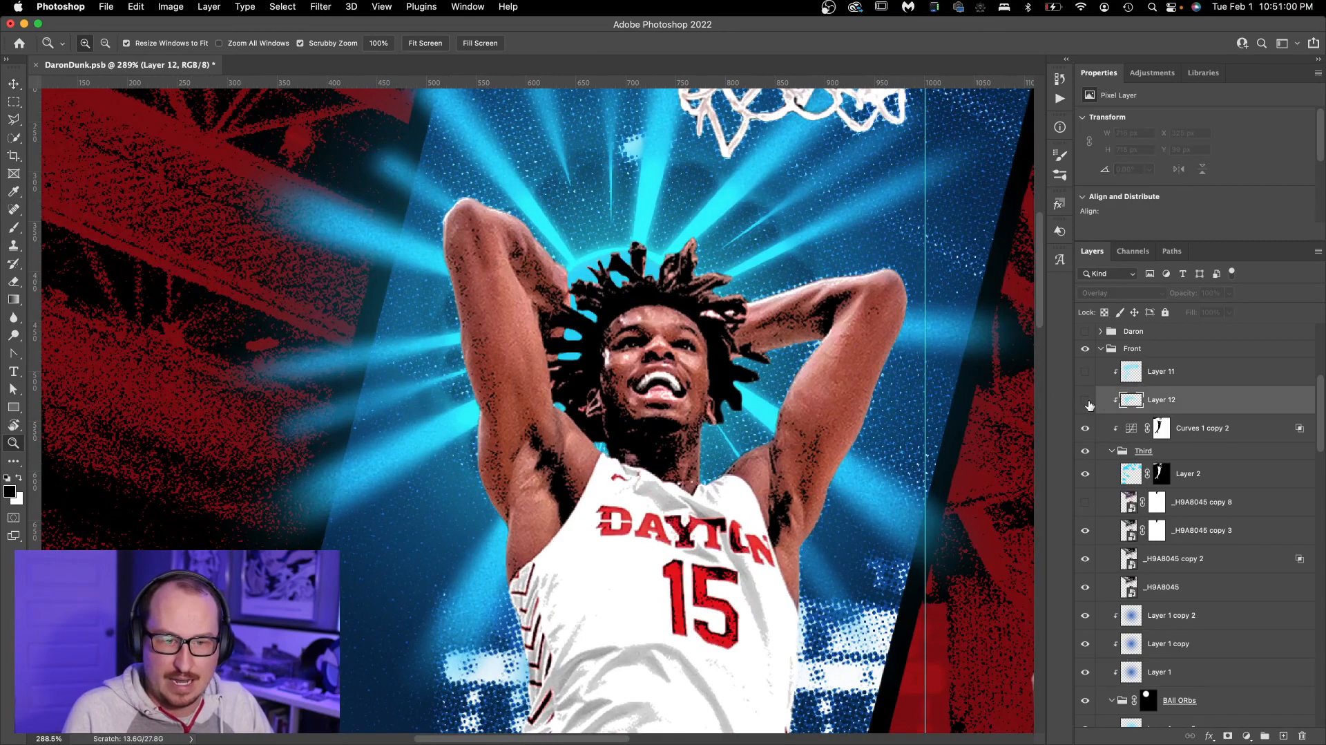
click(1085, 404)
click(1141, 376)
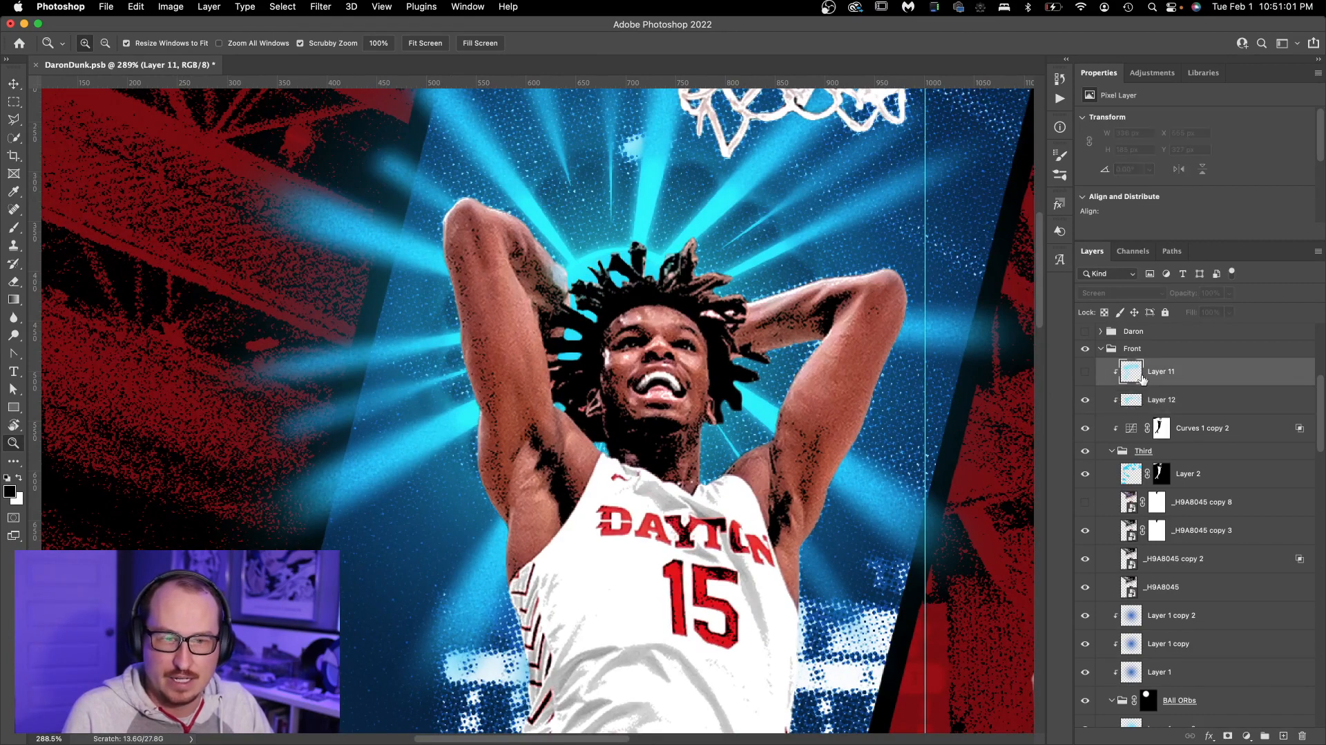
click(1087, 373)
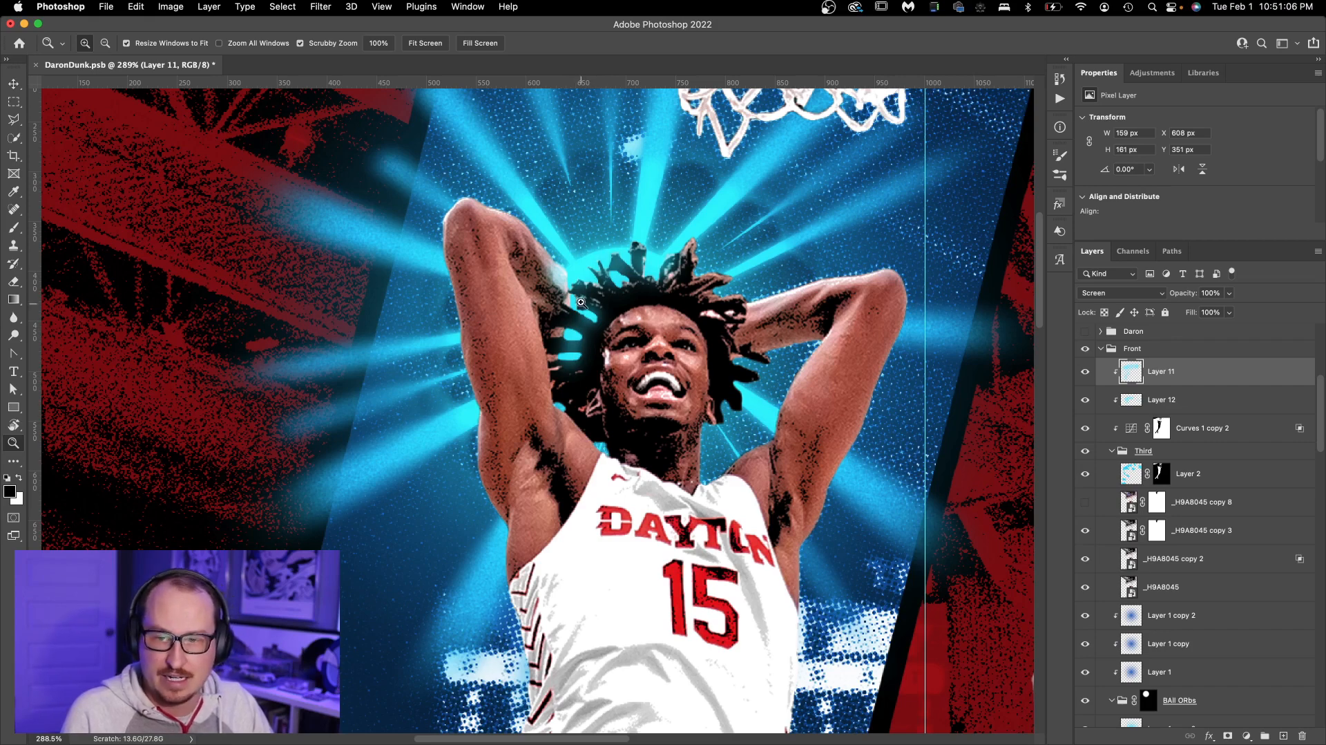
Collapse the Front group, and show Ellipse 3, Layer 4, Layer 4 copy and Layer 4 copy 2 in the Second group
drag(731, 290, 632, 296)
drag(807, 330, 617, 233)
key(v)
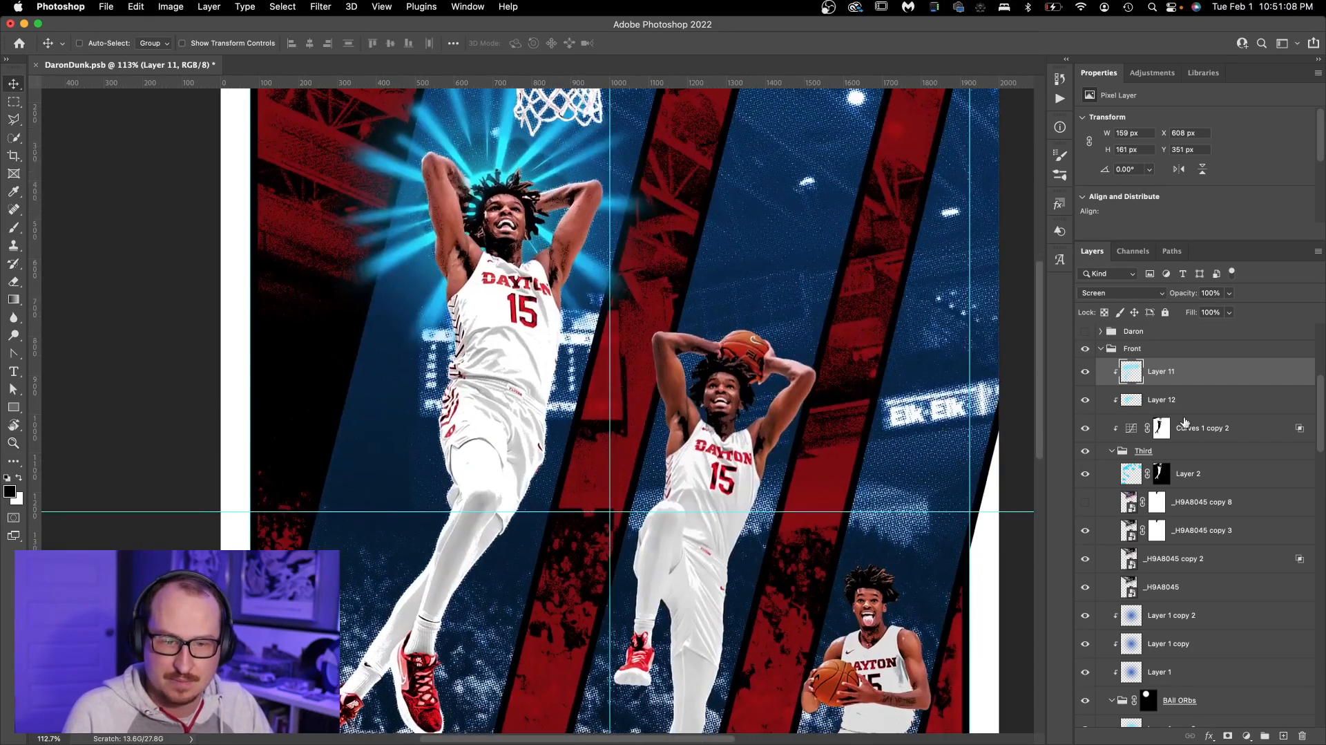
click(1101, 350)
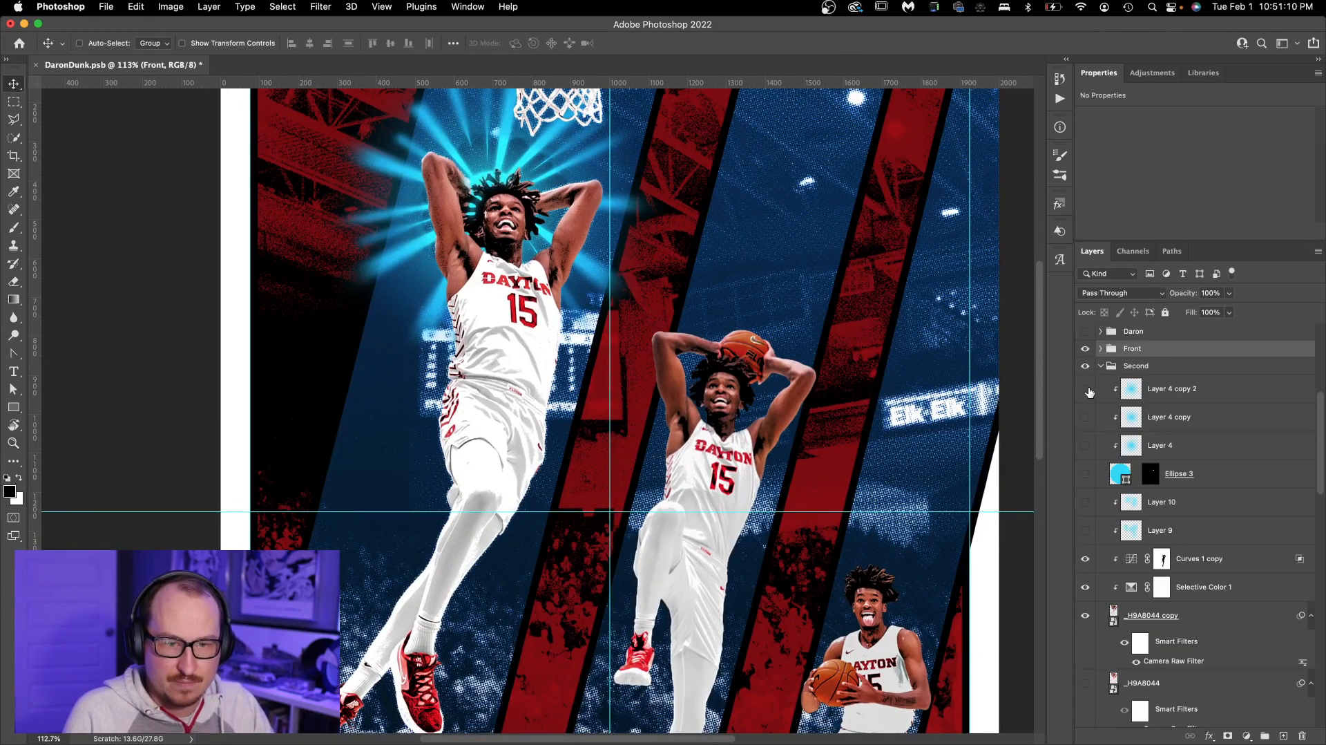
click(1085, 447)
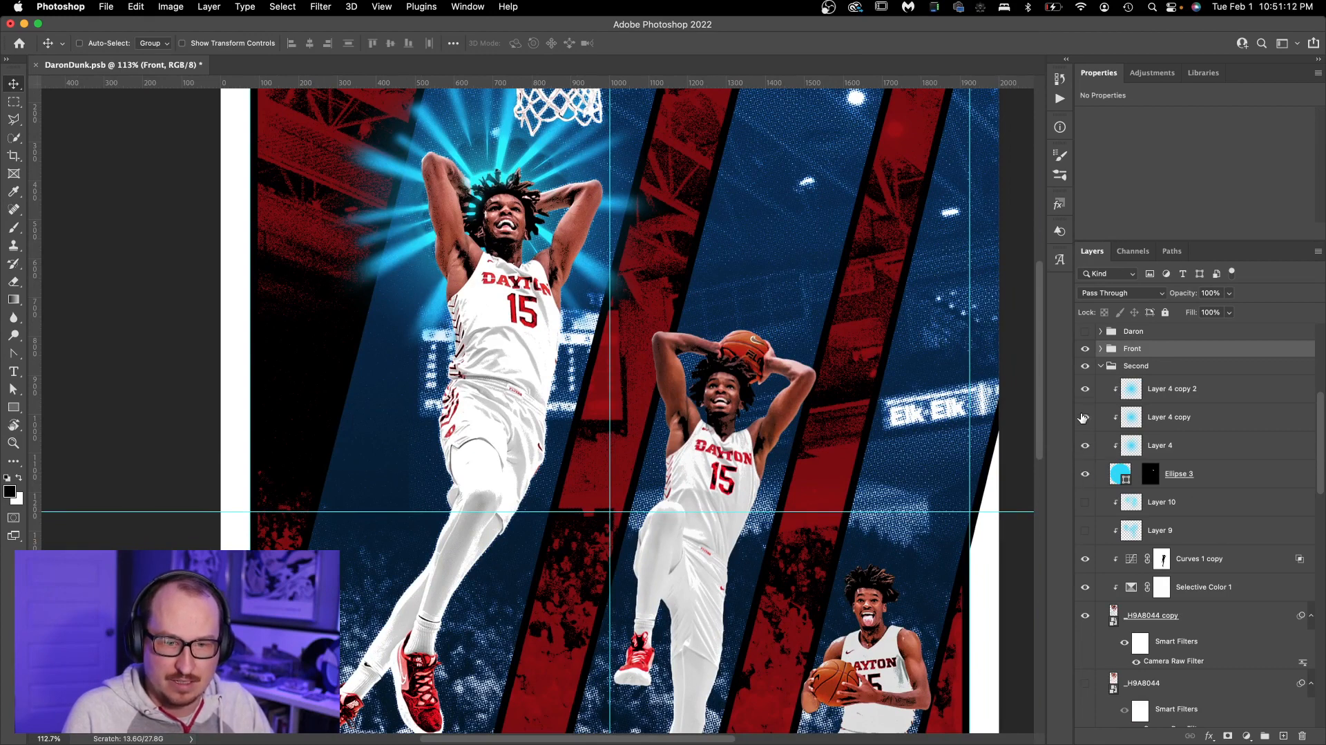
Show the clipped Layer 9 and Layer 10 above the middle player in the Second group, and inspect the ball's glow up close
click(1084, 417)
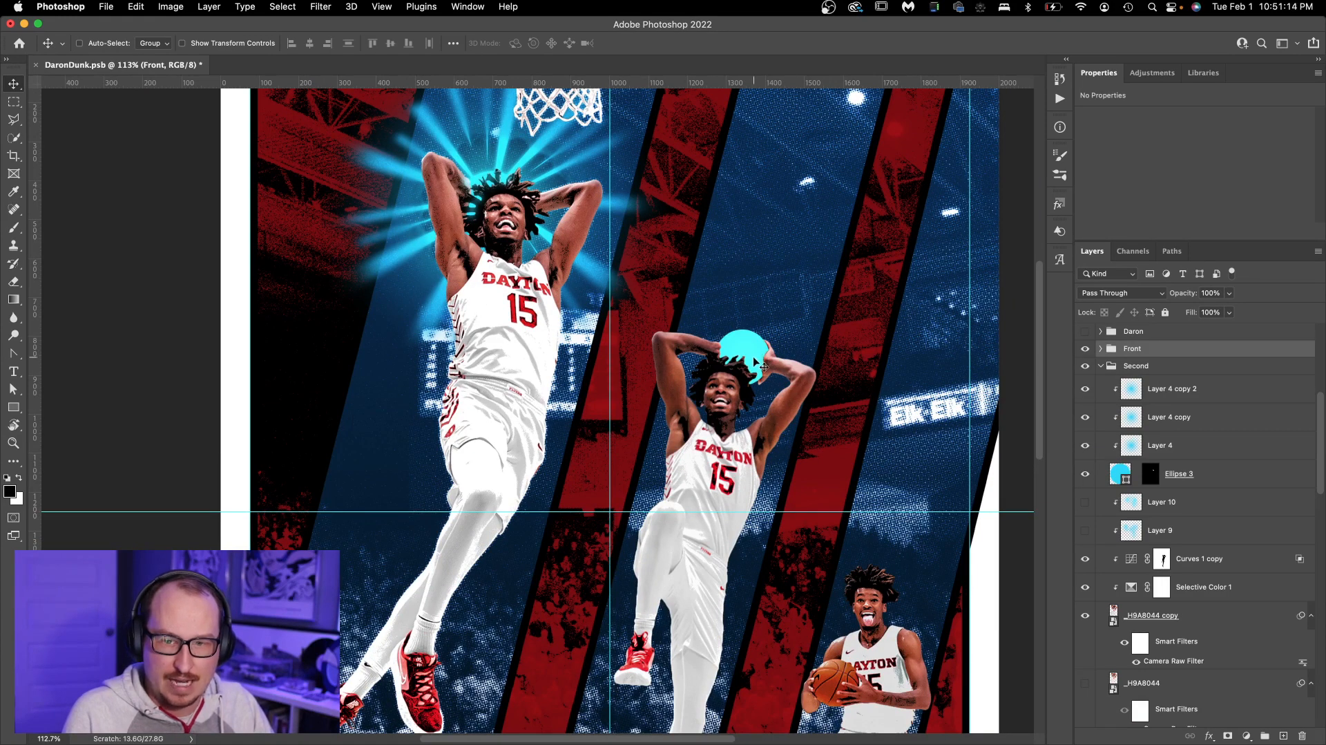
click(1085, 531)
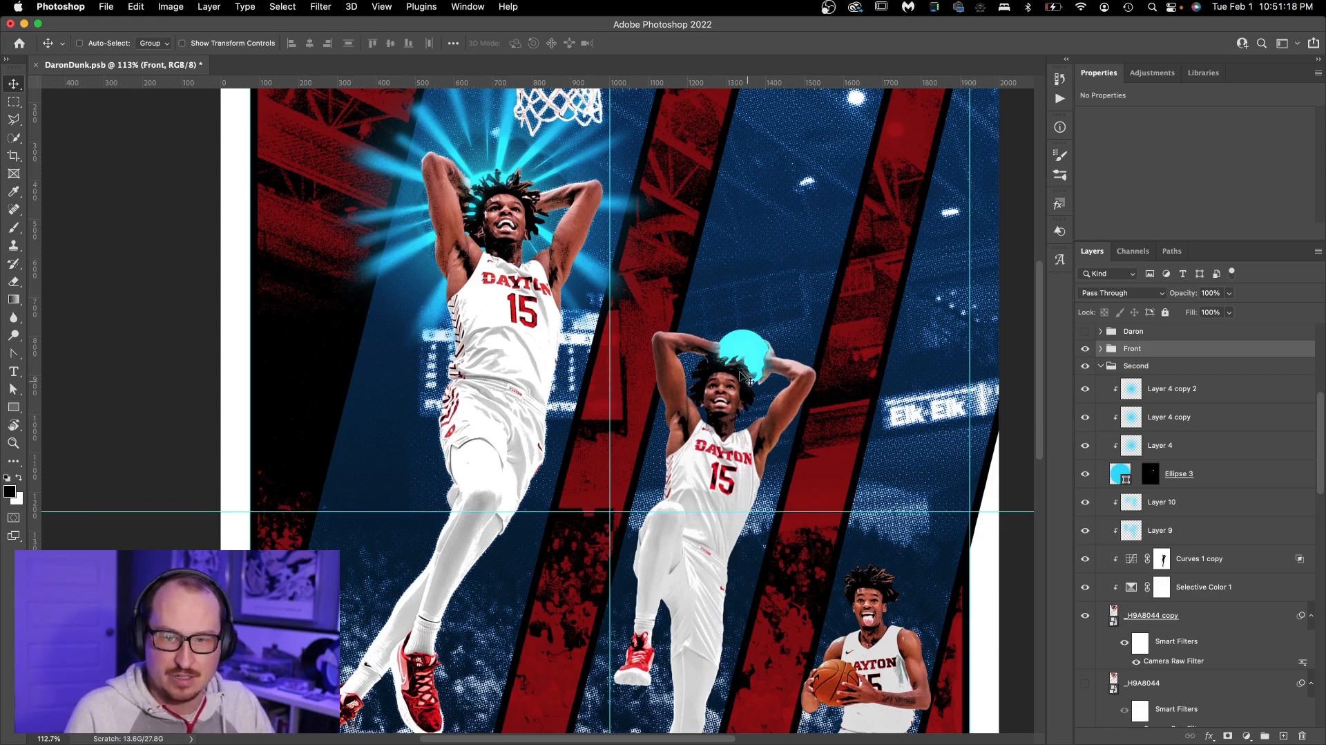
scroll(815, 433, up, 5)
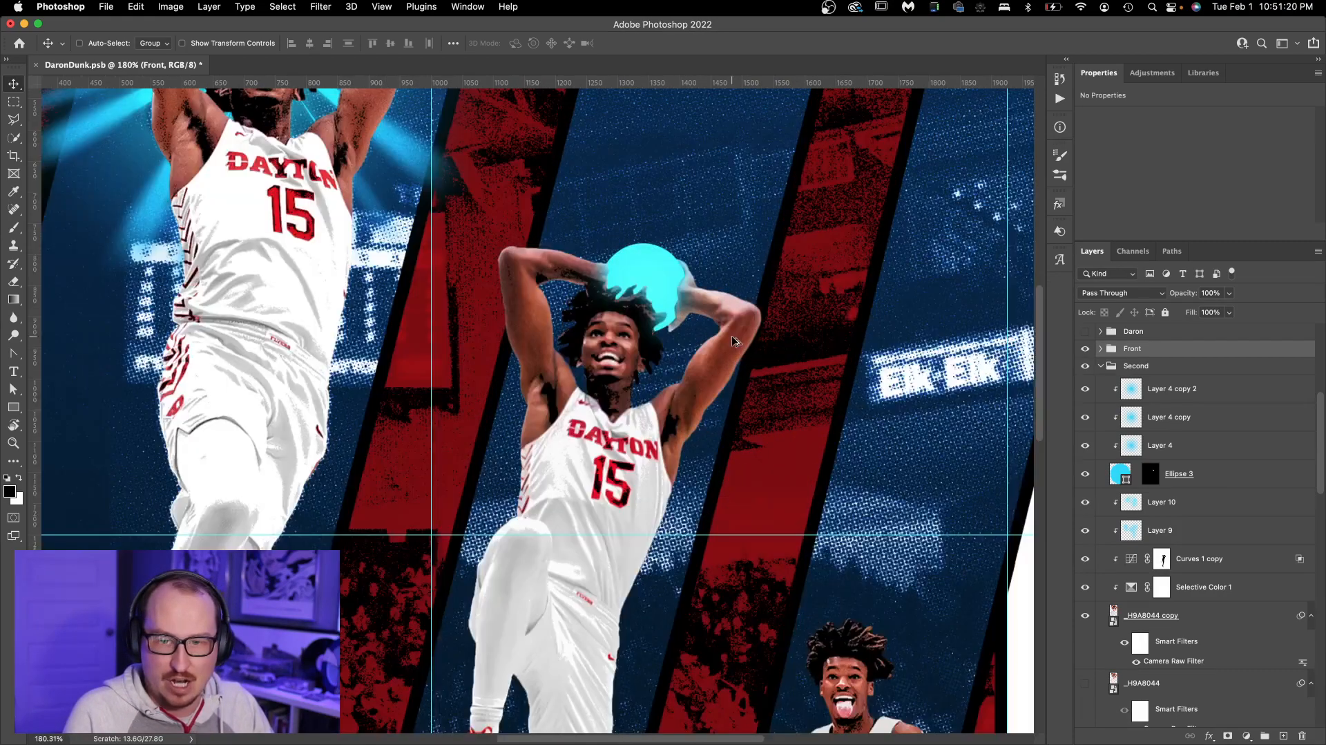
scroll(1139, 535, down, 3)
scroll(1116, 582, up, 4)
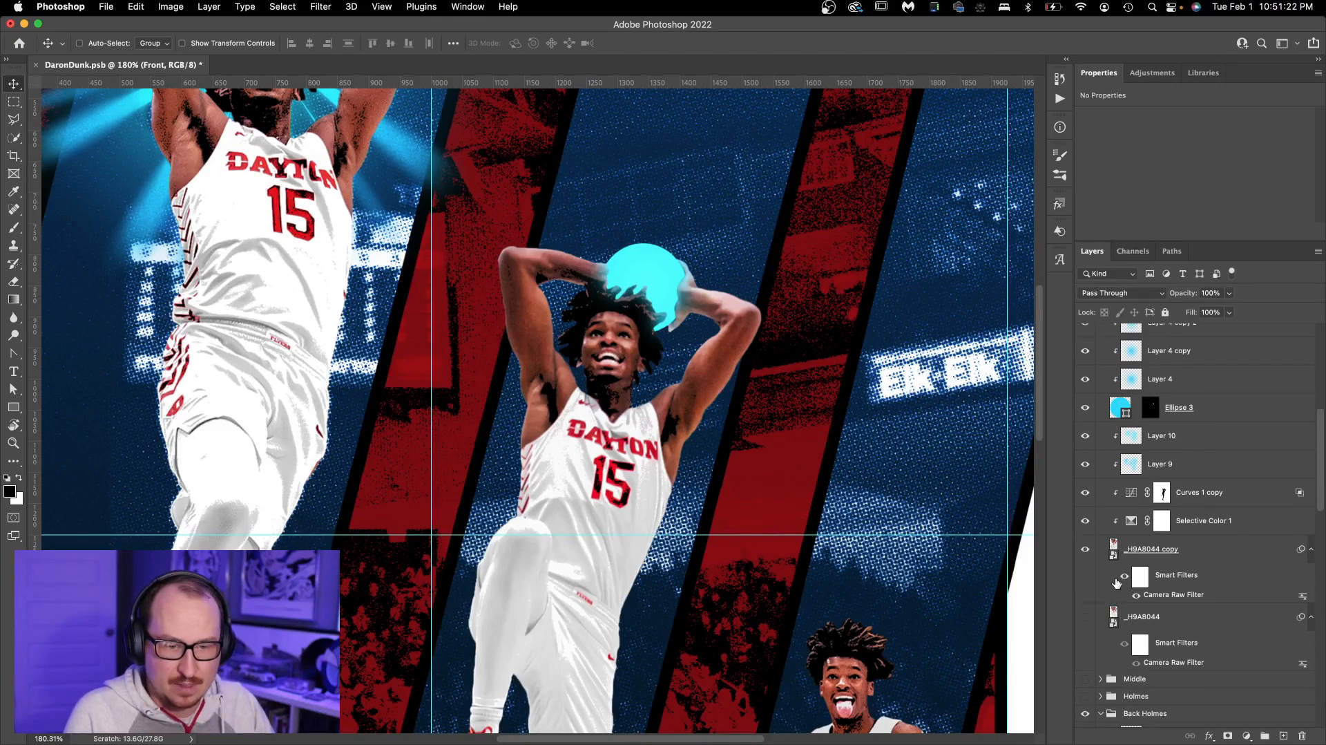
Show and expand the Middle group, and view its ray burst around the middle player's ball
scroll(1115, 552, down, 5)
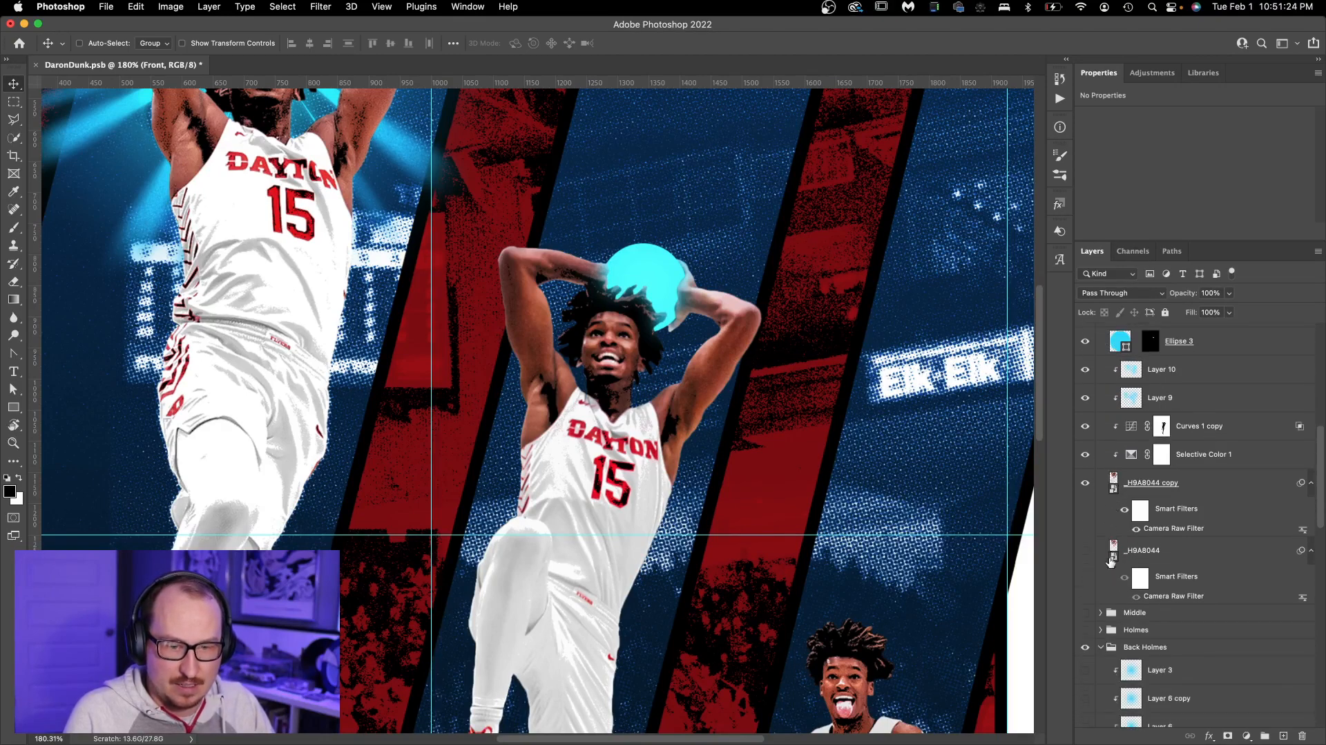
click(1101, 613)
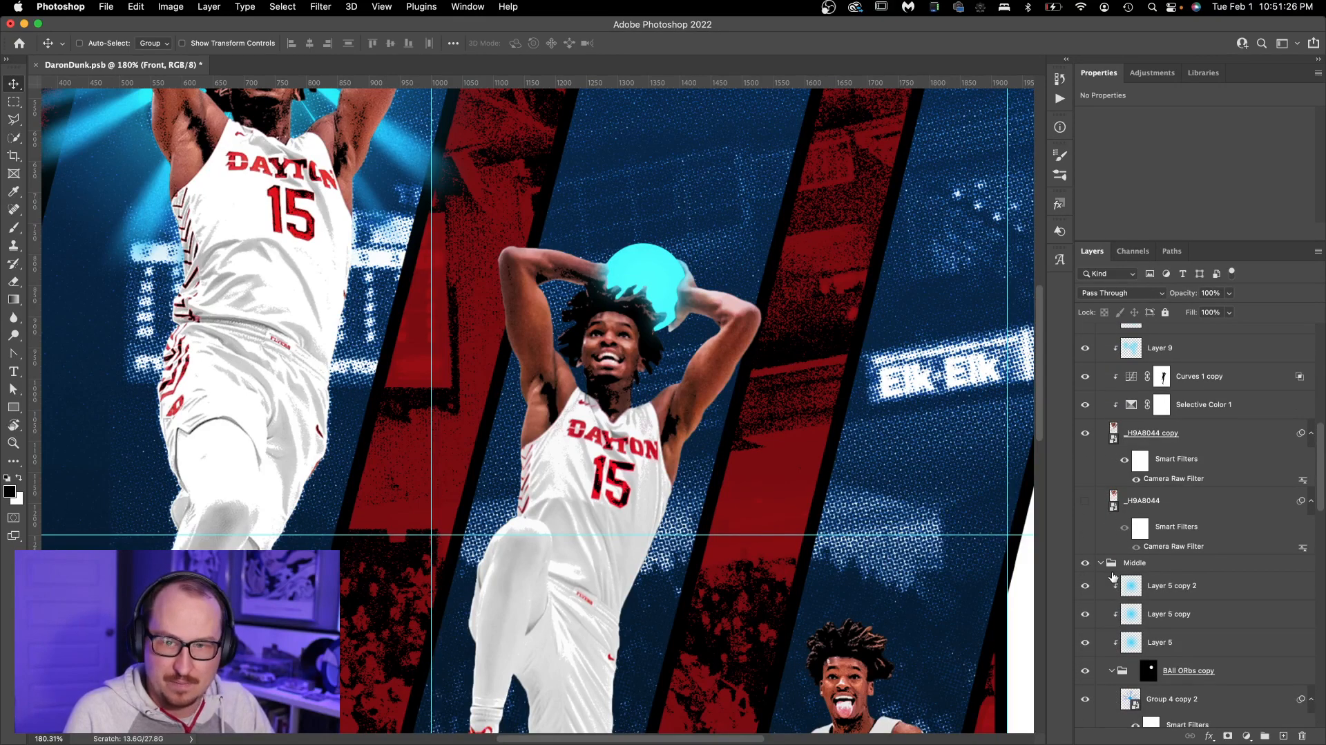
drag(610, 222, 697, 379)
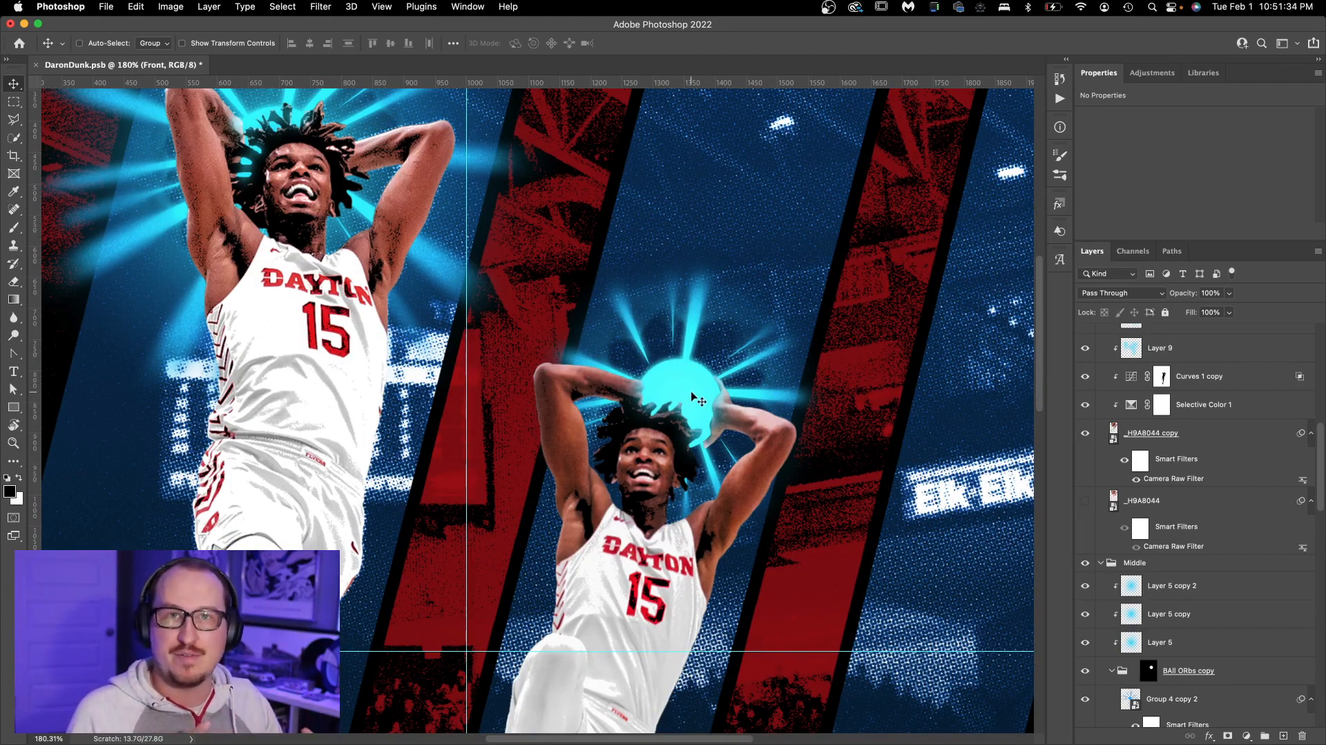
scroll(691, 395, down, 3)
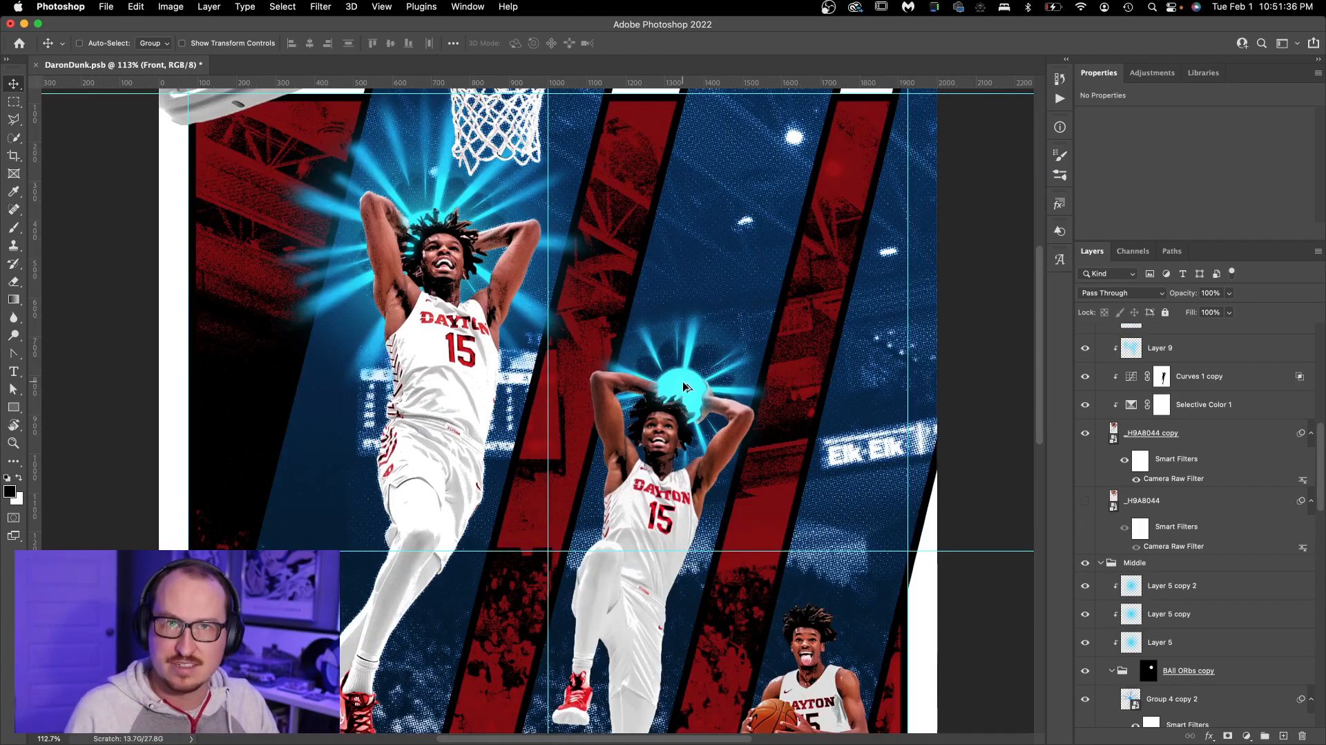
scroll(596, 297, down, 2)
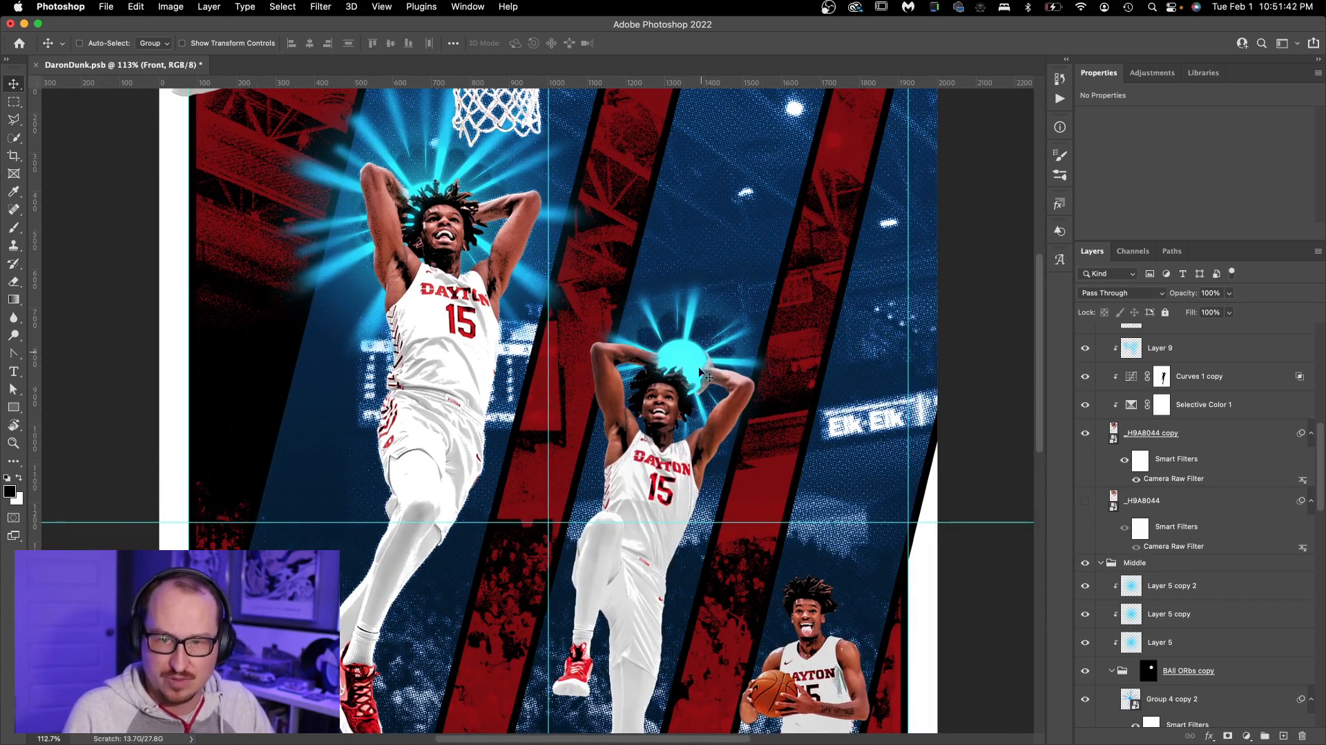
scroll(759, 565, down, 5)
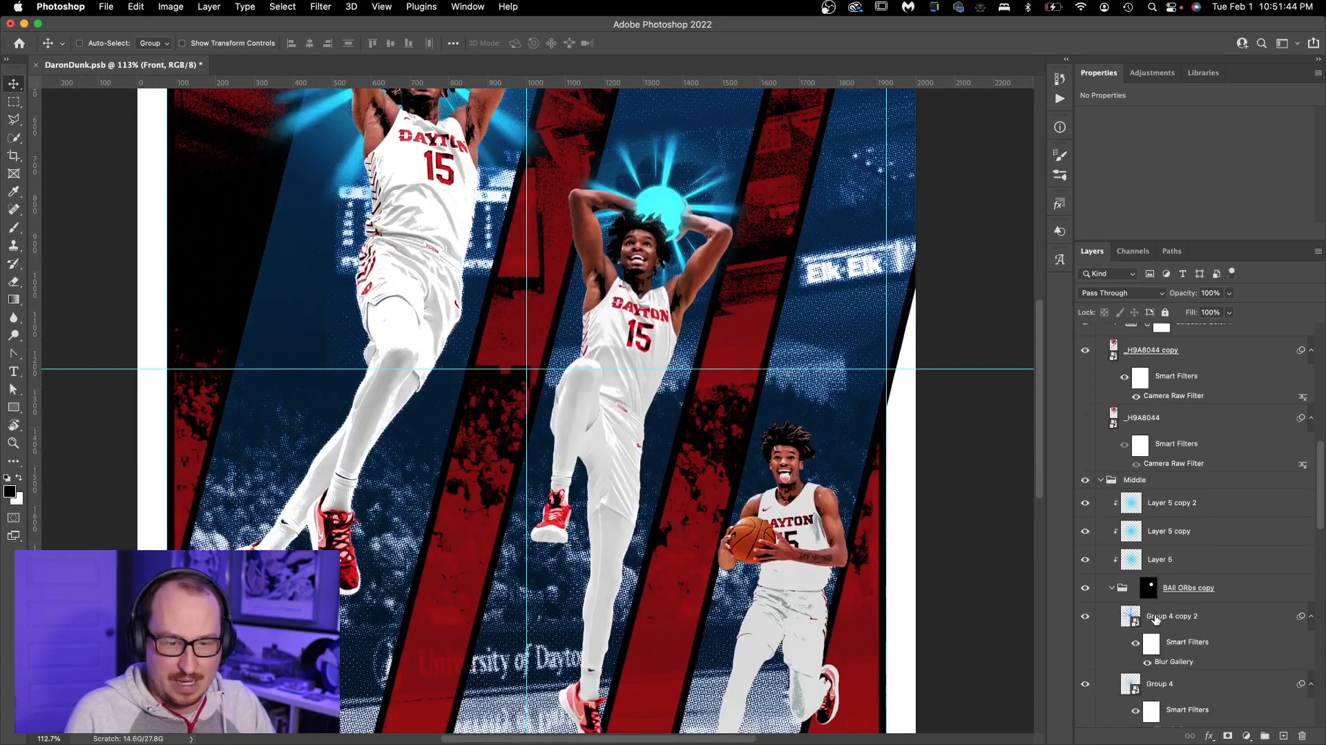
Select the _H9A8041 copy 2 player layer and show its clipped Selective Color 1 copy and Curves 1 adjustments
right_click(757, 541)
click(759, 541)
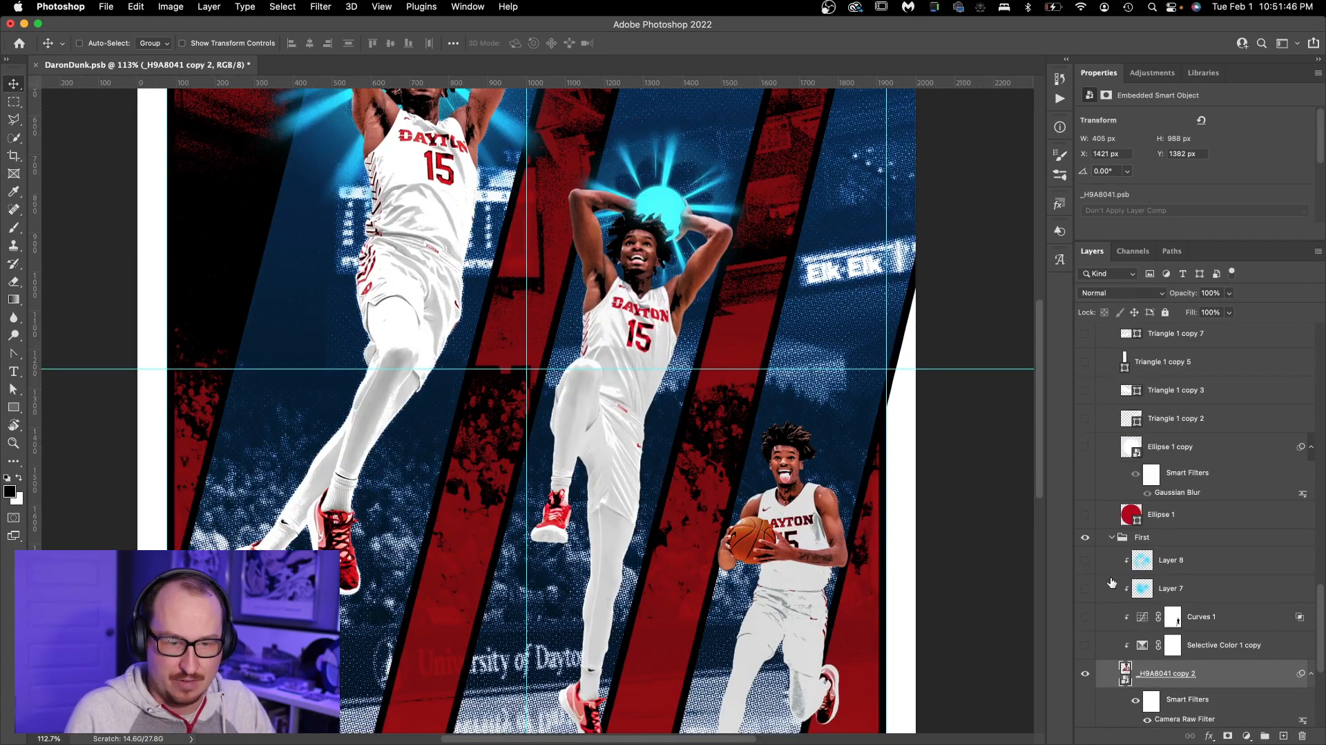
click(1085, 630)
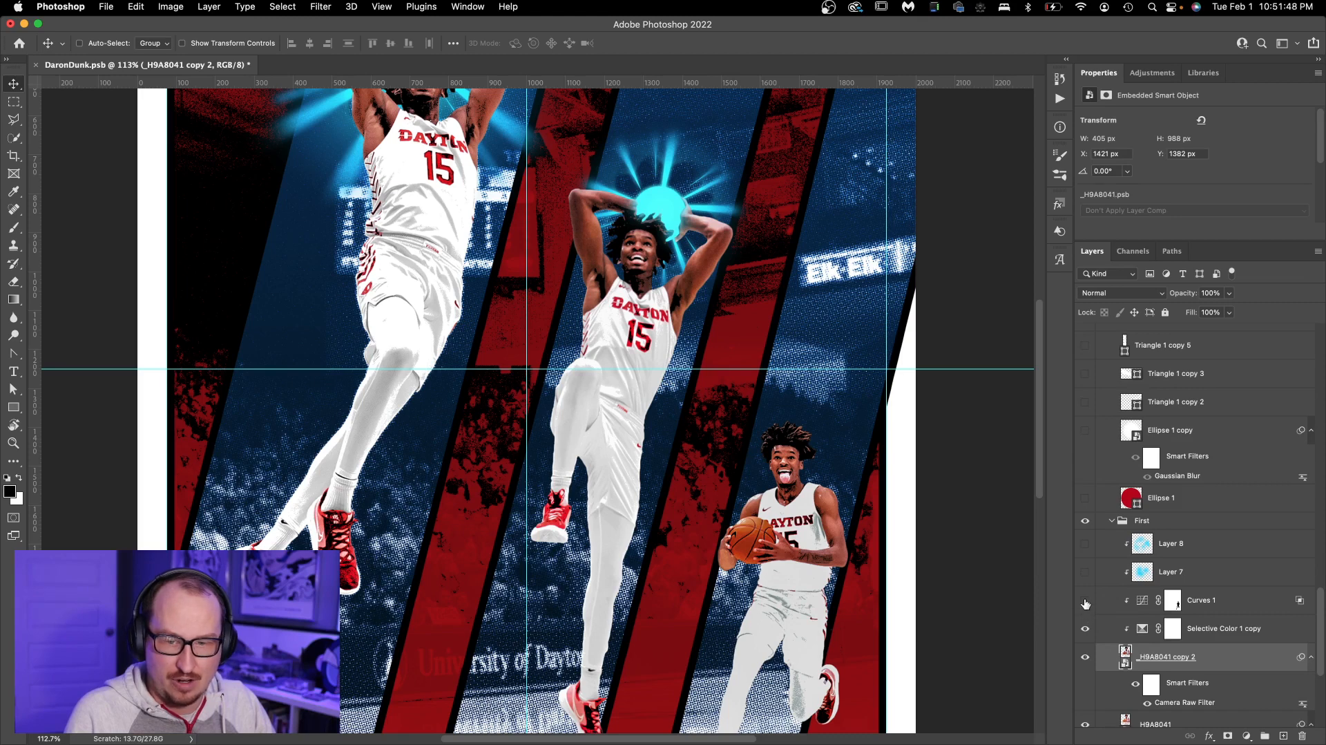
click(1085, 602)
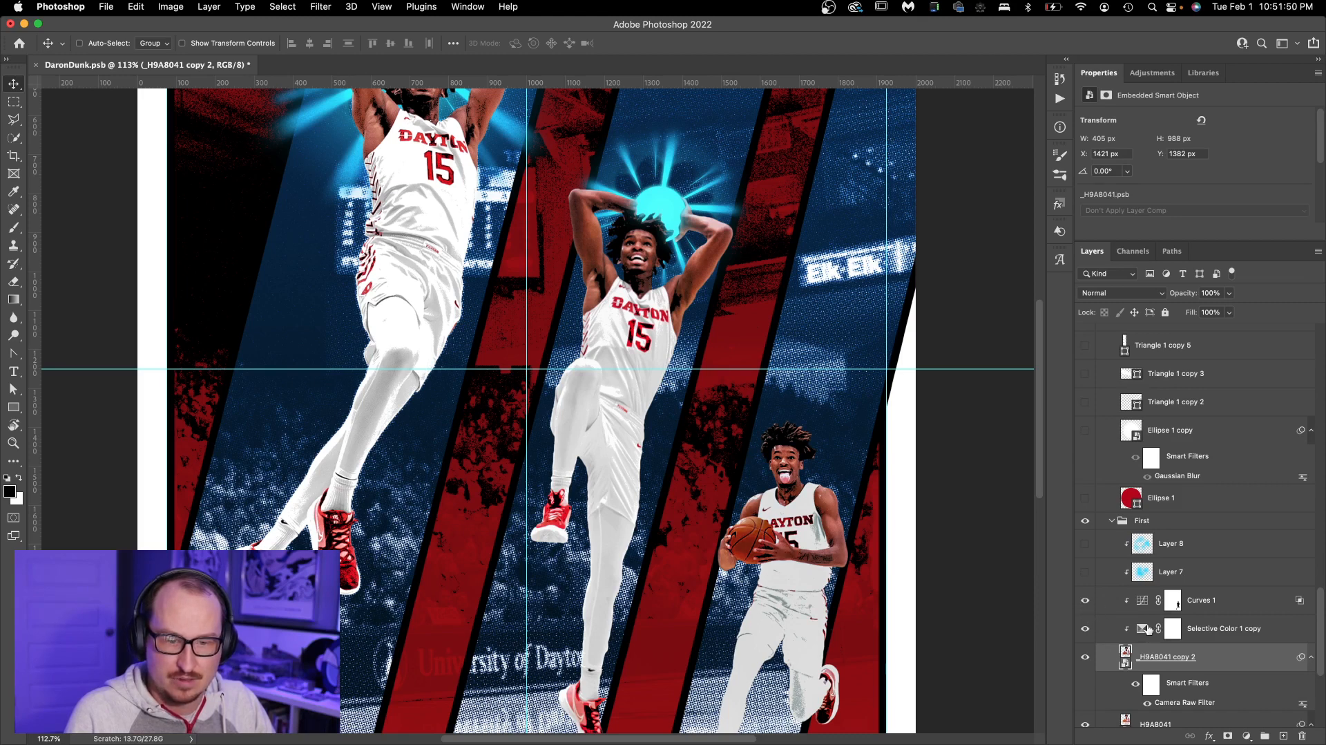
scroll(1100, 593, down, 5)
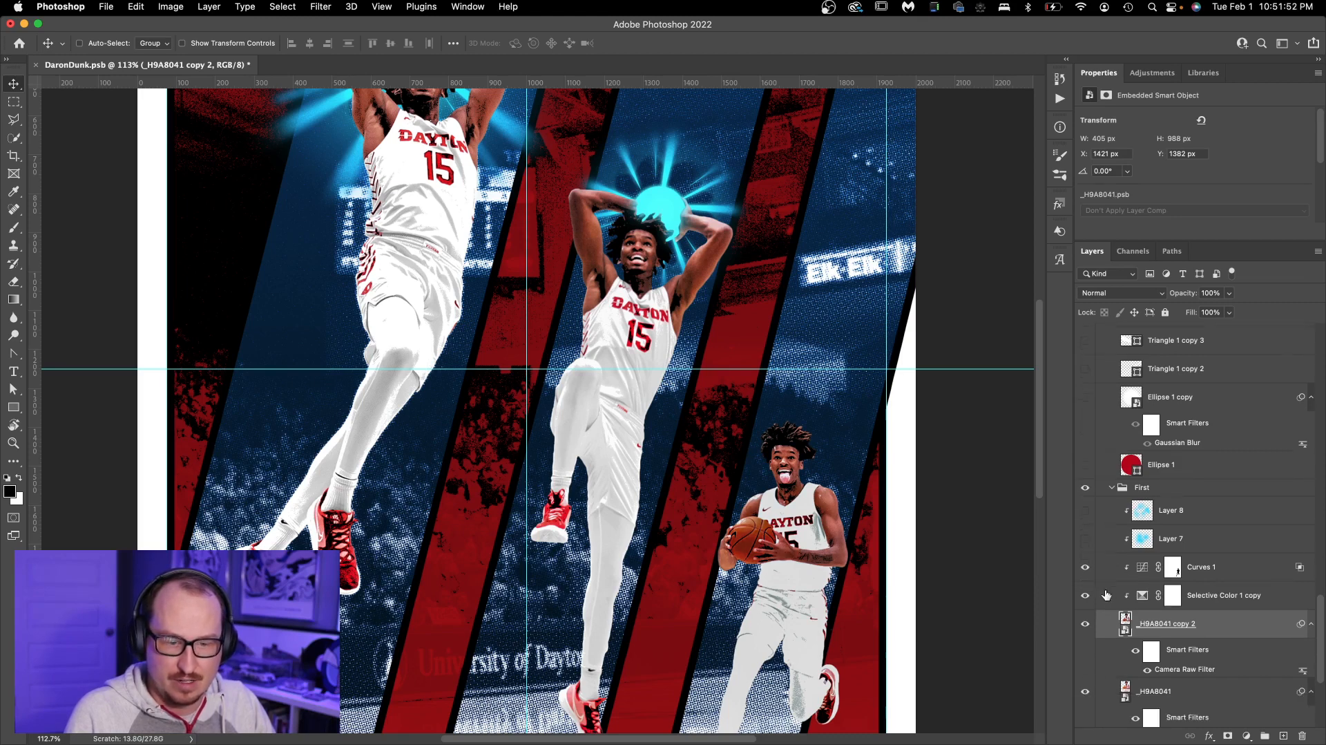
Show the clipped glow layers Layer 7 and Layer 8 at the top of the First group
scroll(1106, 594, up, 6)
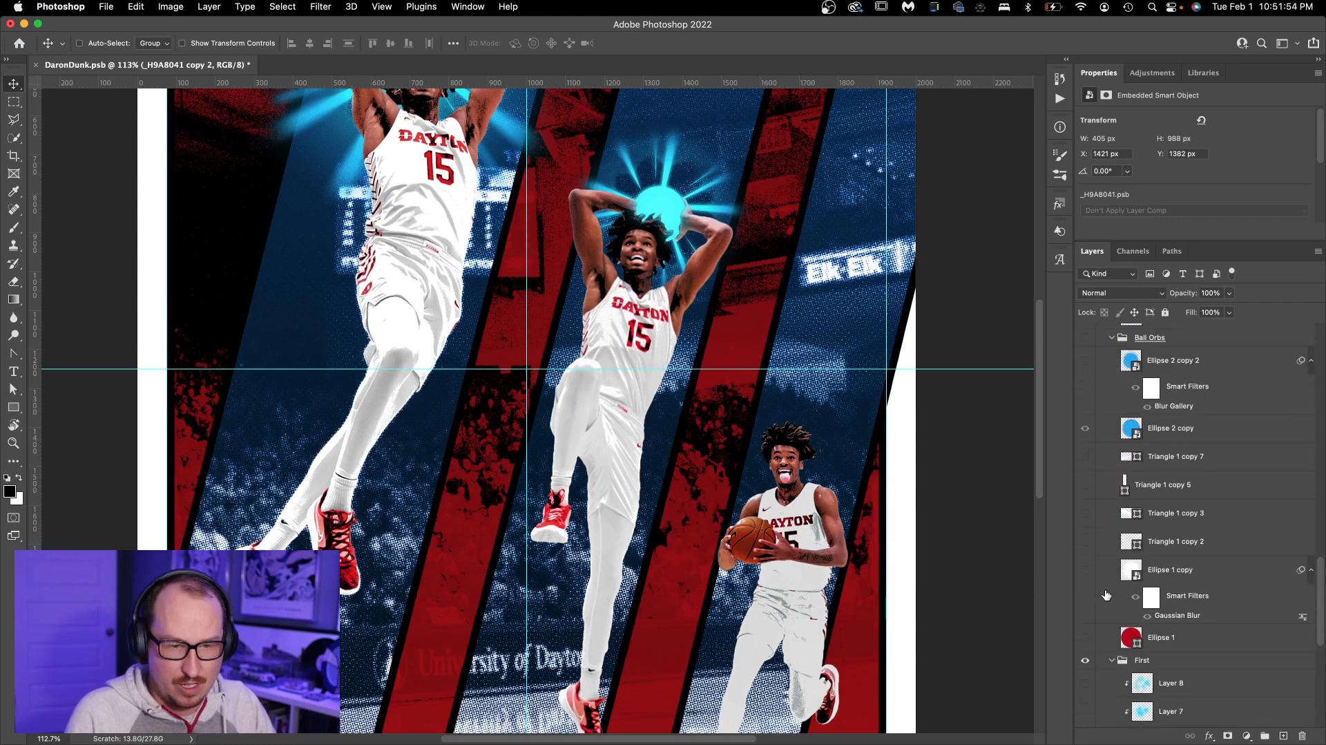
click(1083, 612)
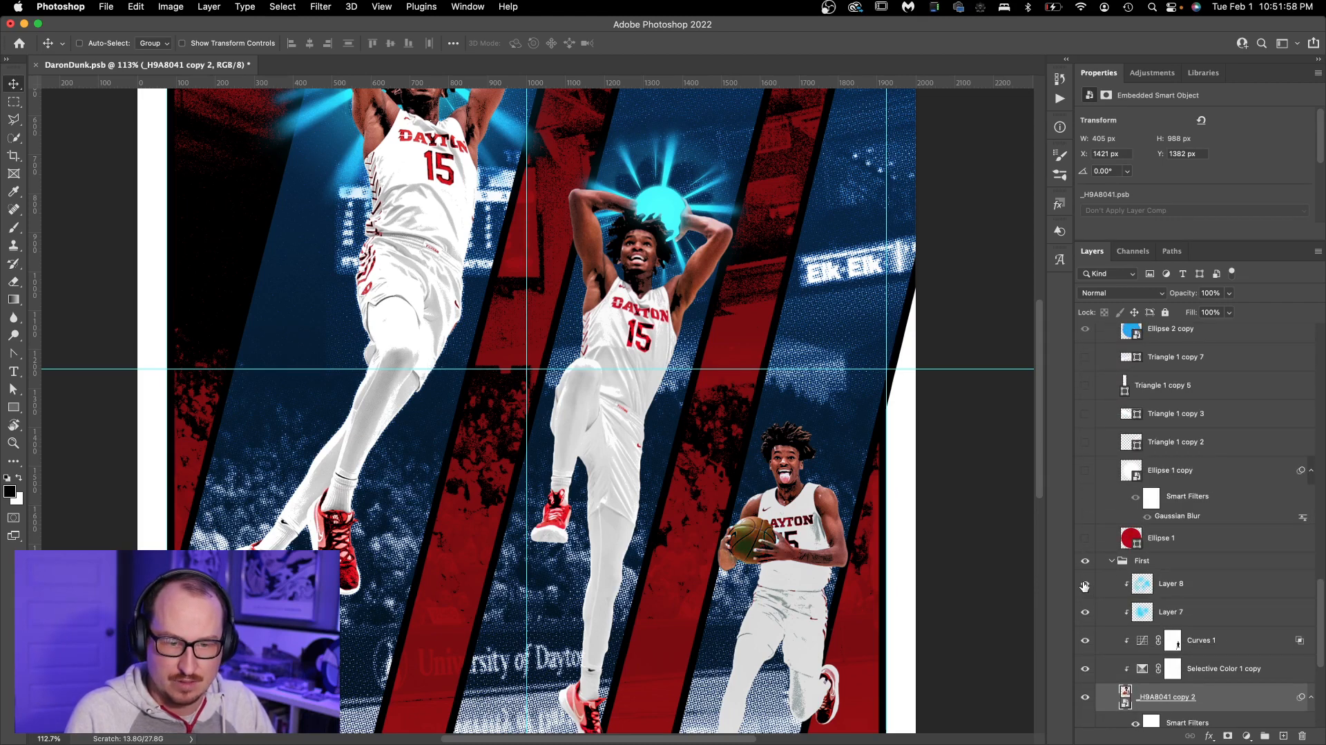
click(1084, 584)
scroll(1133, 597, down, 3)
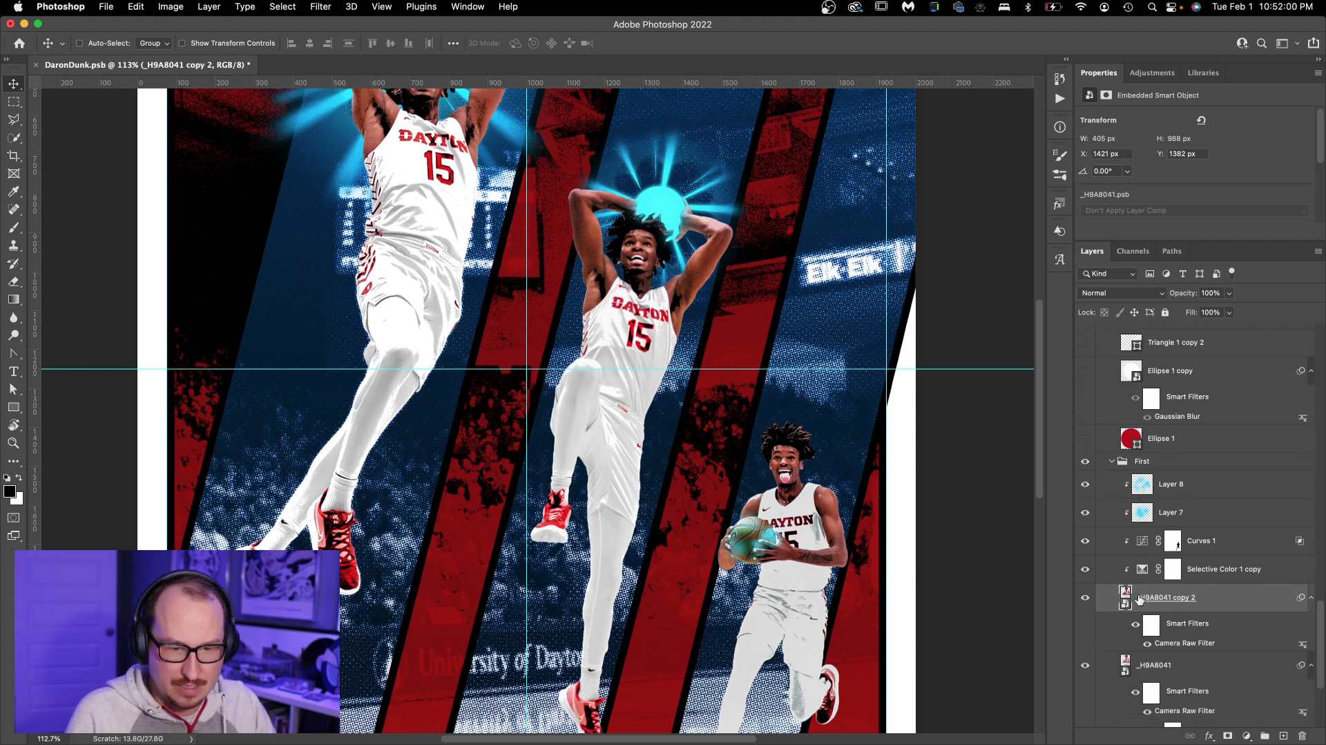
scroll(1139, 598, up, 6)
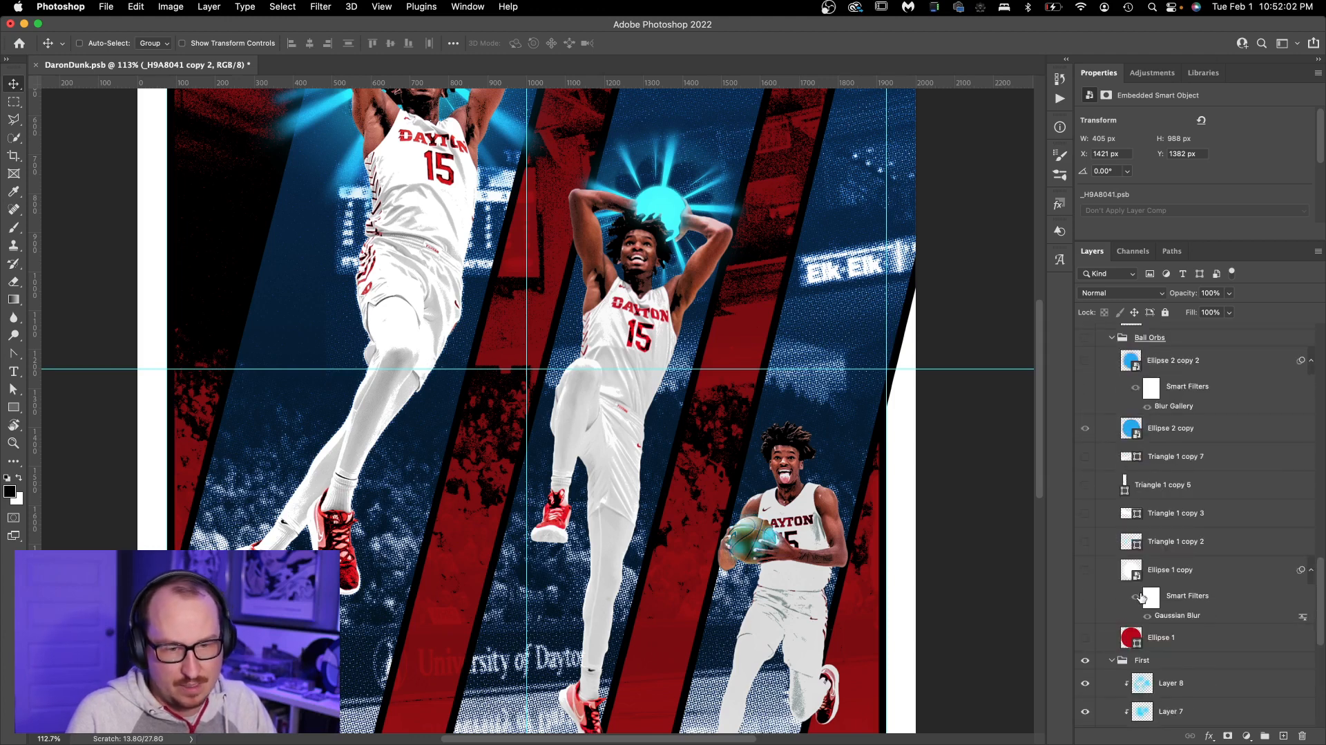
Show the Ball Orbs group and its Ellipse 2 copy and Ellipse 2 copy 2 layers over the running player's ball
click(1086, 571)
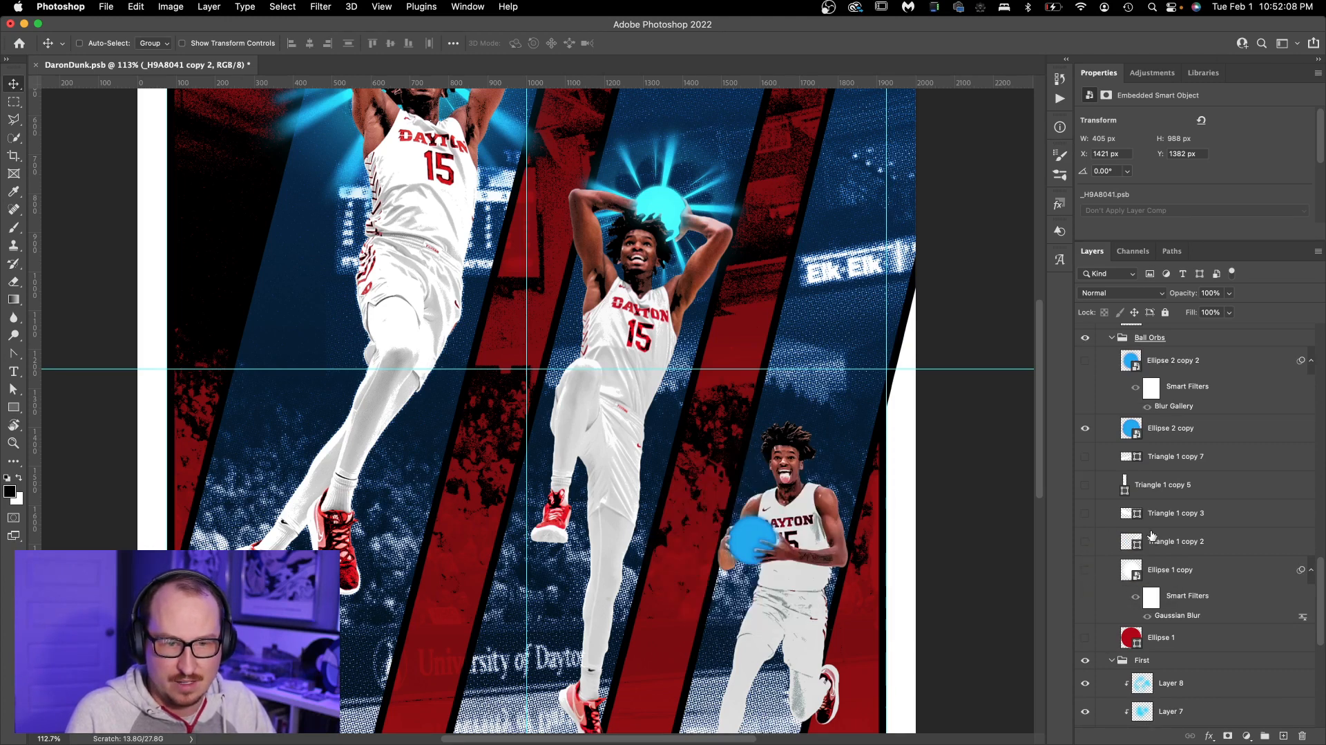
scroll(1152, 535, up, 1)
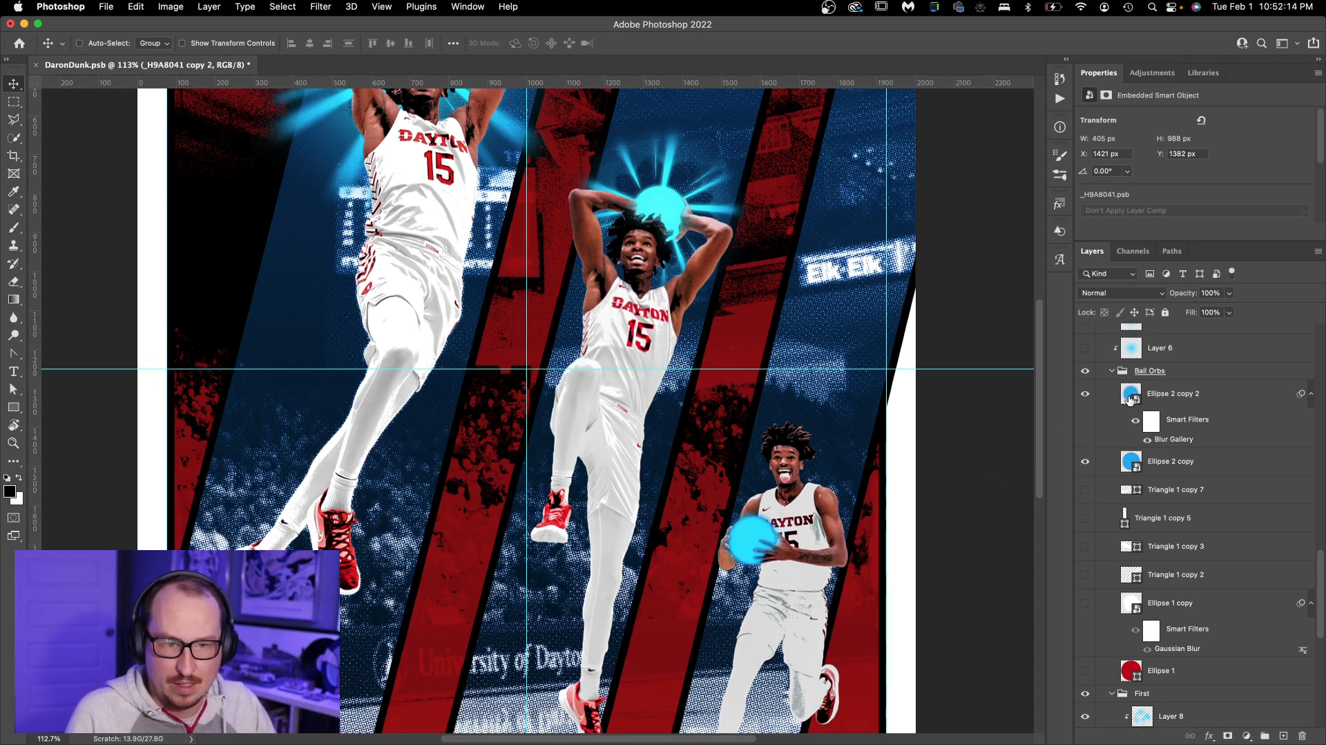
scroll(1131, 399, up, 2)
Open the Ellipse 2 copy 2 smart object, examine its blurred blue circle up close, and close it again
double_click(1129, 461)
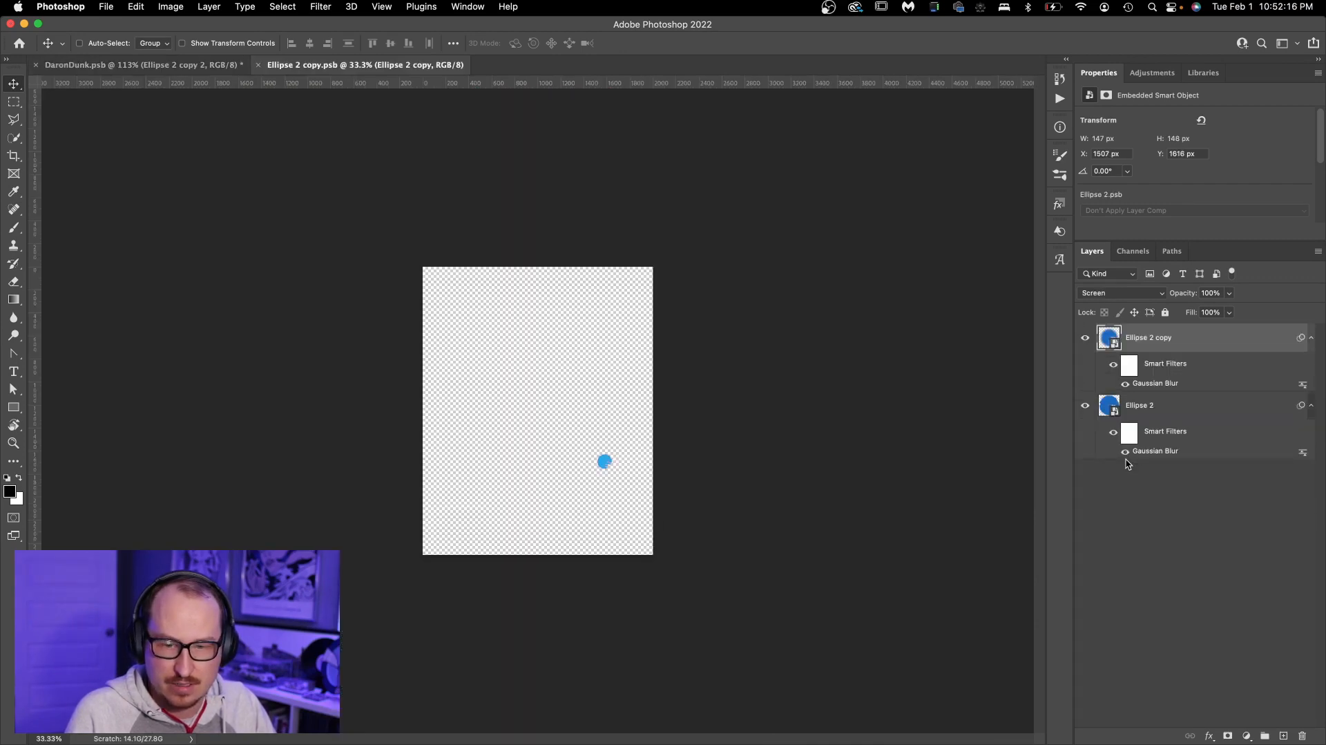
key(z)
drag(605, 461, 684, 528)
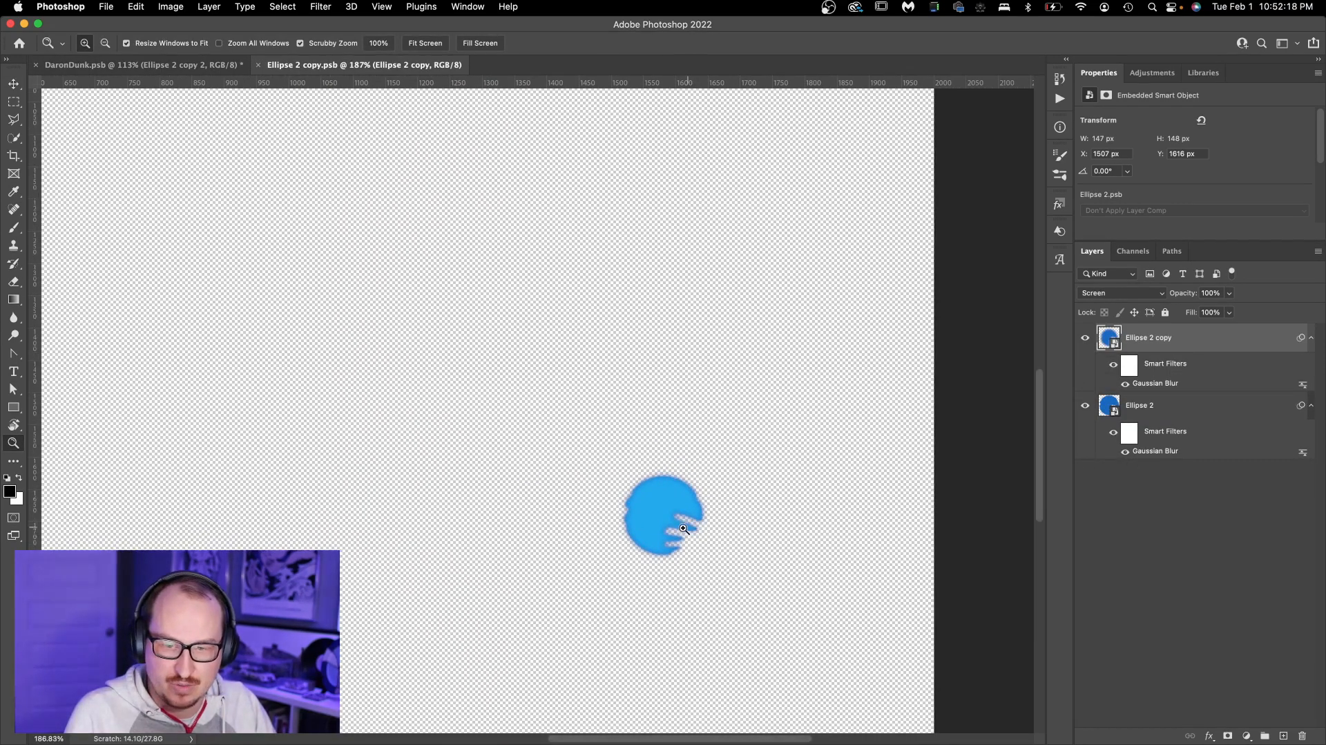
key(super+w)
Show the clipped glow layers Layer 6, Layer 6 copy and Layer 3 above the Ball Orbs group
scroll(1123, 452, up, 2)
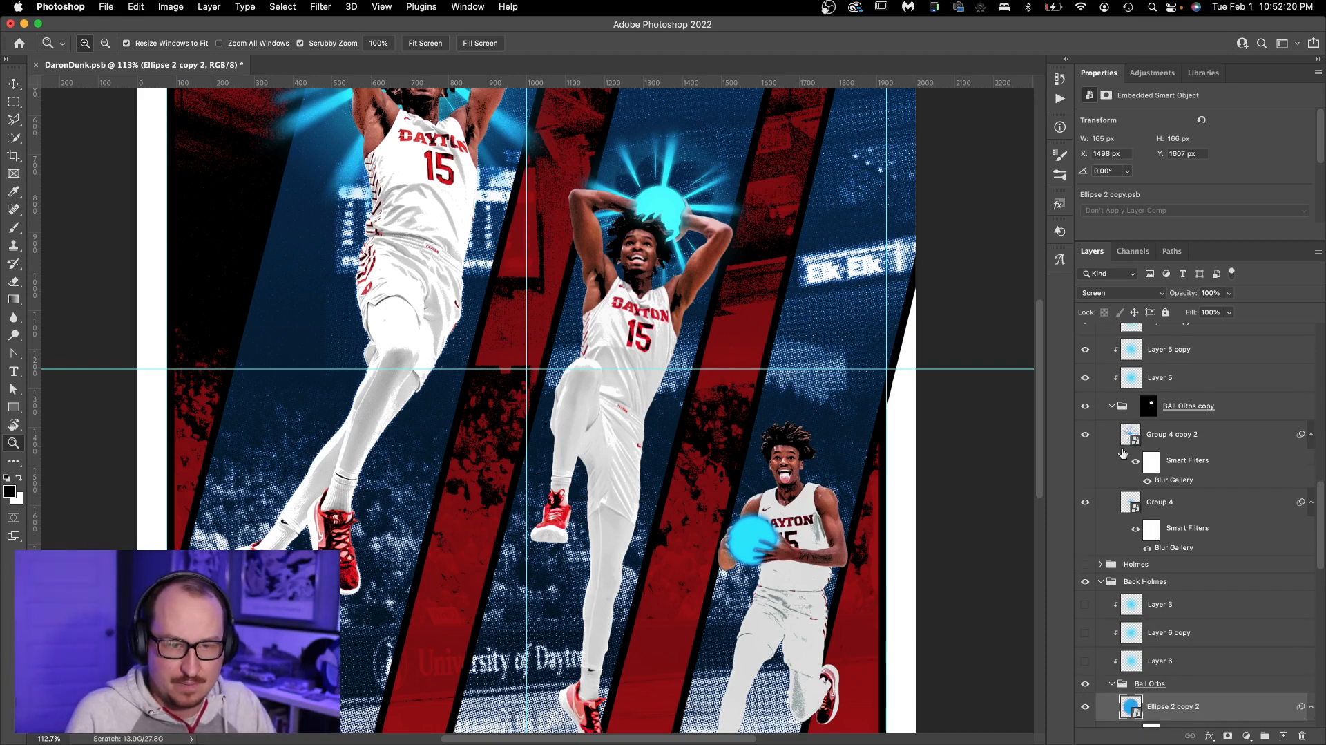
scroll(1123, 454, down, 2)
drag(1085, 611, 1086, 554)
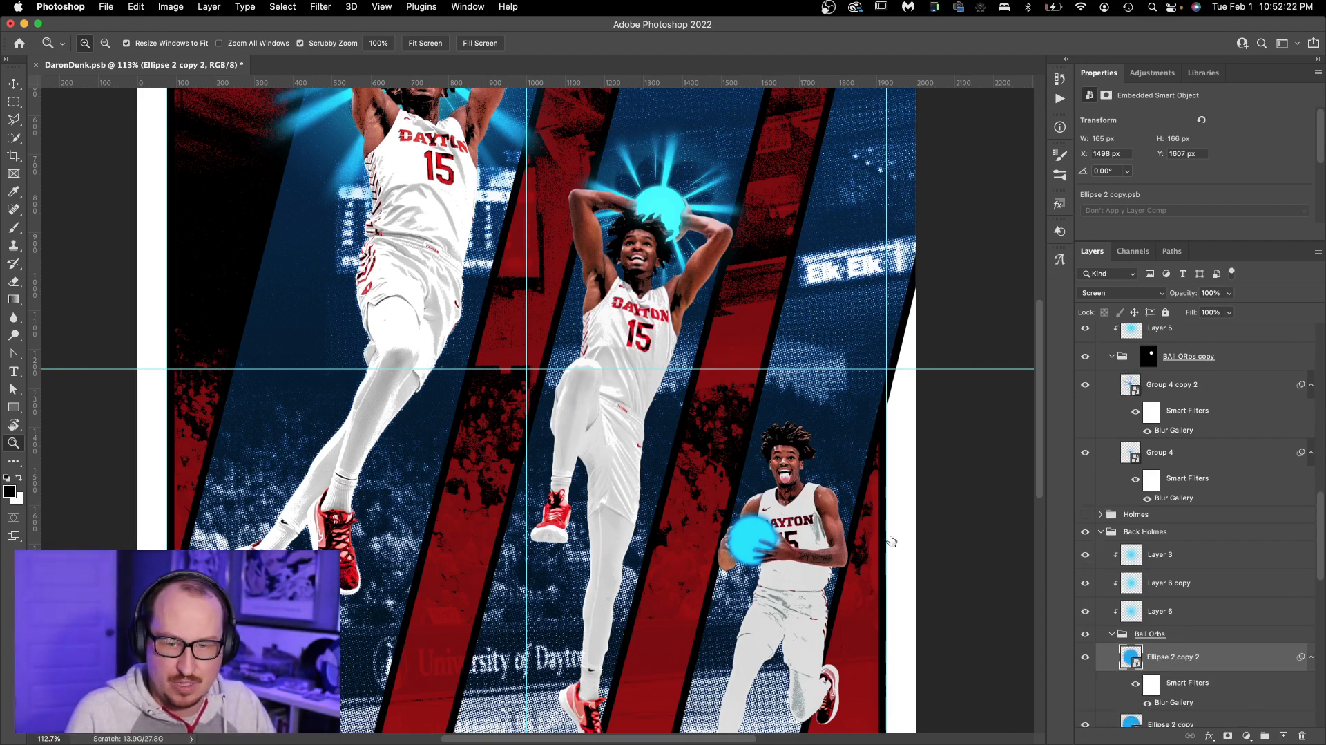
scroll(753, 539, right, 4)
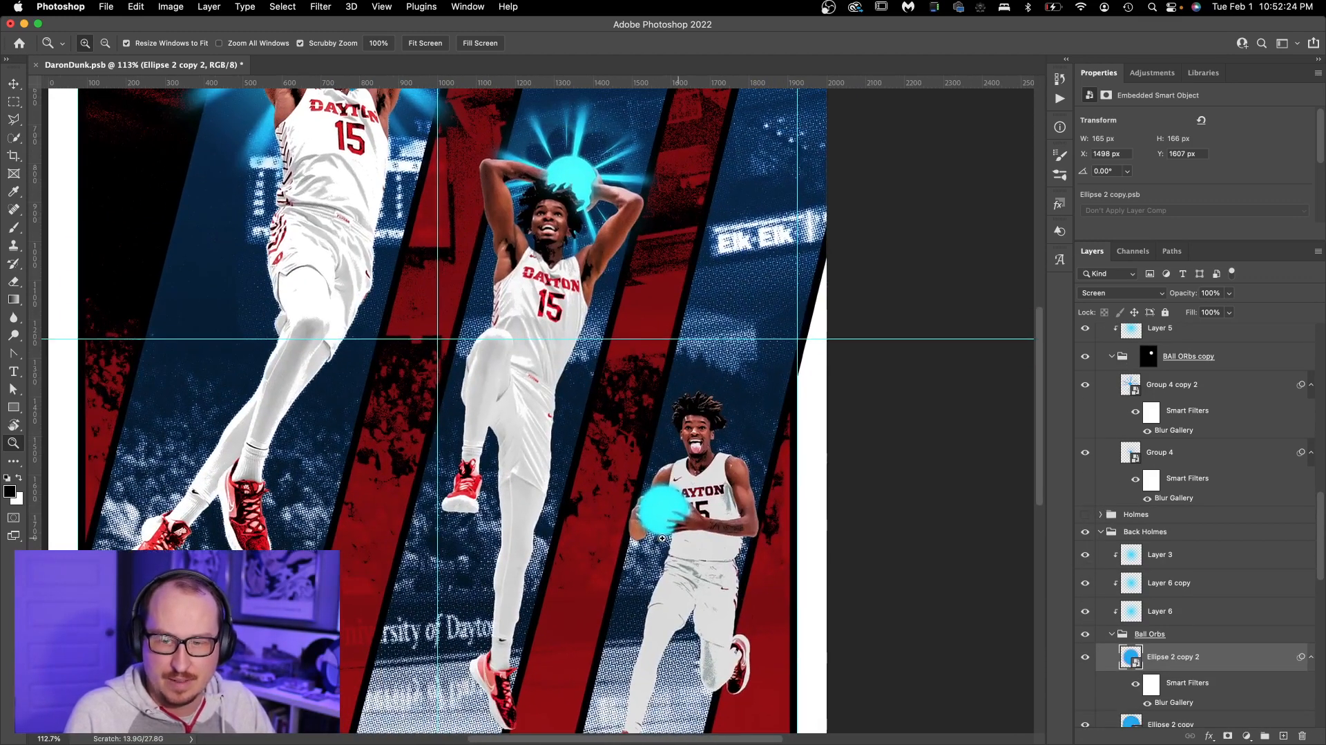
scroll(1136, 632, down, 6)
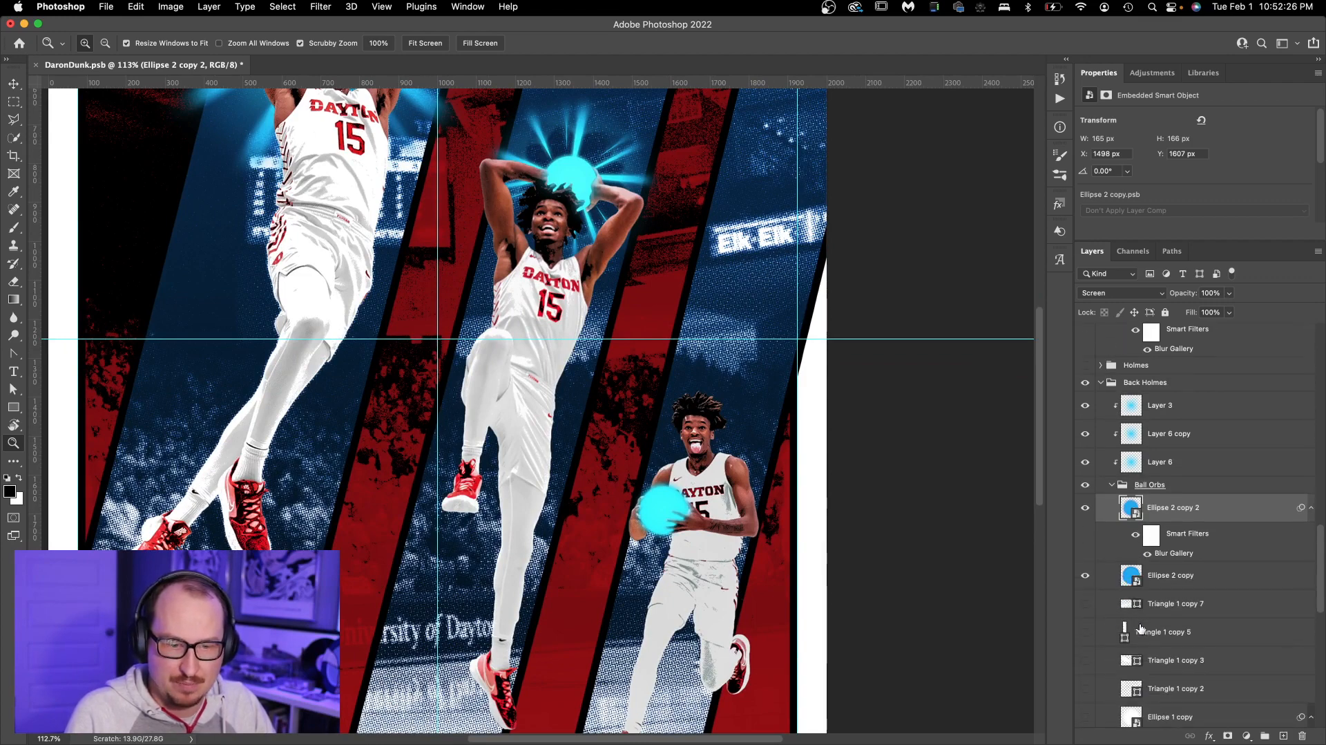
scroll(1084, 608, down, 2)
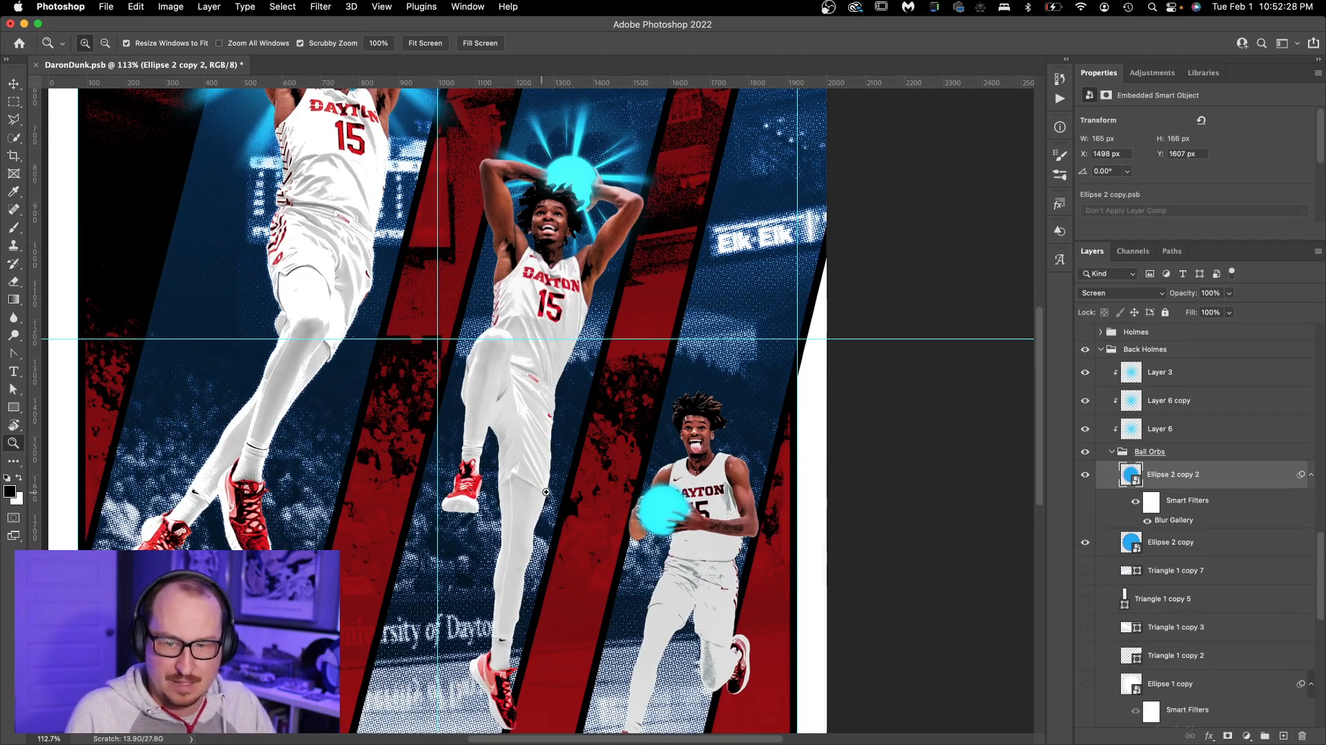
Preview the four Triangle 1 copy layers in Ball Orbs, hide them, and delete them together with Ellipse 1 copy and Ellipse 1
drag(1075, 574, 1084, 655)
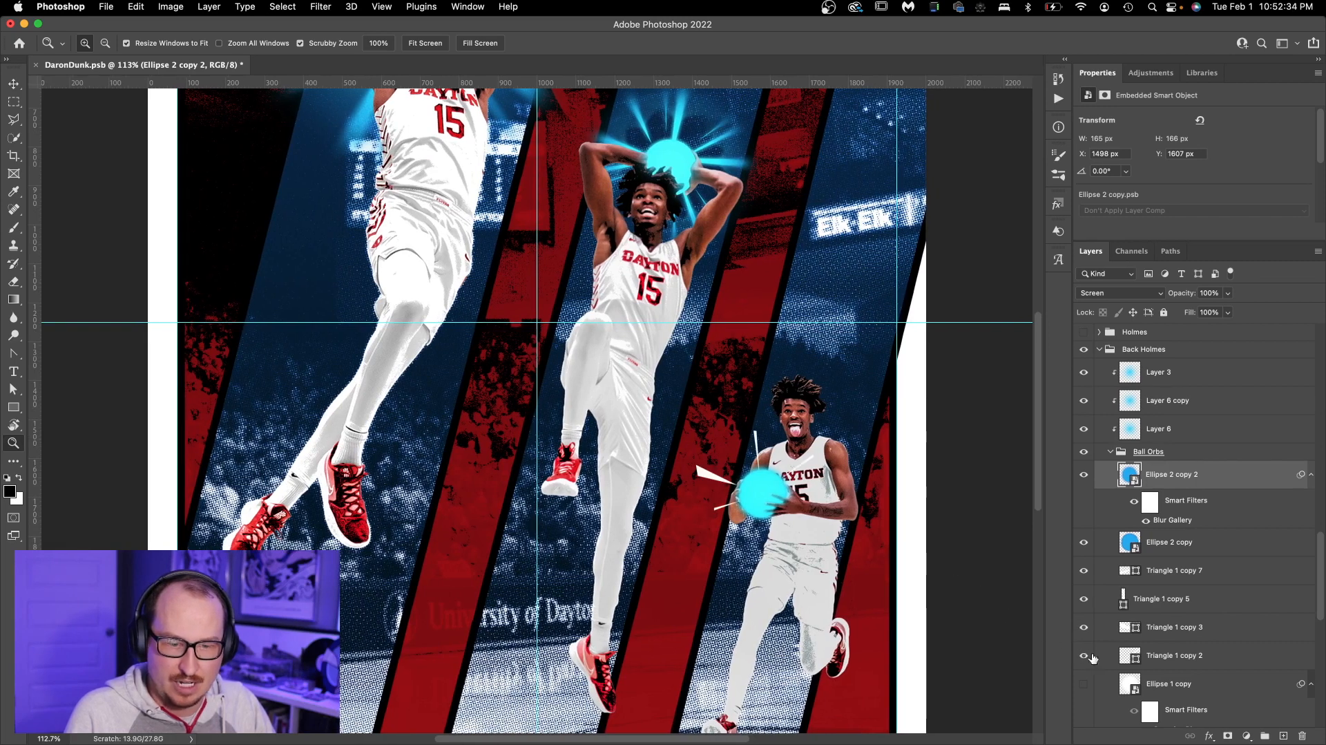
drag(1097, 660, 1079, 572)
scroll(1123, 539, down, 5)
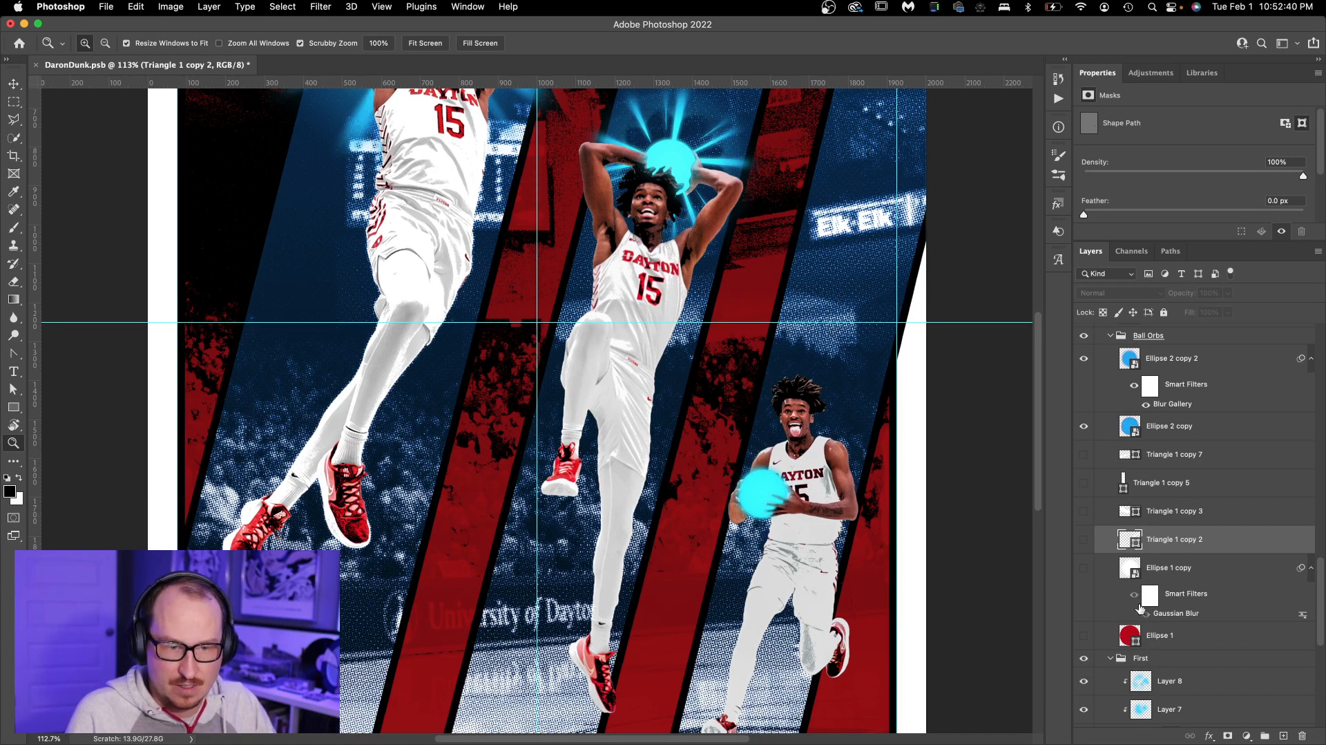
click(1125, 632)
shift+click(1160, 455)
key(Delete)
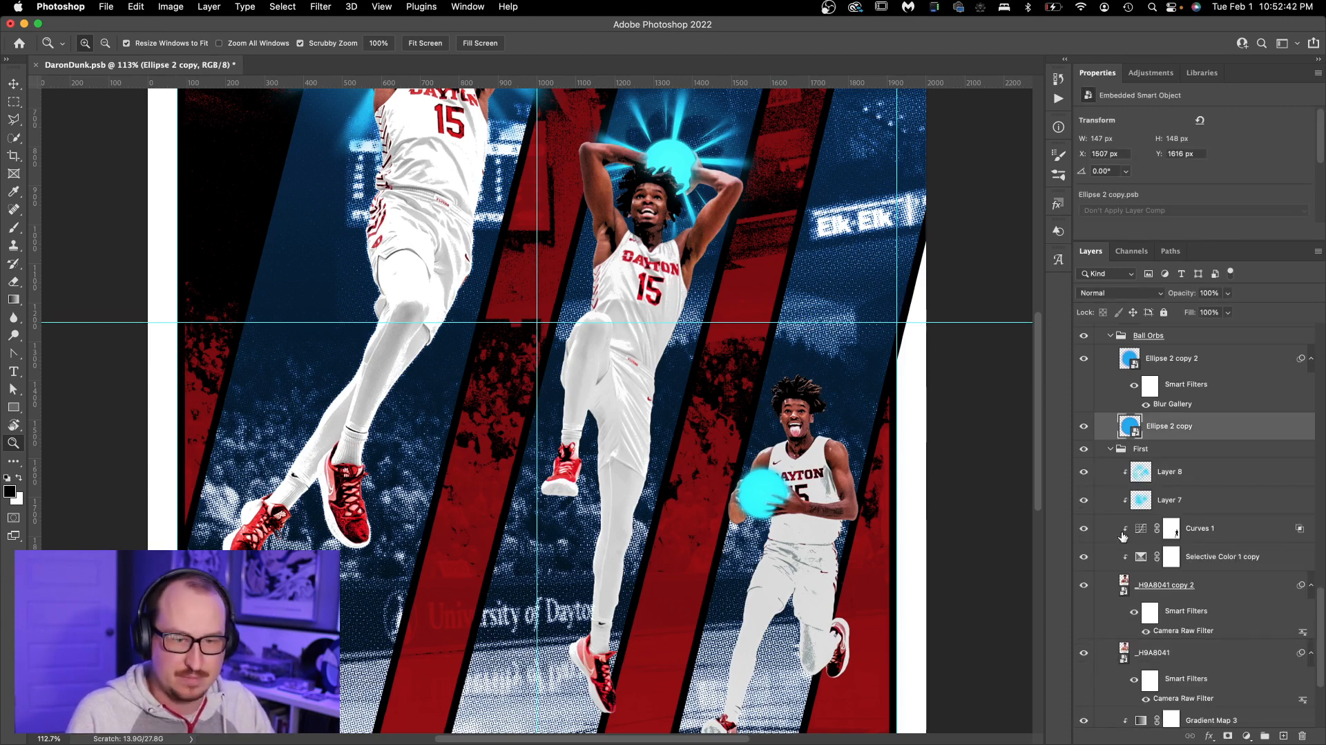
Collapse the First and Back Holmes groups, and bring the whole poster into view
scroll(1118, 561, down, 5)
scroll(1113, 619, up, 3)
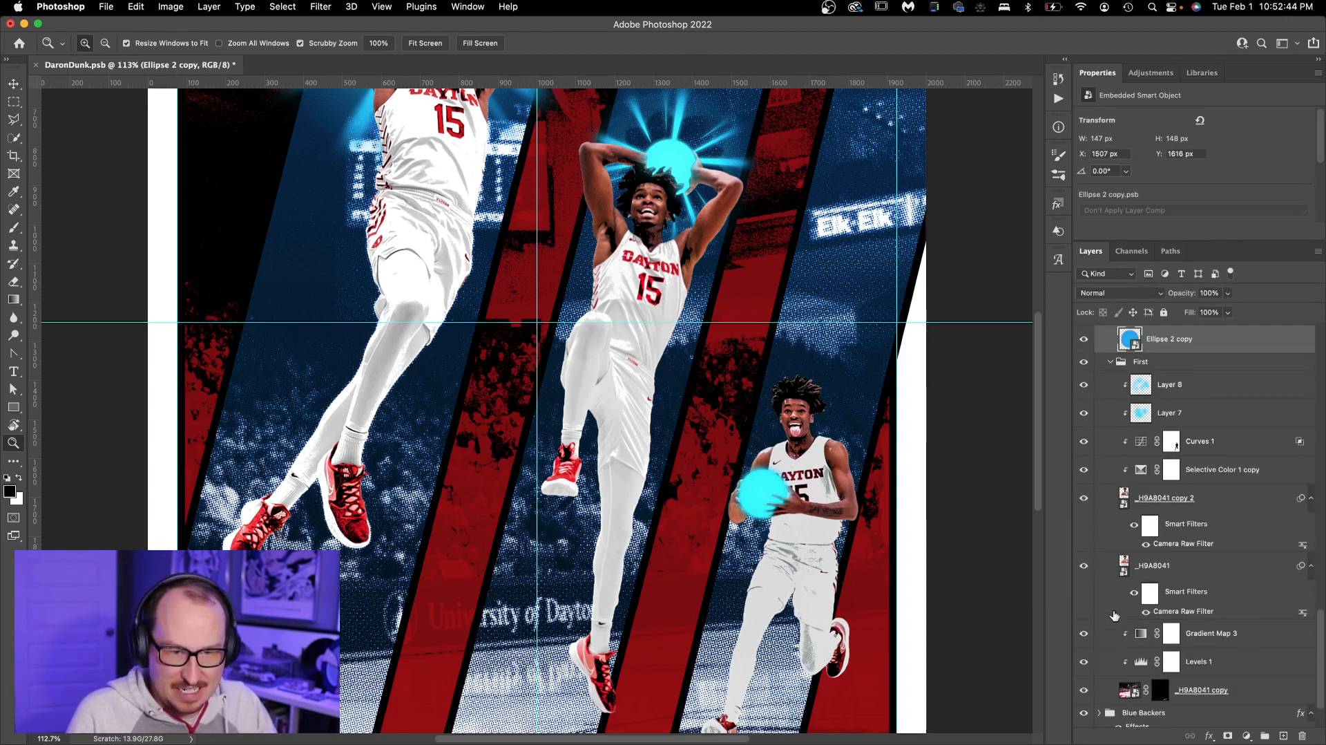
click(1110, 396)
scroll(1114, 459, up, 1)
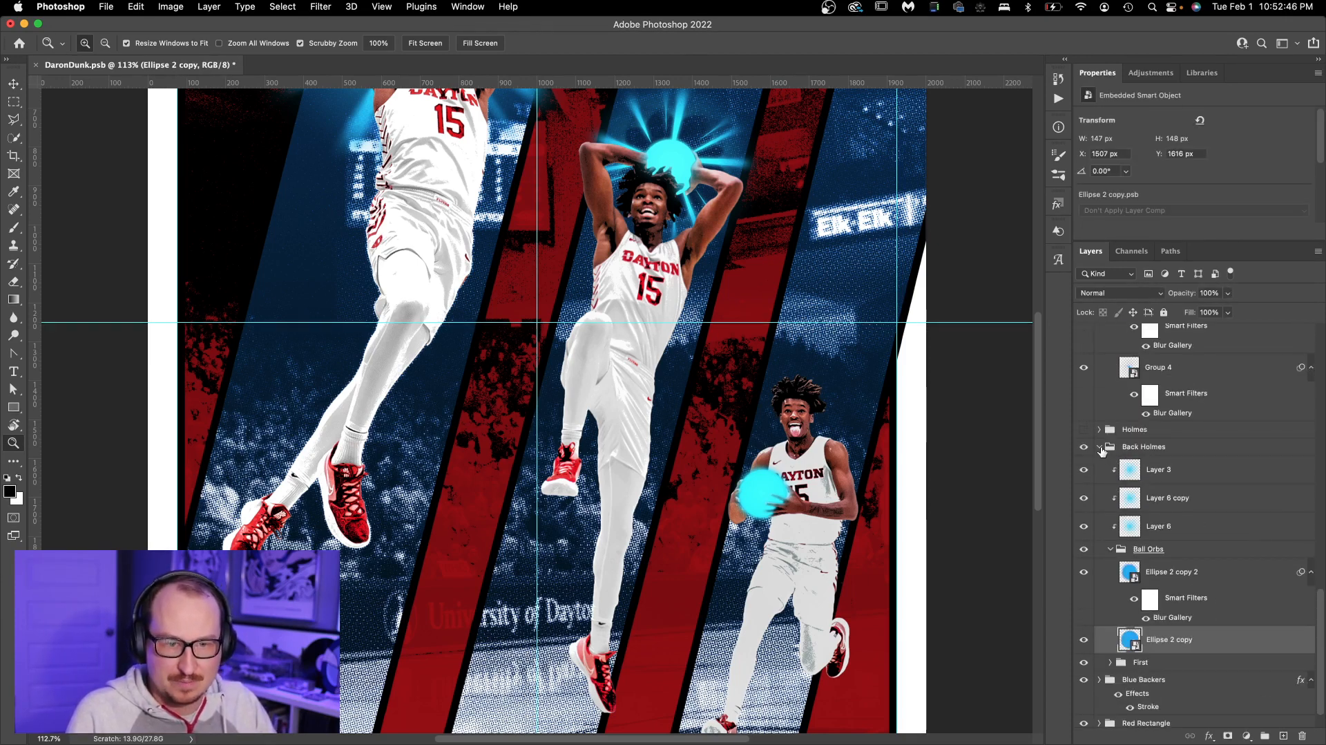
click(1100, 447)
alt+click(877, 484)
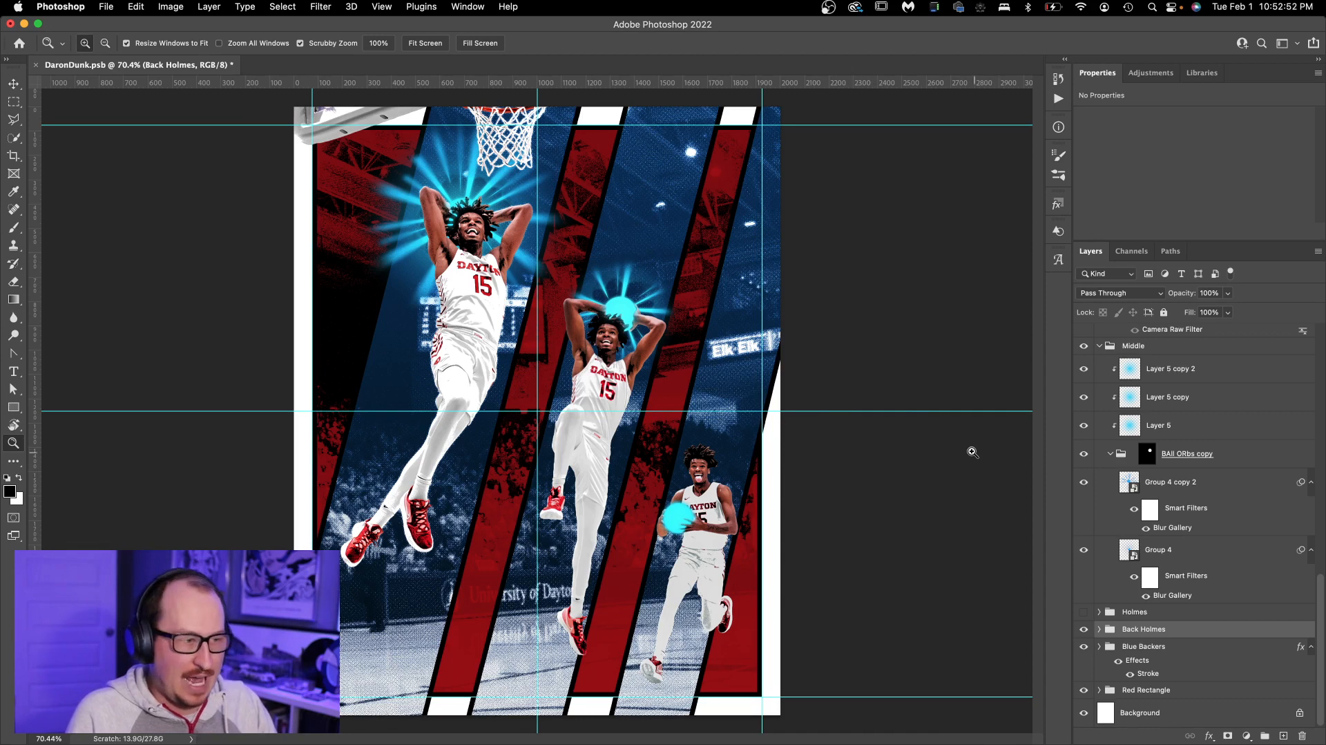
Collapse the Middle group and return to the layers of the Second group
scroll(1160, 581, up, 1)
scroll(1160, 582, up, 4)
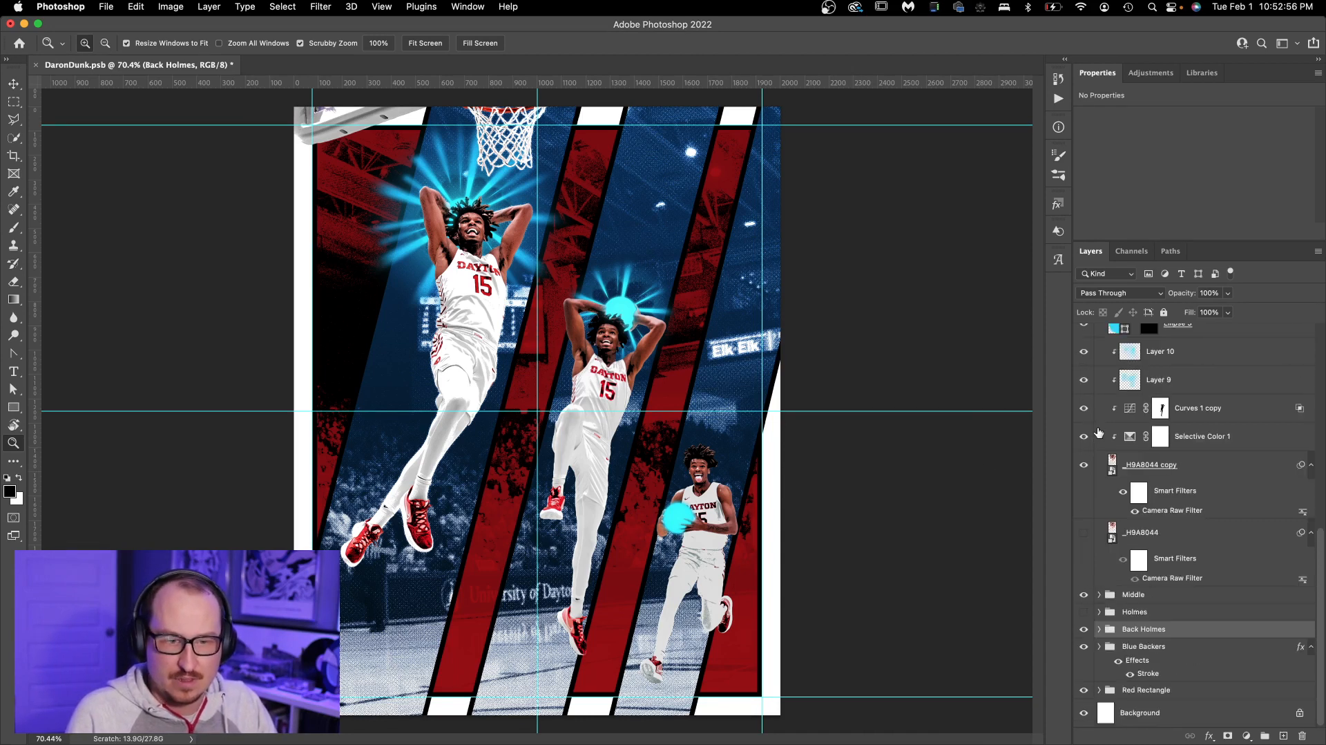
click(1098, 429)
scroll(1178, 580, up, 8)
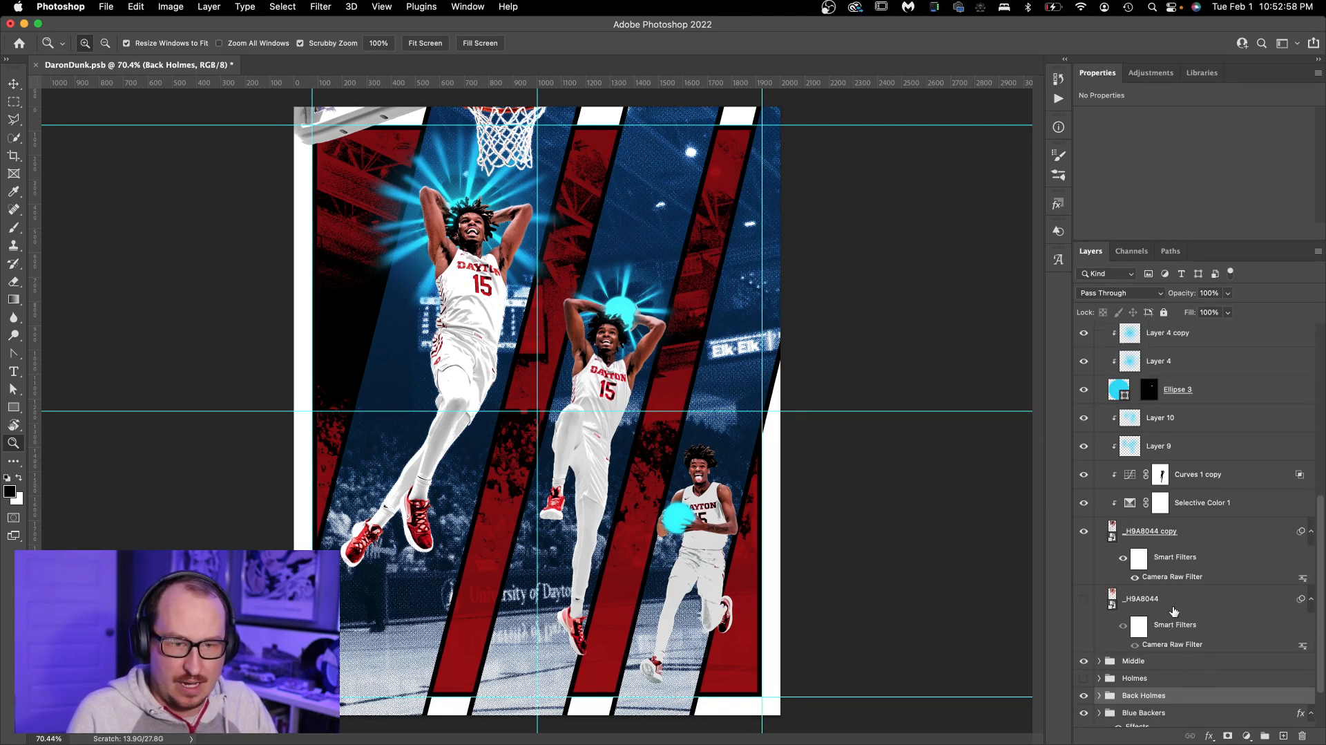
Collapse the Second group and show the Daron and Holmes title groups on the poster
scroll(1174, 611, up, 1)
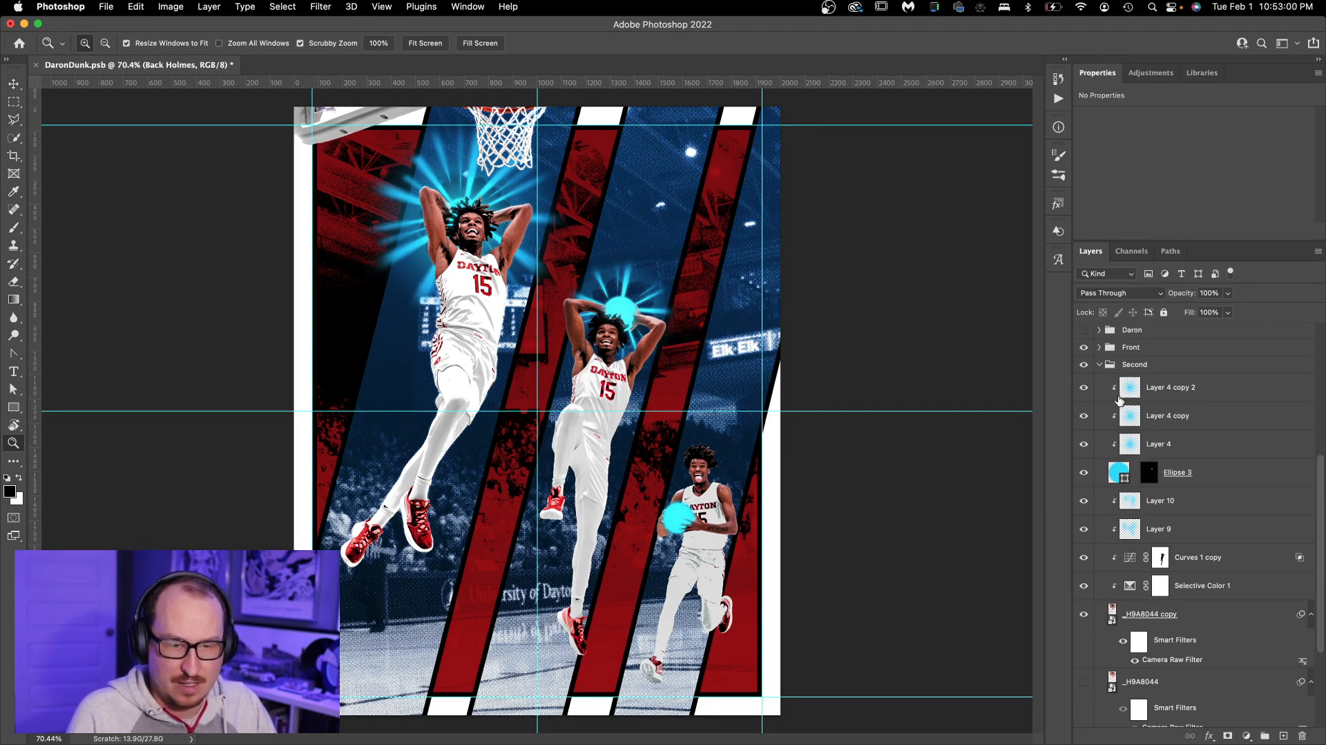
click(1100, 364)
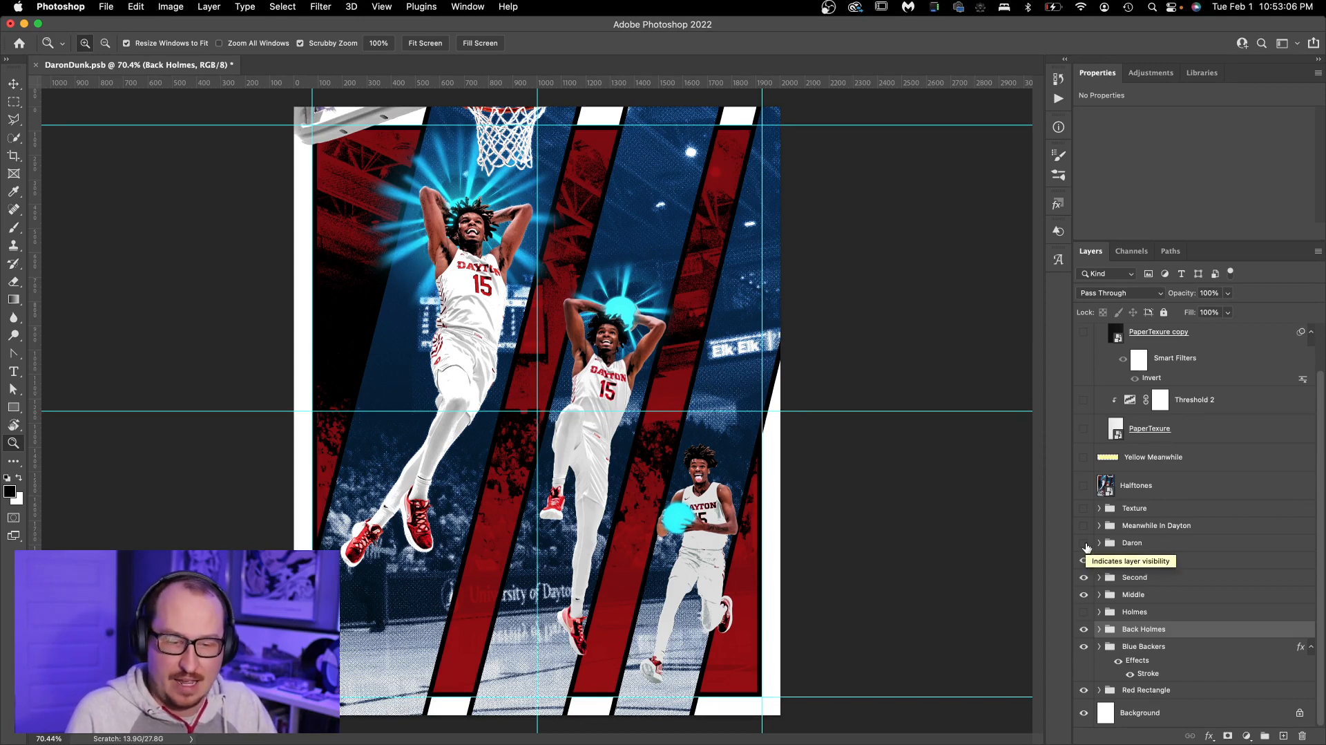
click(1085, 544)
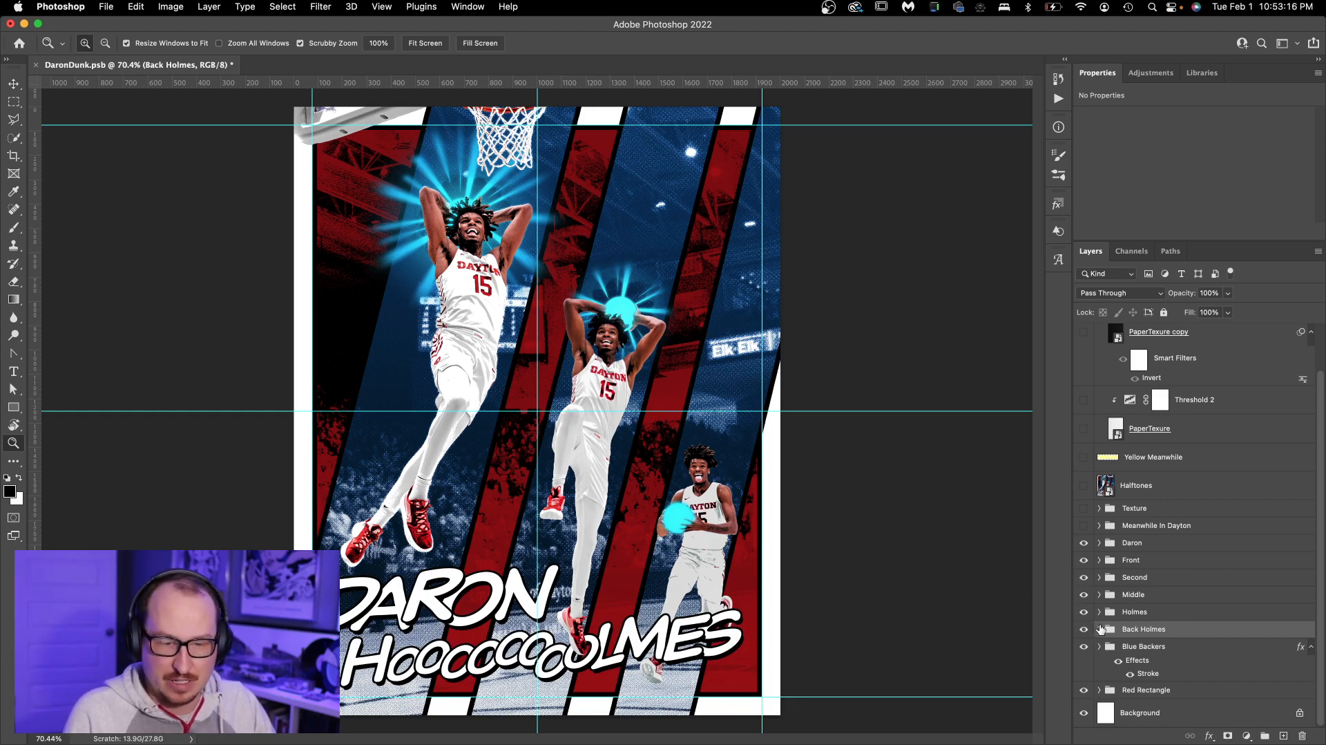
click(1099, 628)
click(1099, 628)
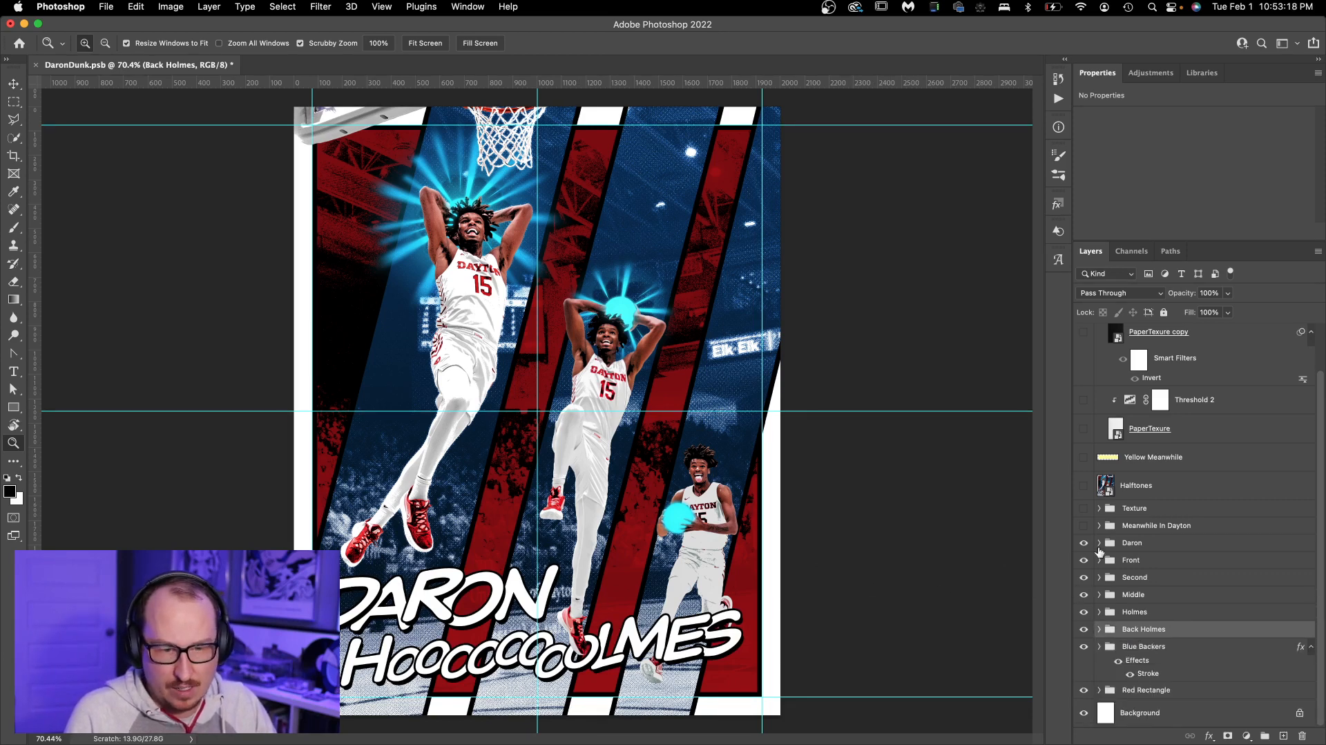
Expand the Daron group and open the first Drop Shadow settings of the D text layer
click(1099, 542)
click(1120, 567)
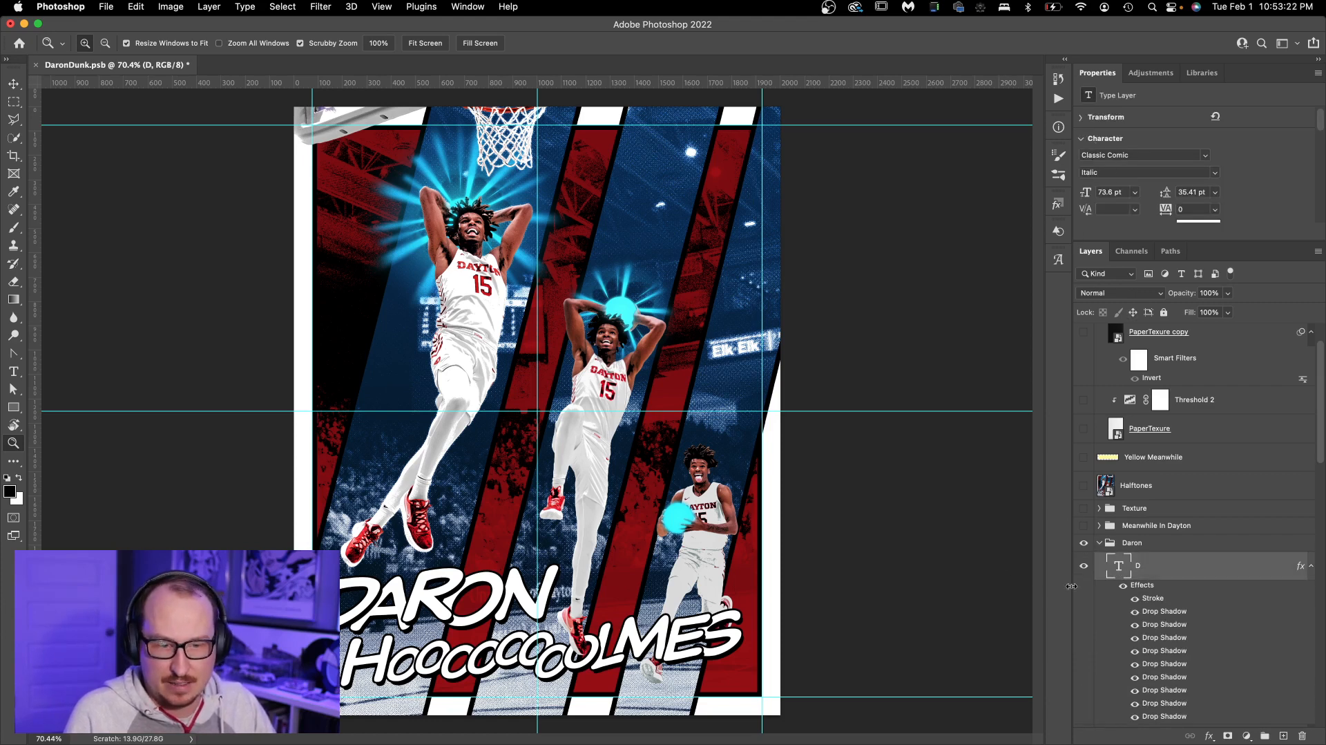
scroll(1098, 594, down, 2)
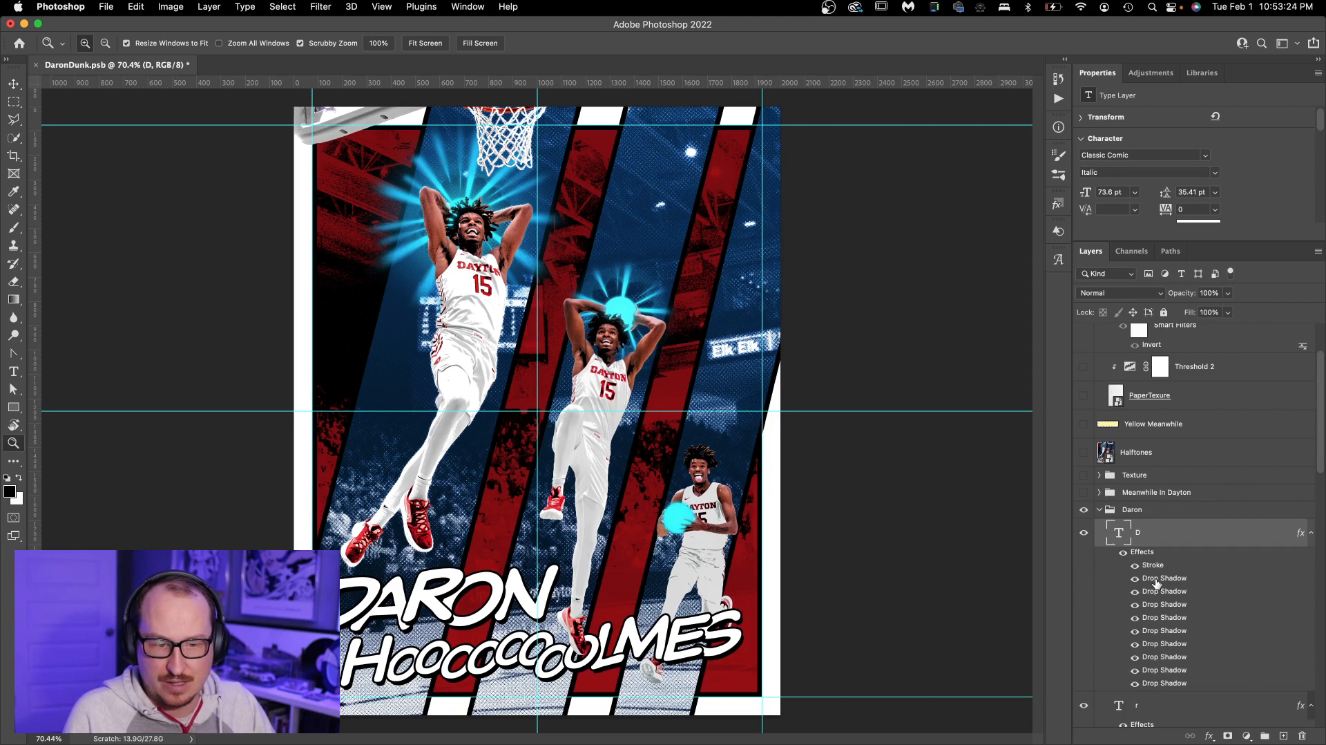
double_click(1157, 583)
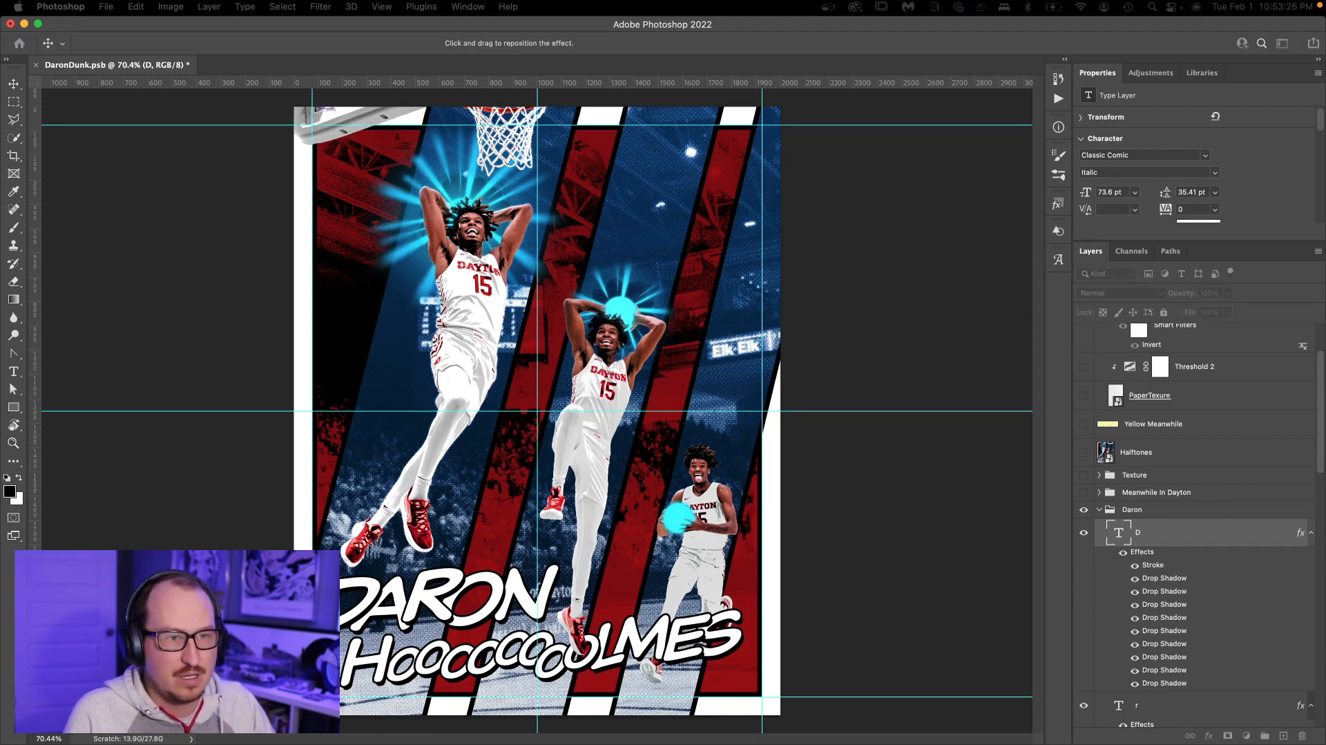
scroll(406, 395, down, 4)
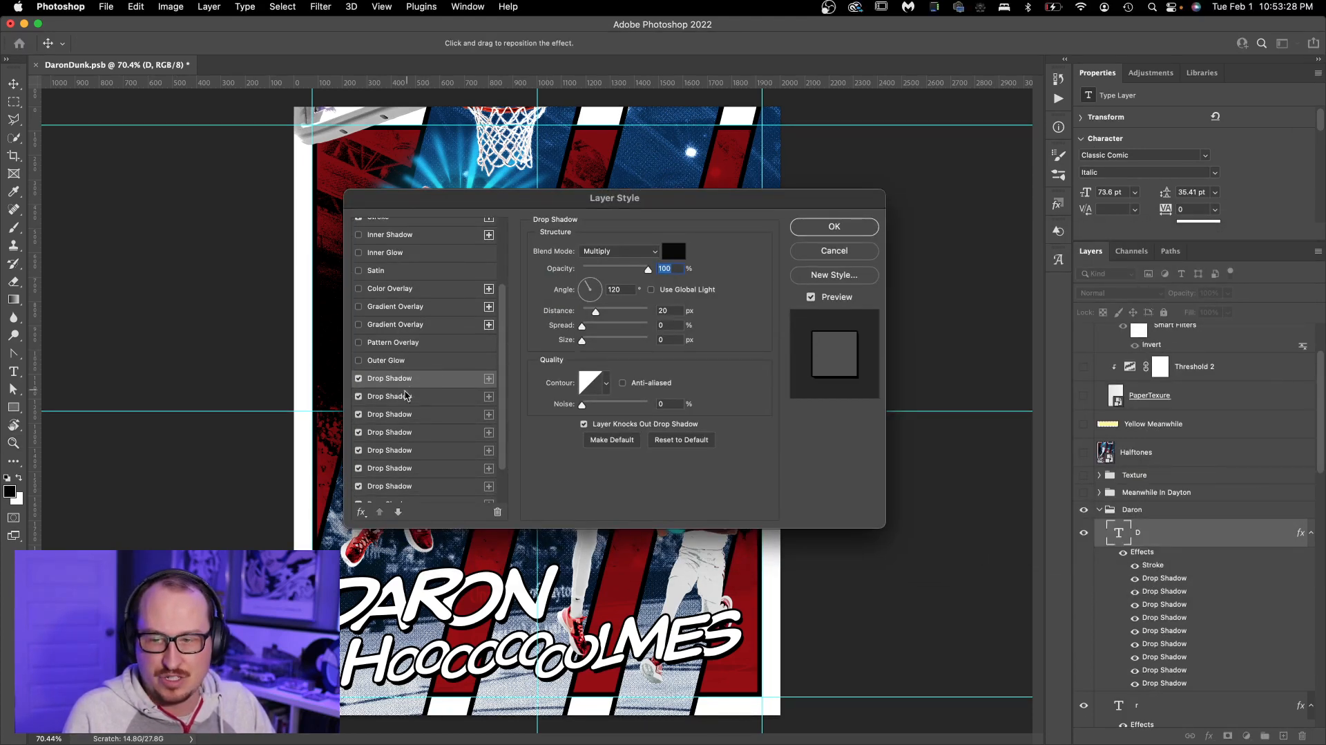
Compare the distance settings of the D layer's stacked drop shadows, and close the layer style without changes
click(402, 415)
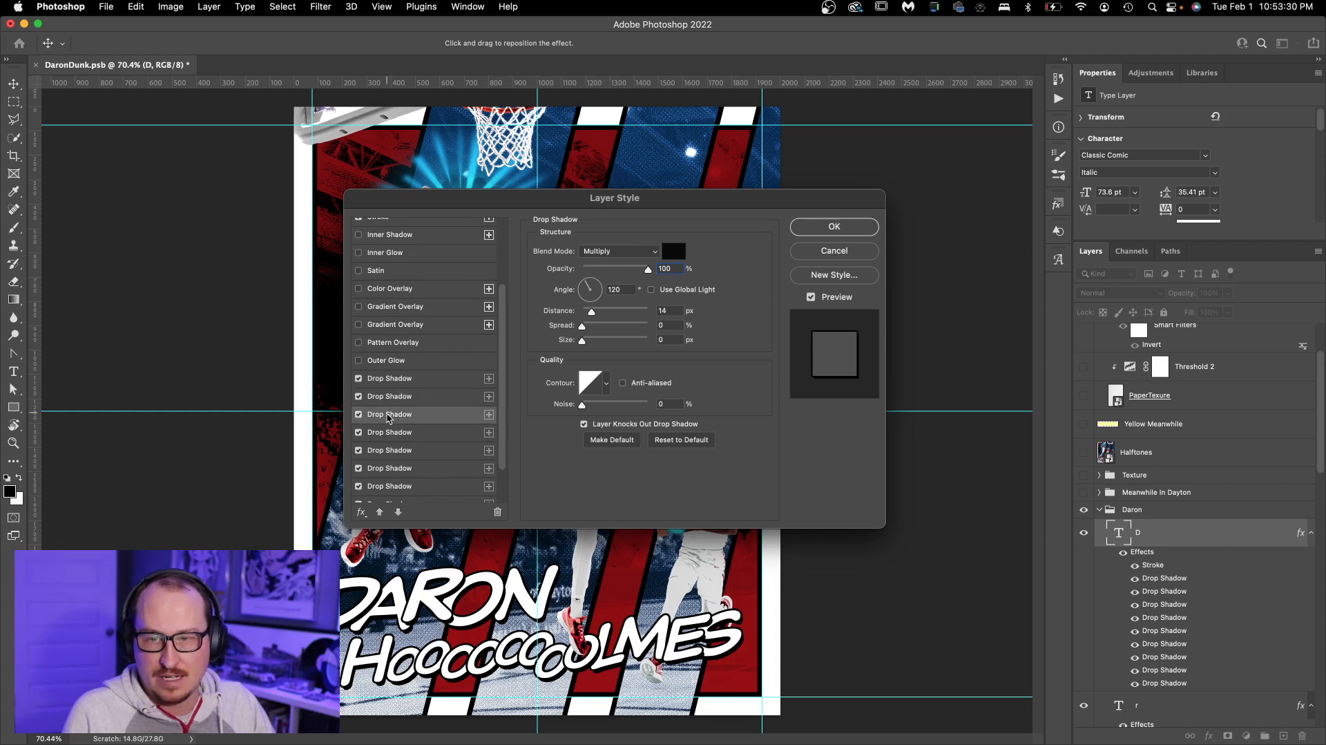
click(413, 434)
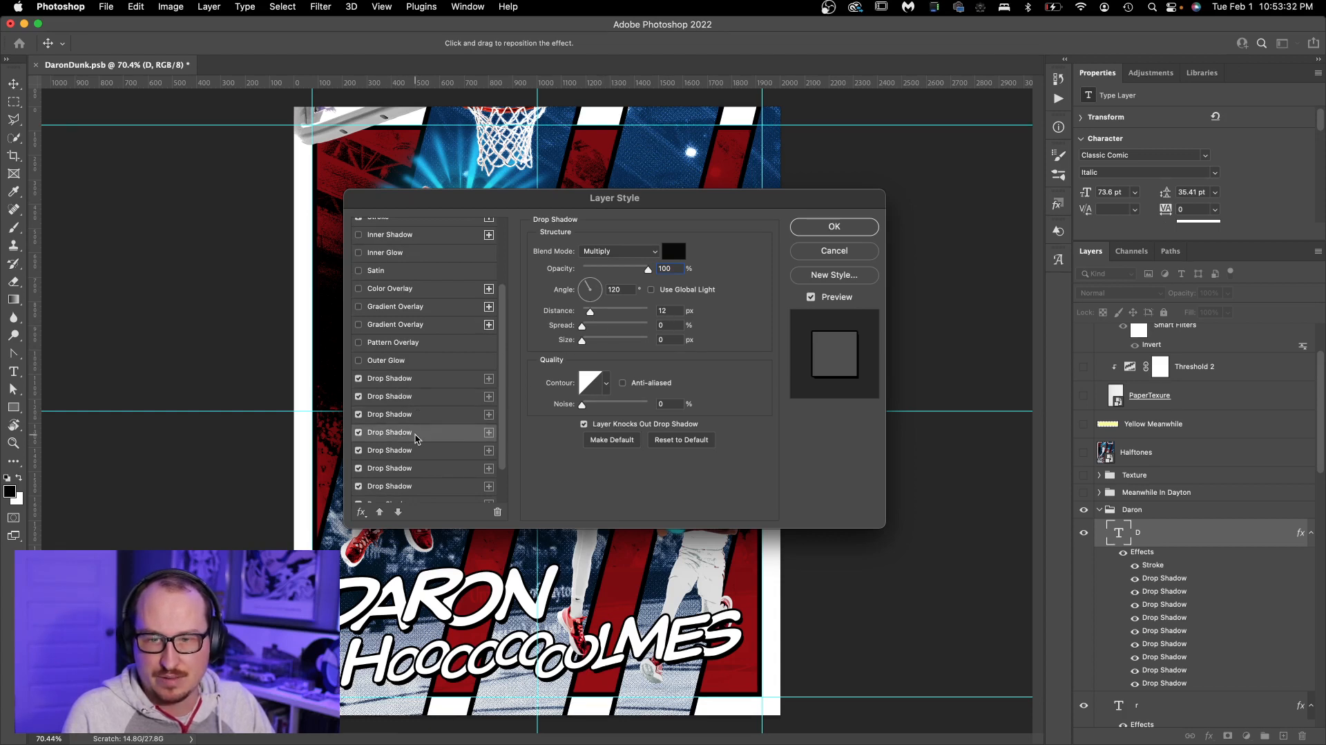
click(416, 416)
click(418, 399)
click(418, 382)
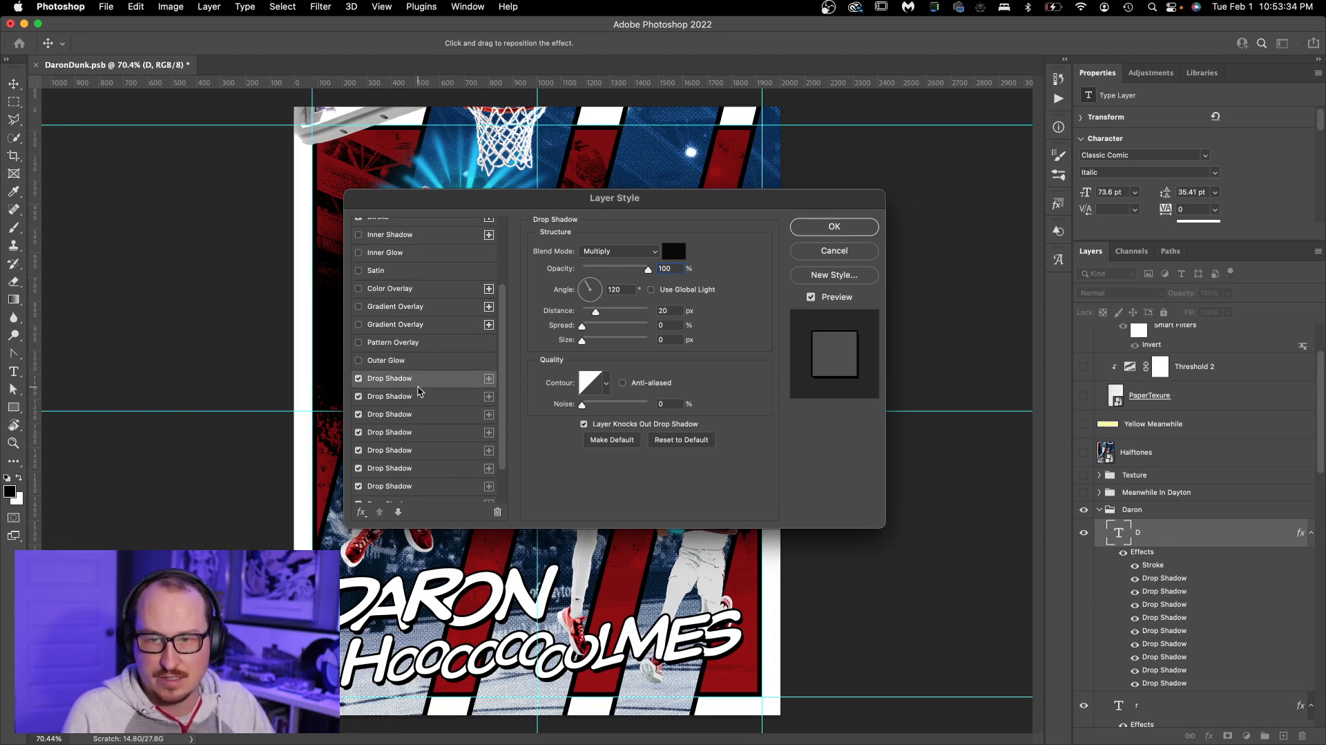
scroll(419, 420, down, 2)
click(422, 455)
click(420, 438)
click(419, 422)
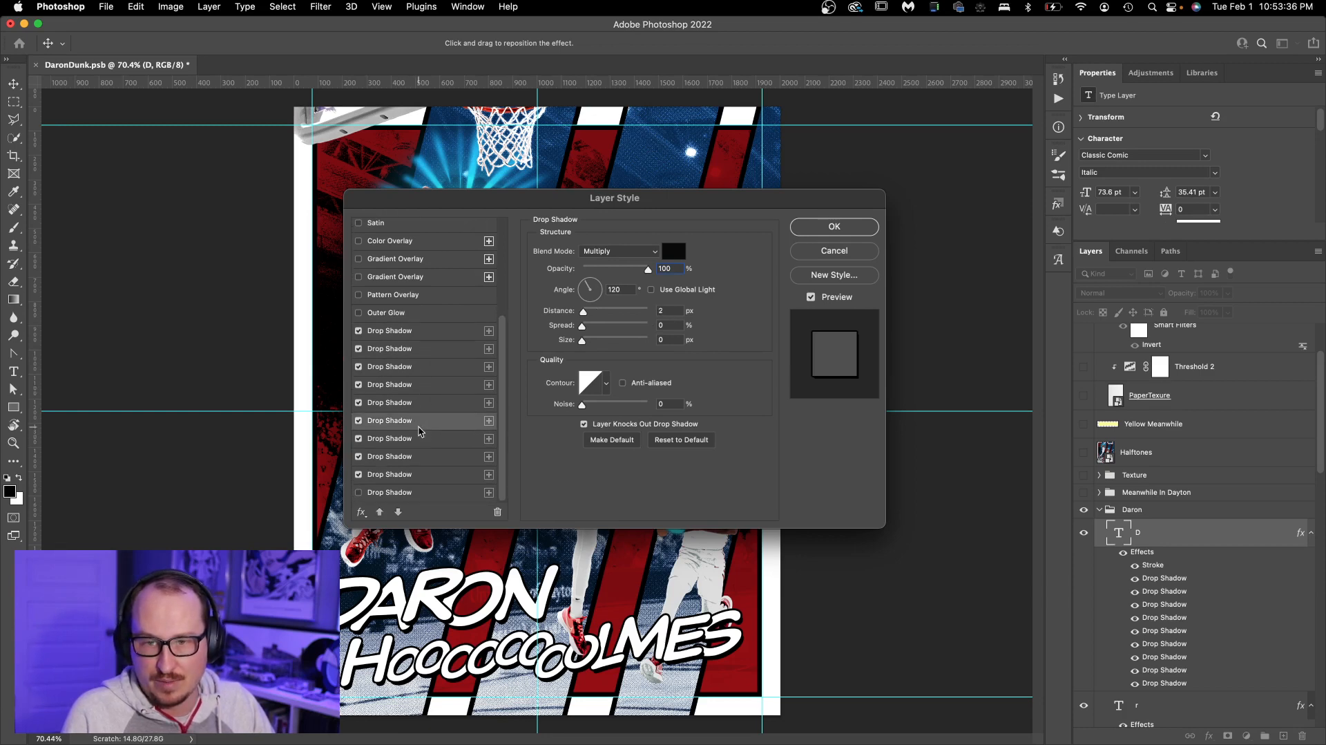
click(834, 250)
key(z)
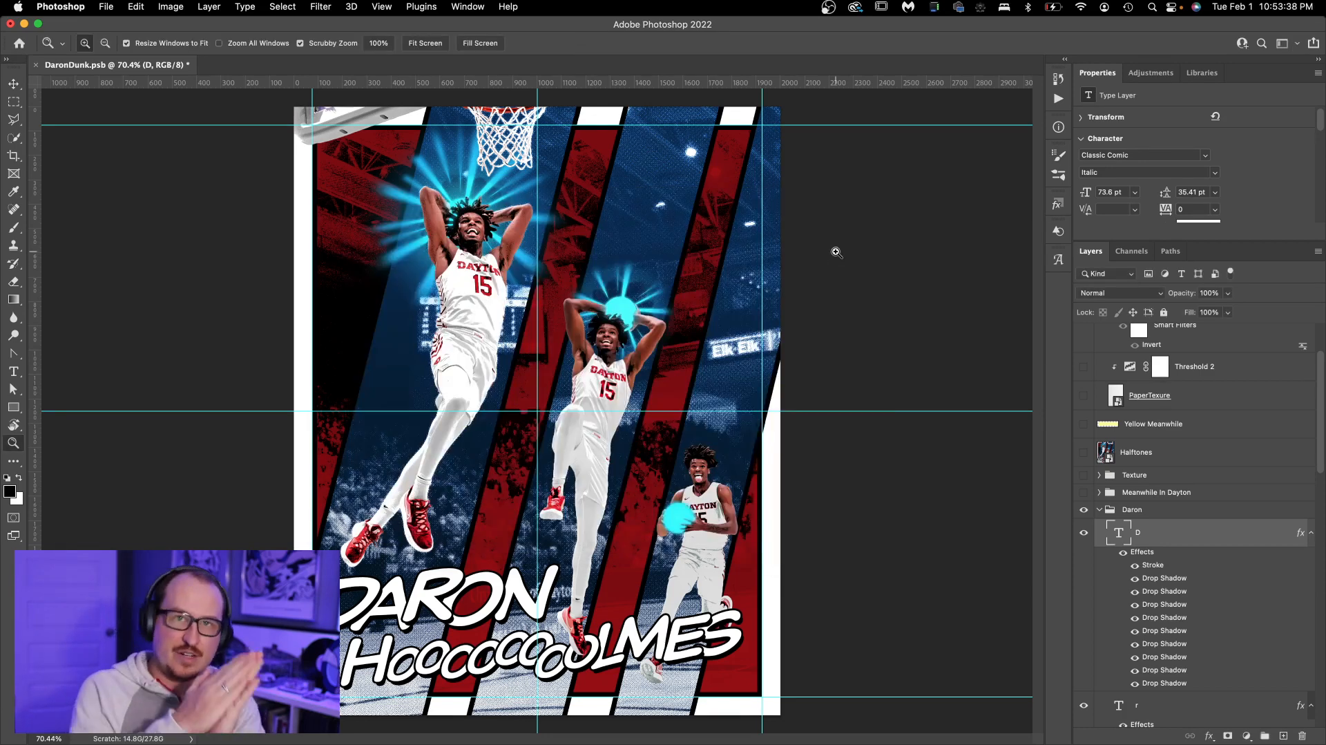
Hide and show the D text layer in the Daron group to preview the single letter
click(1101, 509)
click(1100, 544)
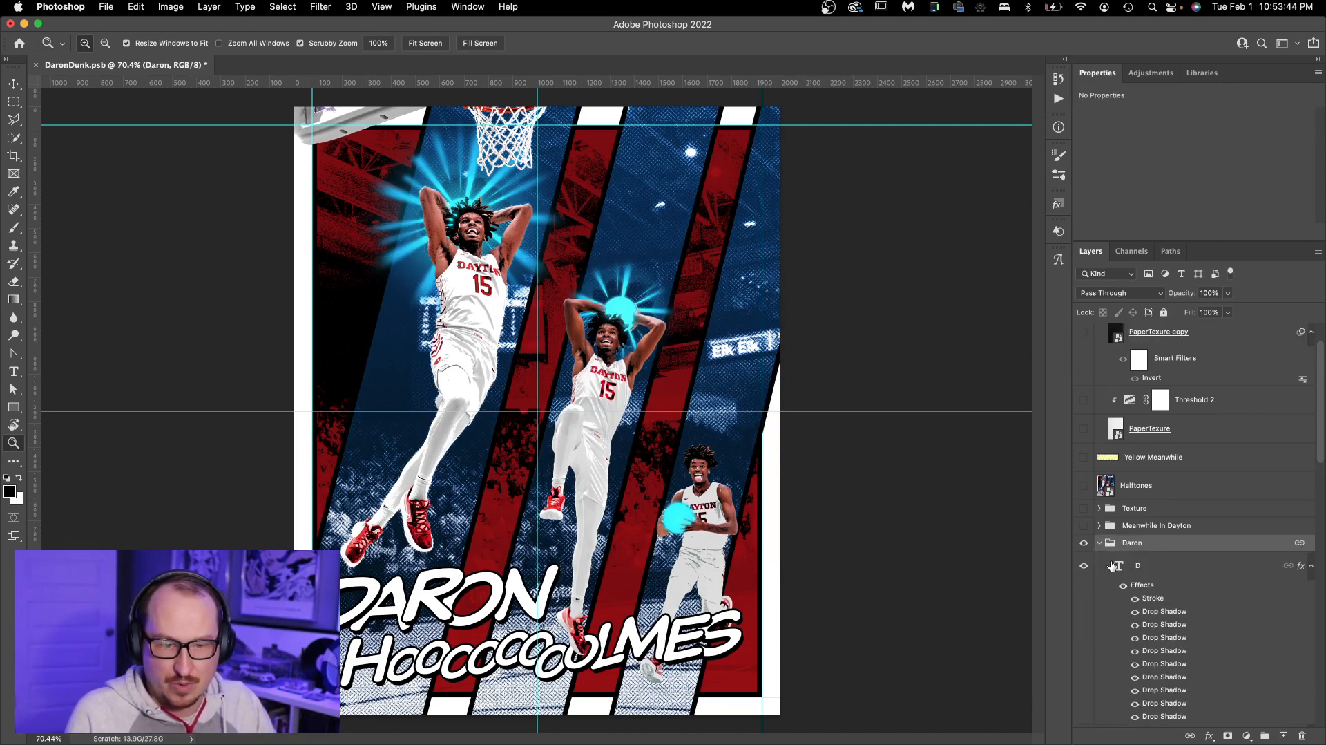
scroll(1103, 546, down, 5)
click(1109, 477)
click(1083, 467)
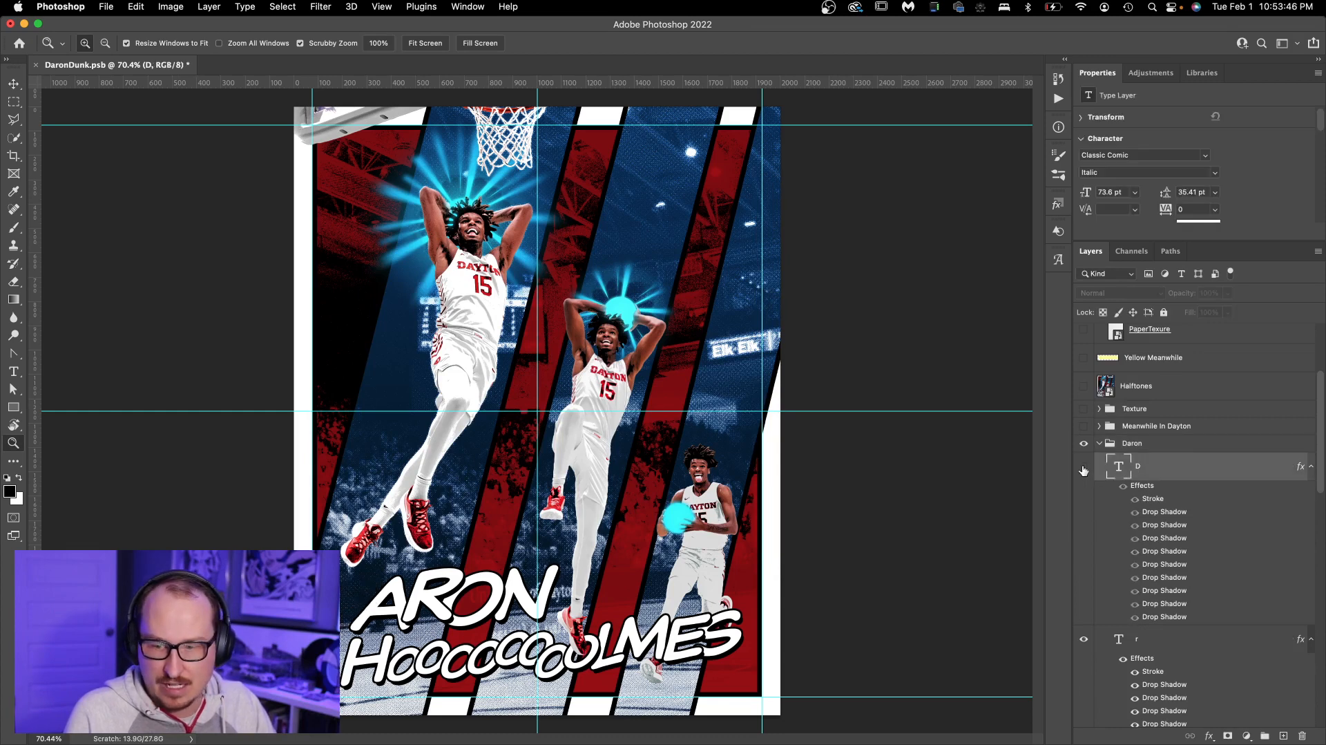
click(1084, 466)
Select the 0 copy 2 letter from the Holmes title and examine the separate letter layers with their effects
key(r)
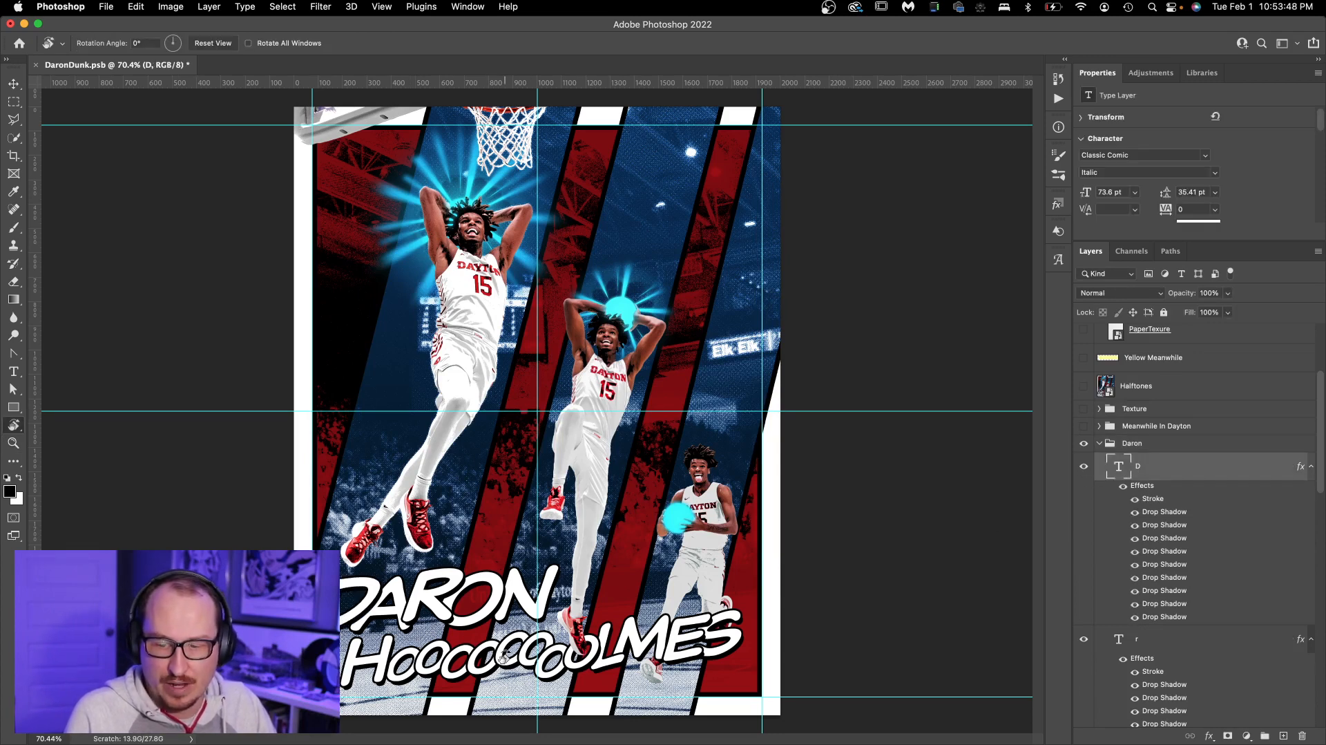
key(v)
right_click(499, 659)
click(525, 677)
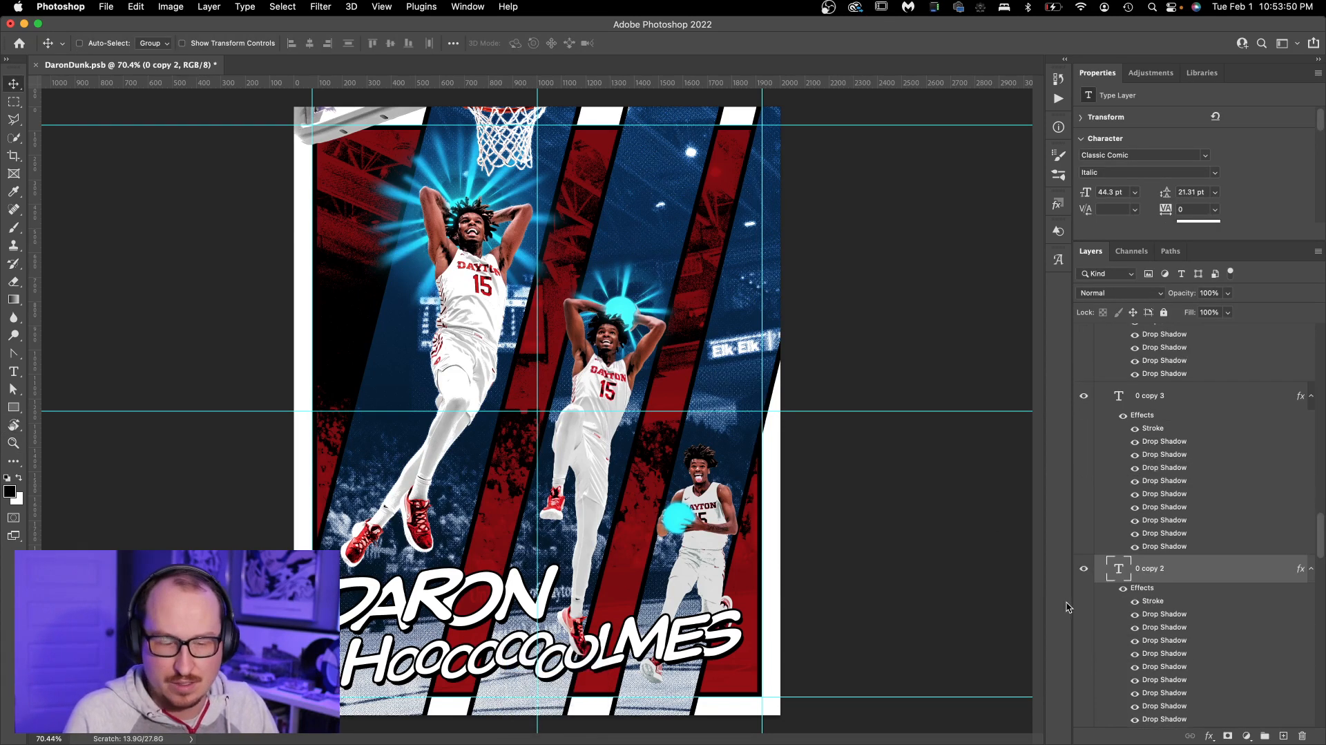
scroll(1133, 549, up, 2)
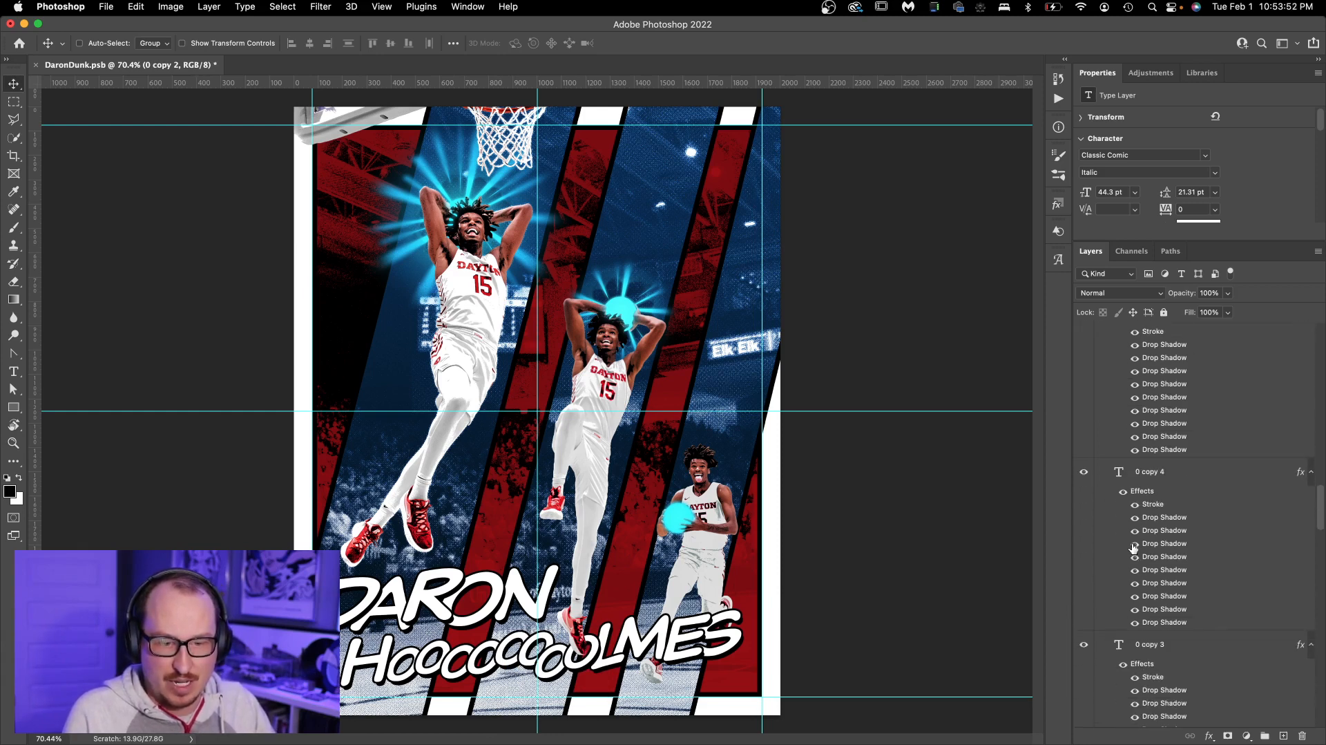
scroll(1133, 549, down, 5)
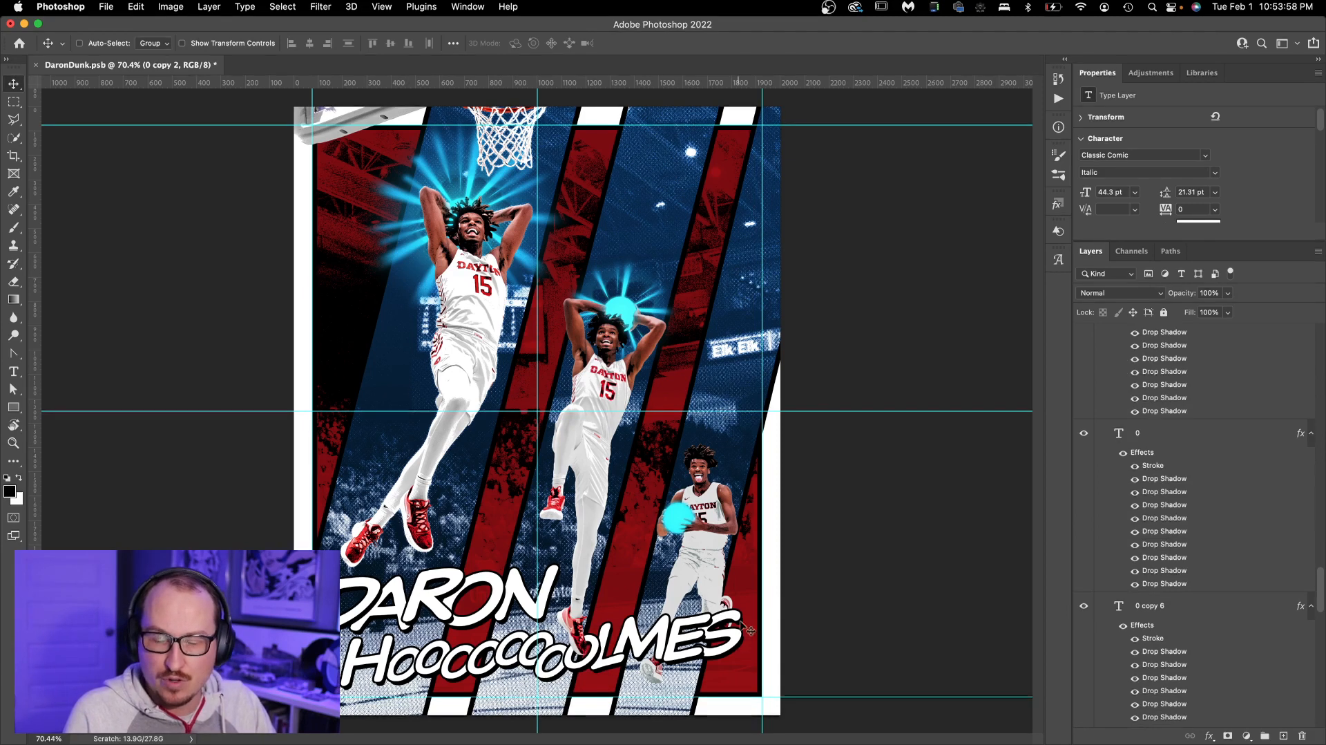
scroll(1112, 462, up, 5)
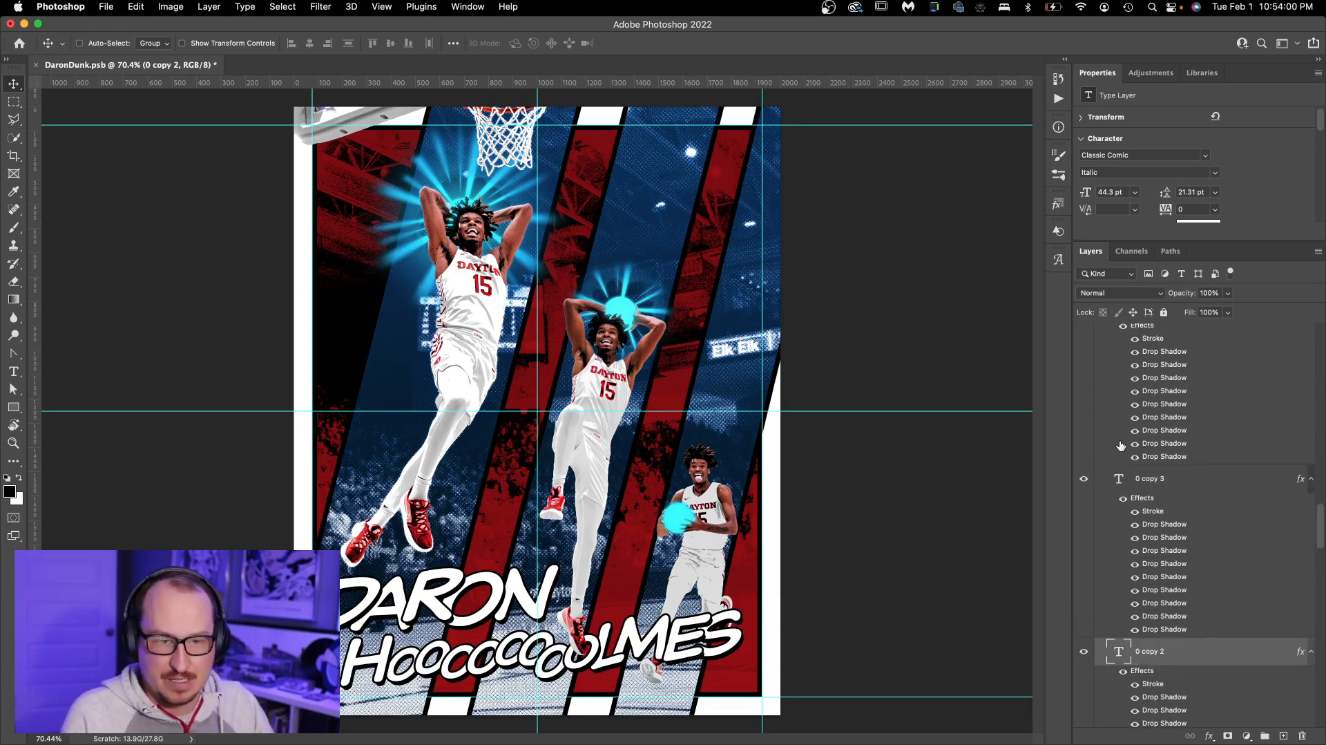
scroll(1112, 483, down, 5)
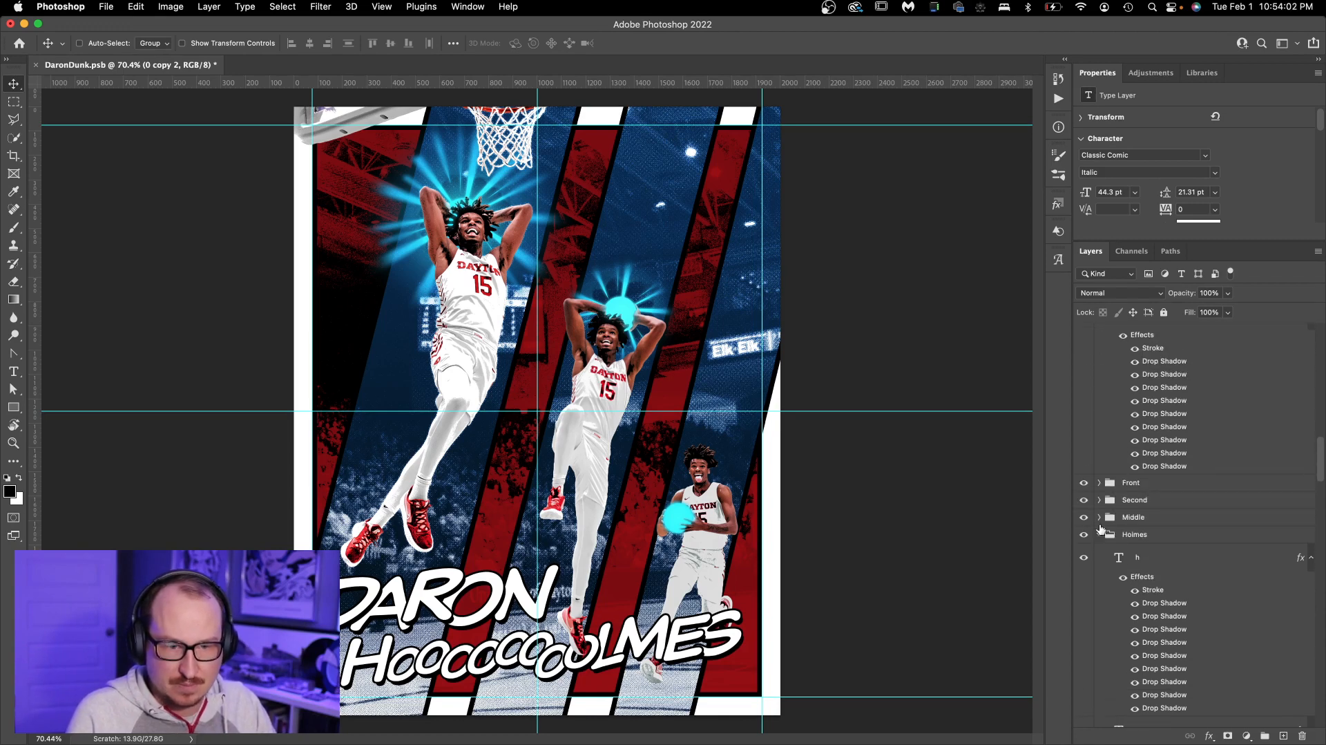
Collapse the Holmes and Daron groups
click(1101, 536)
scroll(1105, 525, up, 5)
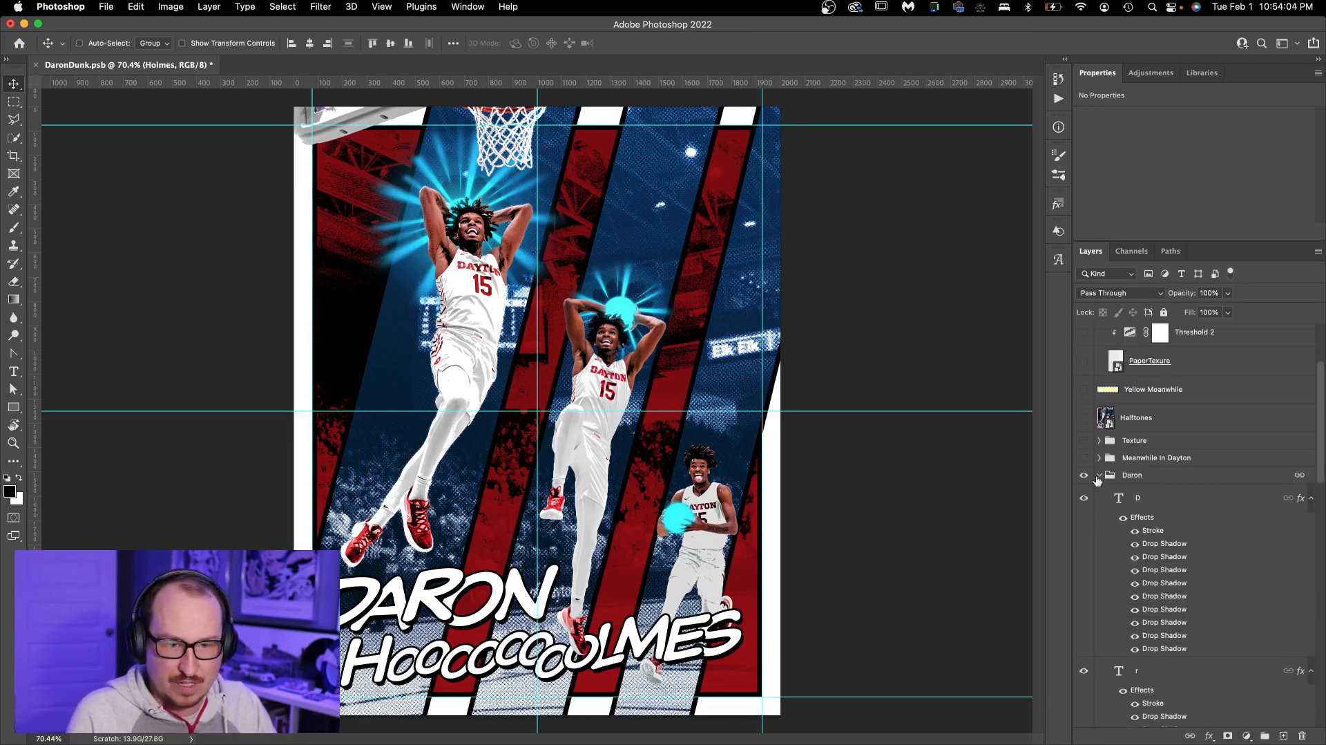
click(1099, 475)
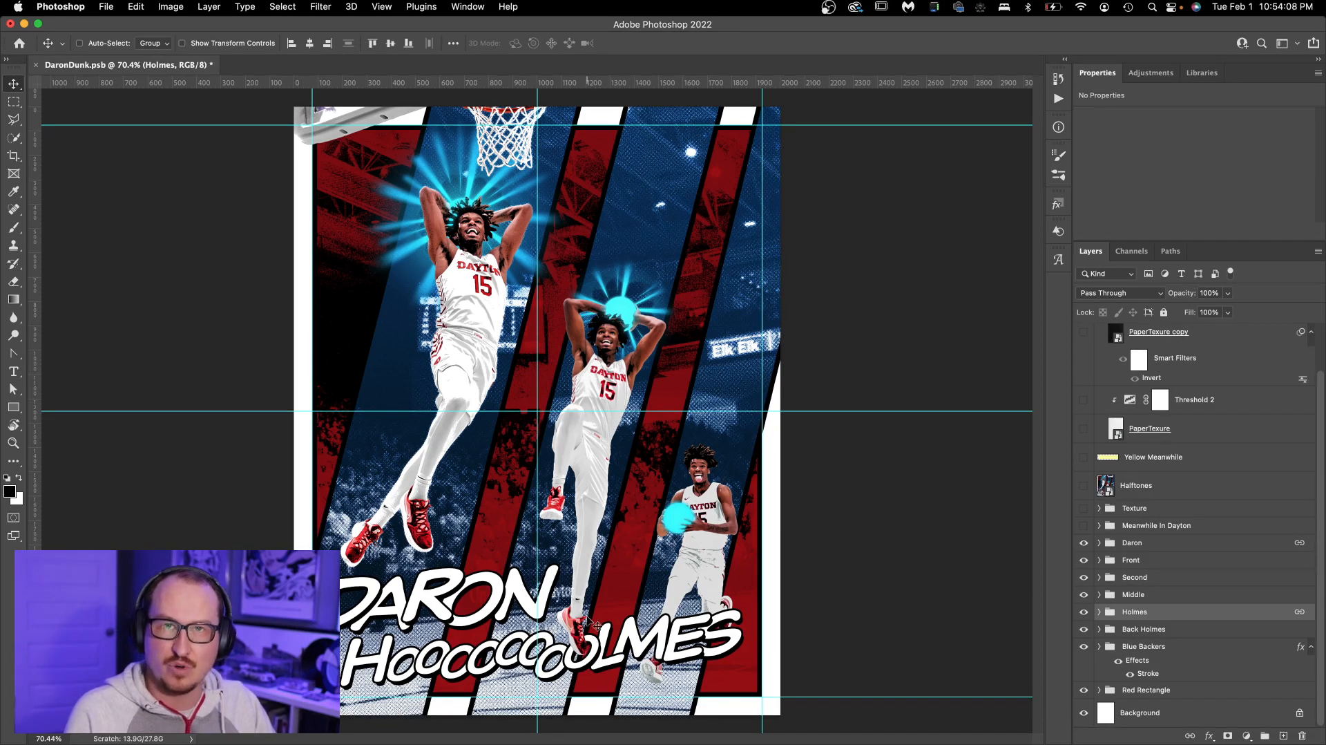
Show and expand the Meanwhile In Dayton group, and briefly preview the Yellow Meanwhile layer over its caption box
click(1144, 526)
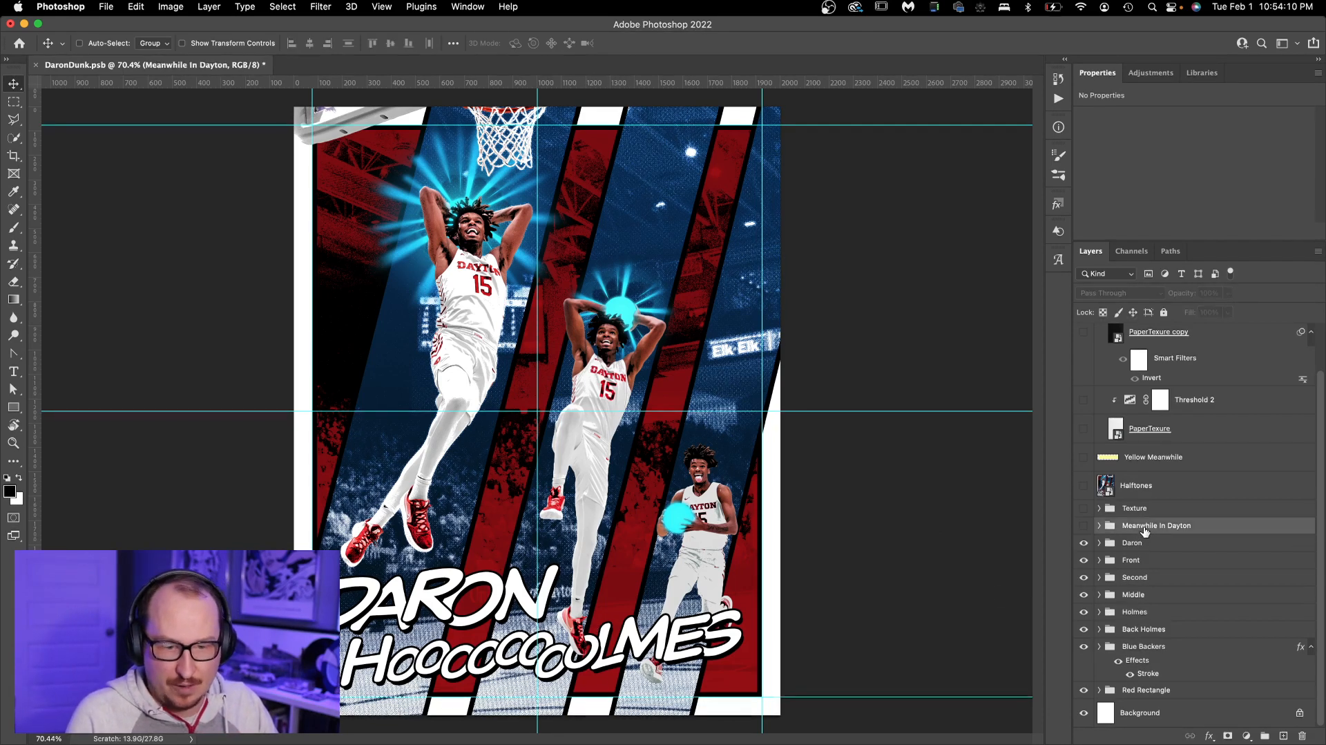
click(1084, 526)
click(1099, 525)
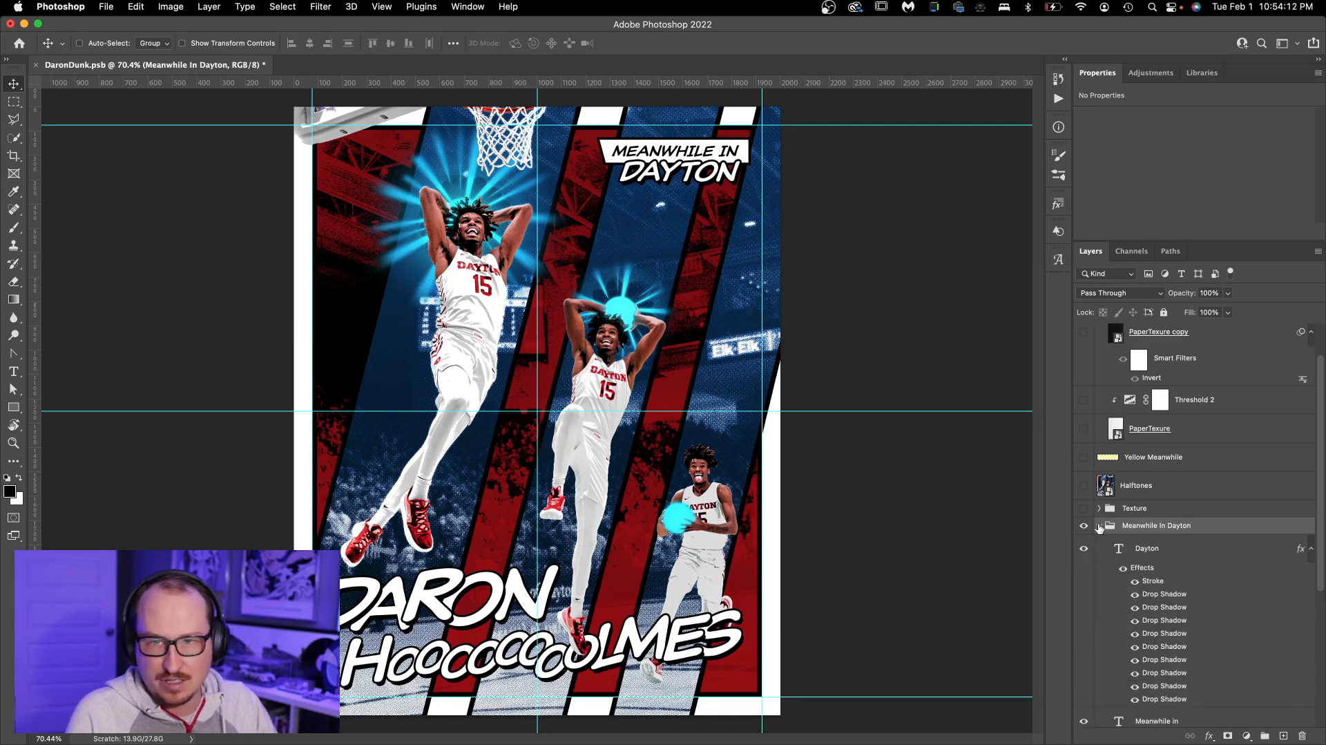
click(1083, 458)
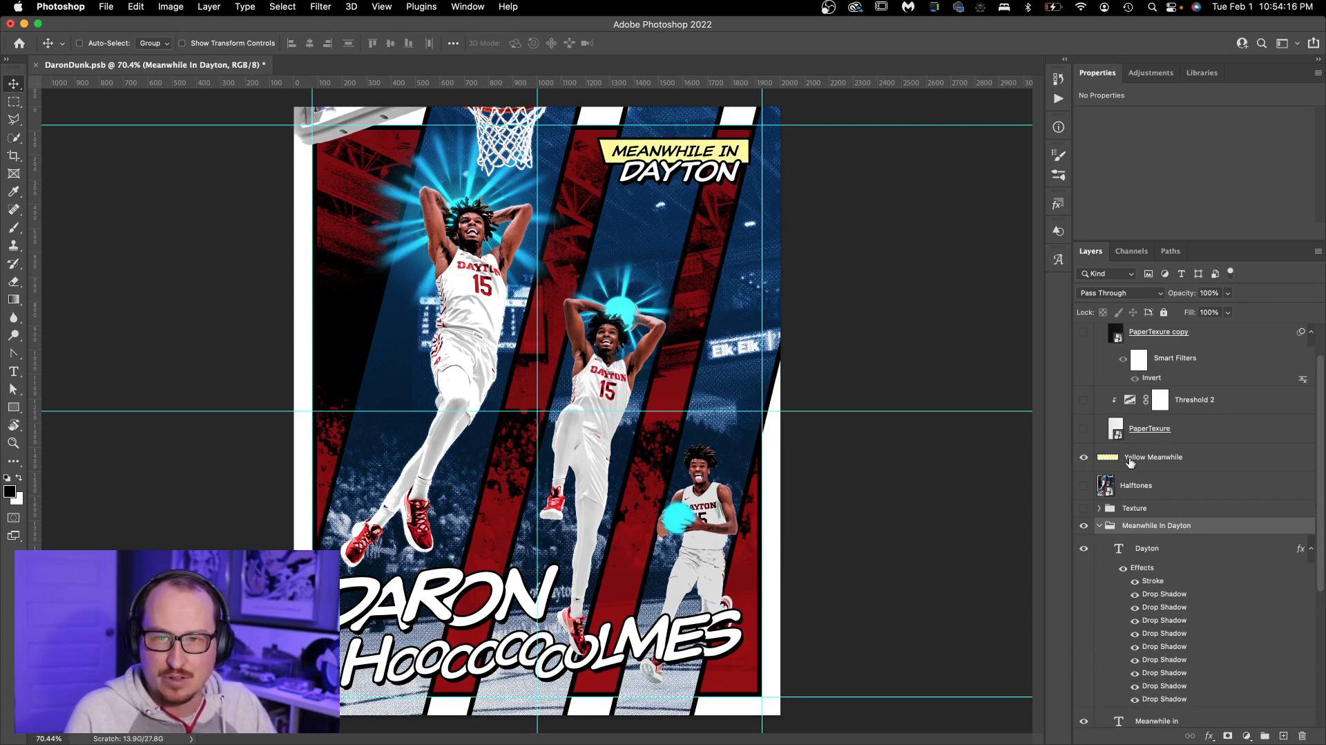
click(1084, 457)
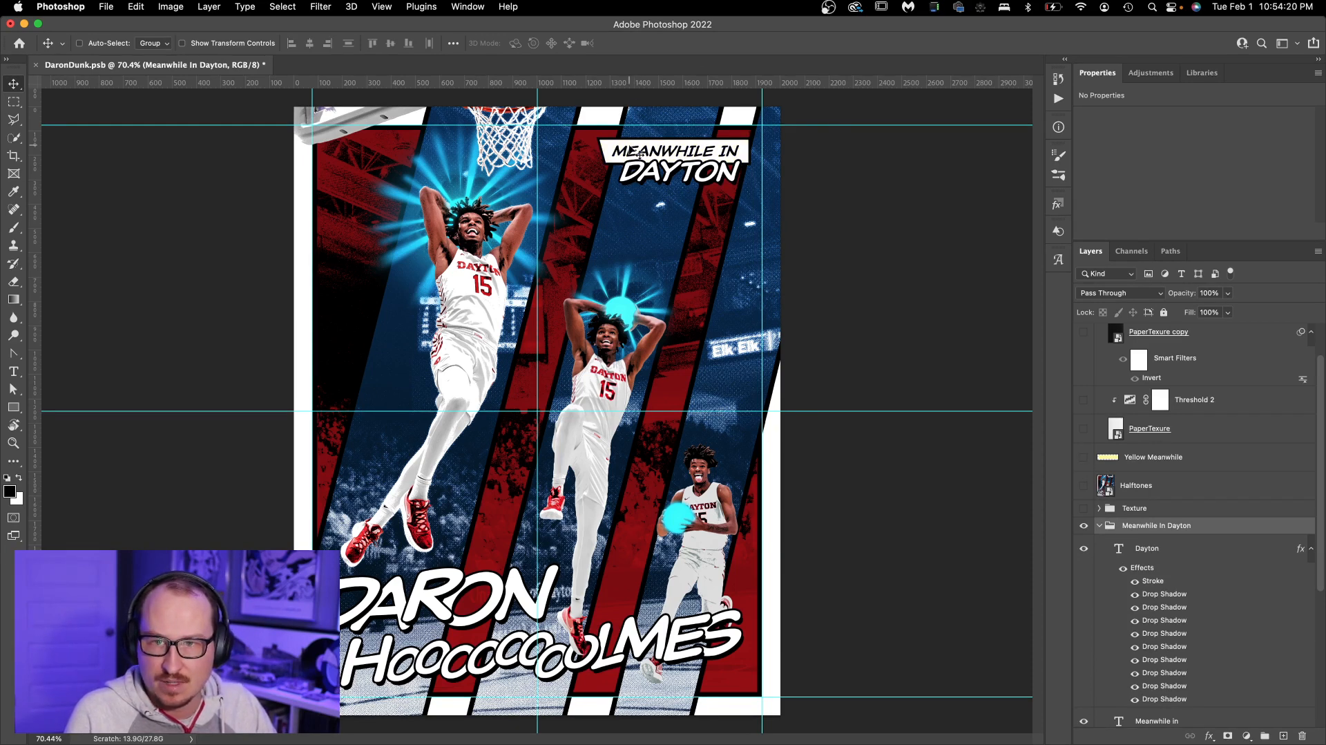
Check the font settings of the Meanwhile in text layer, and collapse the Meanwhile In Dayton group
double_click(697, 153)
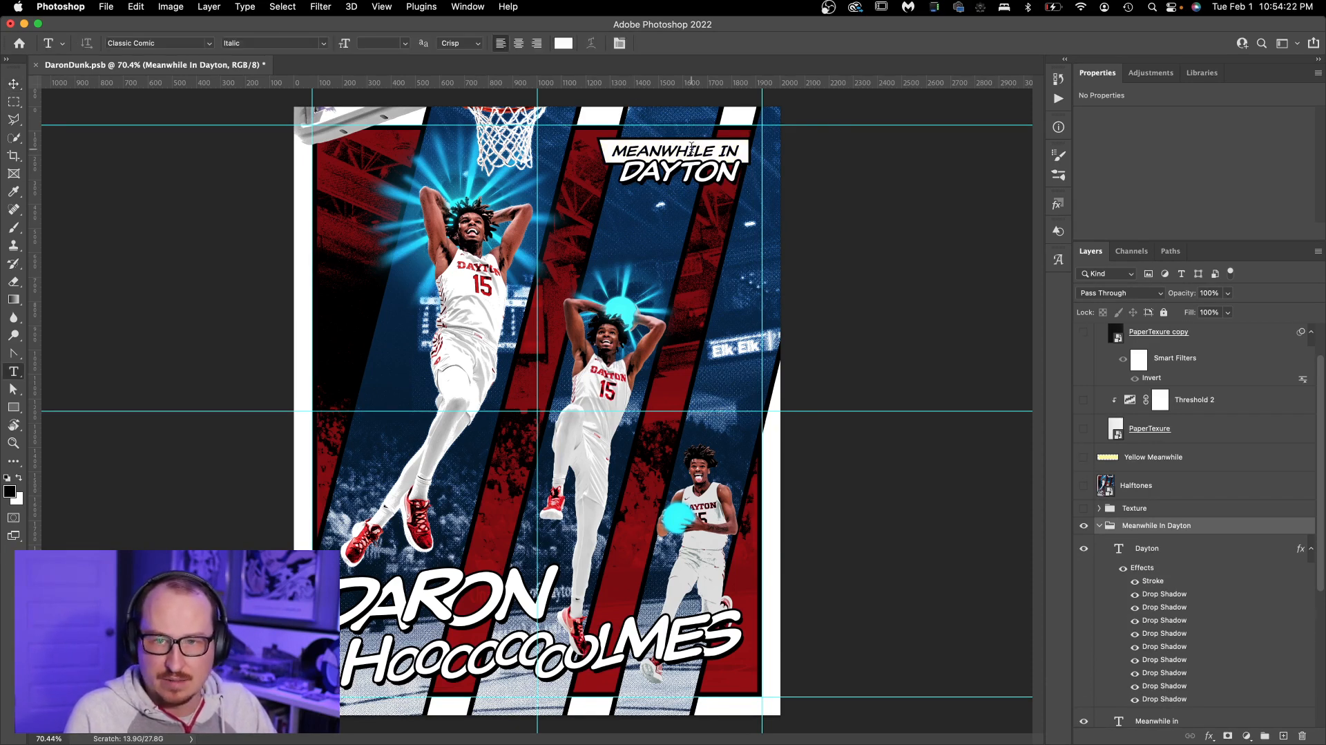
key(Escape)
key(v)
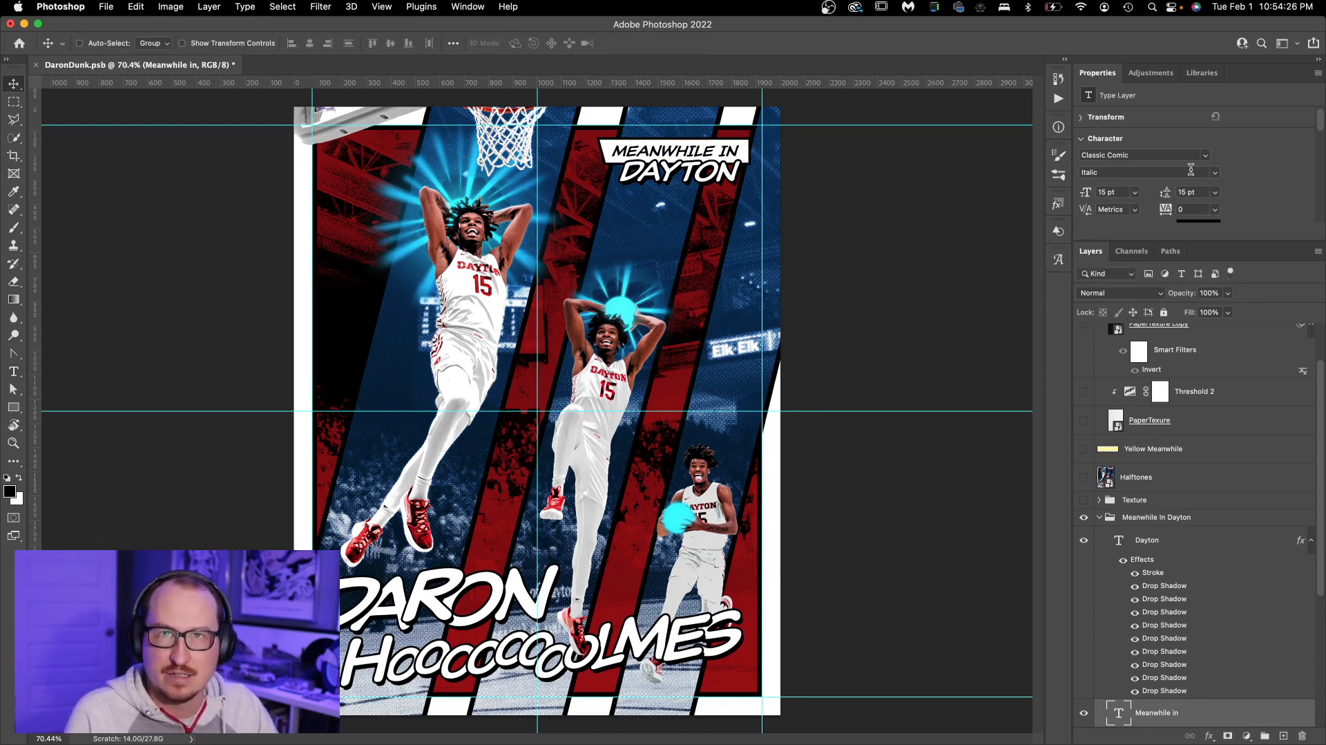
click(1099, 518)
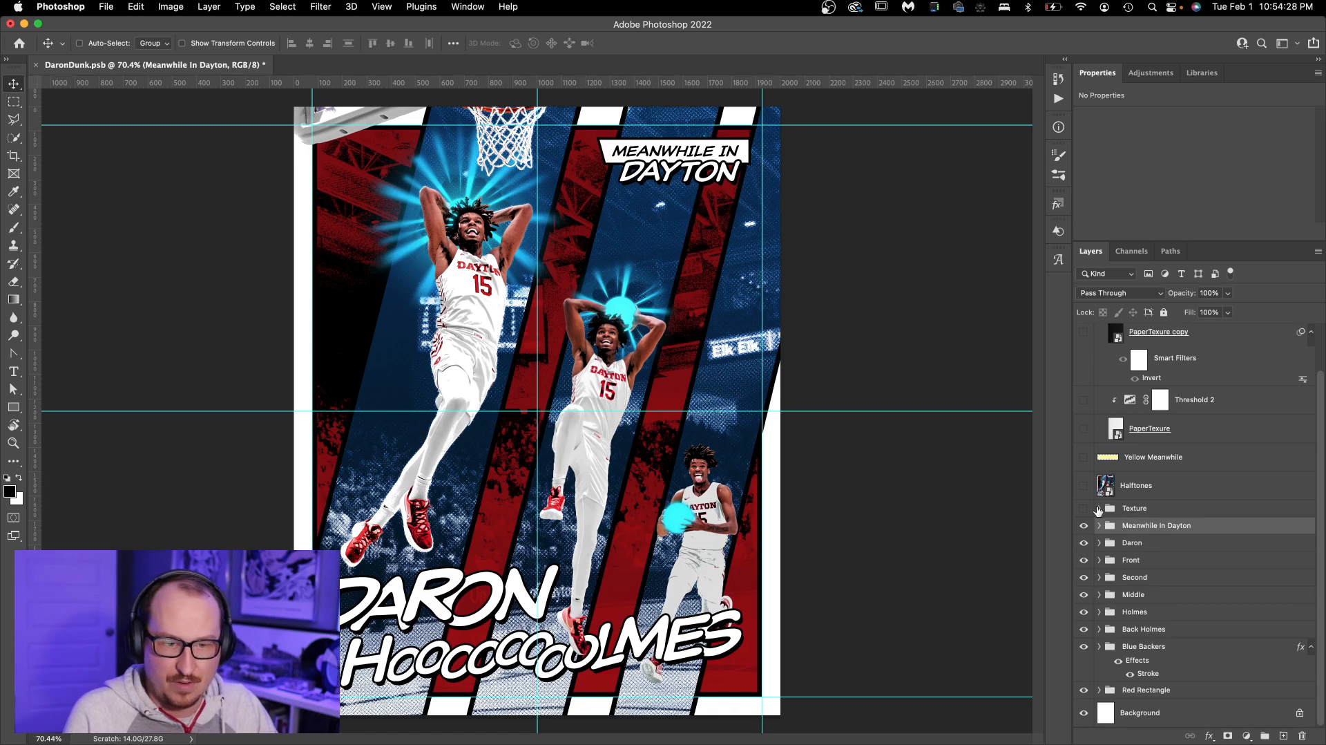
Show the expanded Texture group with all its layers hidden, and reveal iStock-926066410 and its clipped Gradient Map 4
click(1099, 508)
click(1083, 509)
drag(1084, 532, 1086, 618)
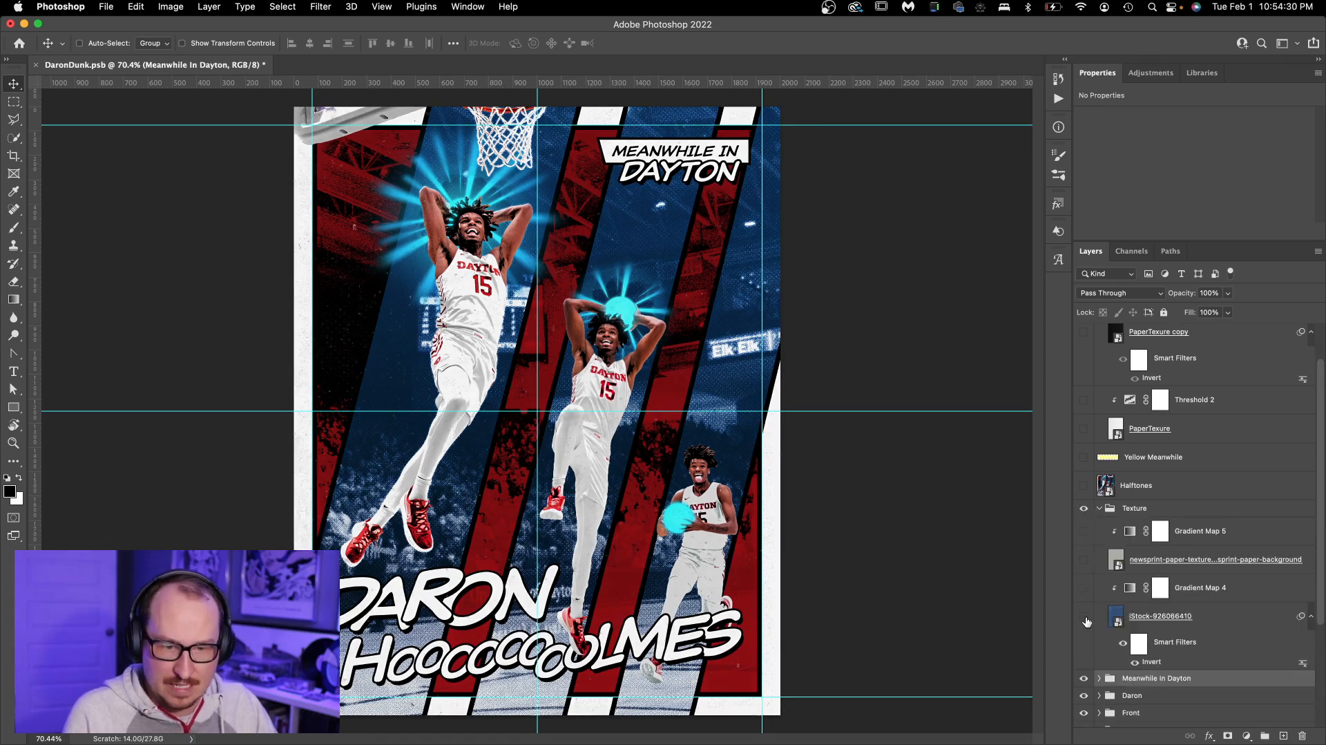
click(1085, 617)
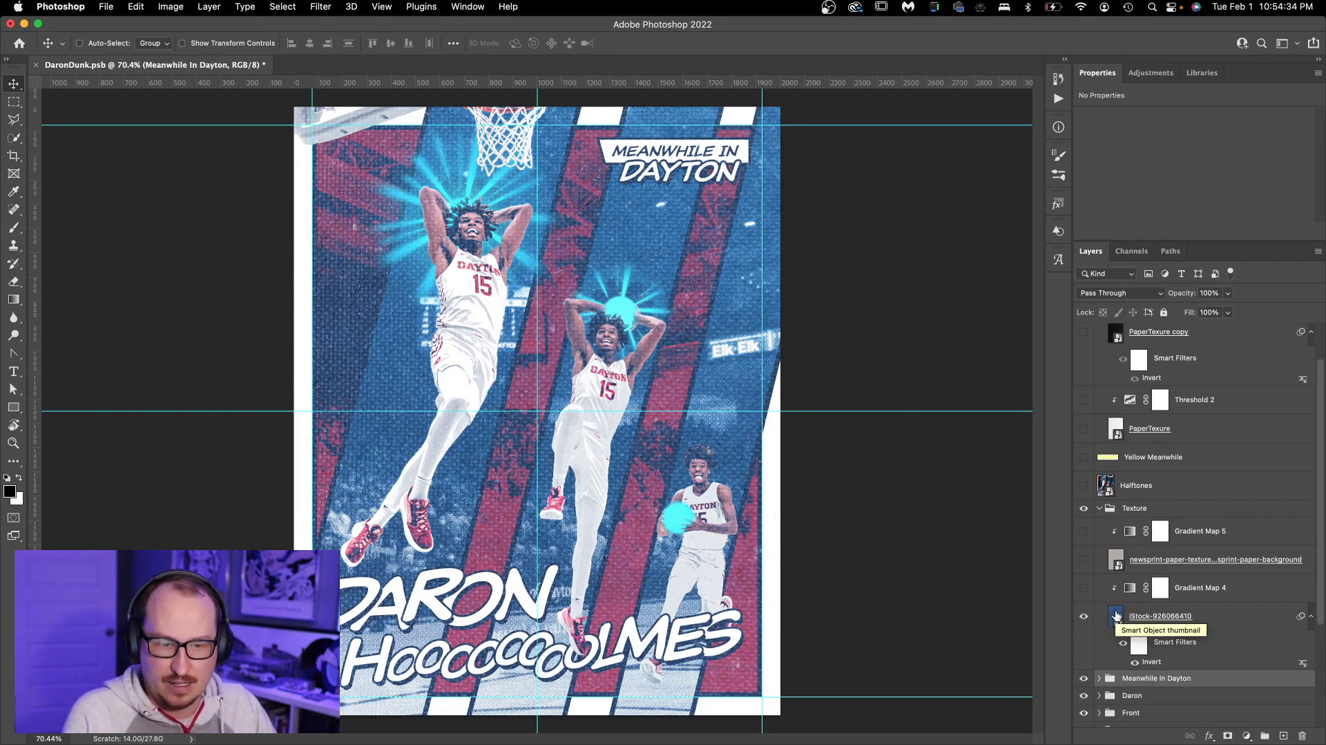
click(1084, 589)
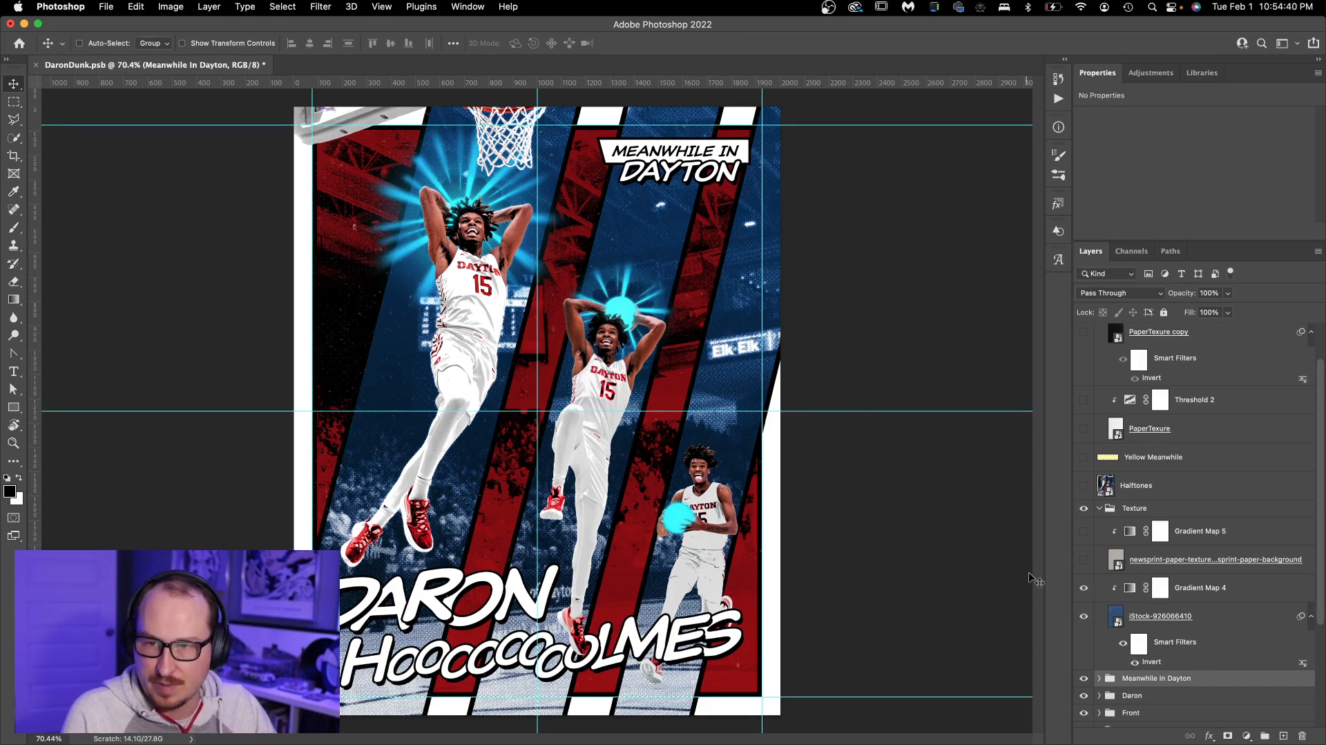
Reveal the newsprint paper texture layer and its clipped Gradient Map 5 in the lower Texture group
click(1084, 559)
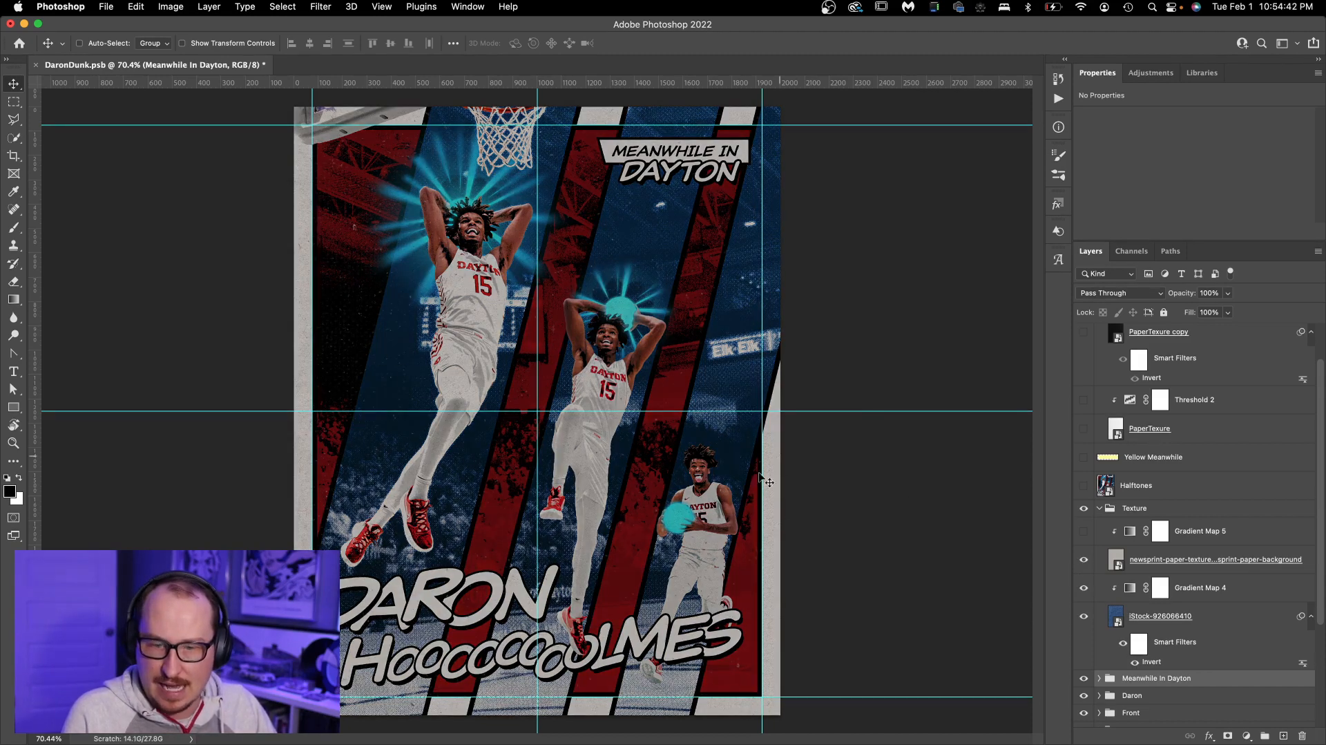
click(1082, 532)
click(1083, 562)
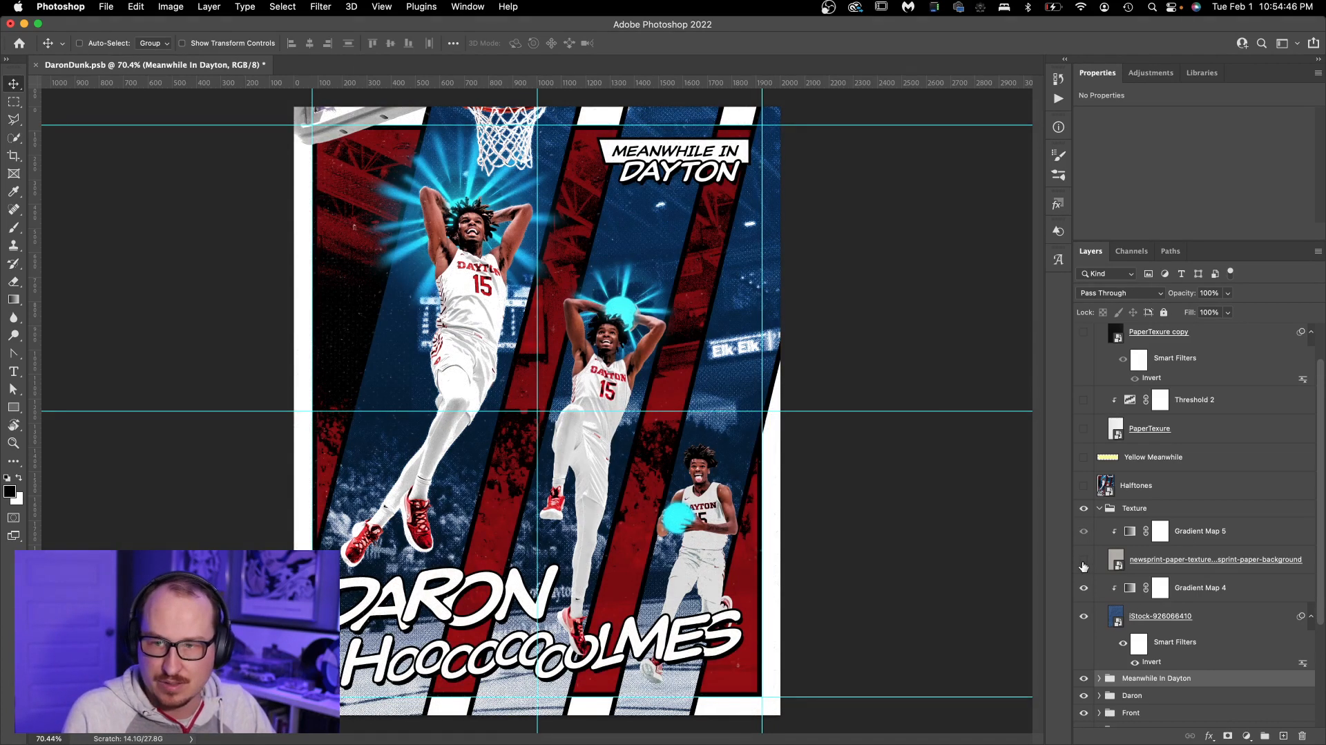
click(1083, 562)
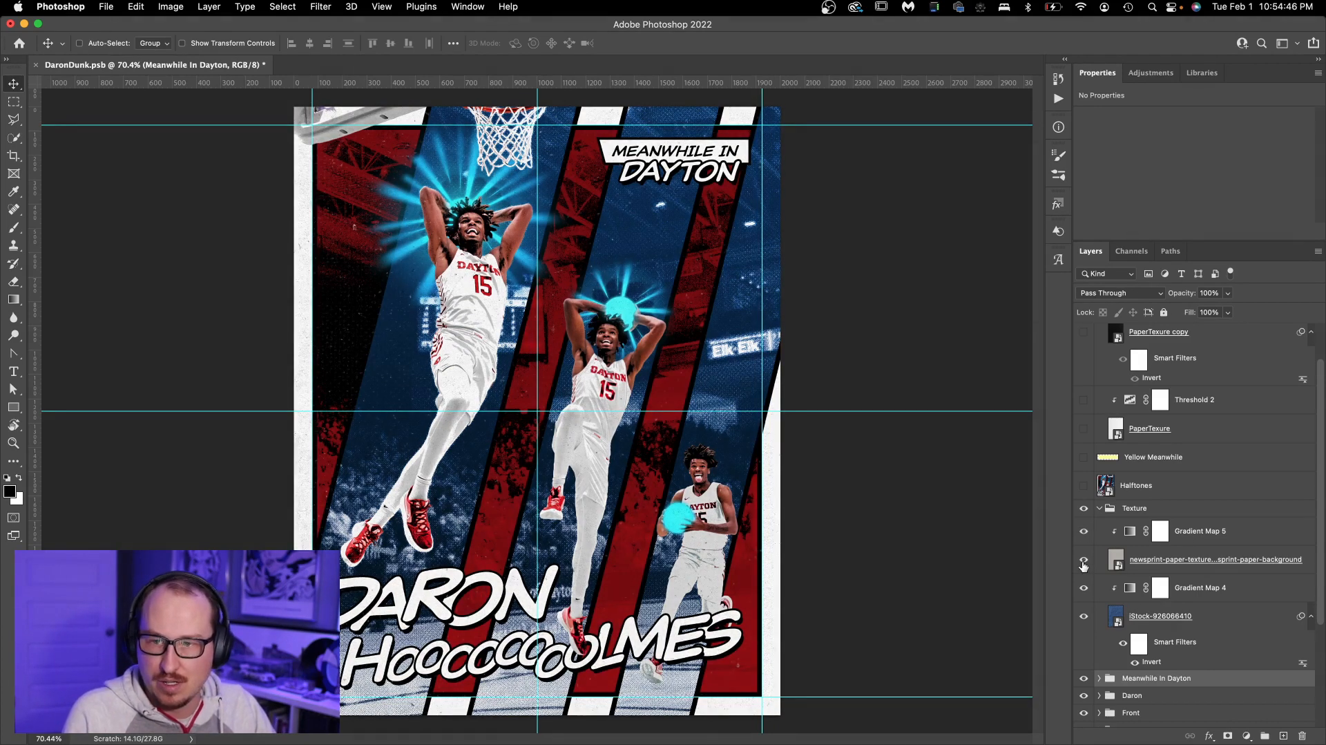
Preview the Halftones layer by toggling its visibility, leaving it hidden
click(1143, 484)
click(1084, 487)
click(1084, 487)
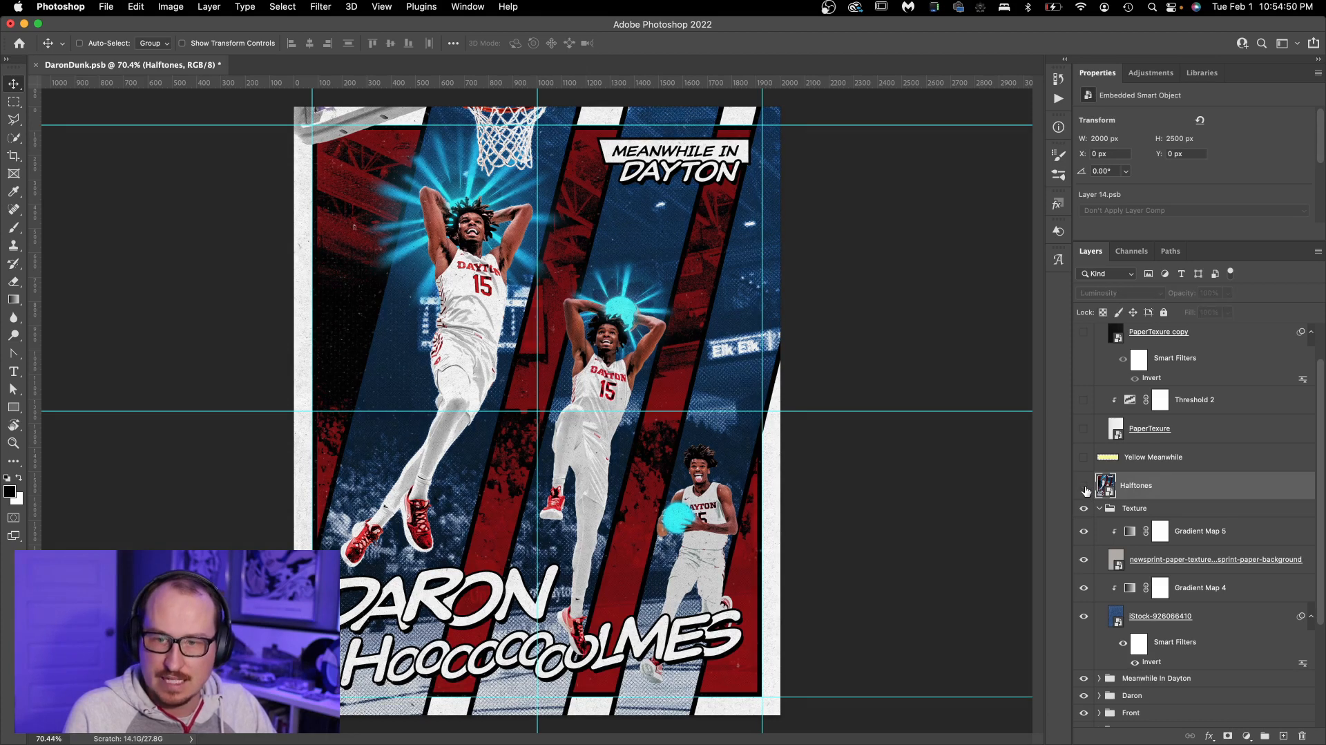
click(1084, 487)
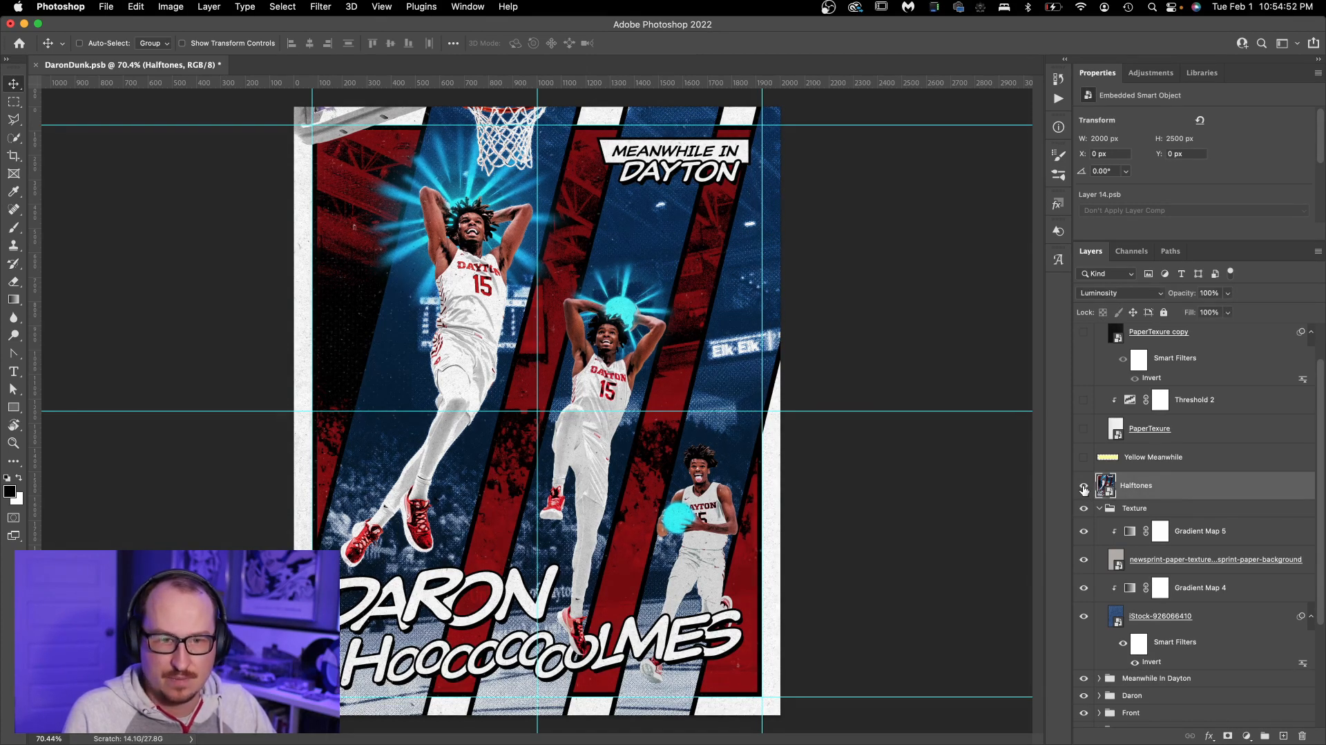
click(1084, 487)
Stamp all visible layers onto a new layer above the lower Texture group and convert it to a smart object
click(1141, 513)
key(super+shift+alt+n)
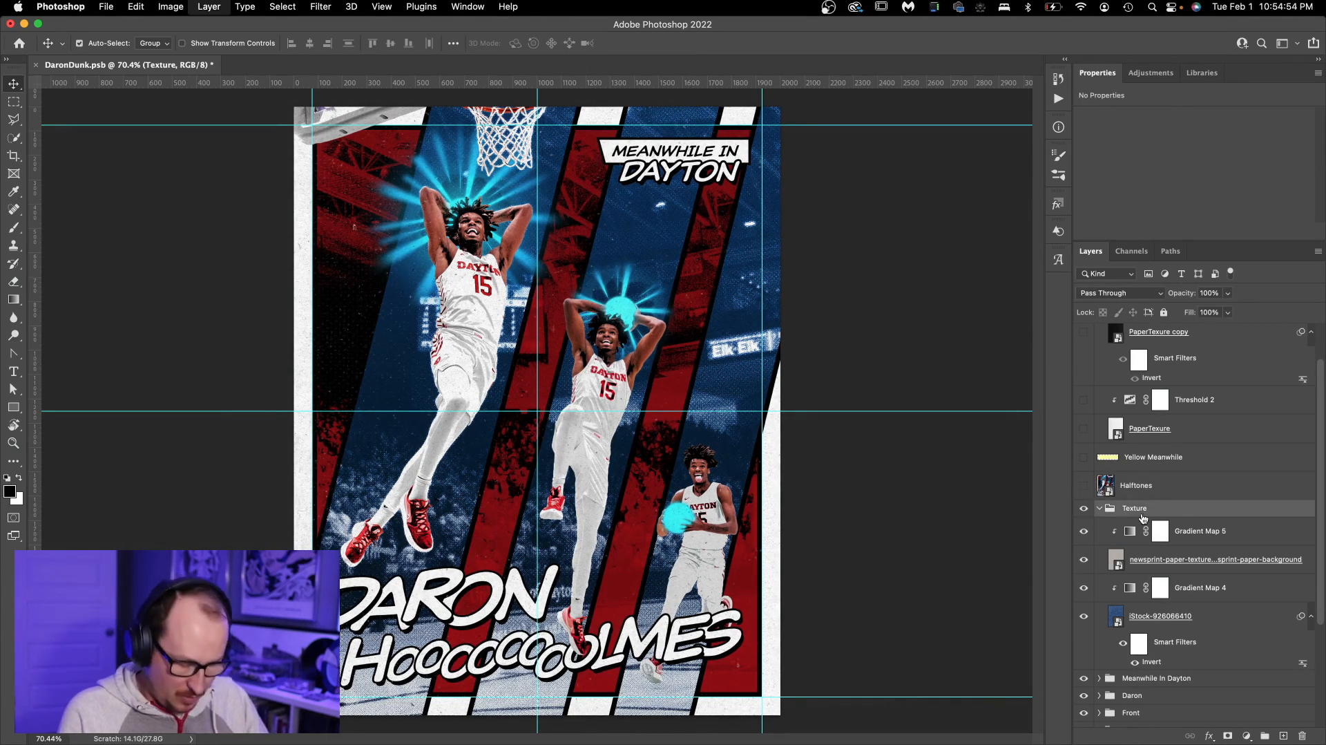
key(super+bracketright)
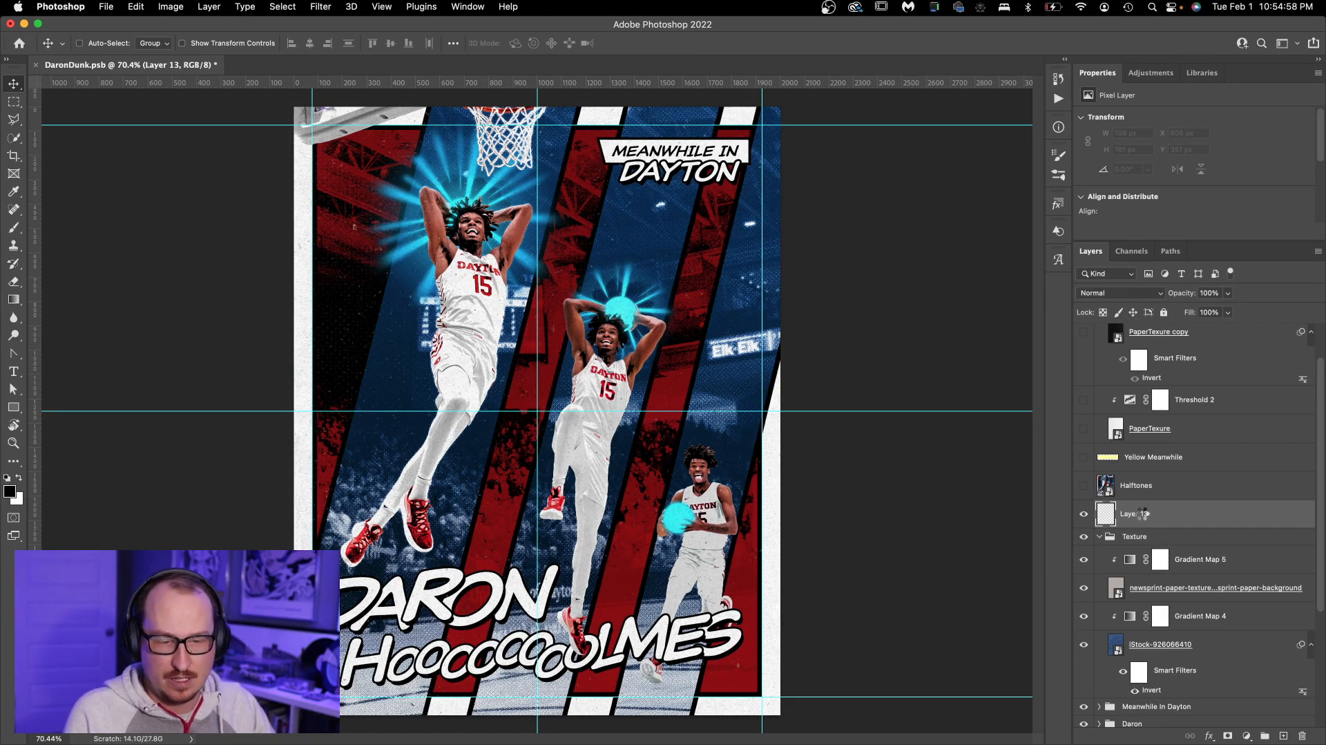
key(super+shift+alt+e)
right_click(1140, 513)
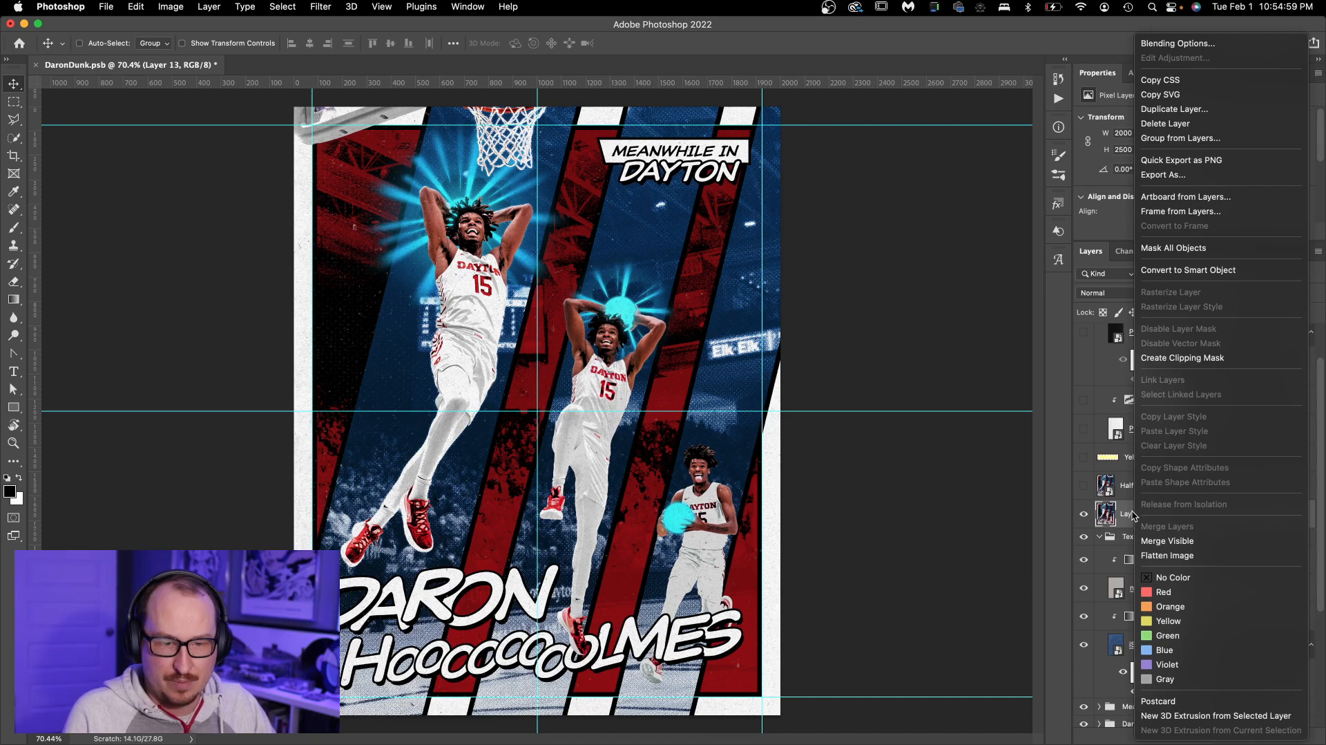
click(1201, 270)
Open the merged smart object's contents and enlarge the image to 300 percent with Preserve Details (enlargement) resampling
double_click(1106, 513)
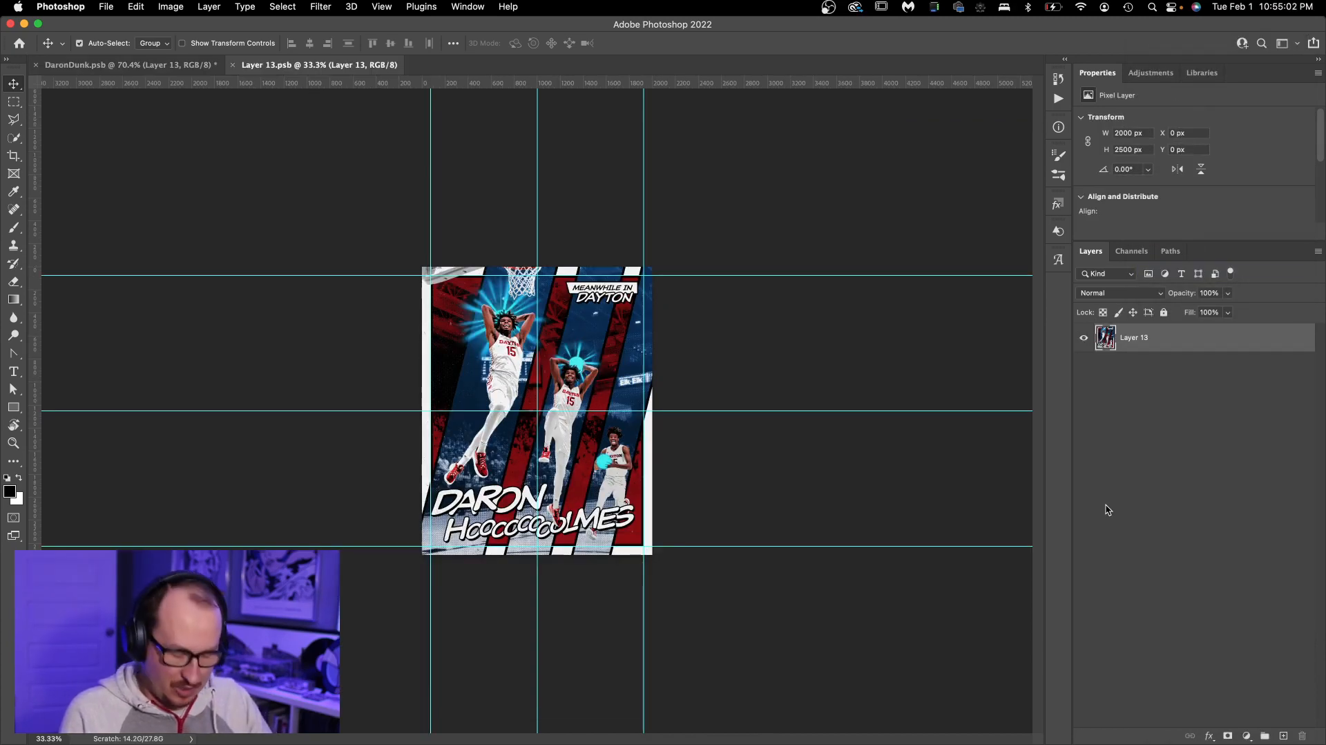
key(h)
key(super+alt+i)
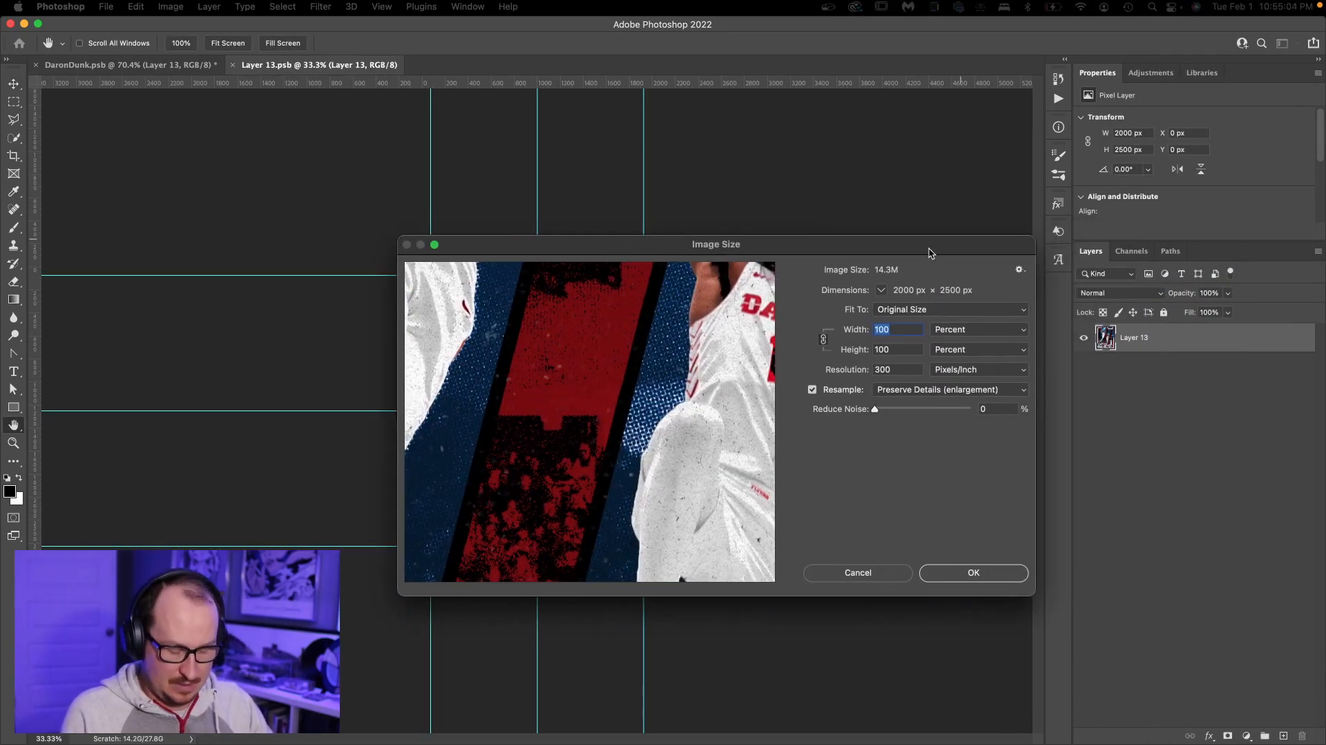
text(300)
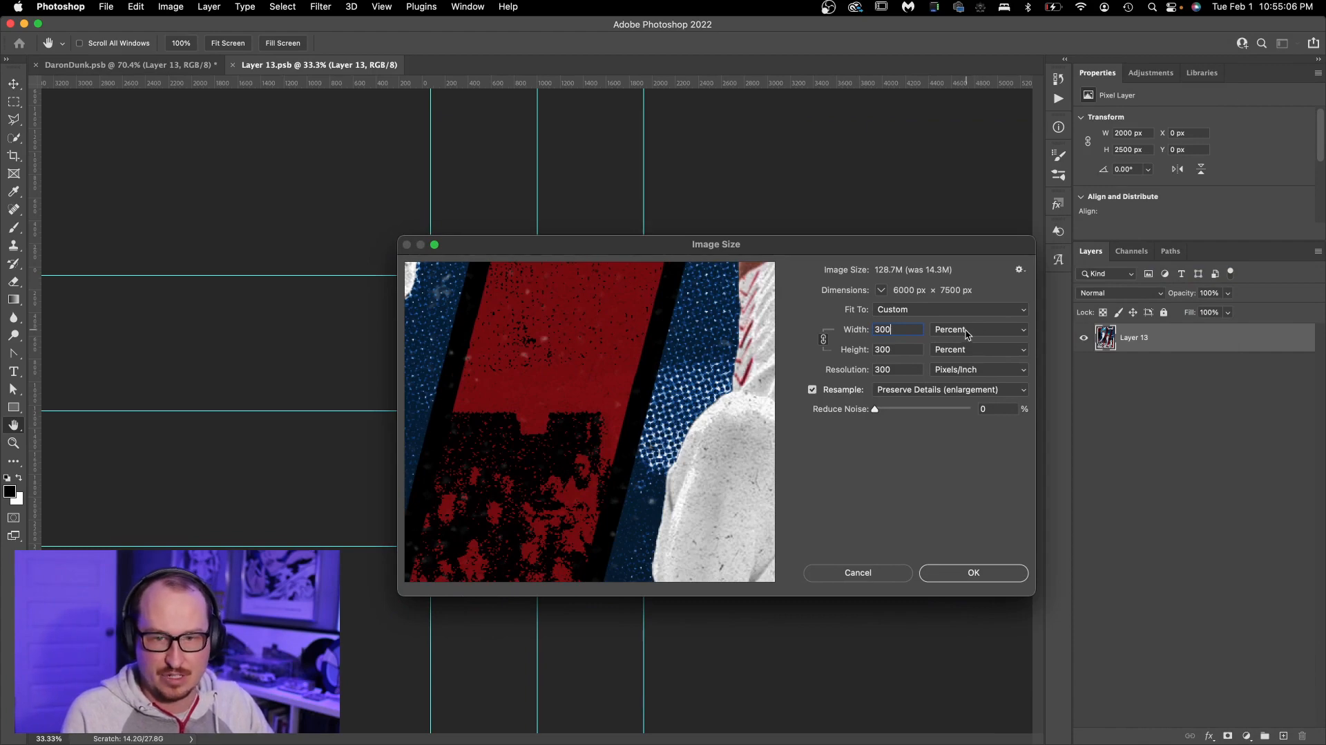
click(970, 577)
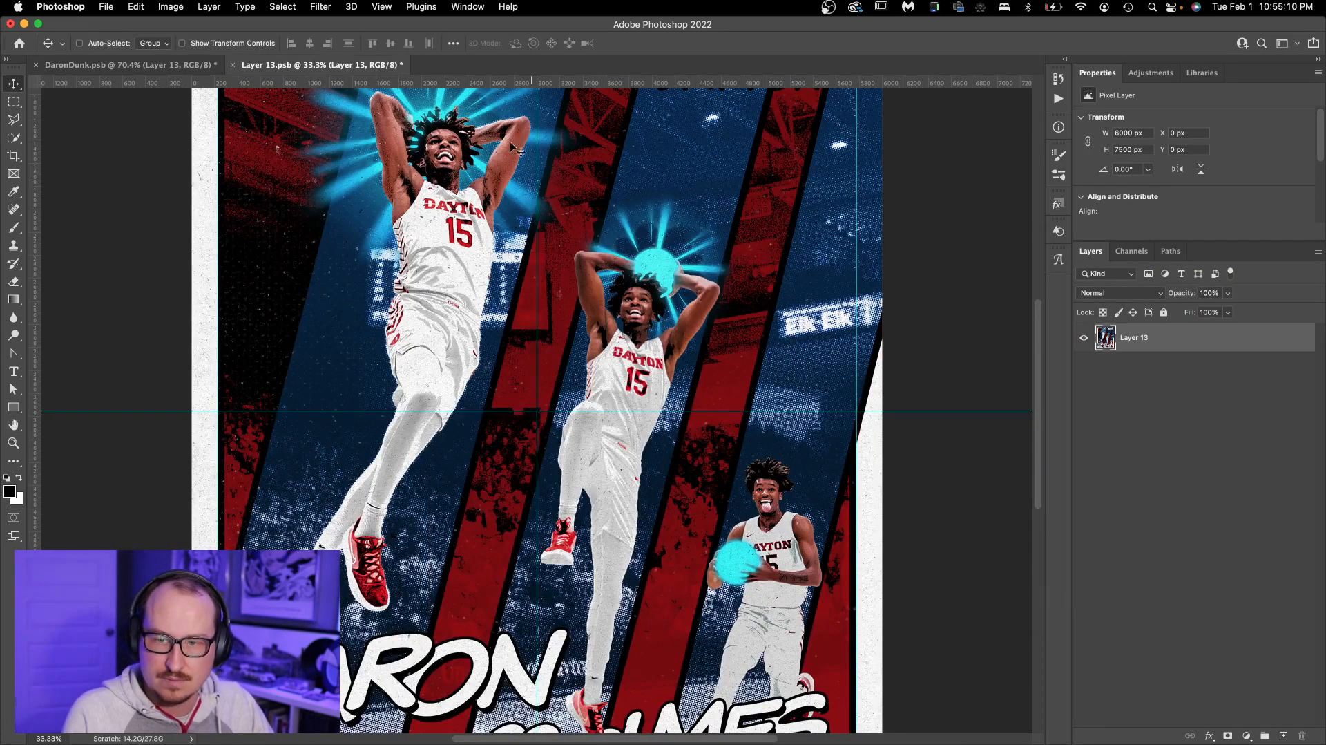
Apply a Color Halftone filter with a maximum radius of 4 pixels, inspect the dots on the jersey, and save the smart object
click(319, 7)
mouse_move(384, 234)
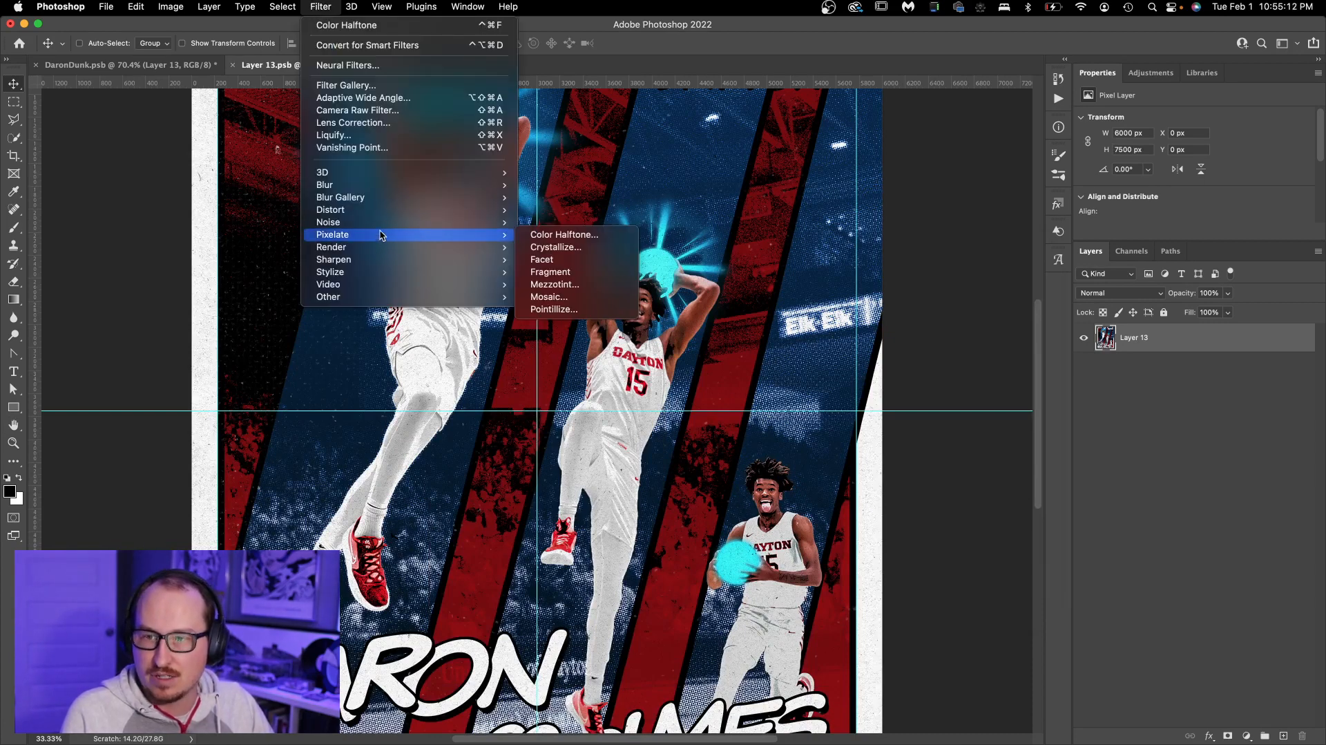
click(587, 239)
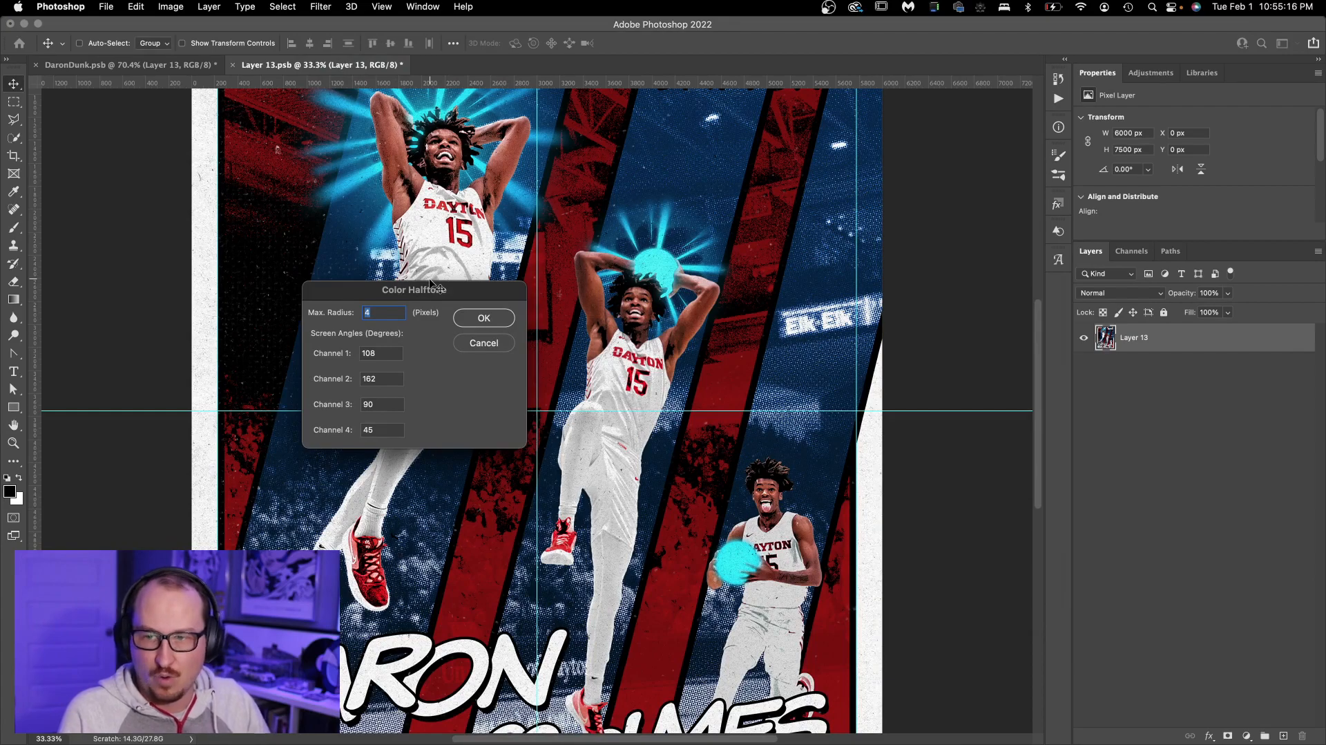
key(Return)
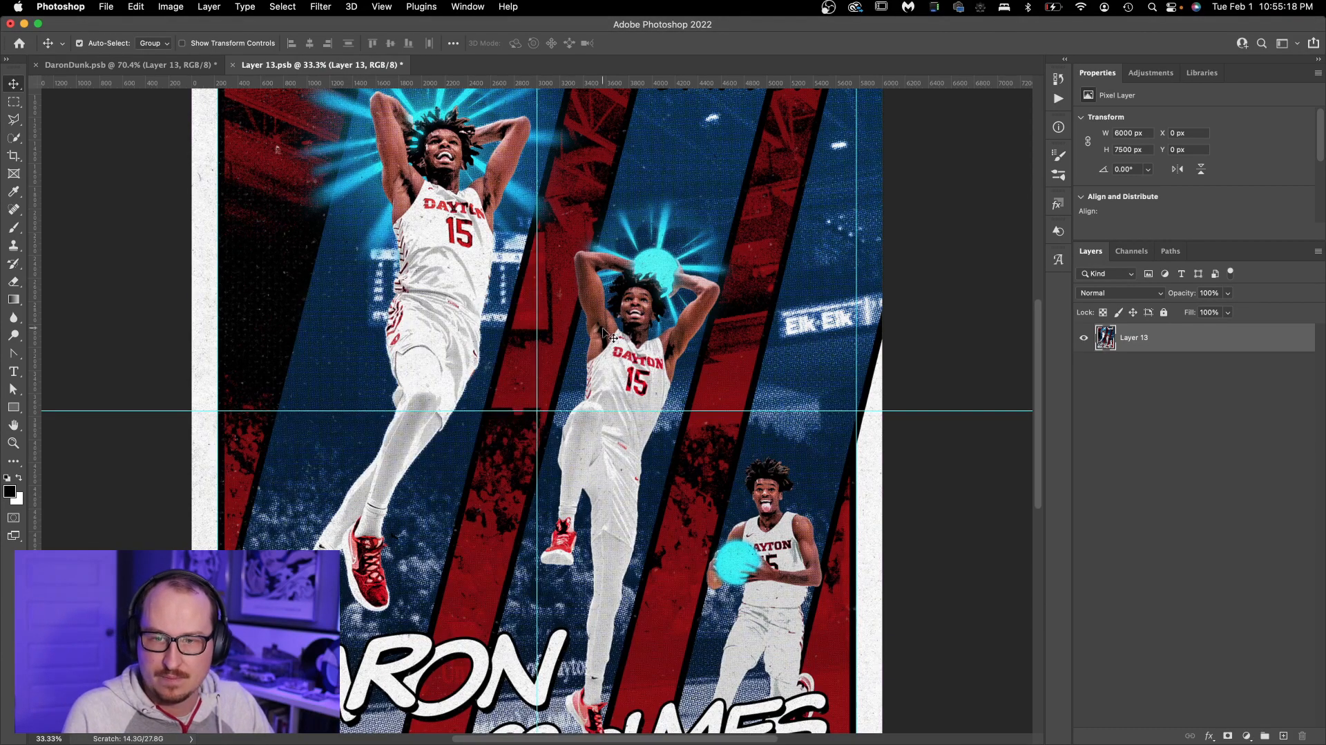
key(z)
drag(440, 181, 523, 184)
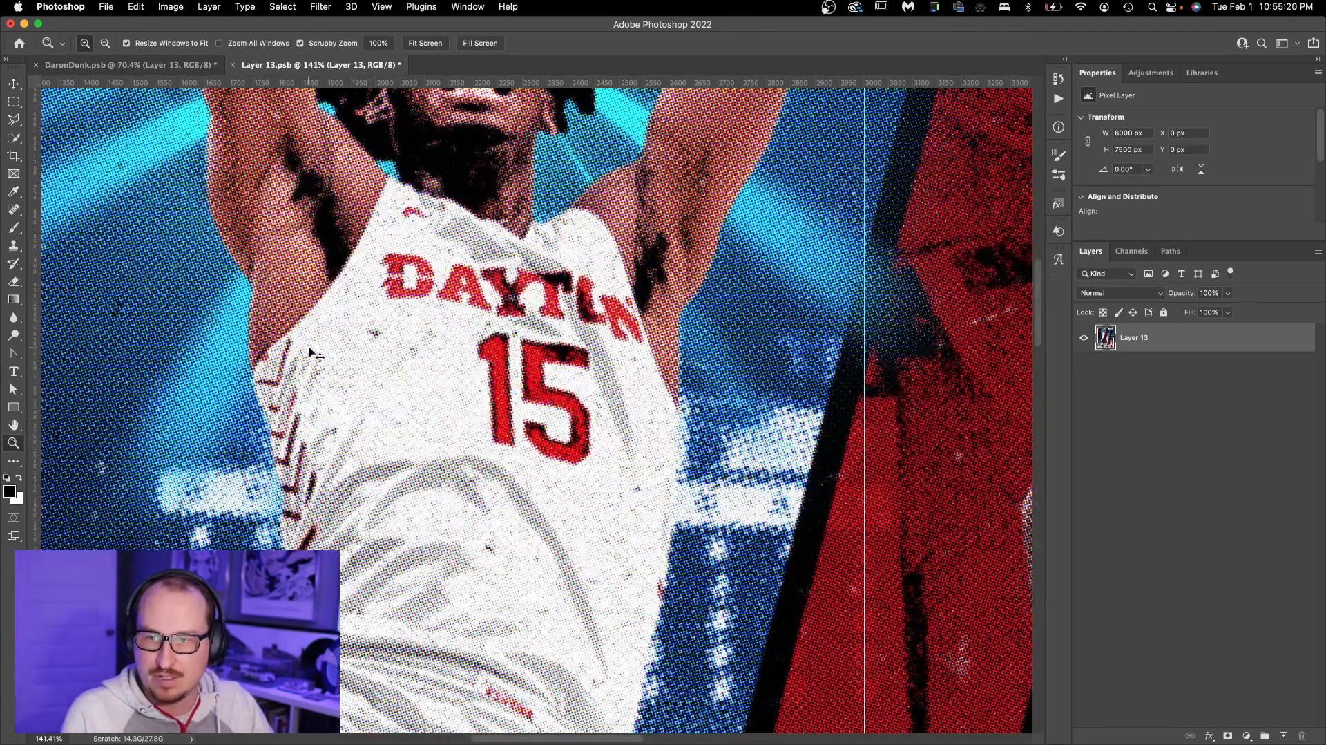
key(super+s)
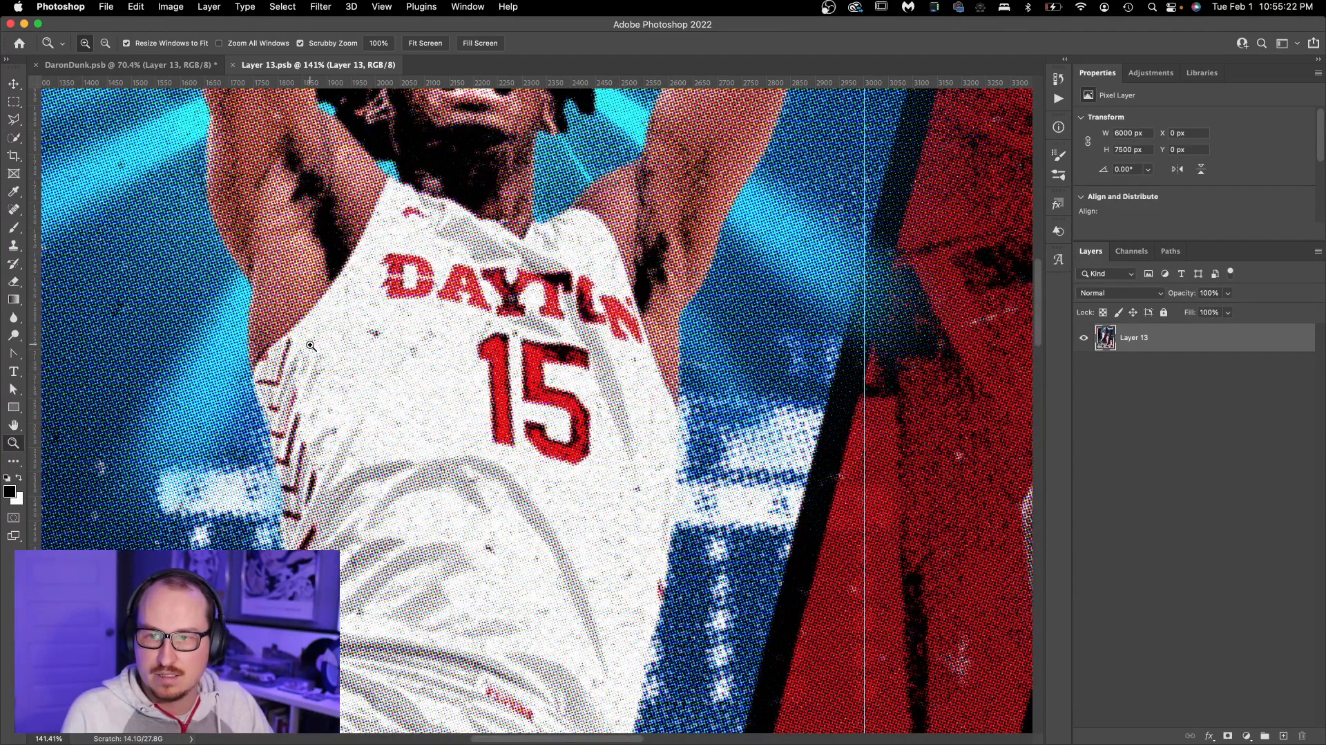
Return to the DaronDunk document and scale the halftoned smart object to 33.33%
key(ctrl+Tab)
key(v)
key(super+t)
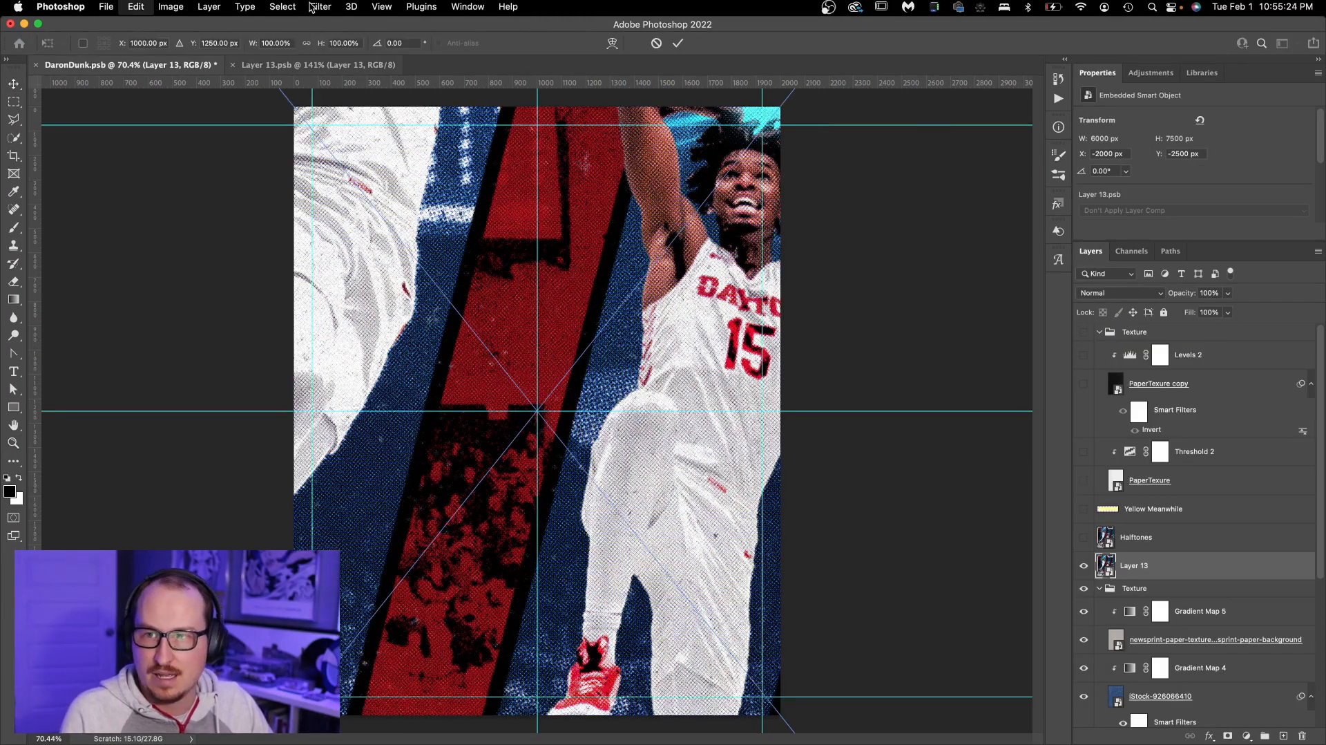
double_click(274, 43)
text(33.333)
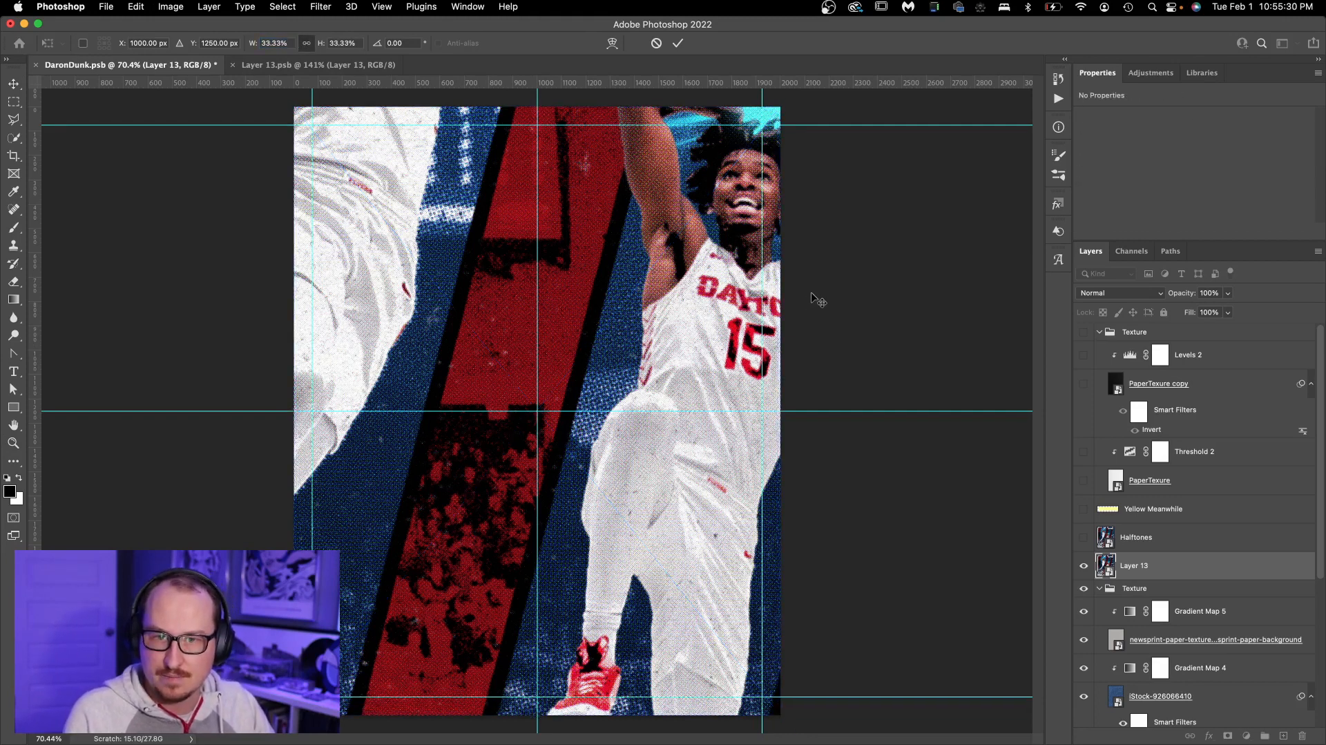
key(Return)
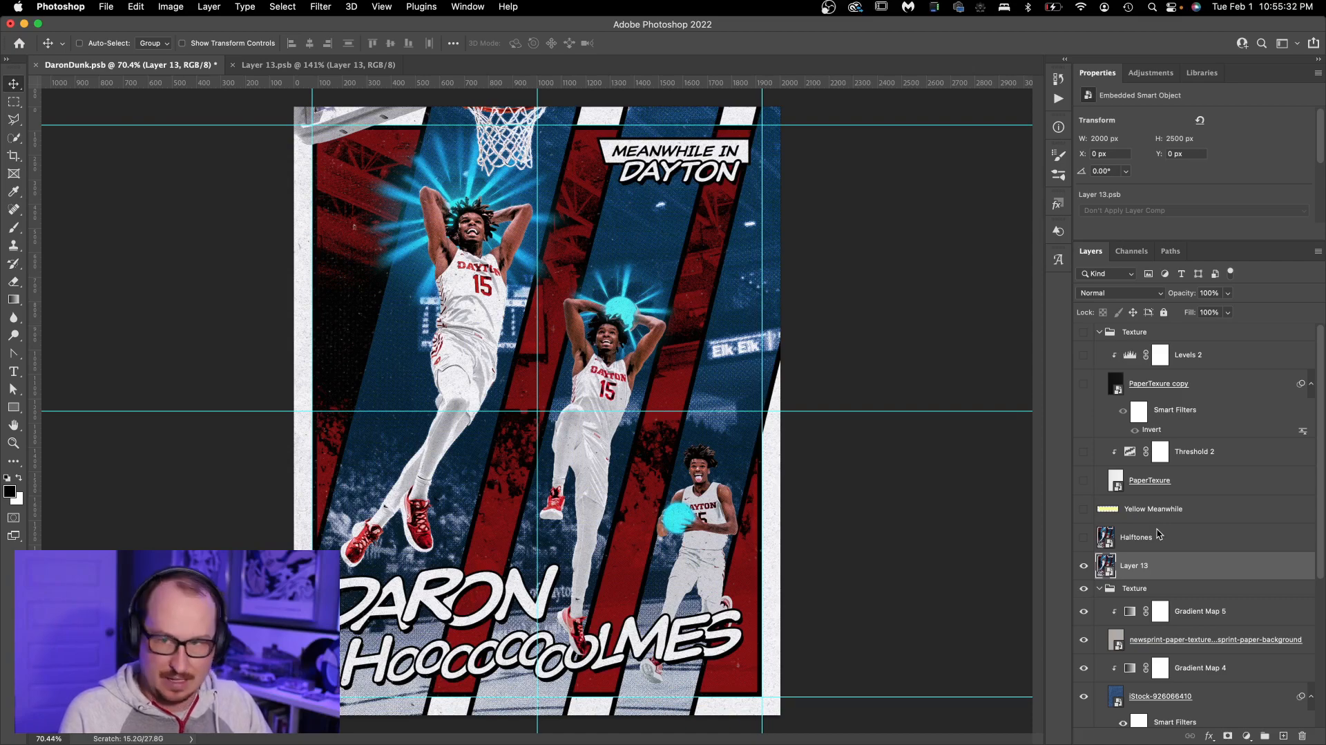
Set the halftoned layer's blend mode to Luminosity and inspect the largest player up close
key(alt+shift+y)
key(z)
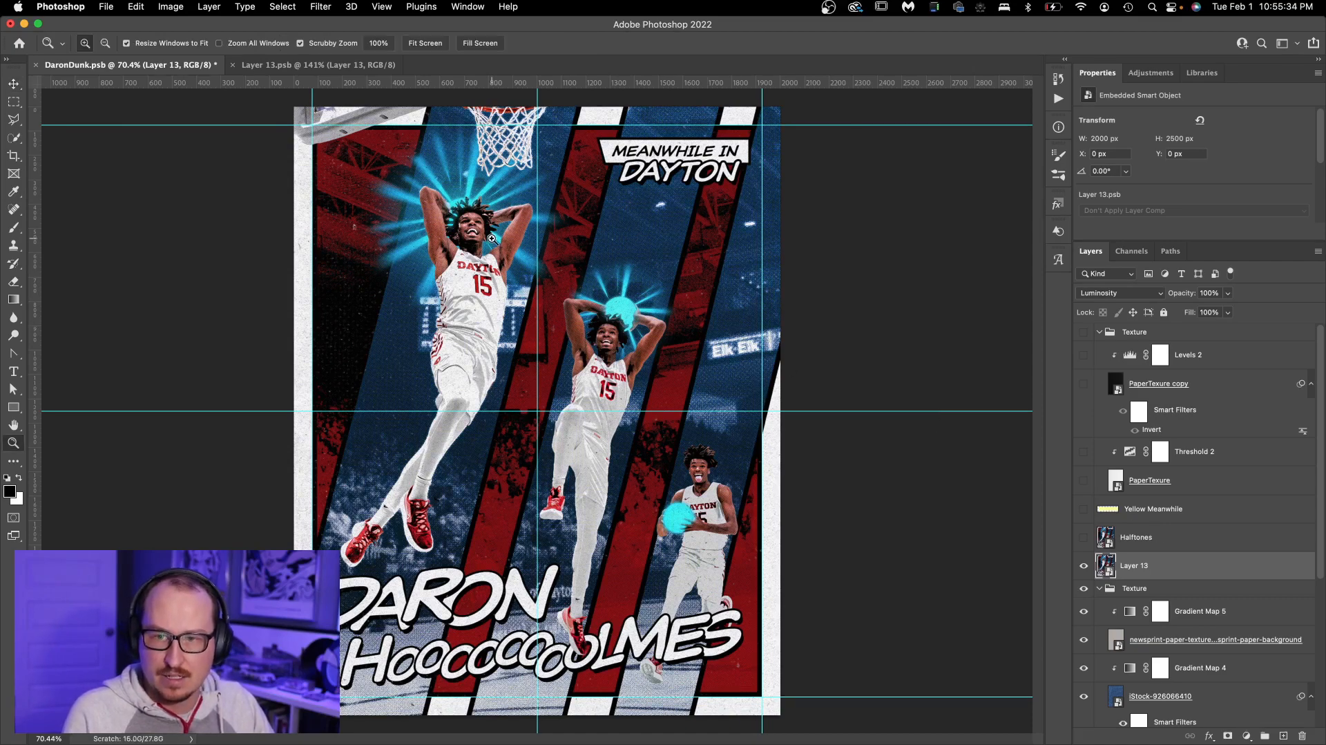
drag(492, 238, 567, 238)
key(v)
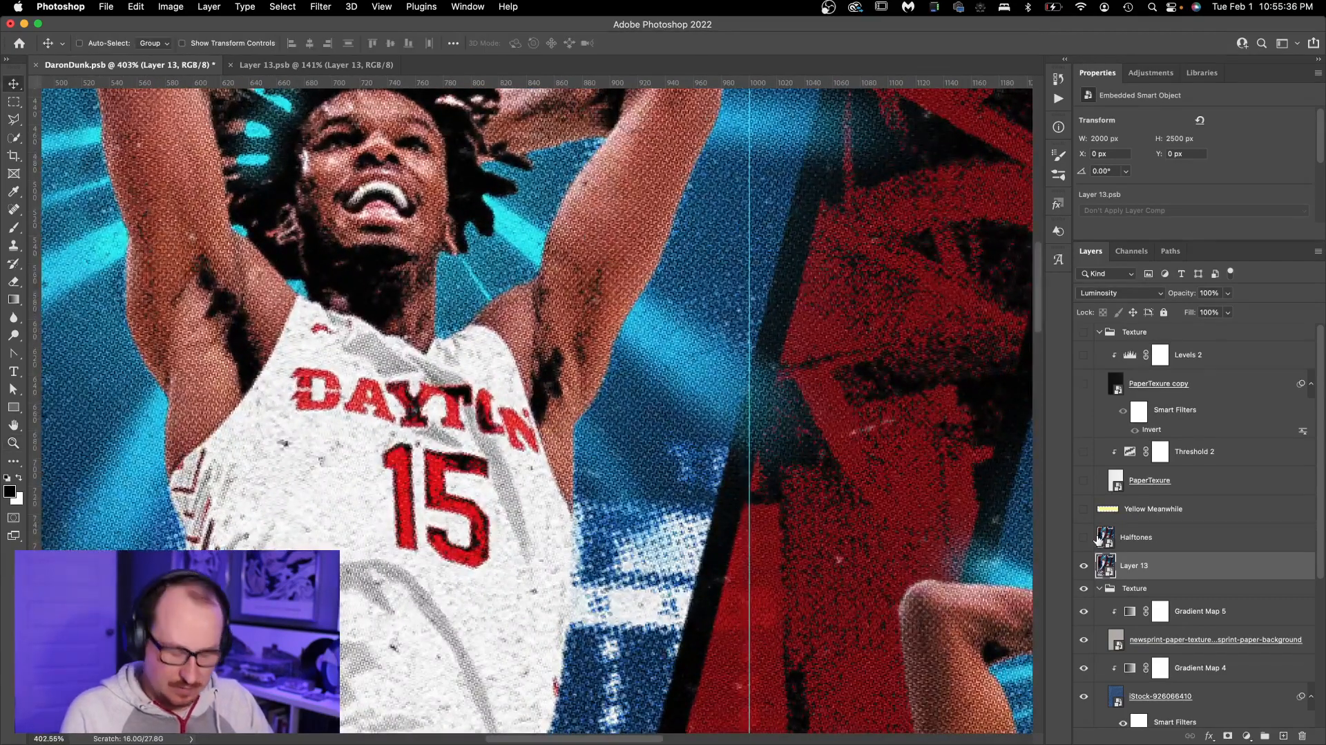
Compare Normal and Luminosity blending of the halftoned layer close up on the largest player, ending on Luminosity with the whole poster in view
key(alt+shift+n)
key(z)
drag(375, 302, 775, 403)
key(v)
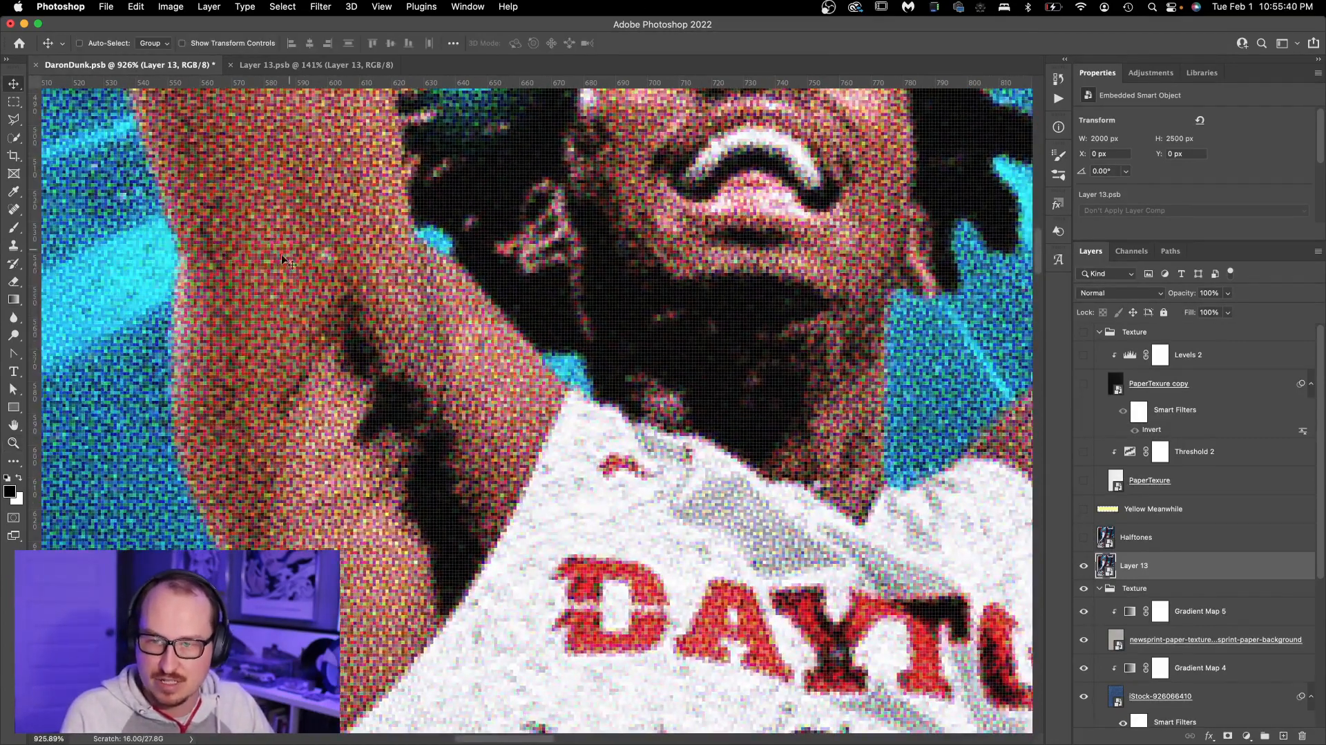
key(alt+shift+y)
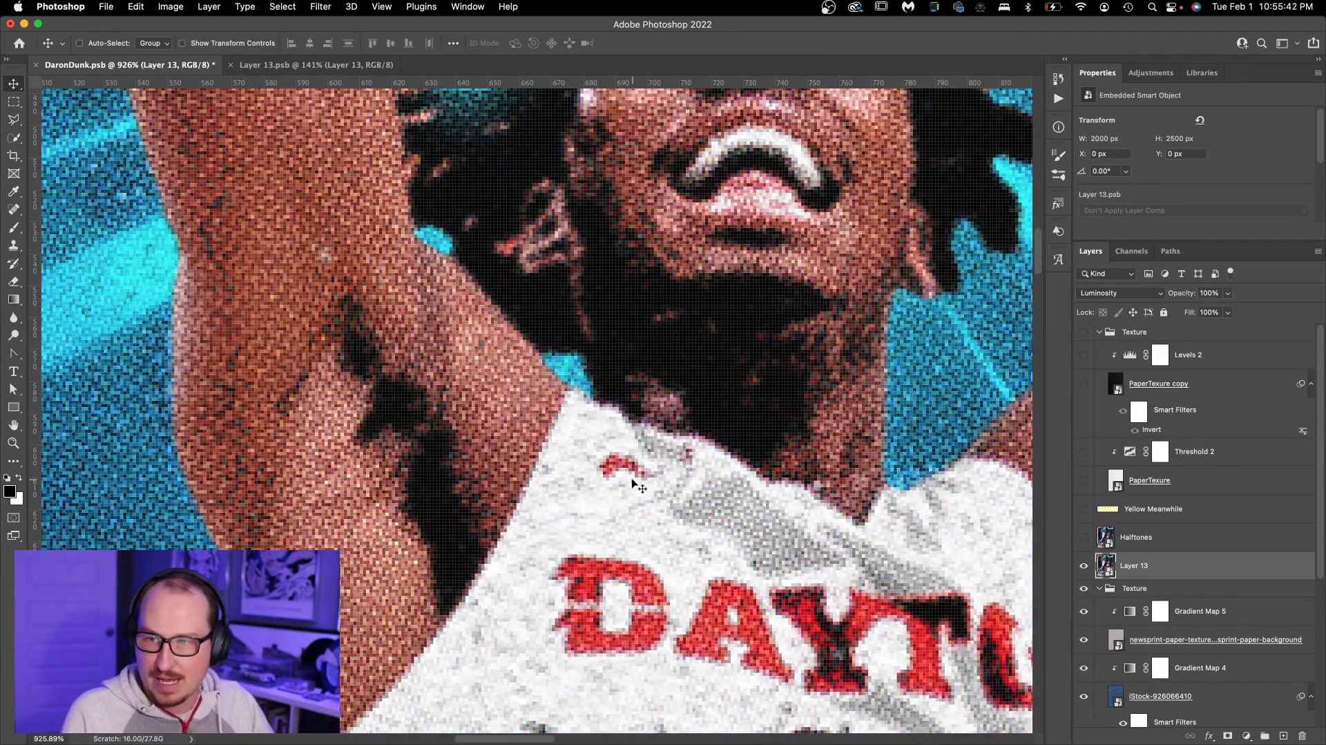
key(z)
alt+click(549, 409)
alt+click(549, 409)
alt+click(549, 409)
alt+click(549, 409)
alt+click(549, 409)
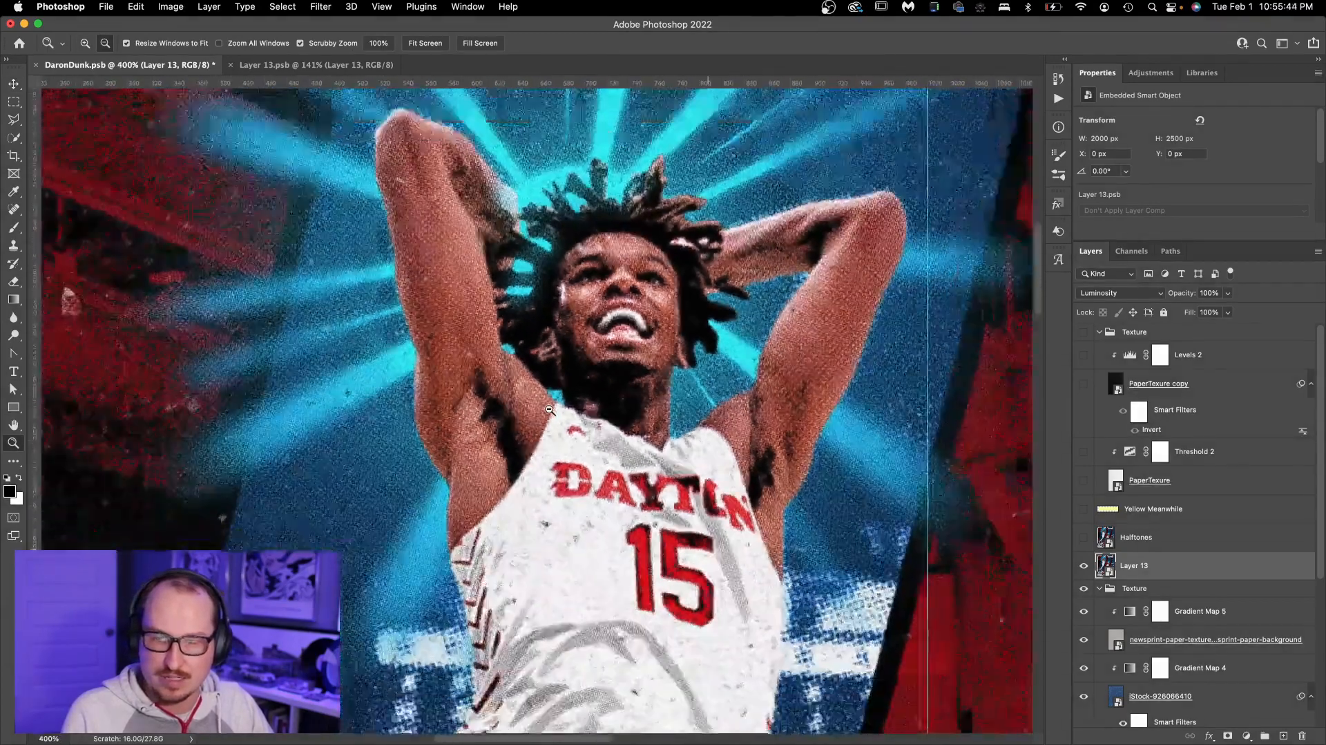
alt+click(550, 409)
alt+click(549, 409)
alt+click(549, 408)
key(super+0)
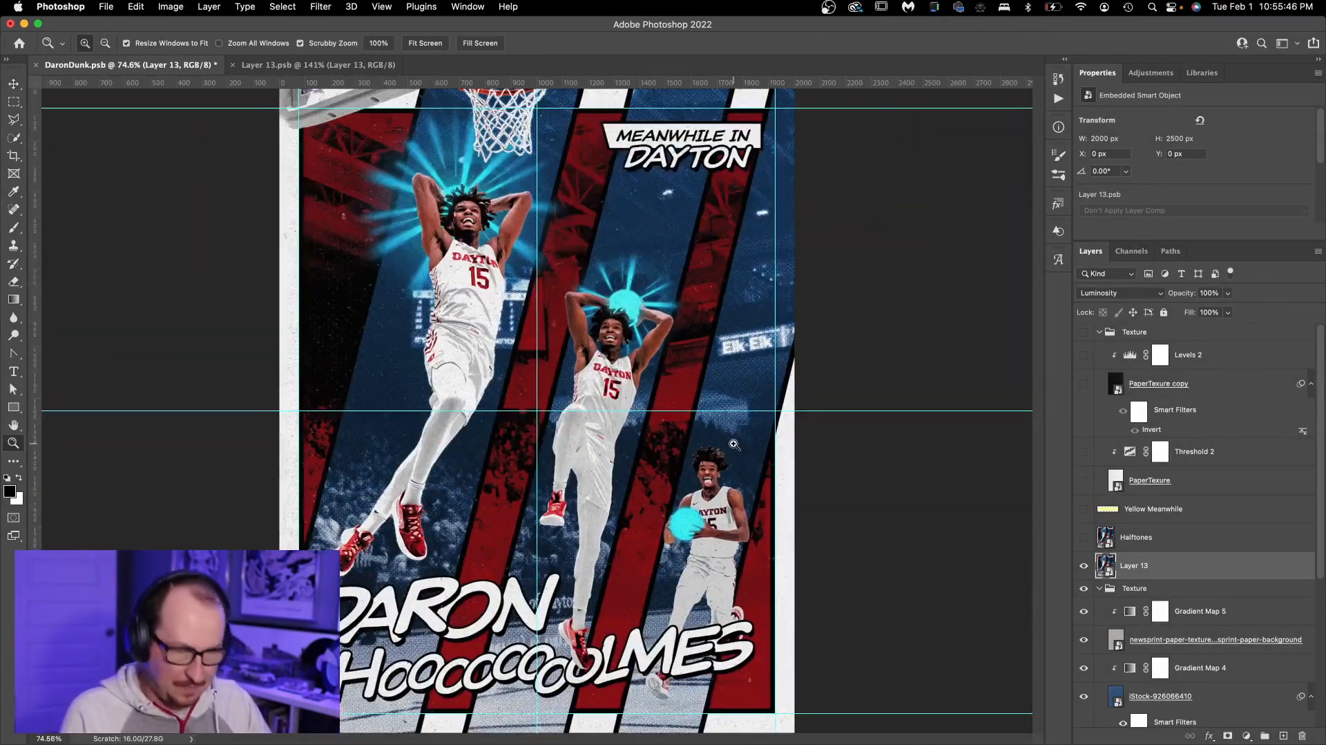
Show Yellow Meanwhile, PaperTexure with Threshold 2, and PaperTexure copy with Levels 2, and collapse the upper Texture group
click(1084, 508)
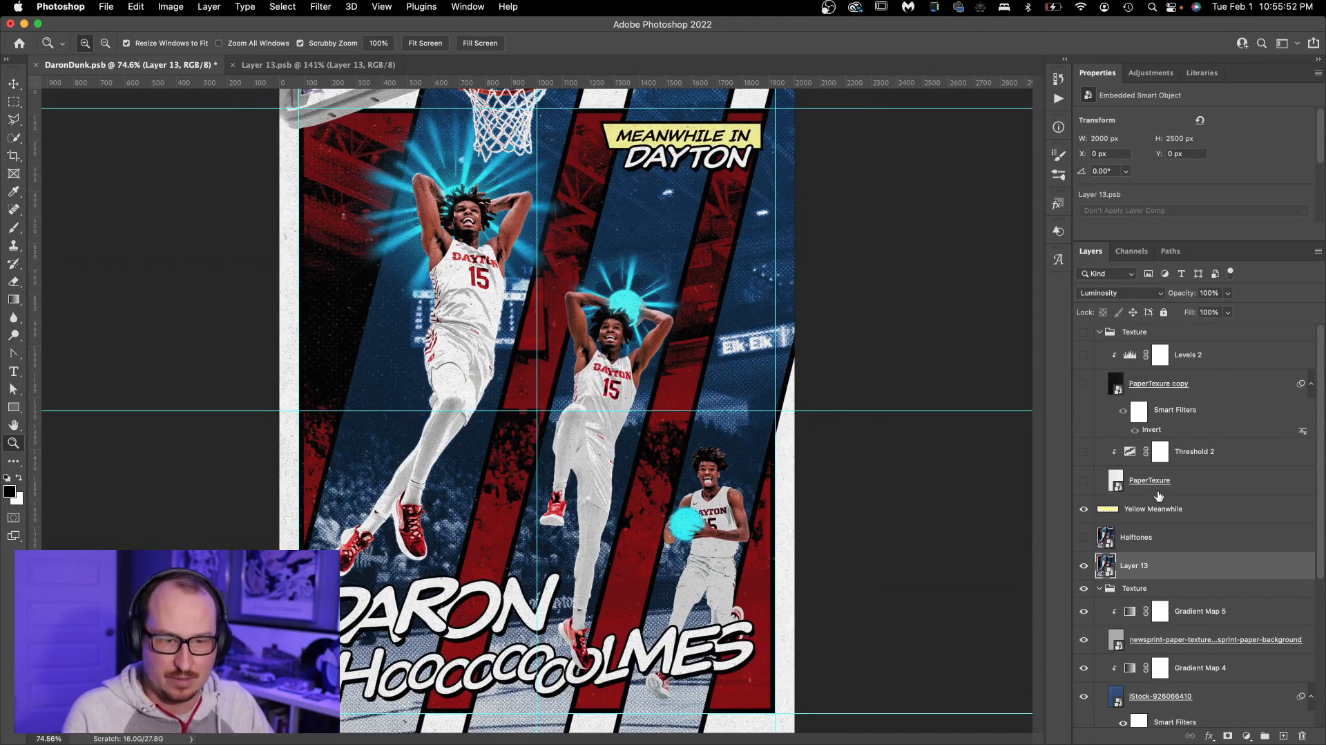
click(1202, 486)
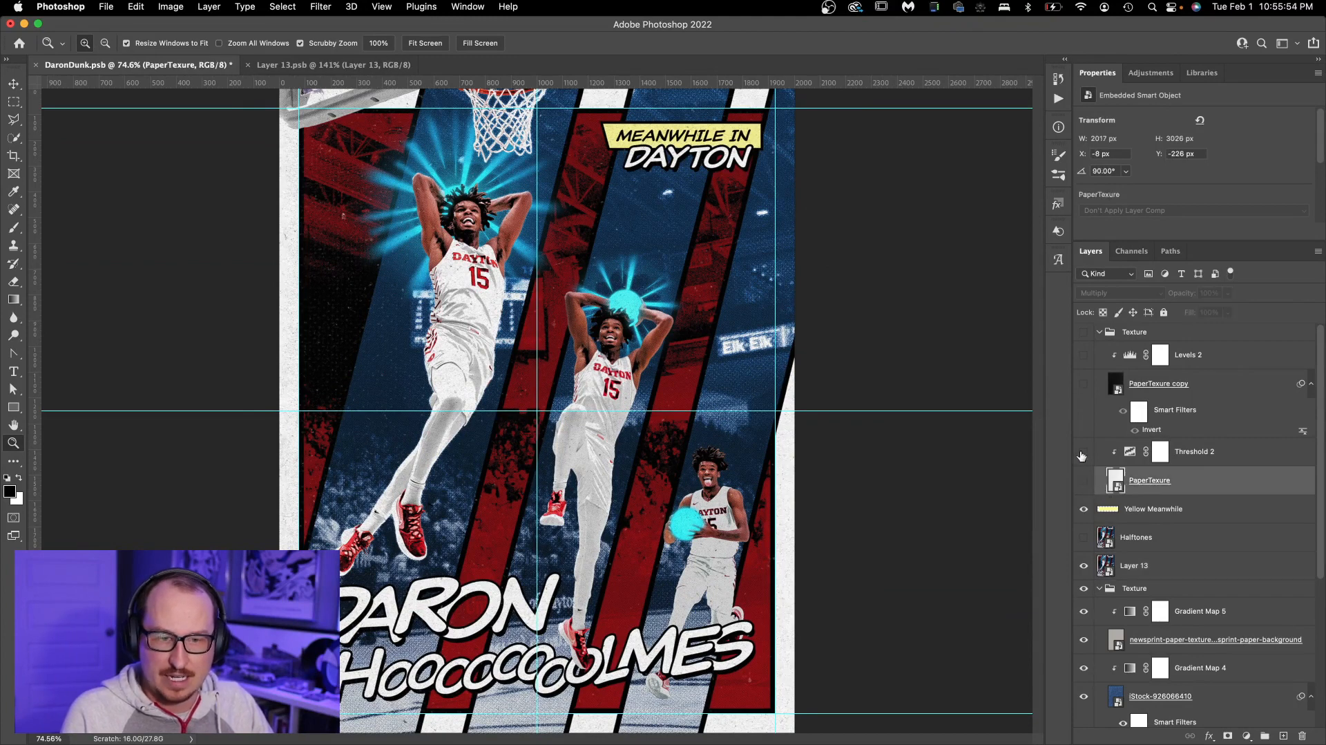
click(1084, 480)
click(1084, 453)
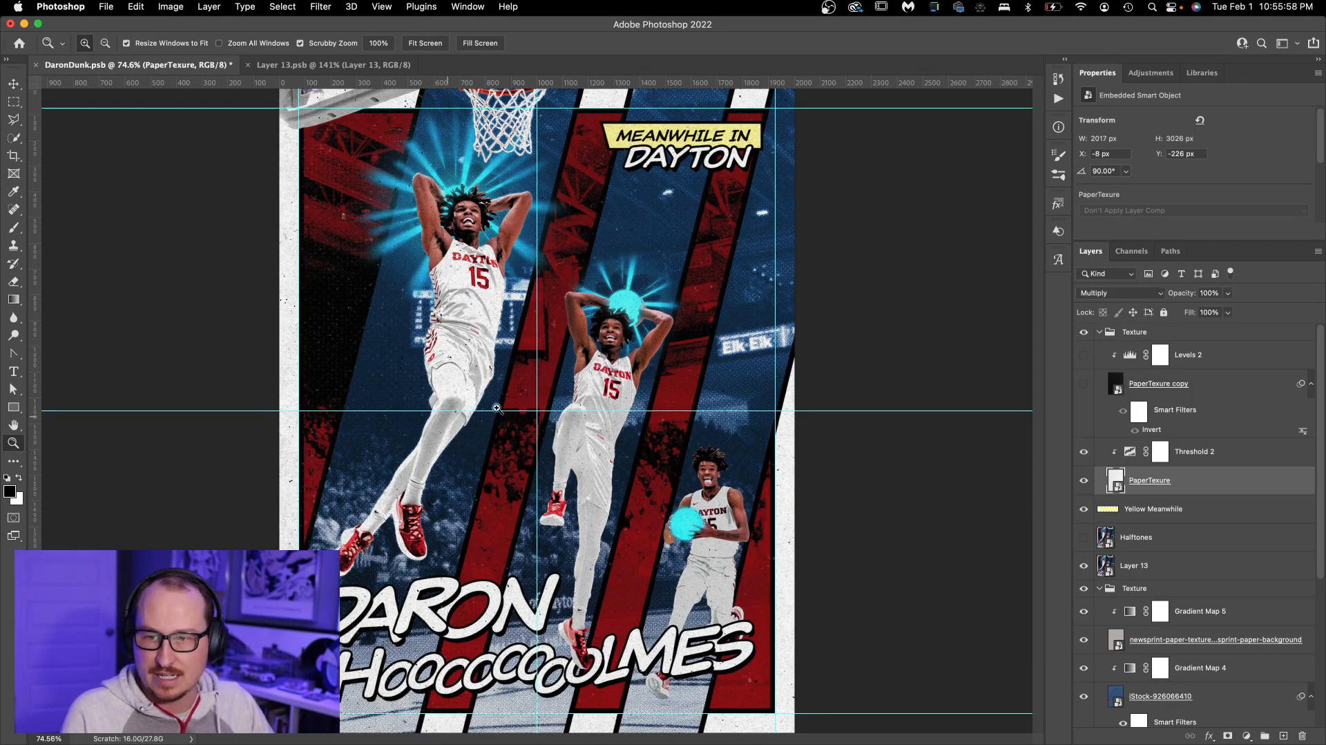
click(1085, 386)
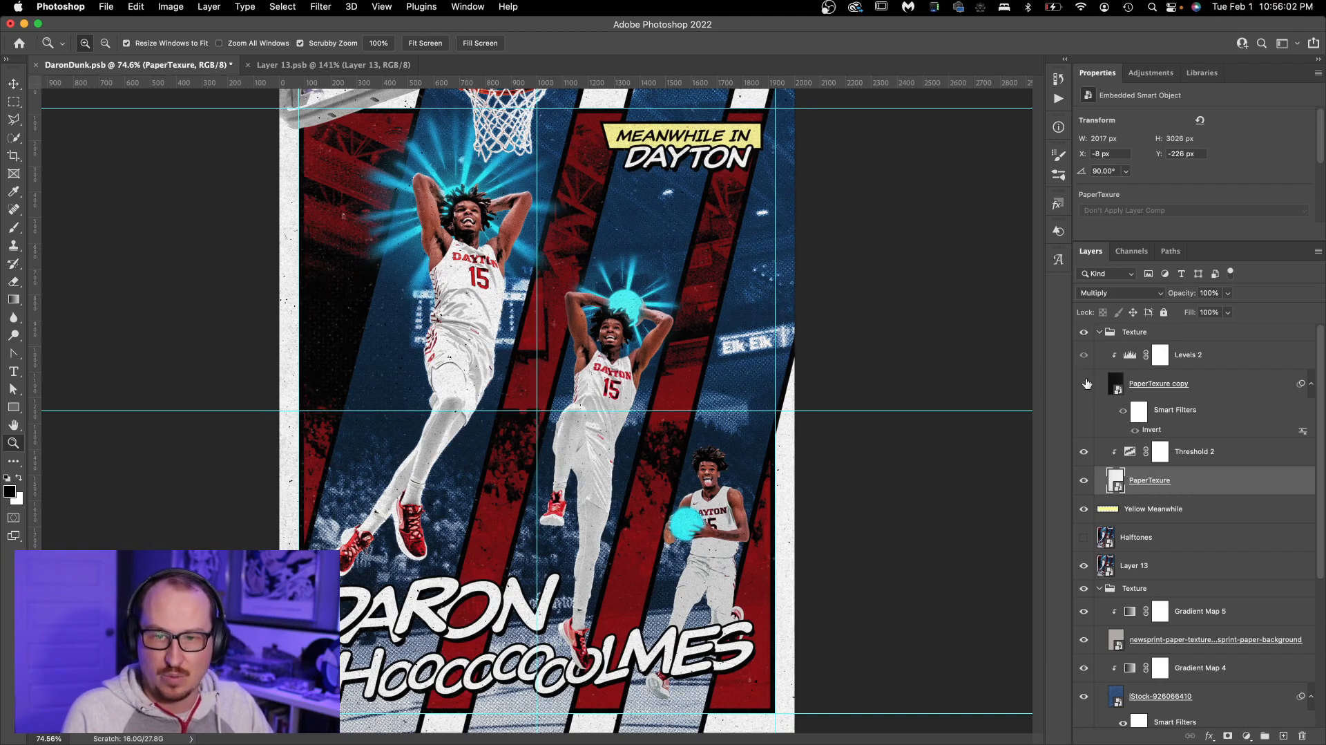
click(1100, 332)
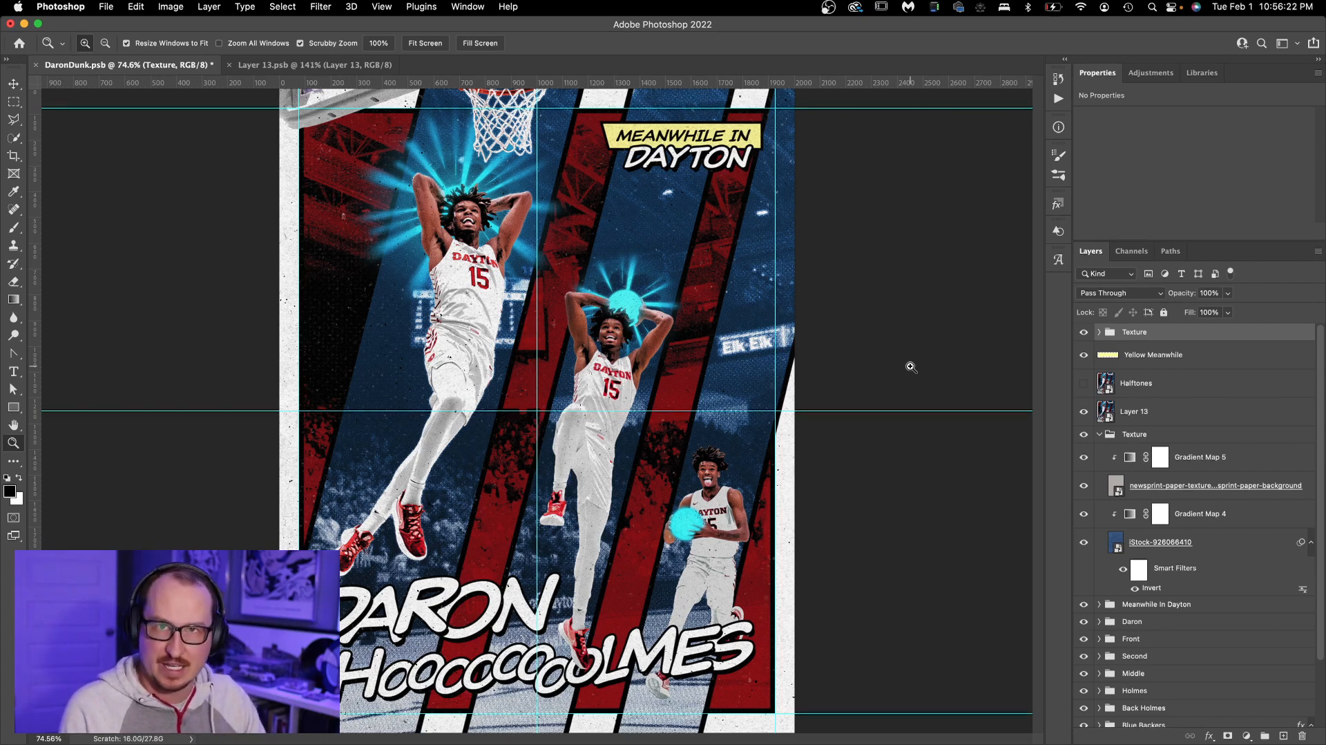
key(g)
key(v)
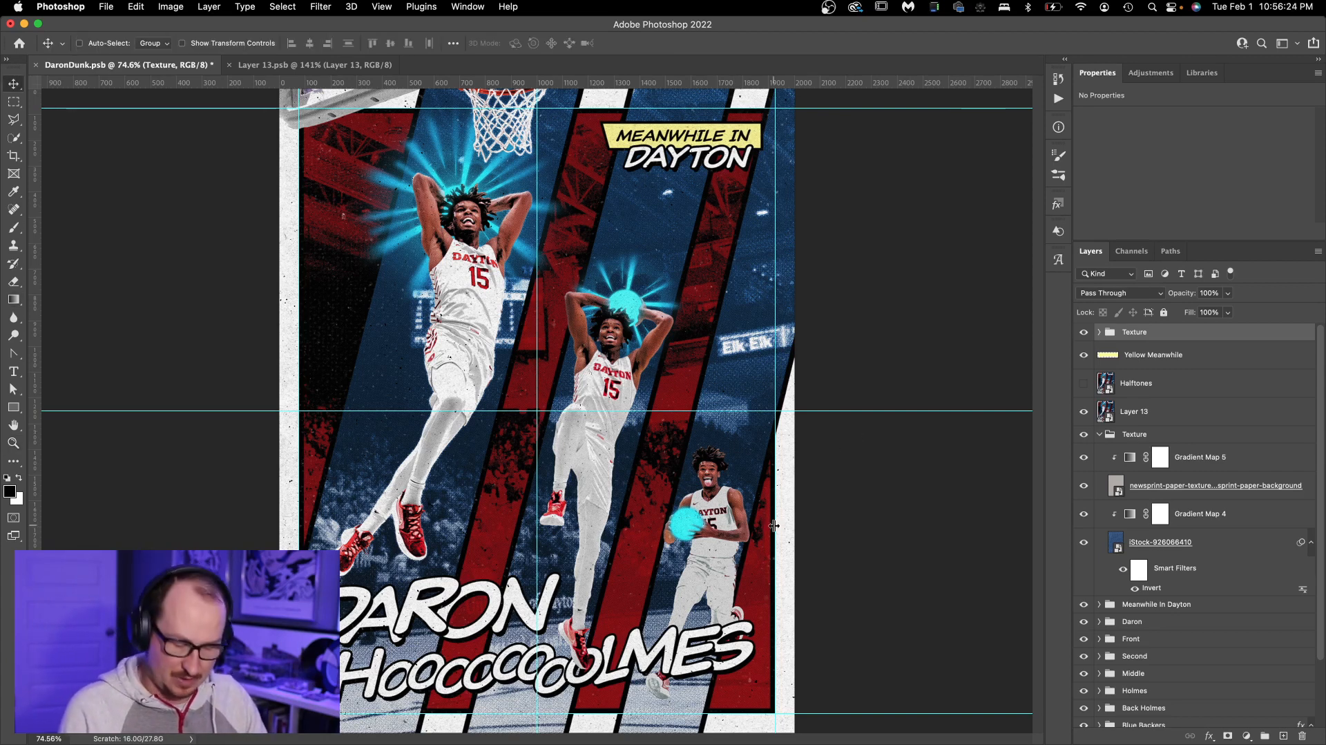